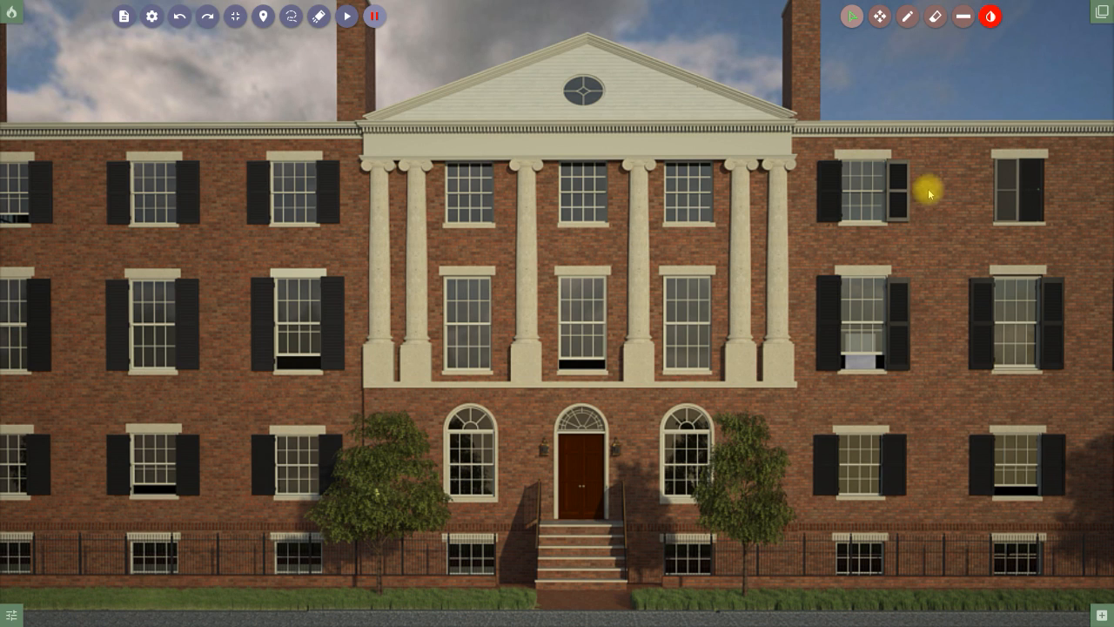
Scale the background relative to the aircraft to the minus end of its range and finish the settings.
click(151, 19)
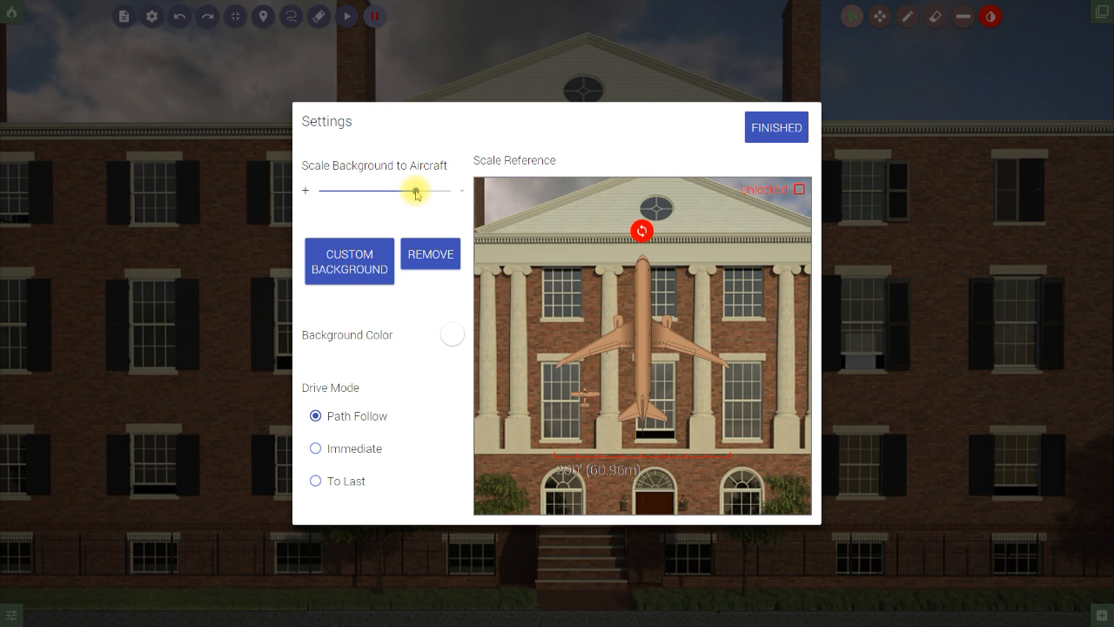
drag(417, 193, 456, 203)
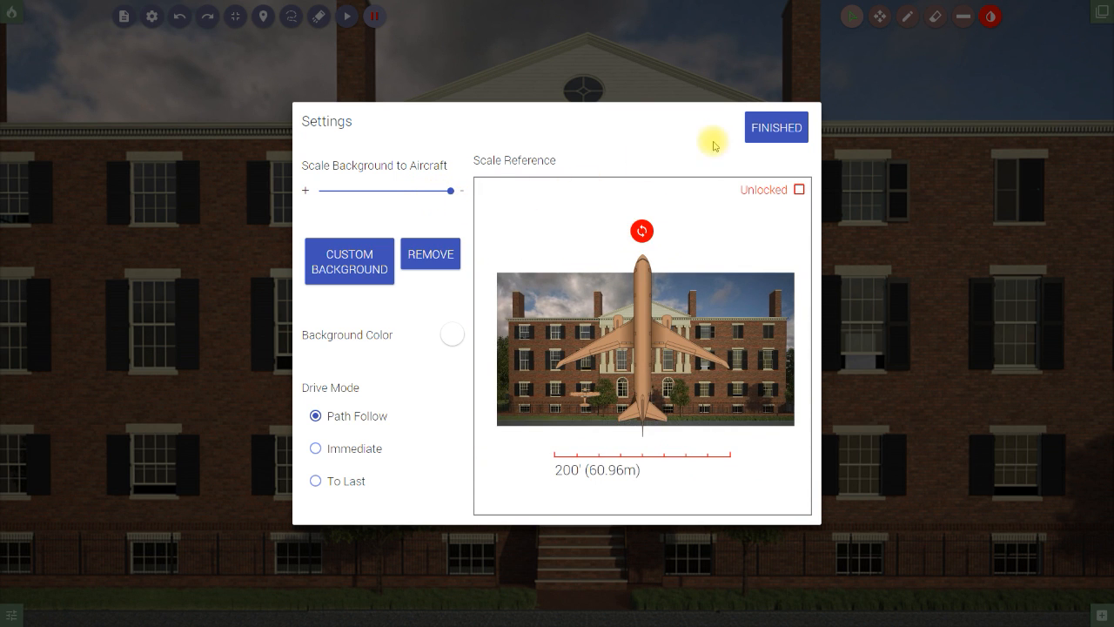
click(766, 136)
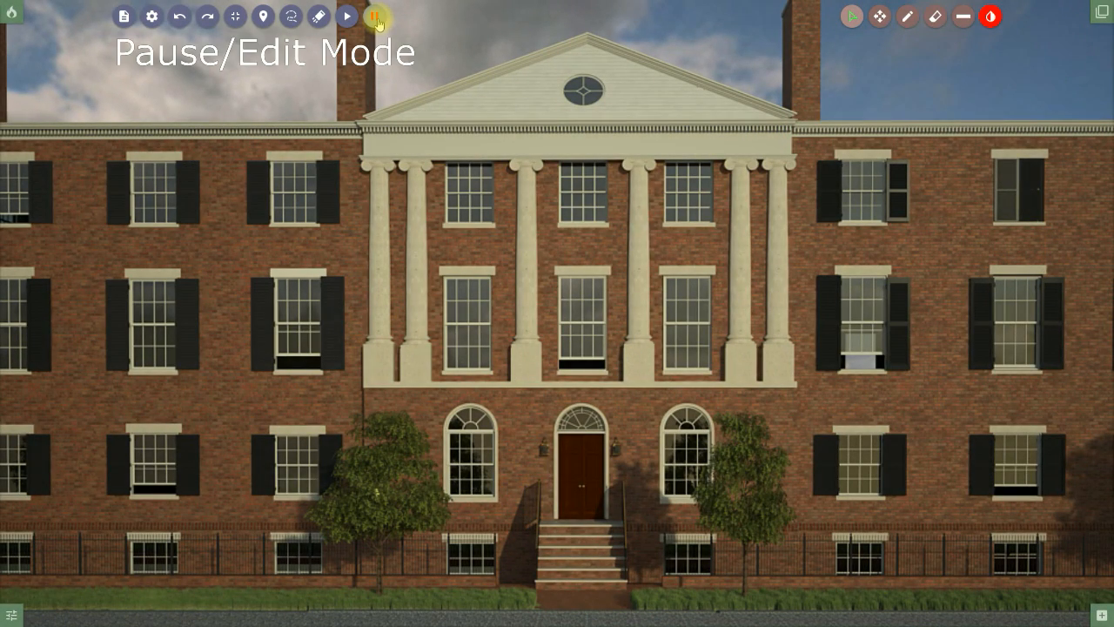
Add a Mask object at the second-storey window with the partly open sash beside the columns.
click(879, 18)
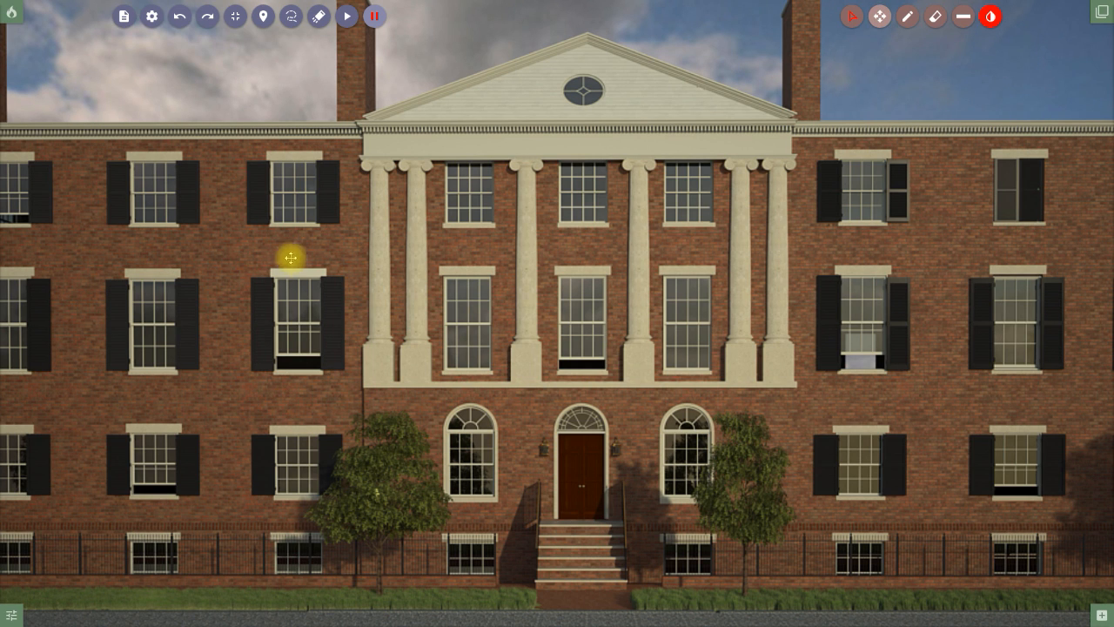
scroll(341, 355, up, 3)
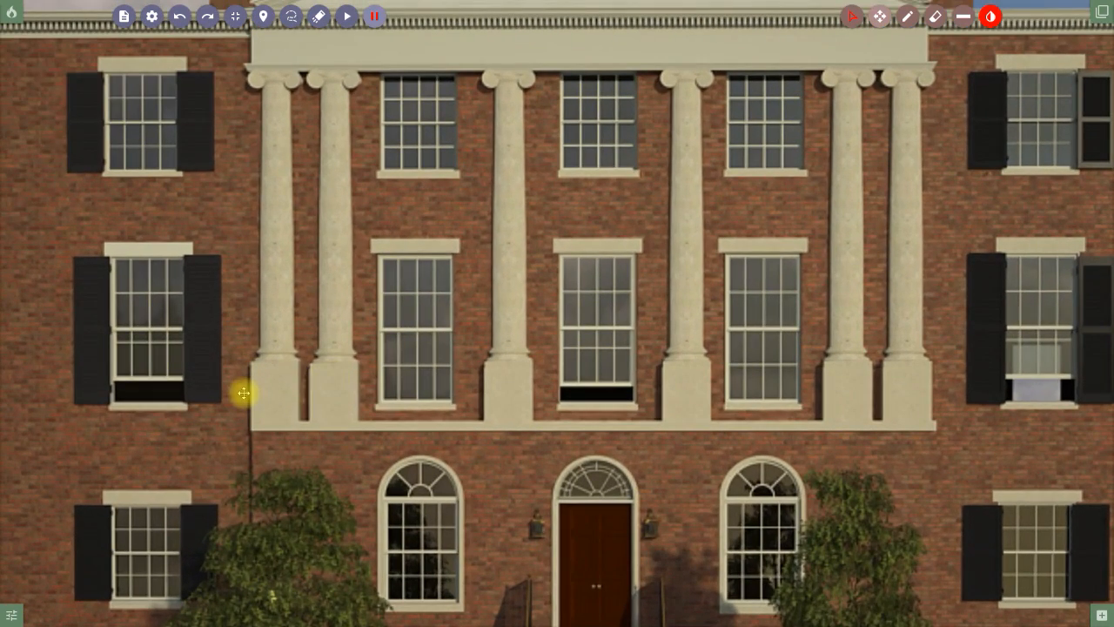
drag(241, 391, 662, 396)
scroll(568, 382, up, 4)
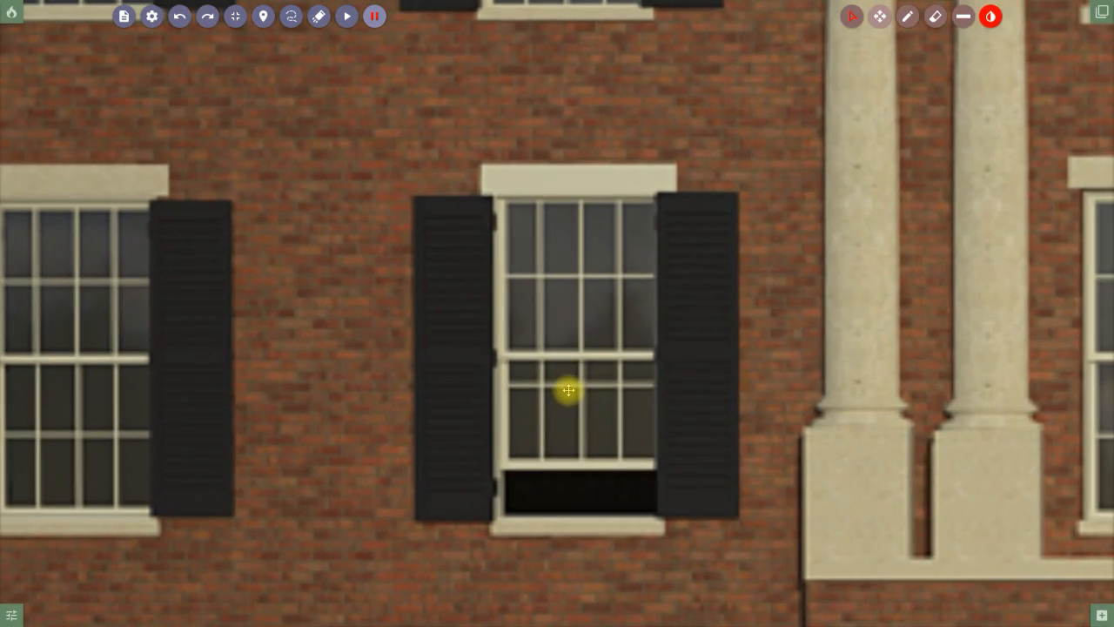
drag(567, 390, 577, 358)
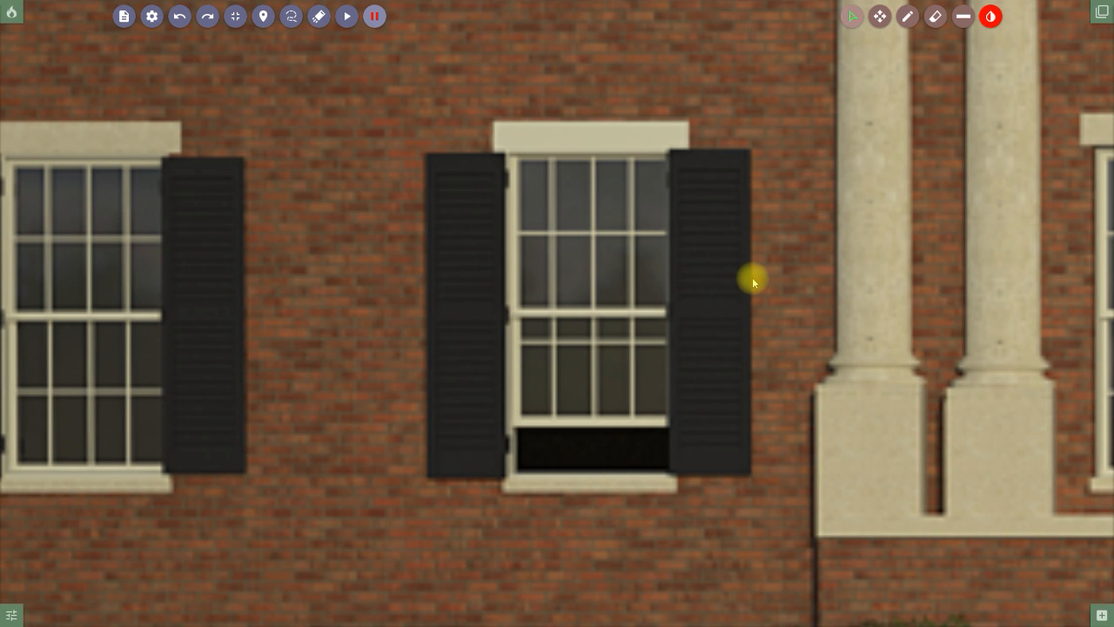
click(1101, 615)
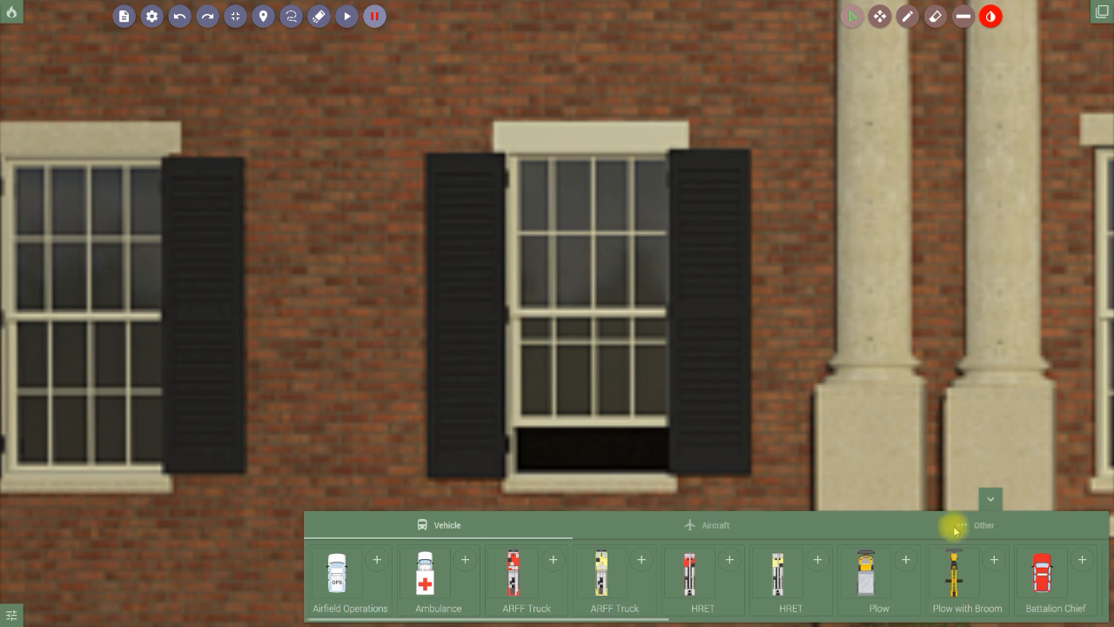
click(989, 528)
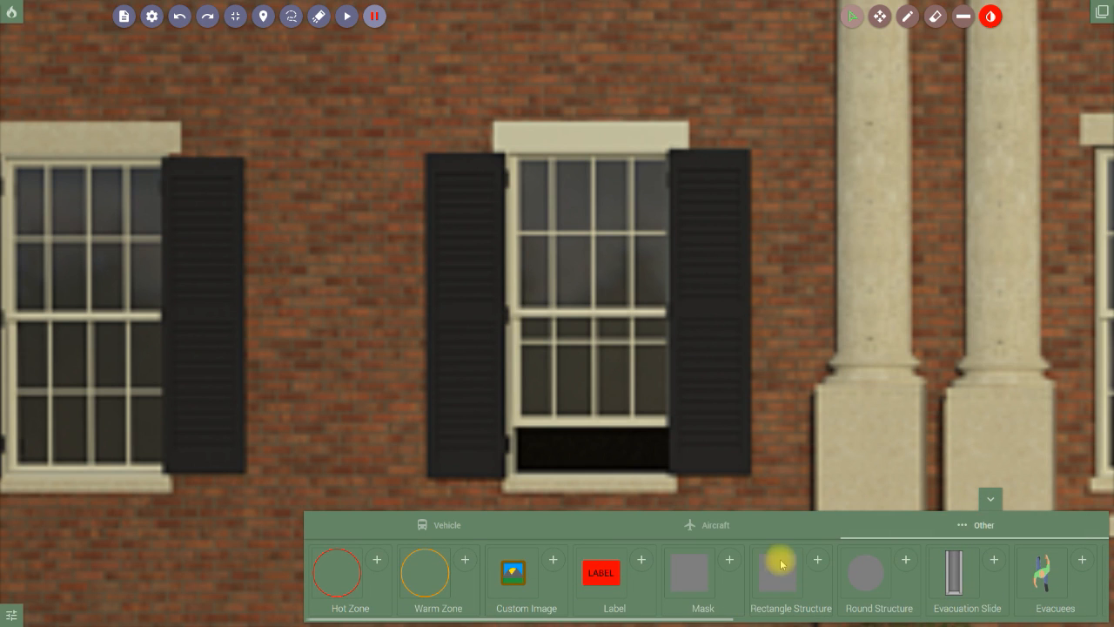
click(731, 562)
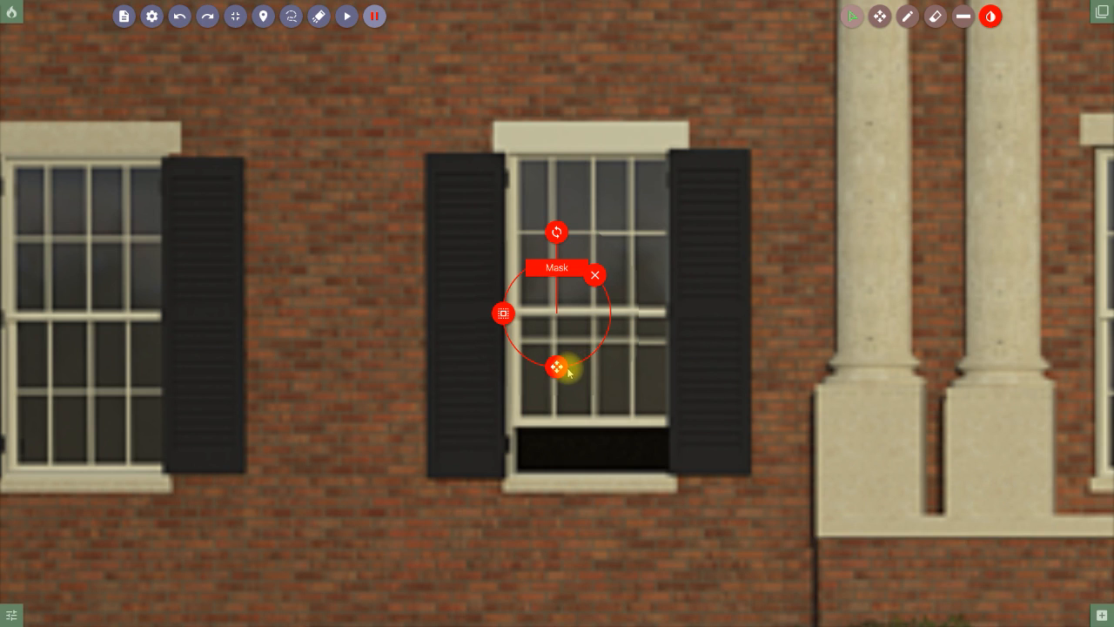
Center the mask over the window, adjust one of its upper outline points, and leave outline editing.
drag(564, 373, 601, 373)
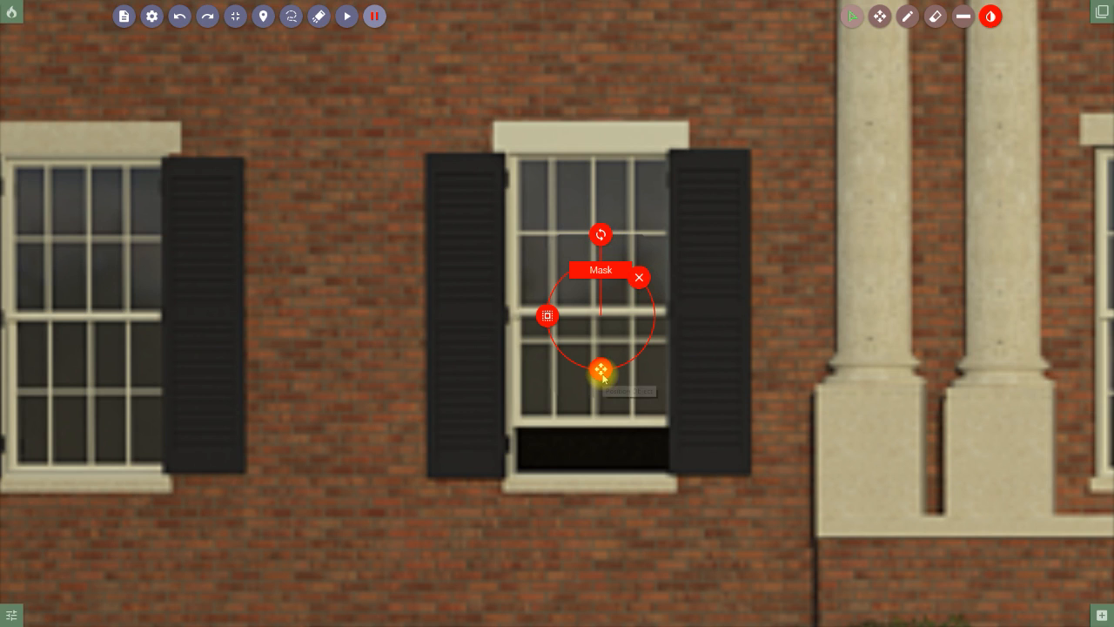
drag(602, 375, 602, 375)
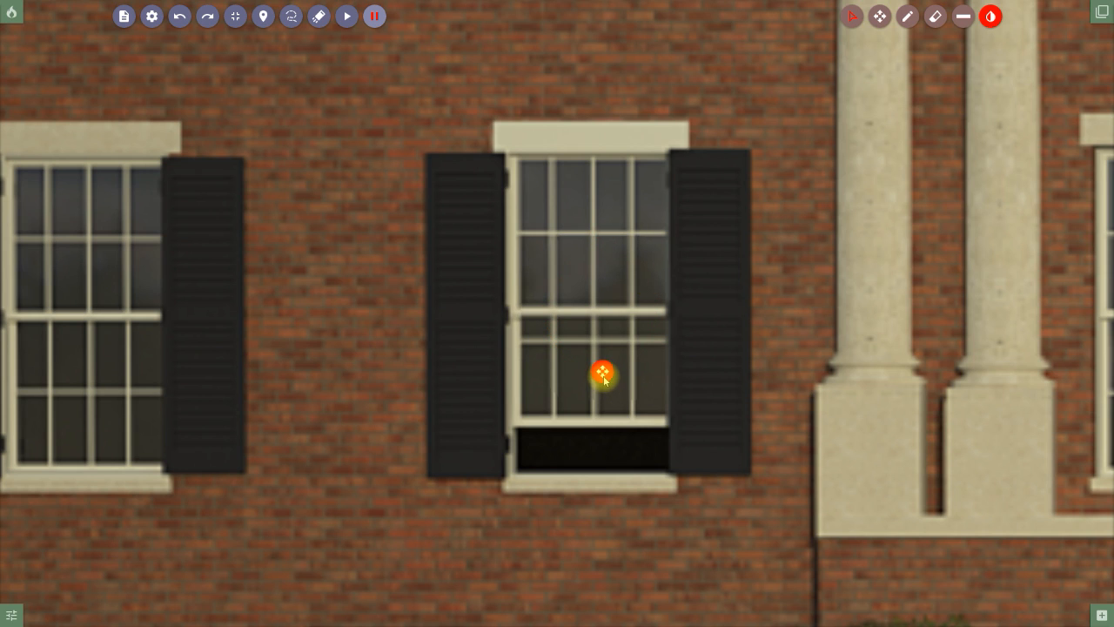
drag(596, 372, 597, 370)
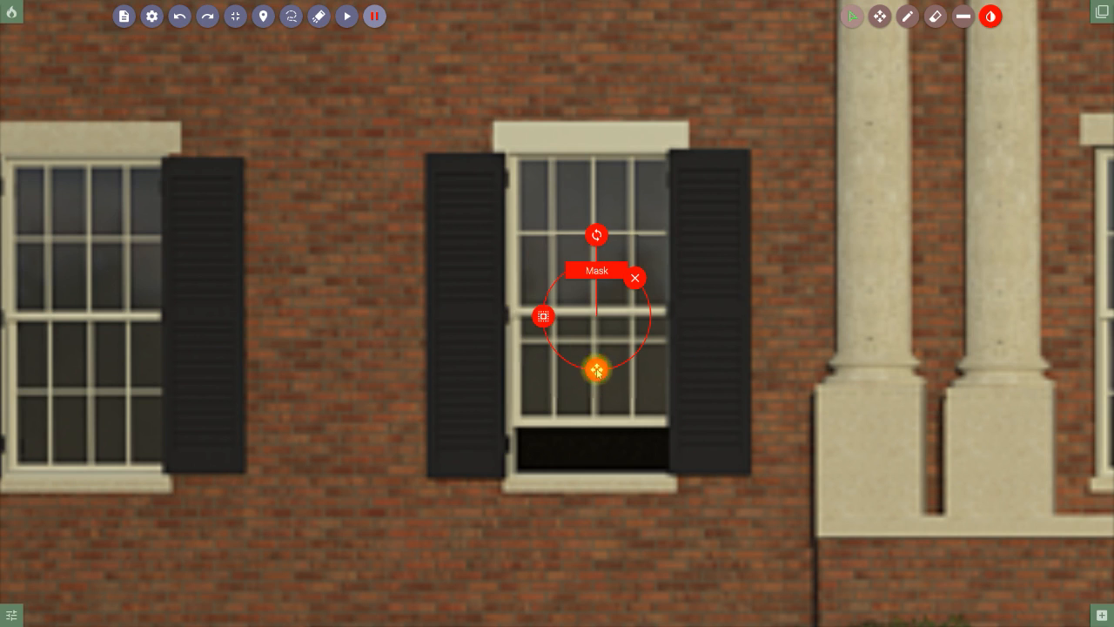
click(543, 318)
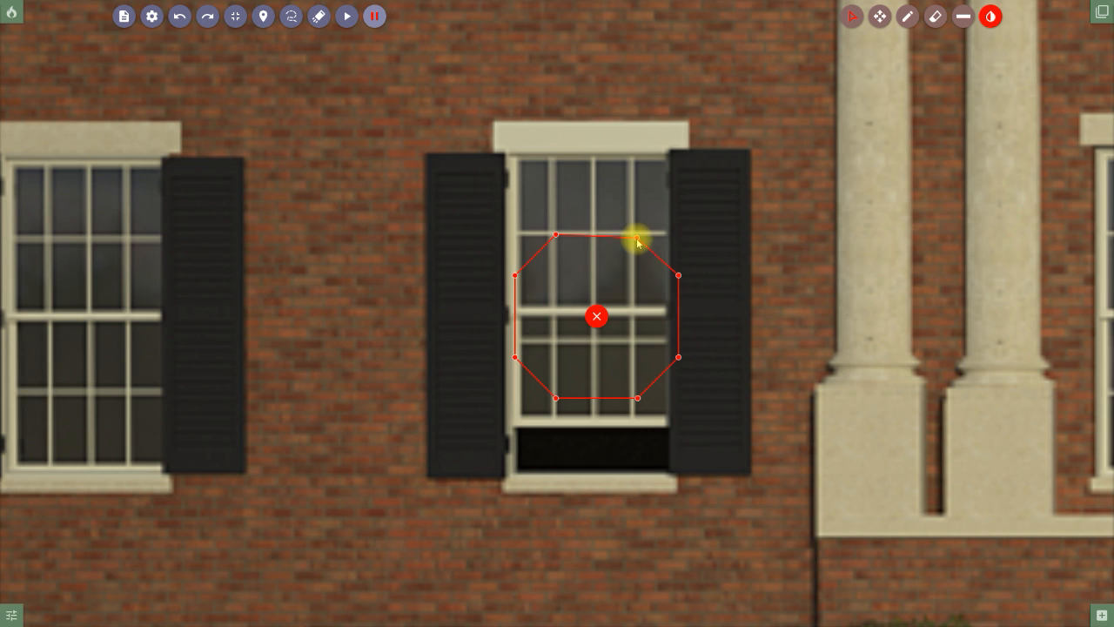
drag(604, 235, 636, 247)
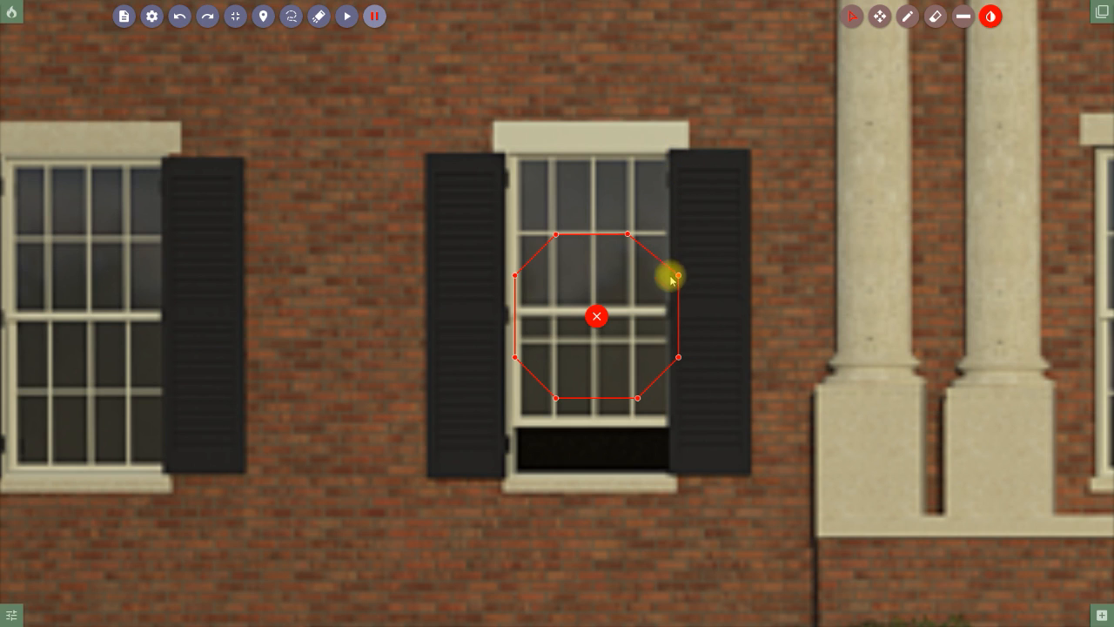
mouse_move(635, 229)
mouse_down()
mouse_move(652, 199)
mouse_move(635, 234)
mouse_up()
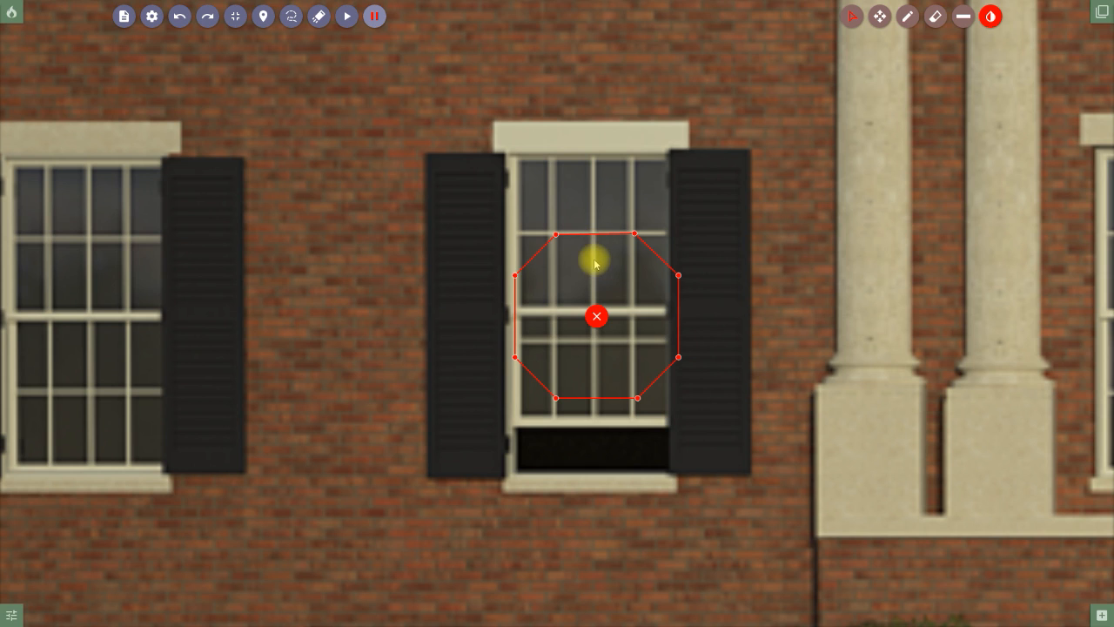
click(597, 319)
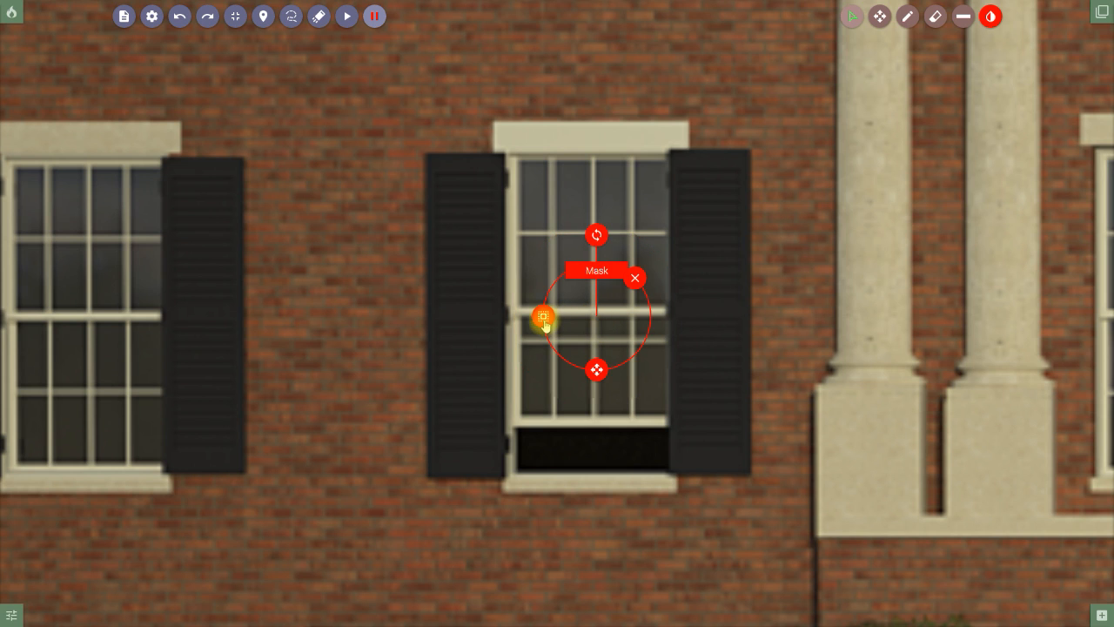
Move the mask onto the window's right shutter and align its left edge with the glass edge, extending above and below the window.
drag(597, 370, 755, 366)
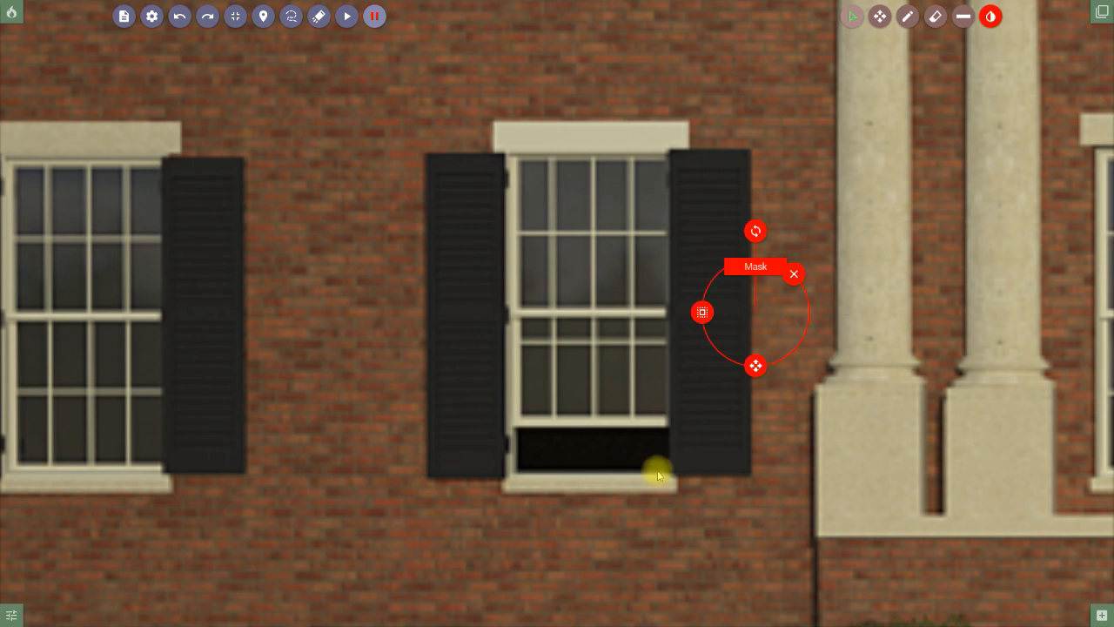
click(702, 314)
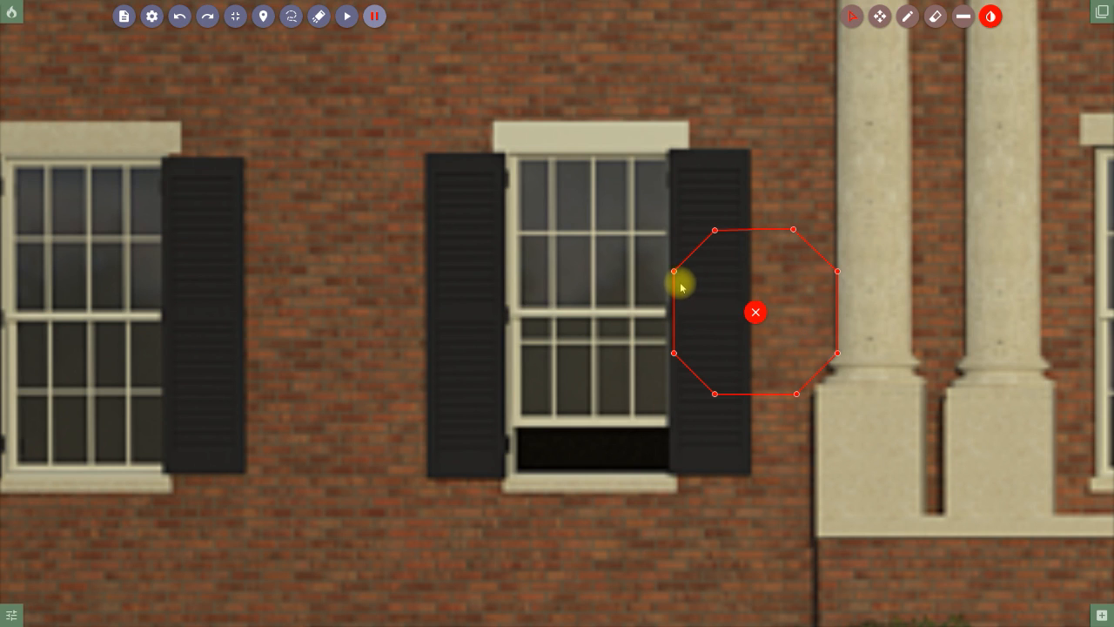
drag(674, 275, 672, 71)
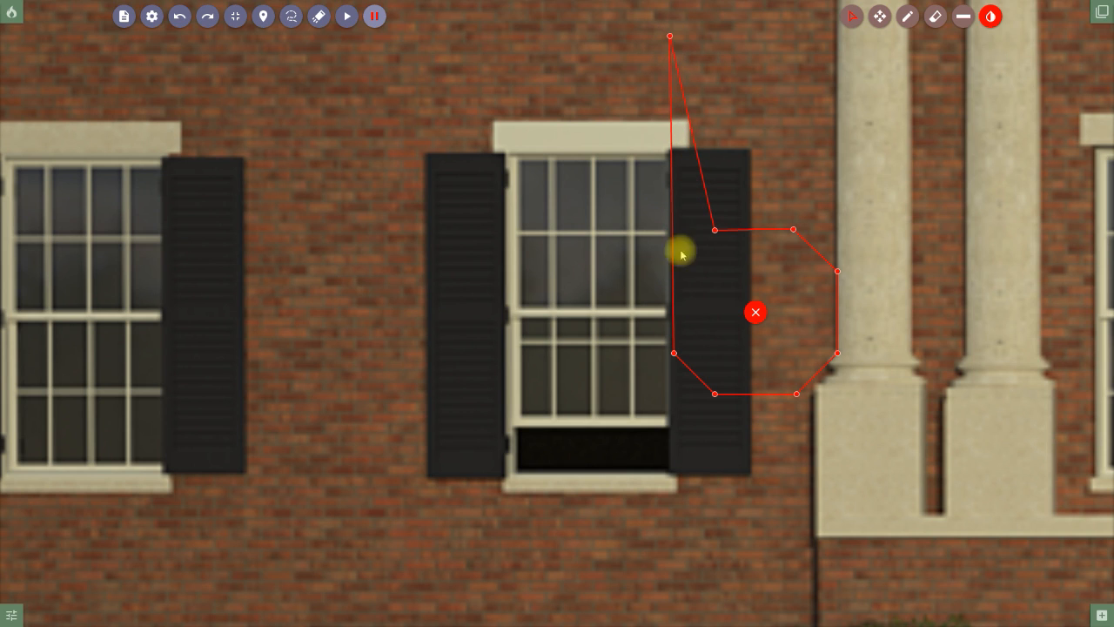
drag(673, 353, 671, 541)
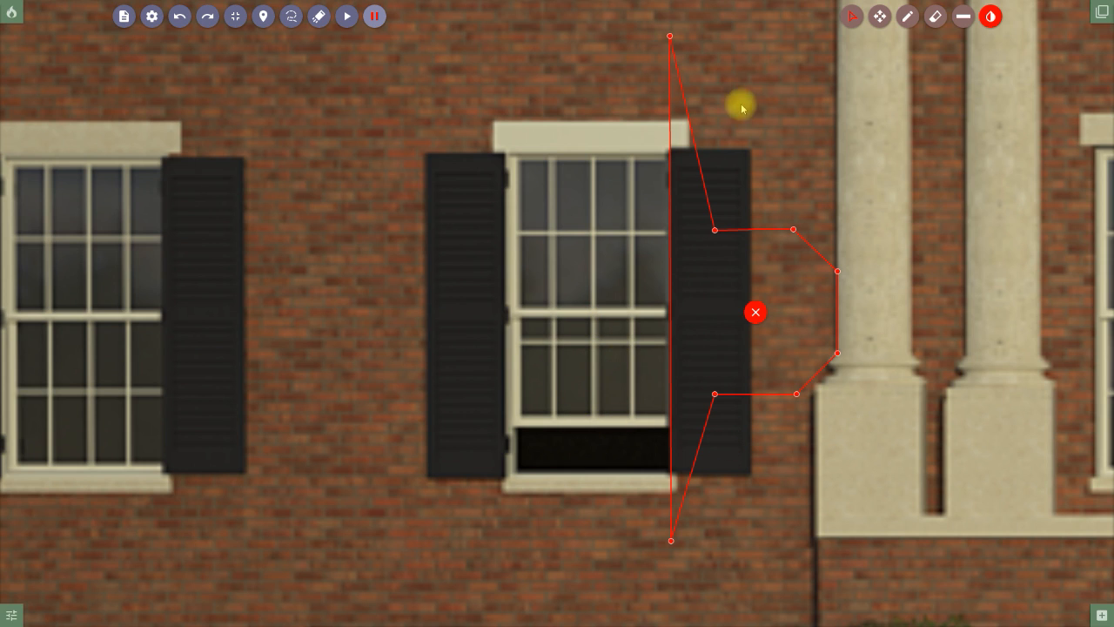
Spread the mask's remaining outline points outward to enclose the right shutter, adjoining brickwork and part of the nearest column.
drag(714, 397, 828, 543)
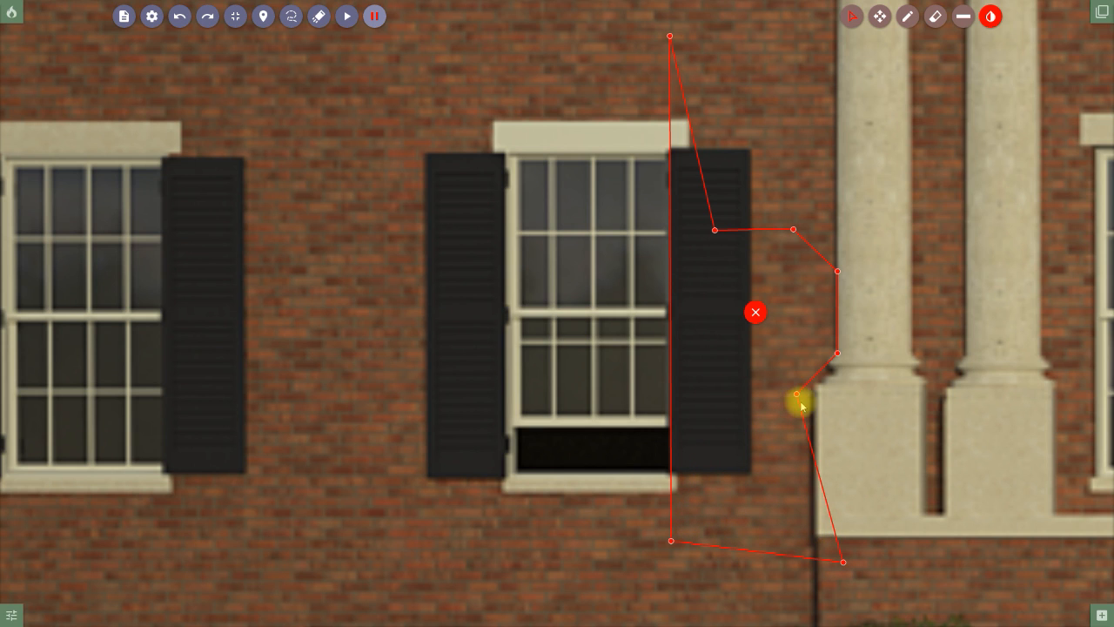
drag(797, 396, 948, 402)
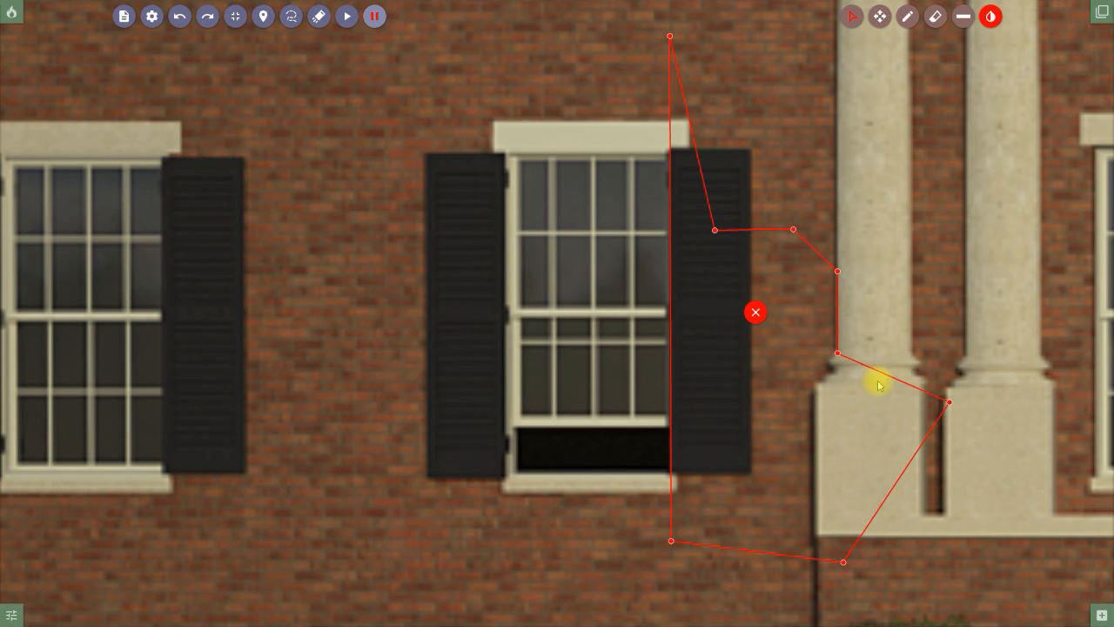
drag(837, 352, 928, 261)
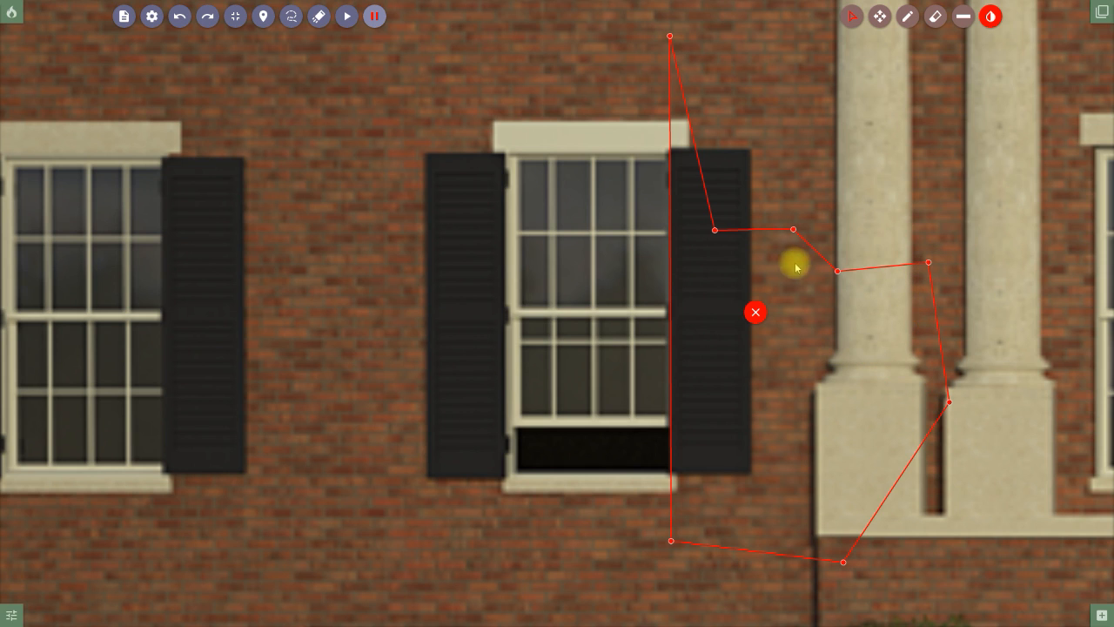
drag(838, 270, 920, 166)
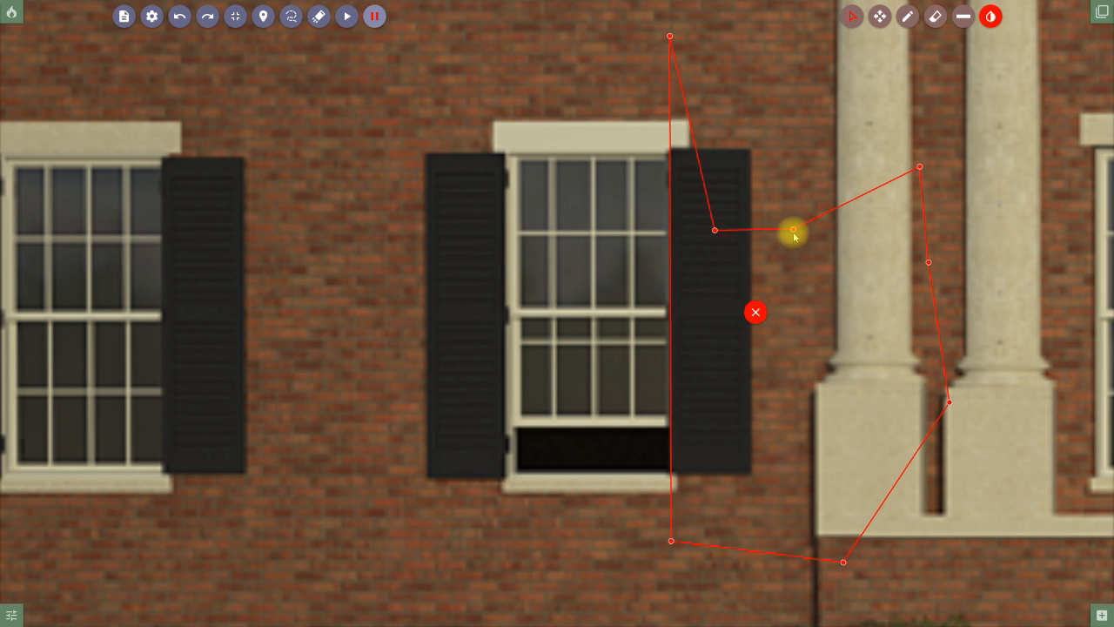
drag(793, 228, 801, 124)
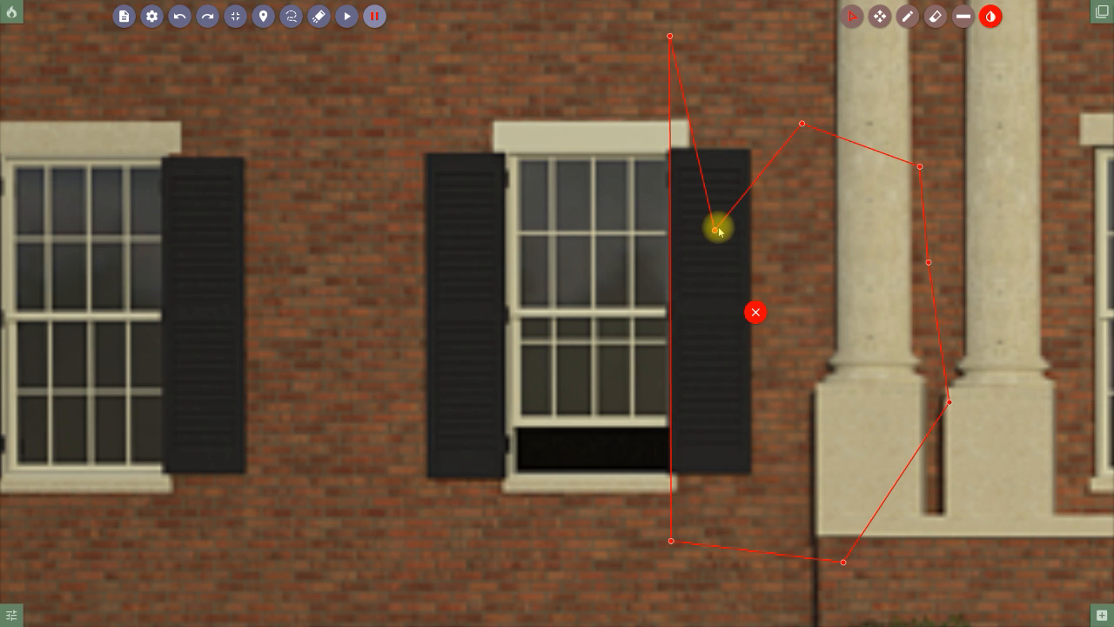
drag(715, 229, 783, 36)
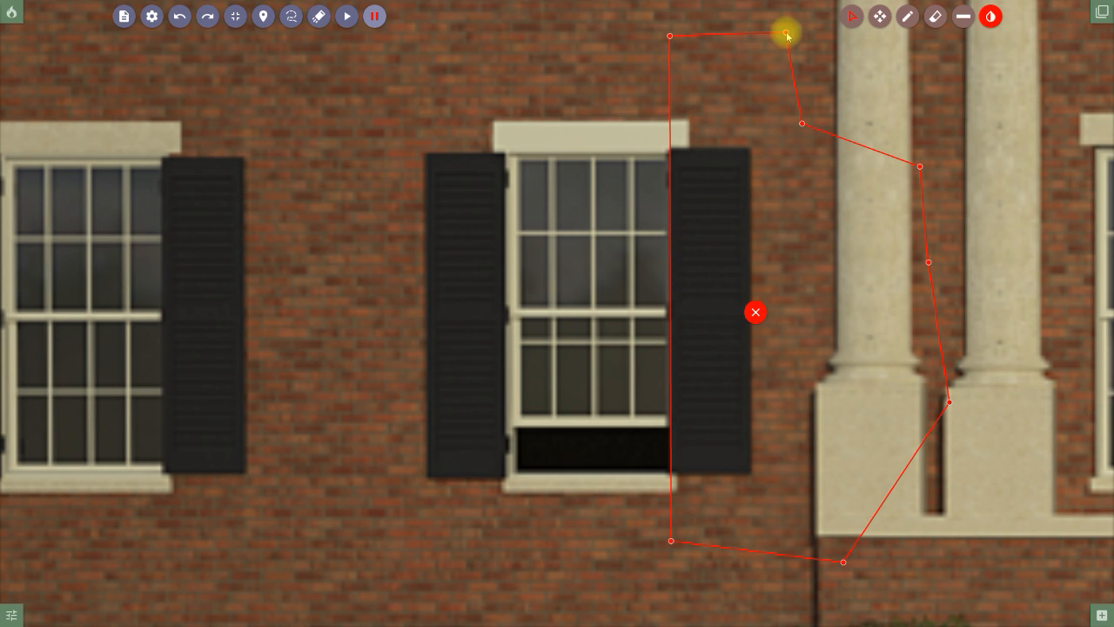
drag(799, 125, 886, 80)
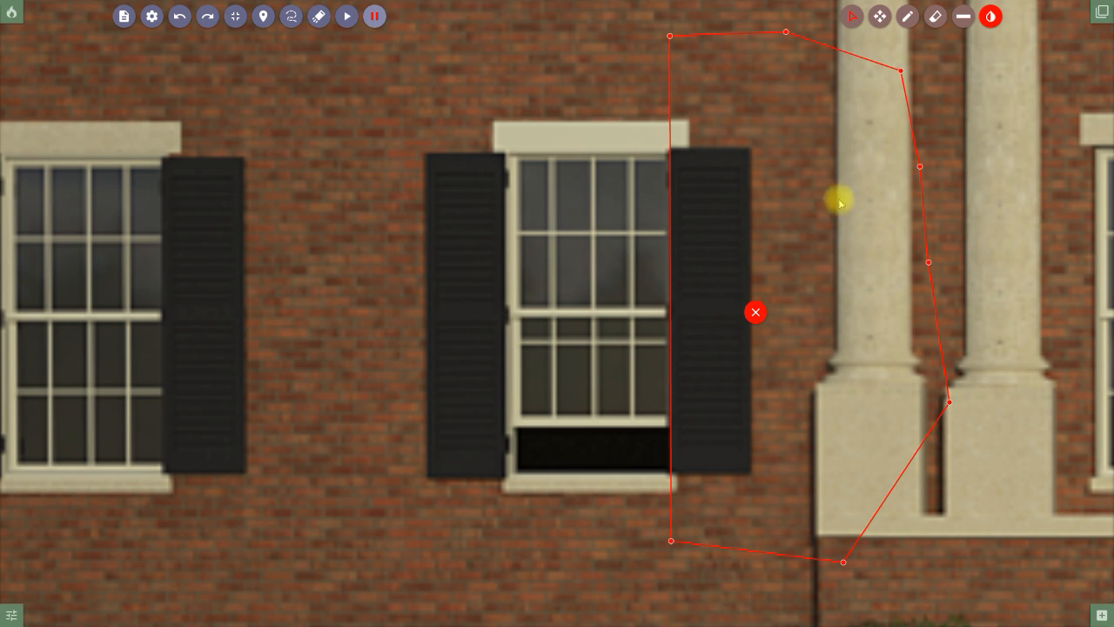
Add a second Mask over the left shutter and align its right edge with the window frame, extending above and below the window.
click(1101, 616)
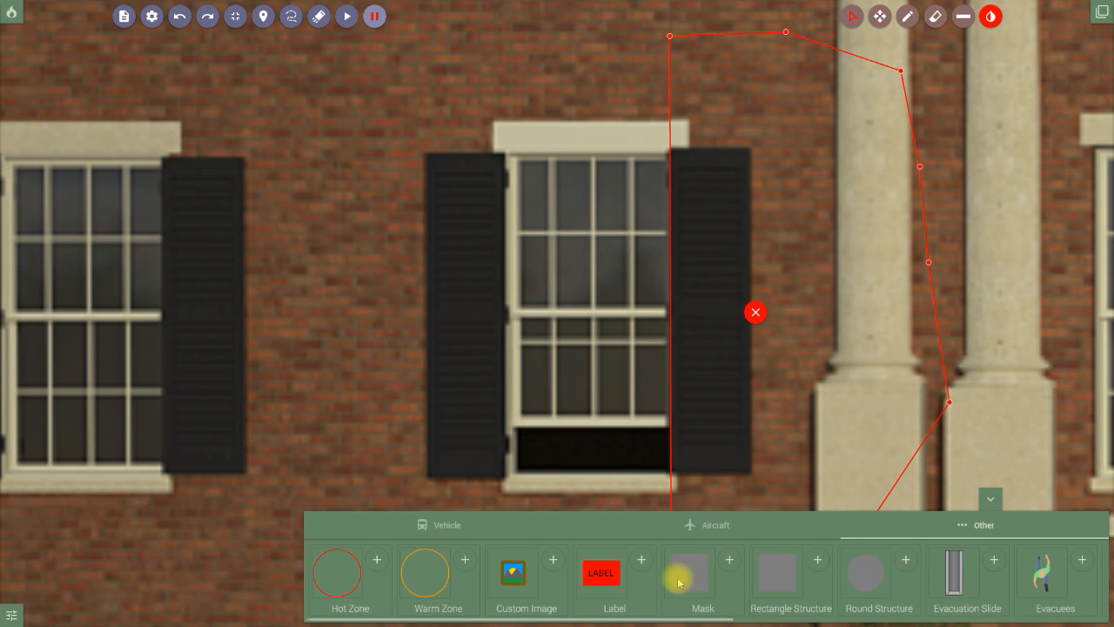
click(729, 561)
drag(553, 365, 420, 344)
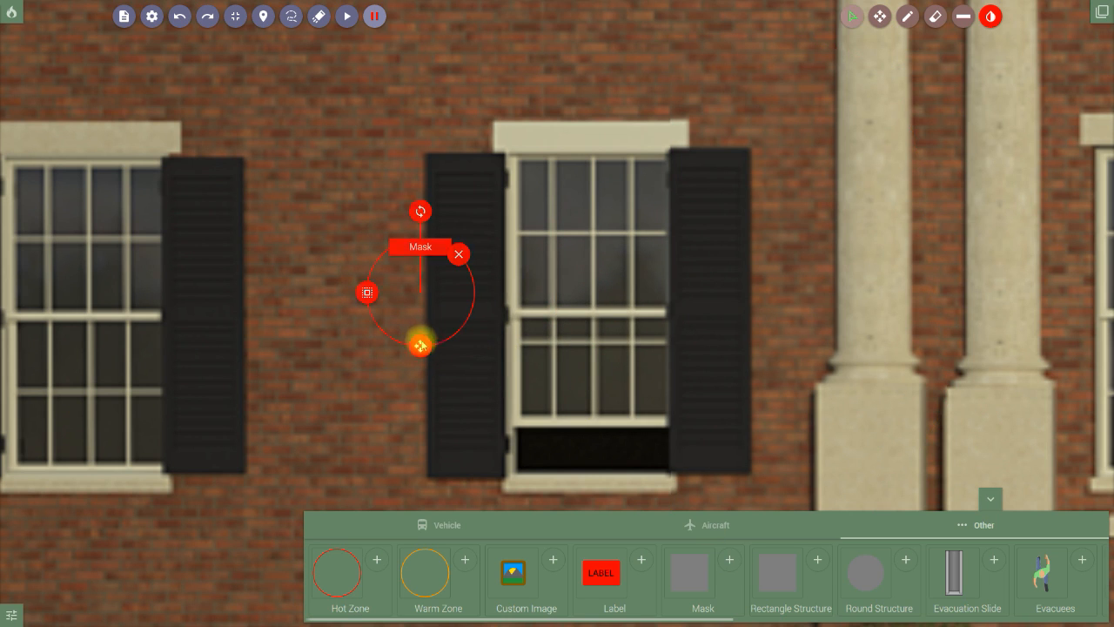
click(364, 294)
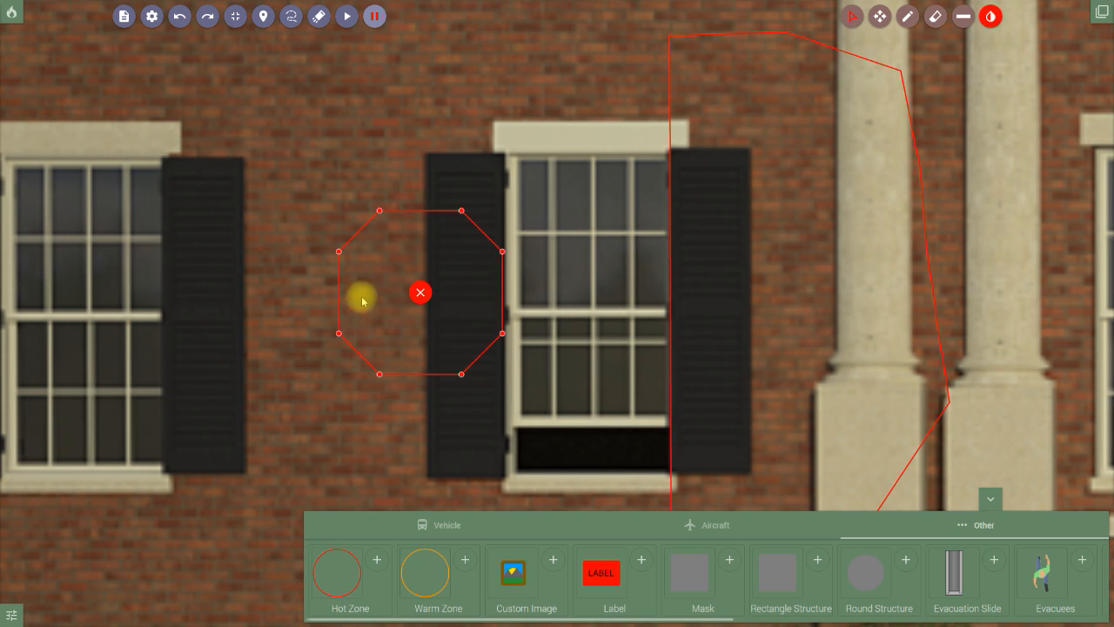
click(993, 499)
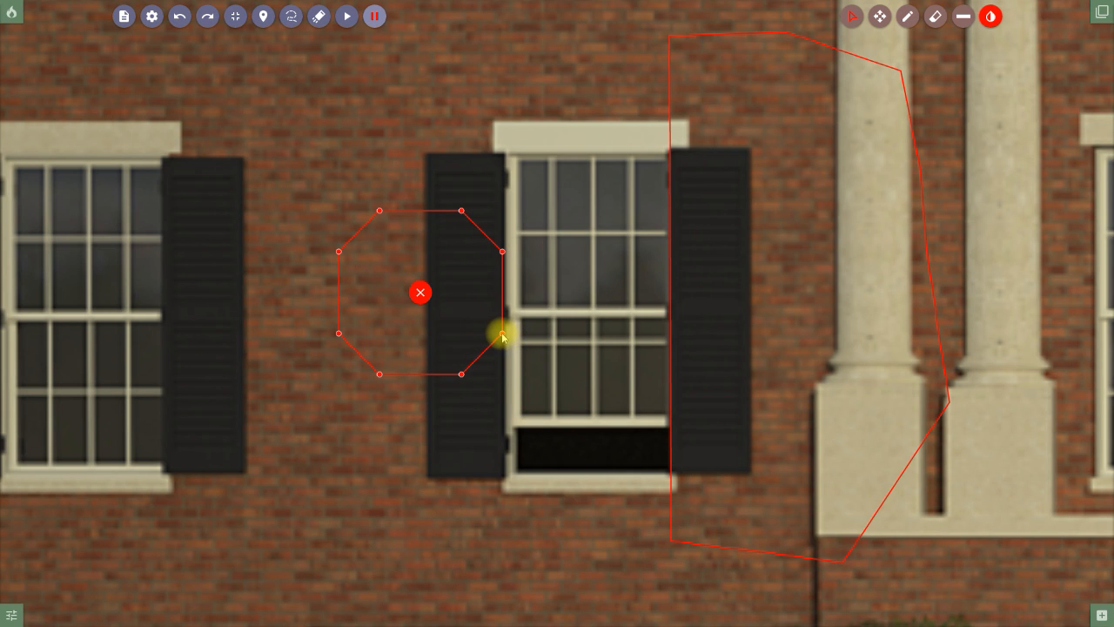
drag(502, 335, 505, 567)
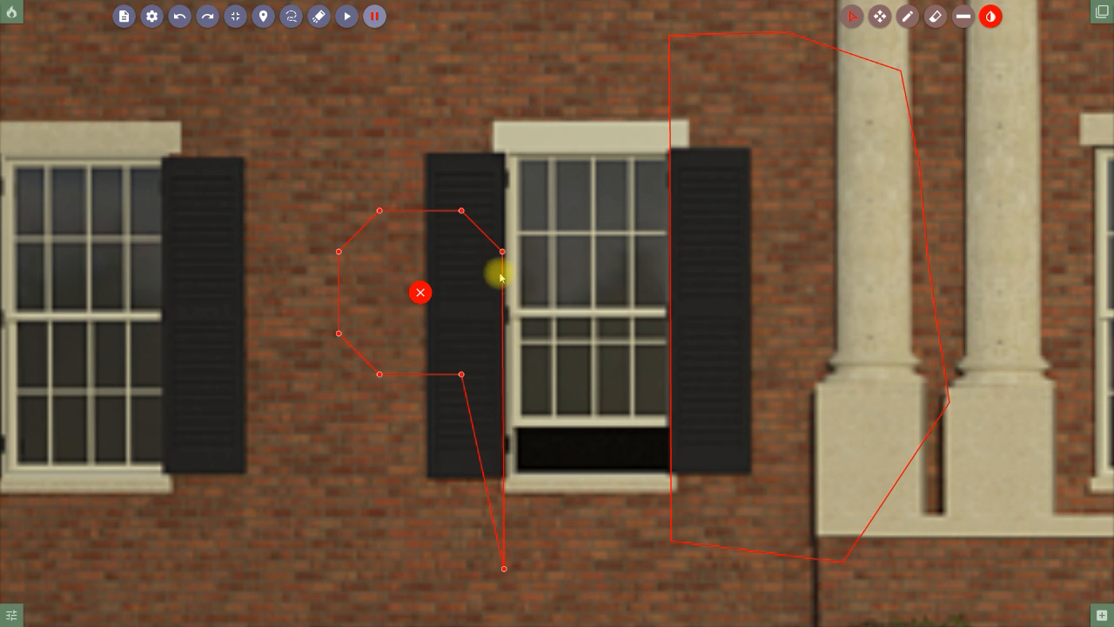
drag(503, 254, 506, 22)
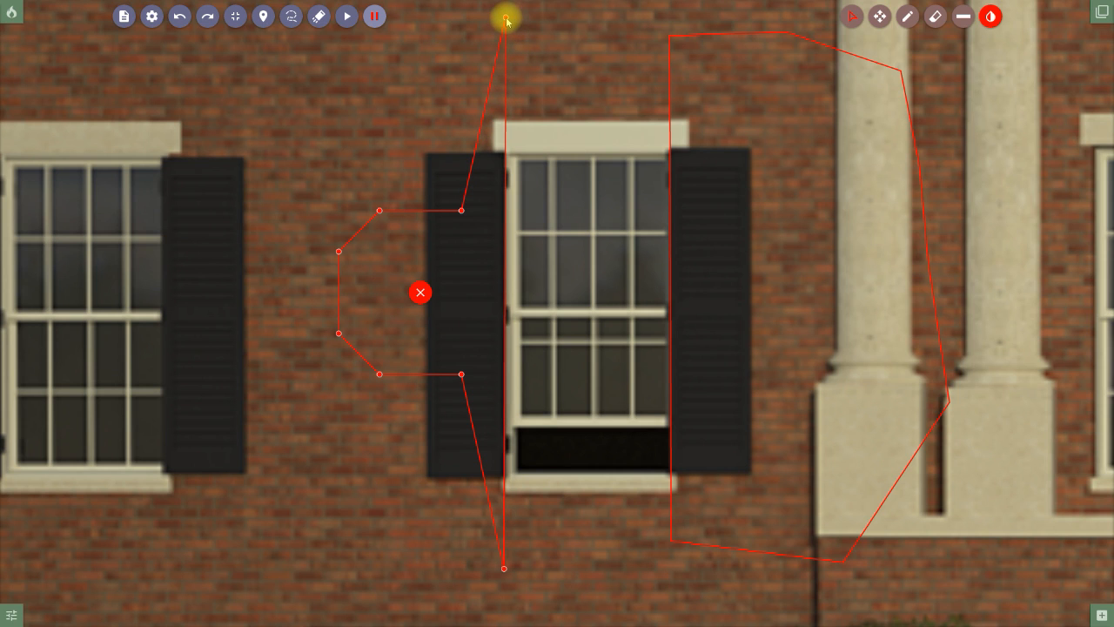
Spread the second mask's remaining outline points outward to enclose the left shutter, the adjoining brickwork and part of the neighboring window's shutter.
drag(461, 211, 349, 60)
drag(379, 210, 212, 169)
drag(339, 251, 210, 295)
drag(339, 333, 266, 409)
drag(379, 375, 306, 495)
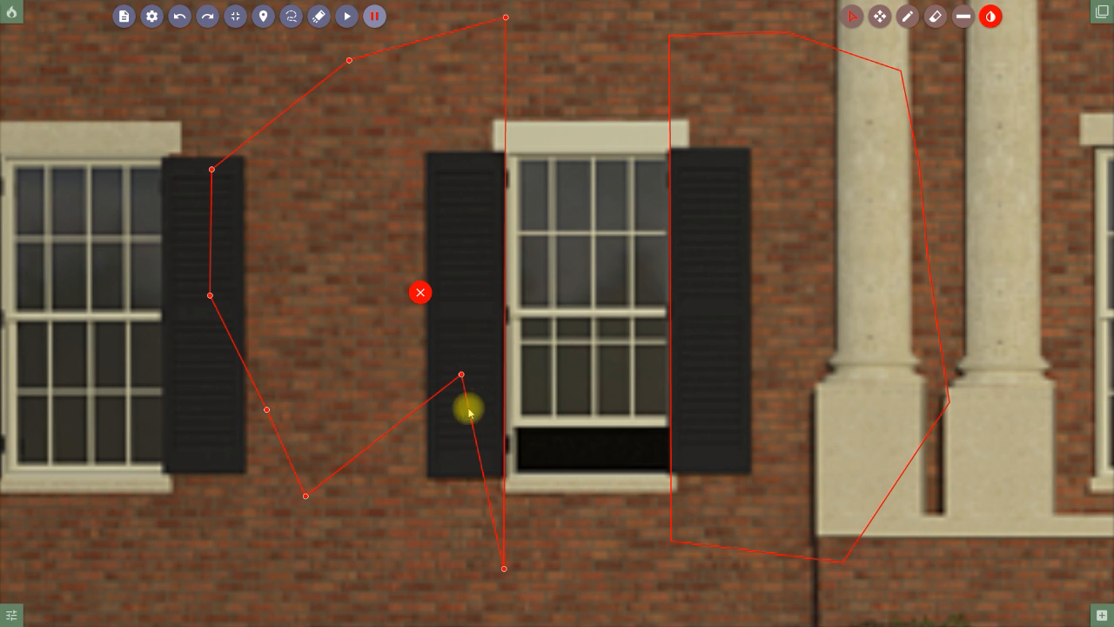
drag(461, 376, 384, 563)
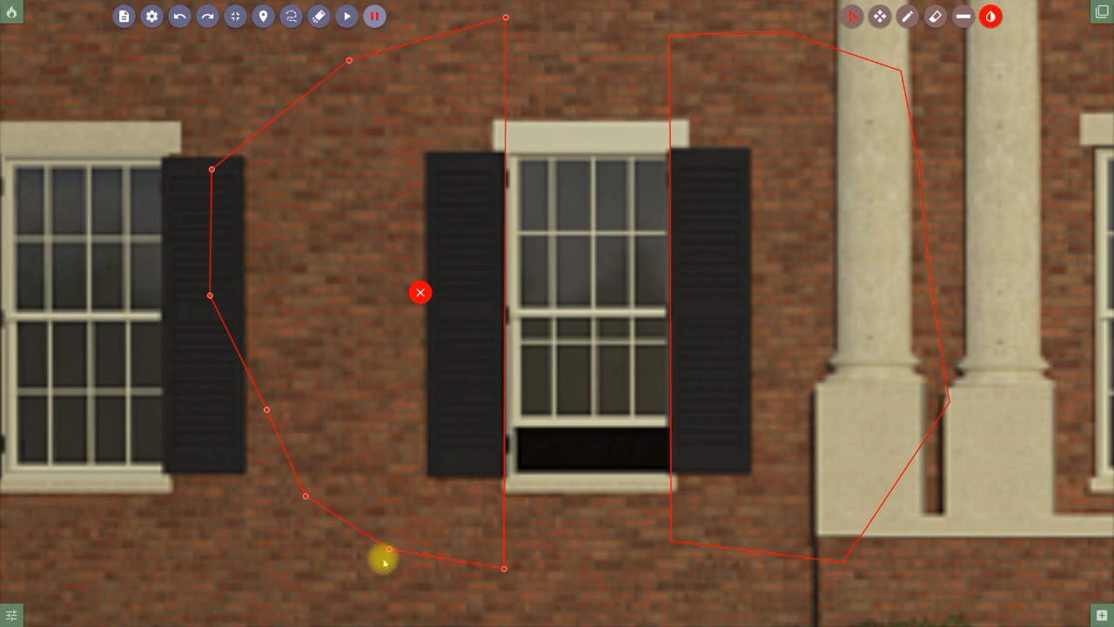
Add a third Mask above the window and align its lower edge with the underside of the lintel, extending past both shutters.
click(1100, 614)
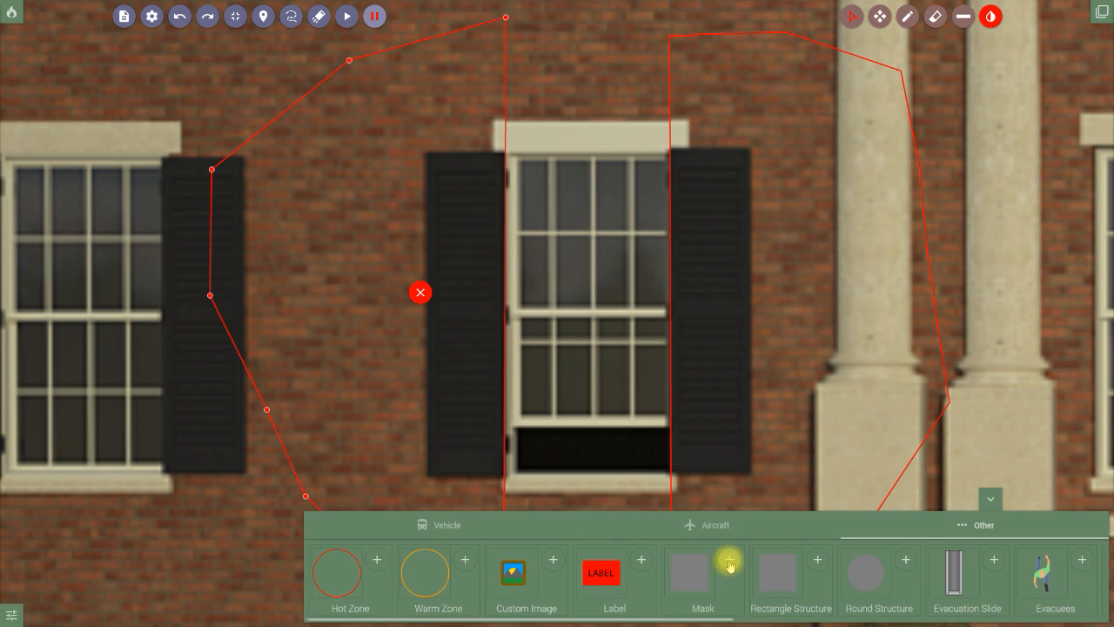
click(729, 561)
drag(558, 368, 585, 120)
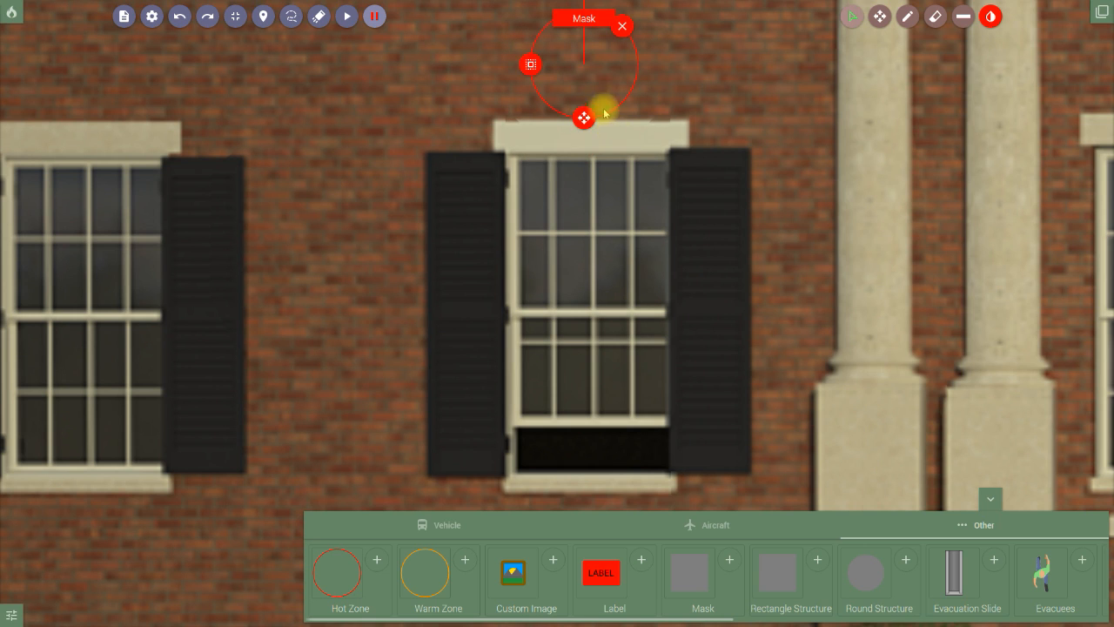
click(532, 66)
drag(626, 147, 804, 155)
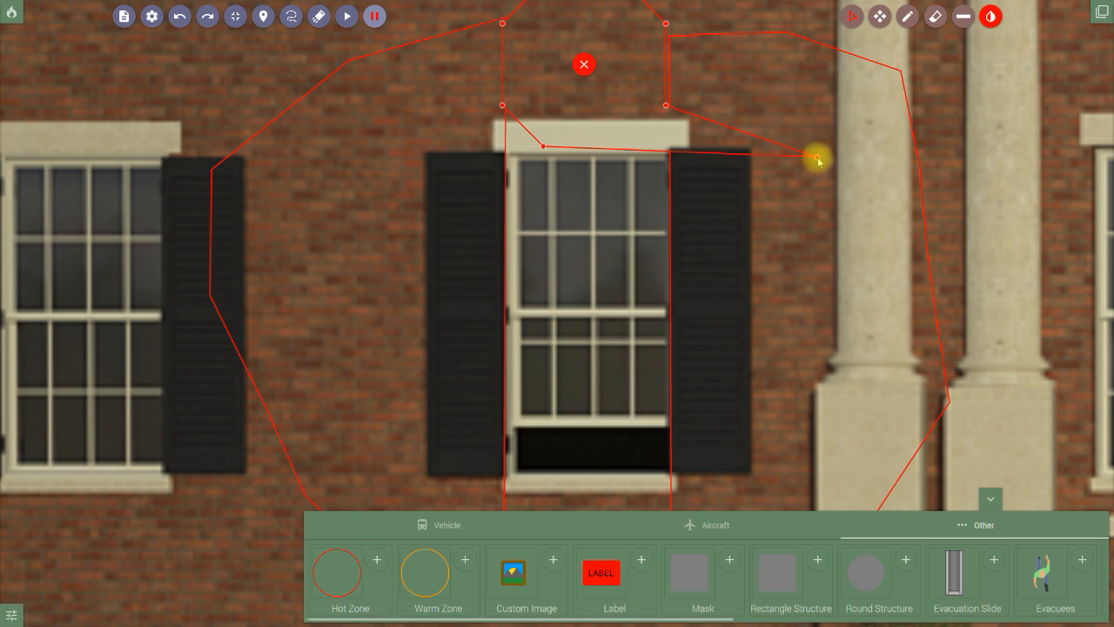
drag(541, 148, 327, 155)
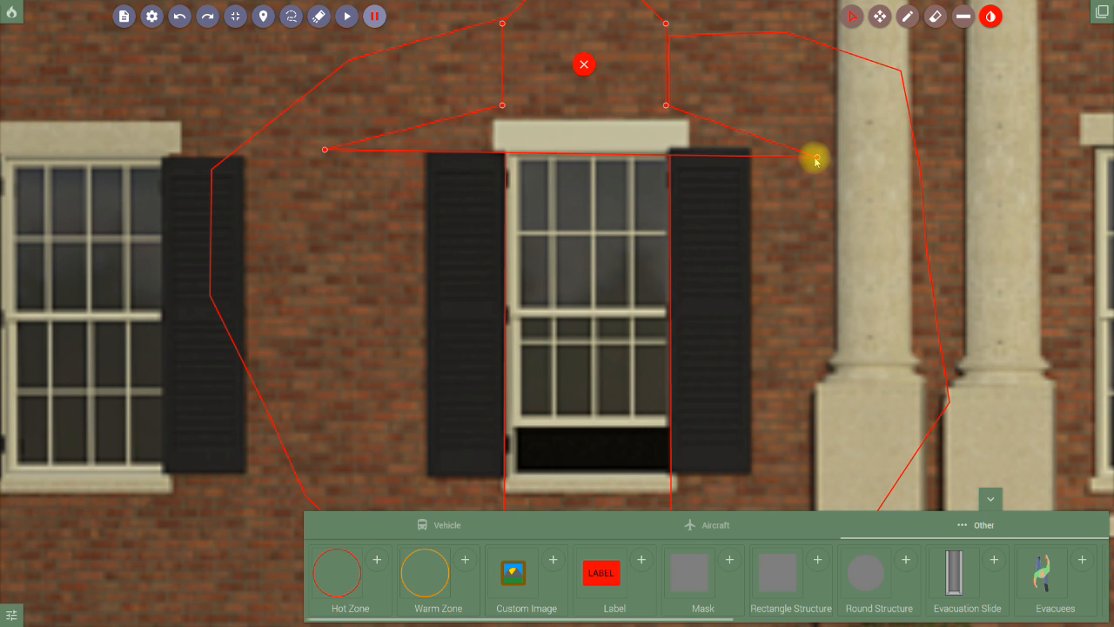
drag(817, 158, 820, 154)
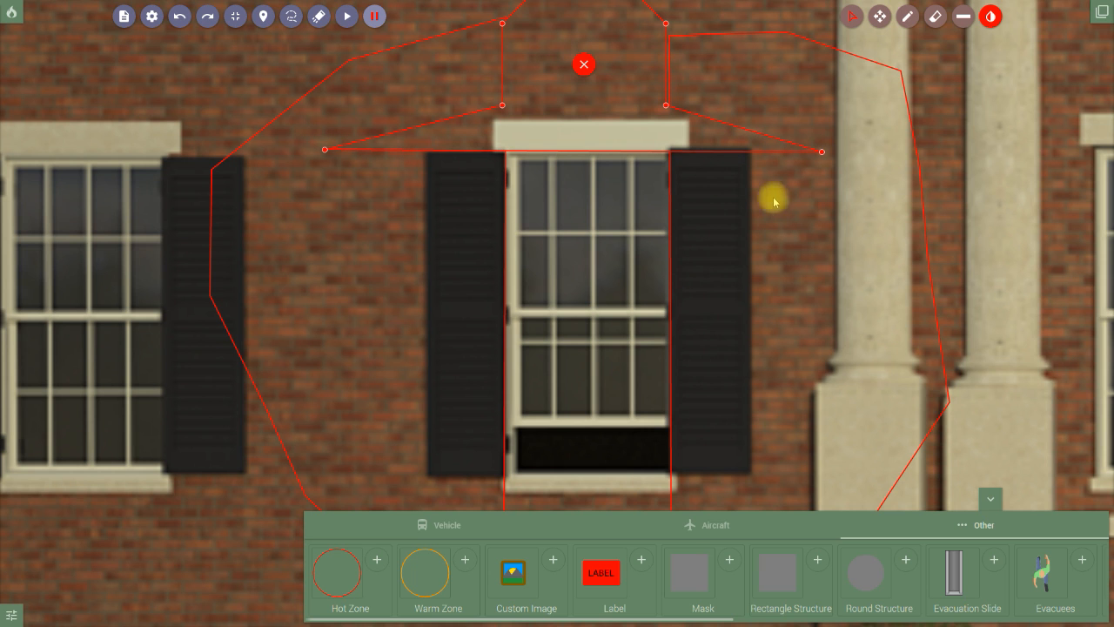
Spread the upper mask's remaining outline points outward to enclose the brickwork above the window and the lower part of the window above.
scroll(632, 269, down, 3)
scroll(630, 269, down, 2)
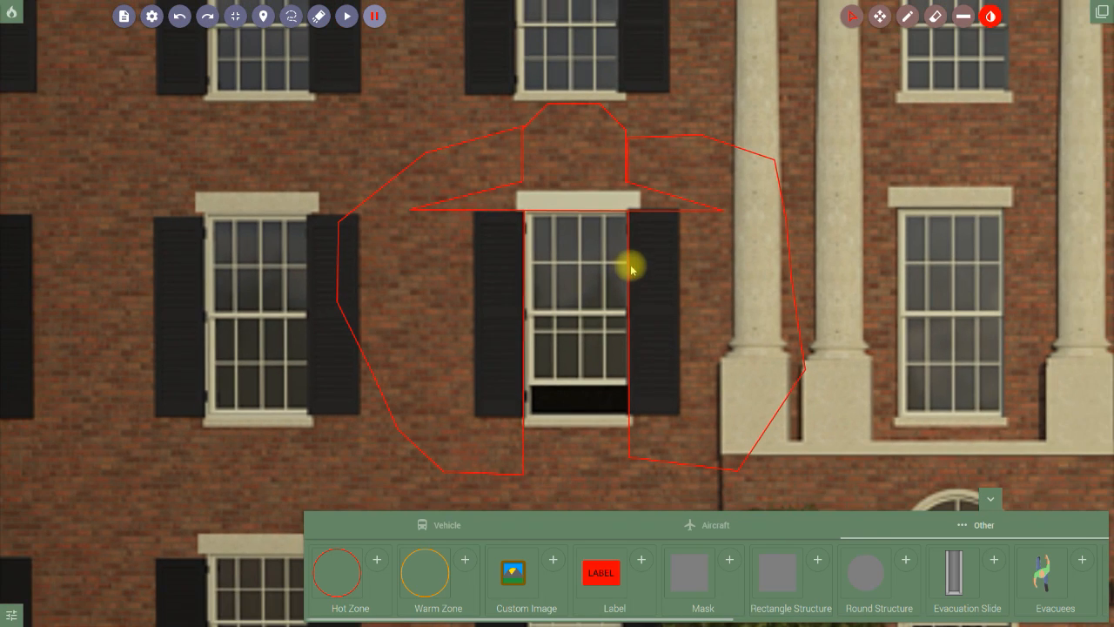
drag(627, 183, 748, 119)
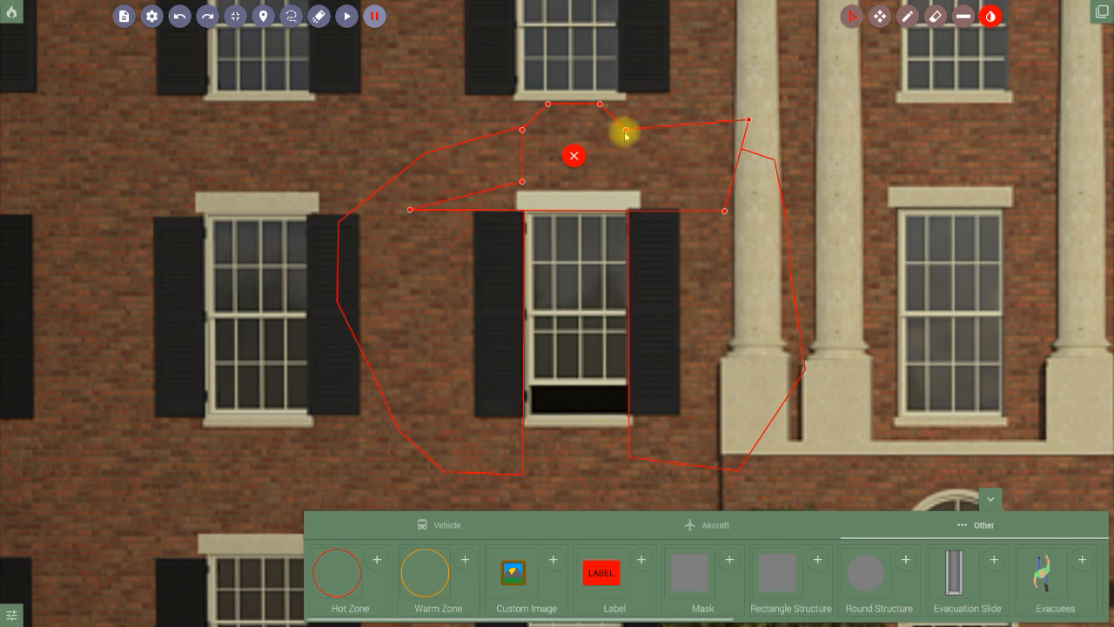
drag(626, 130, 686, 41)
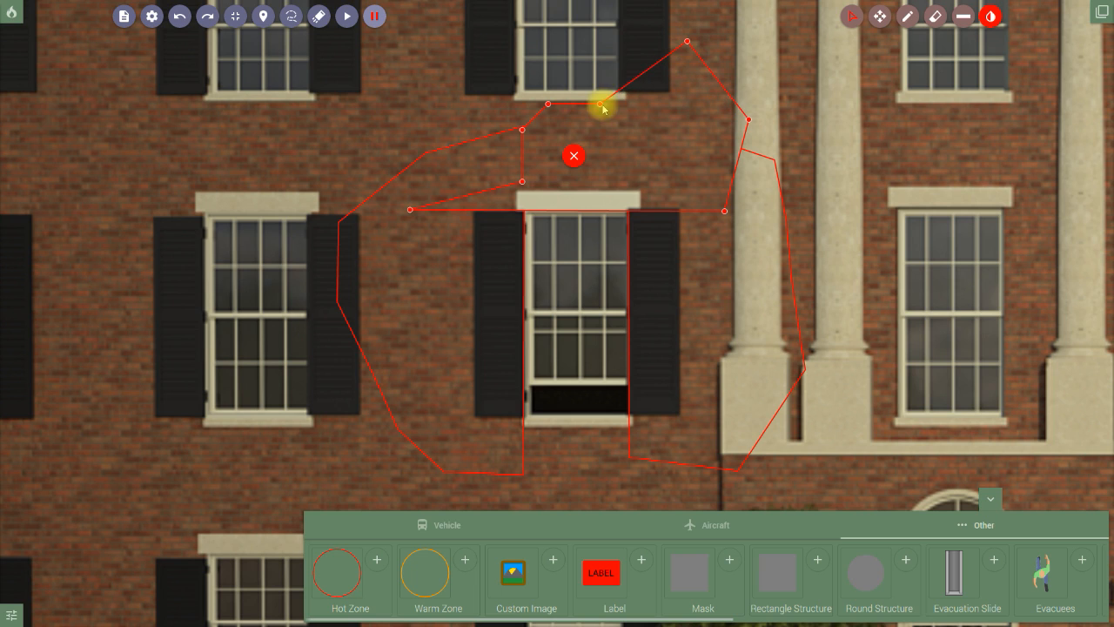
drag(599, 104, 576, 35)
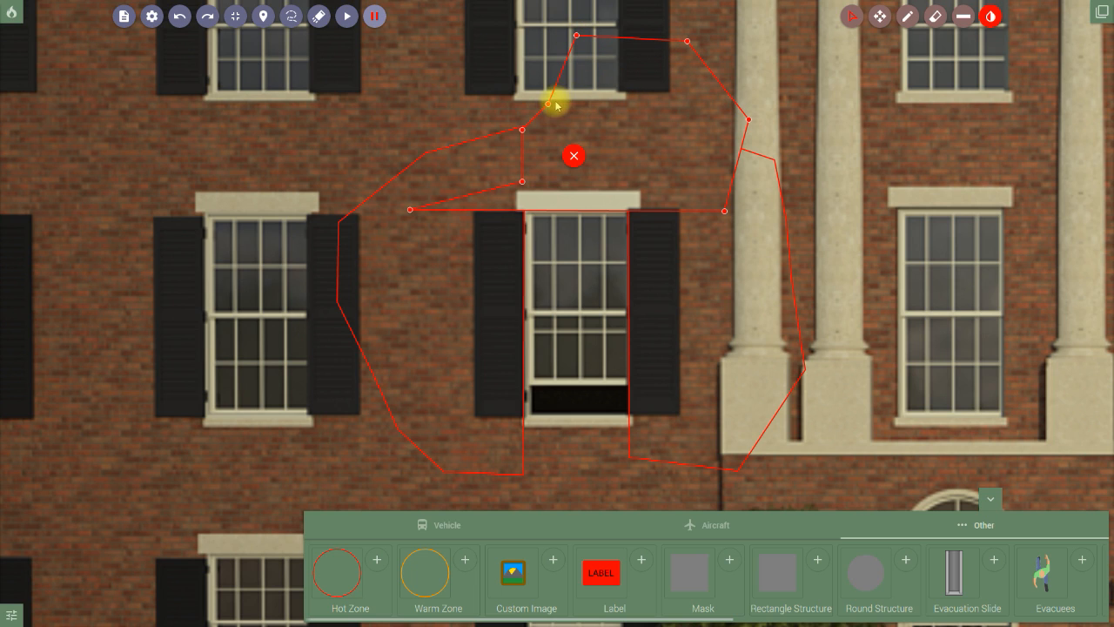
drag(548, 105, 487, 43)
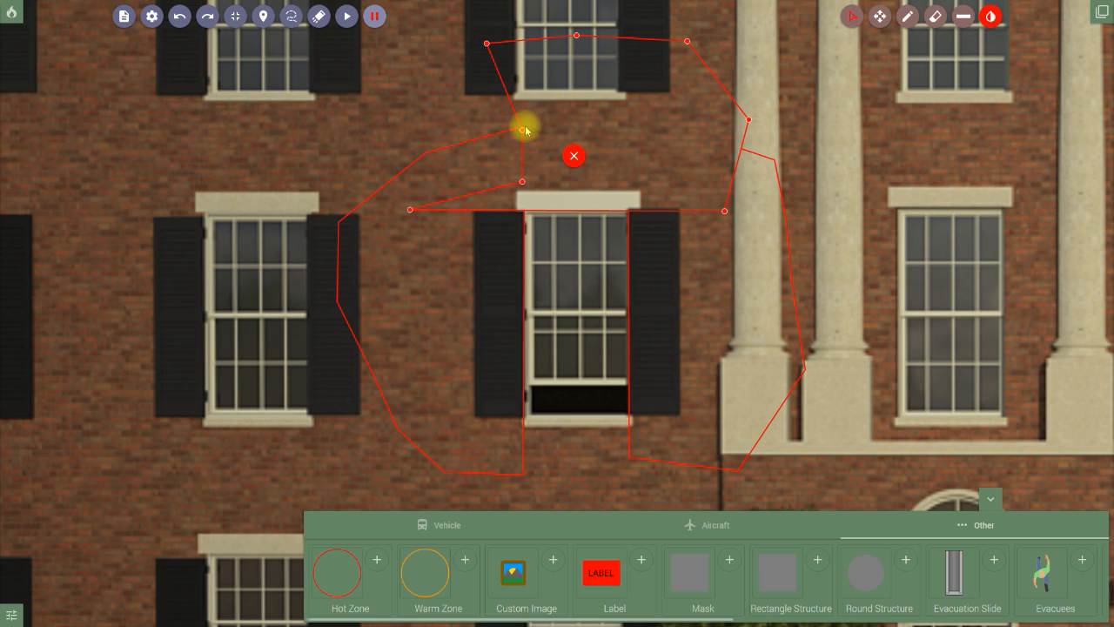
drag(522, 130, 399, 100)
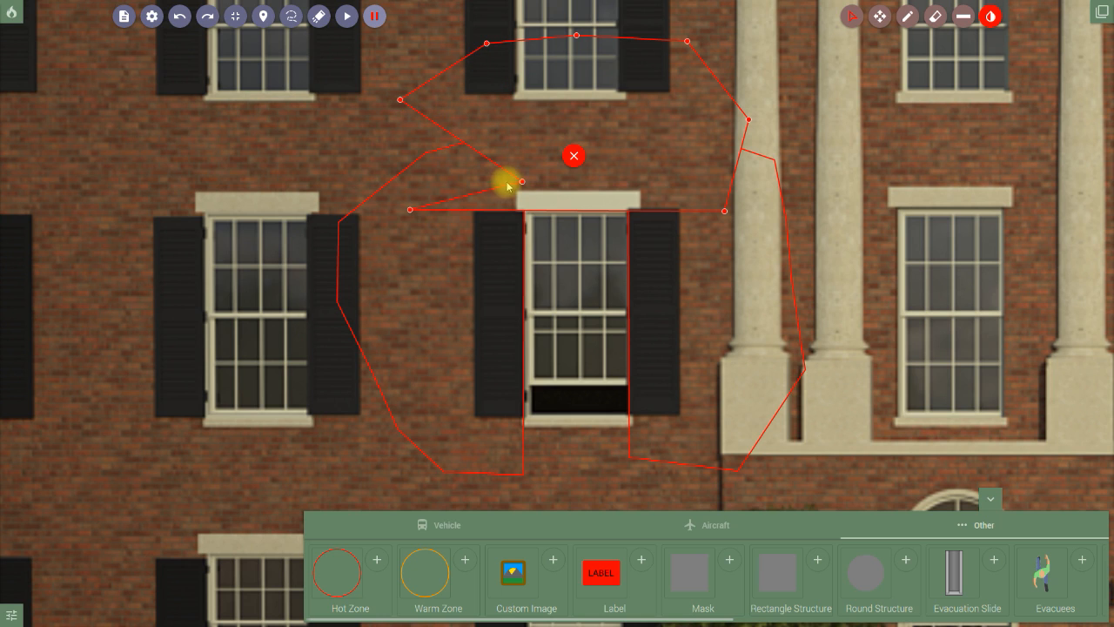
drag(517, 181, 407, 171)
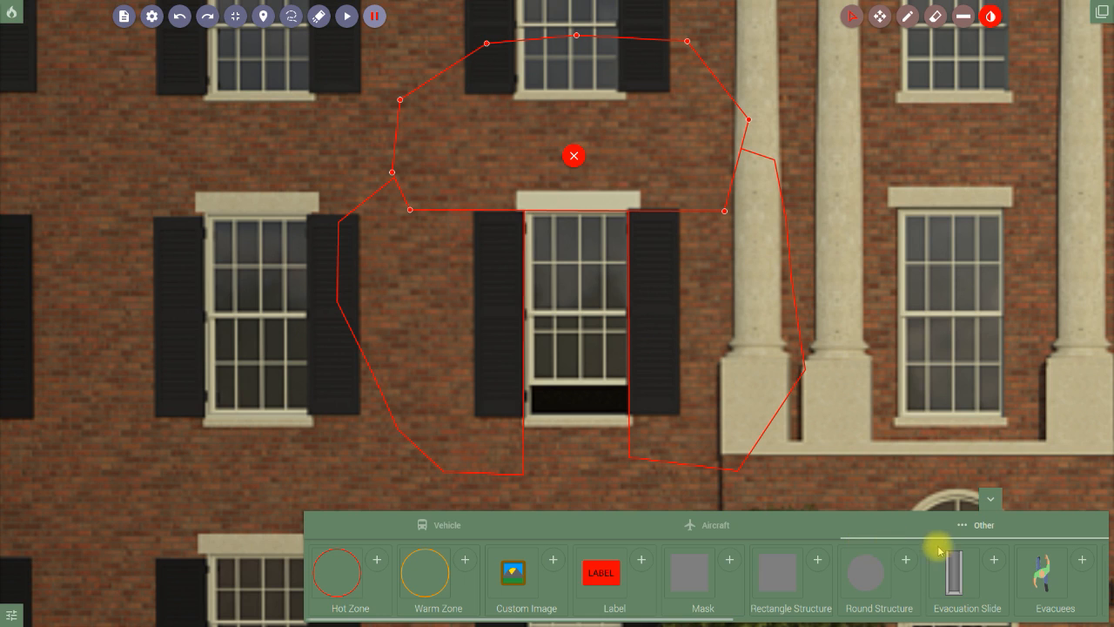
Add a fourth Mask and position it on the brickwork just below the window sill.
click(729, 564)
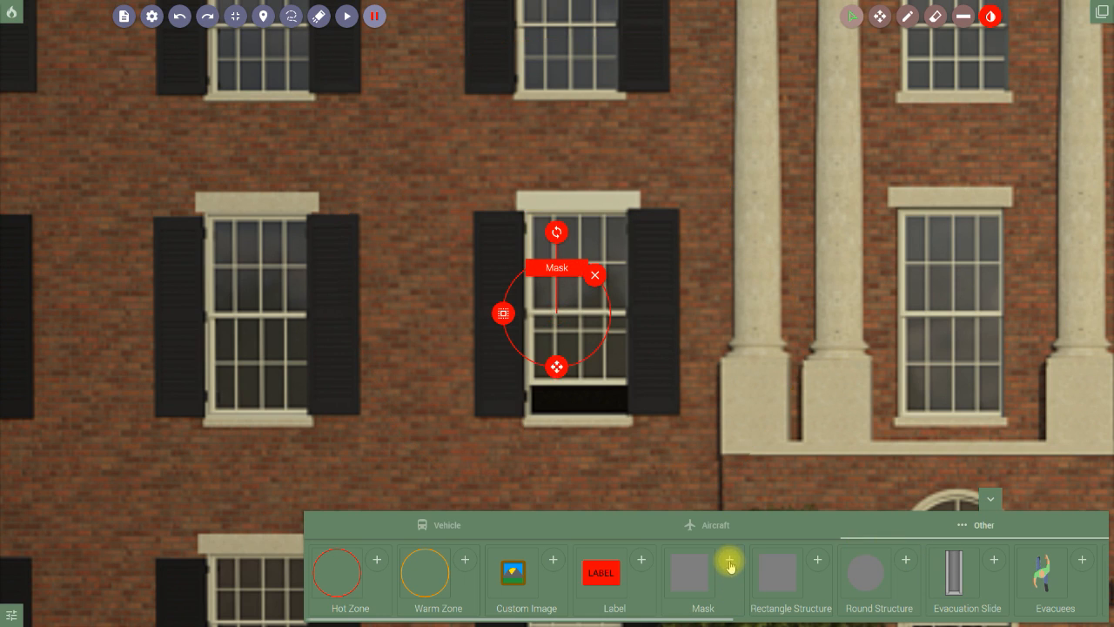
drag(557, 365, 577, 466)
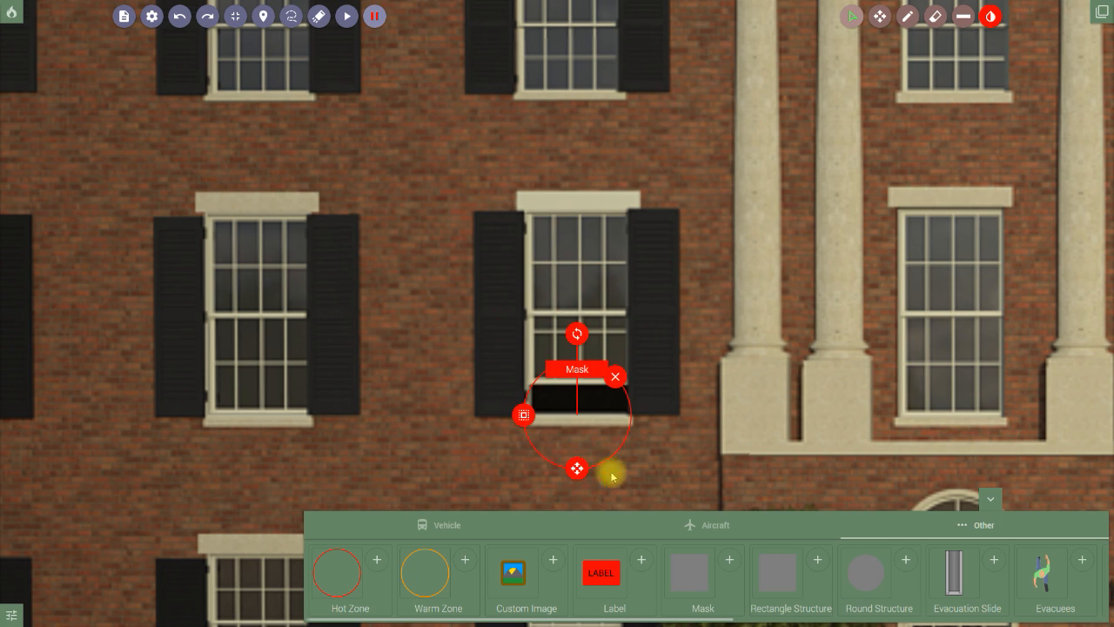
click(988, 500)
drag(577, 468, 577, 517)
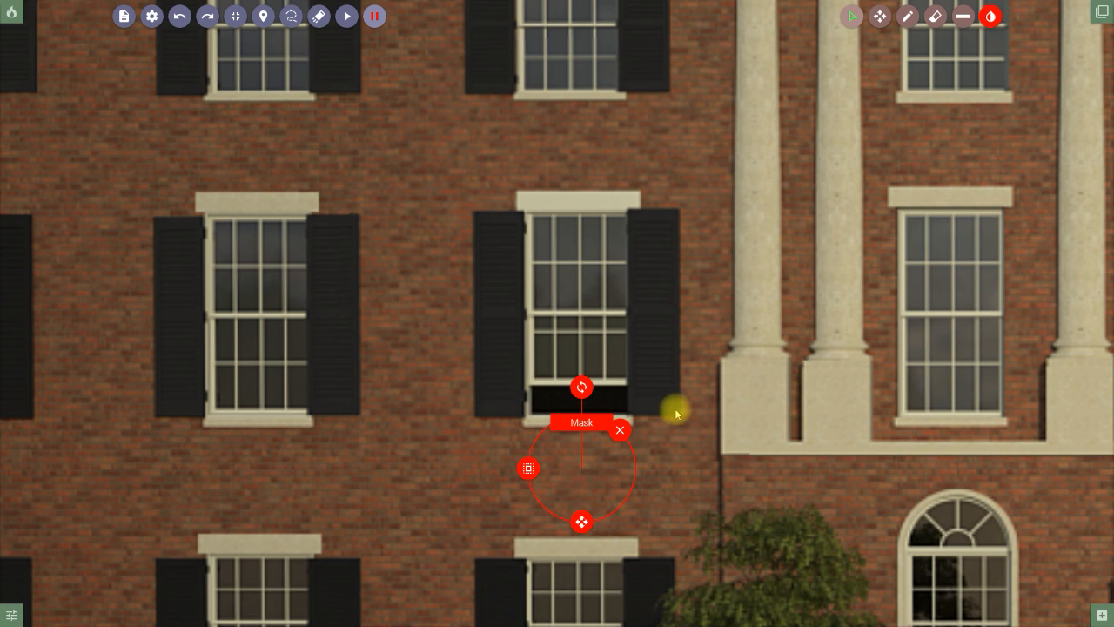
Align the lower mask's upper edge with the top of the window sill, extending it beyond the left shutter and across the column bases.
click(531, 468)
drag(557, 419, 398, 415)
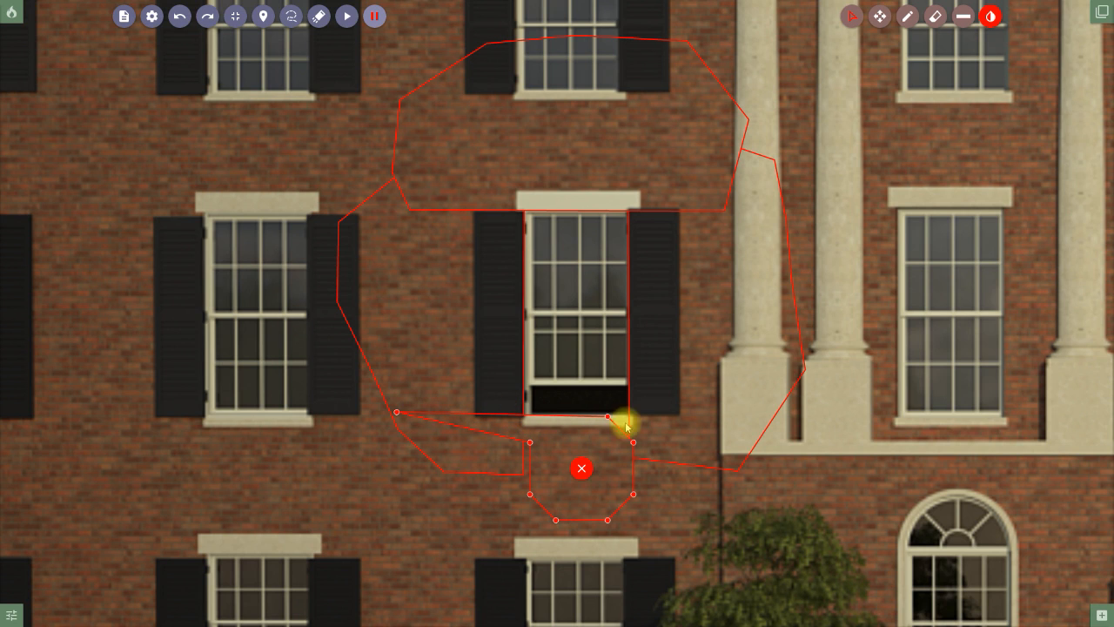
drag(607, 419, 850, 421)
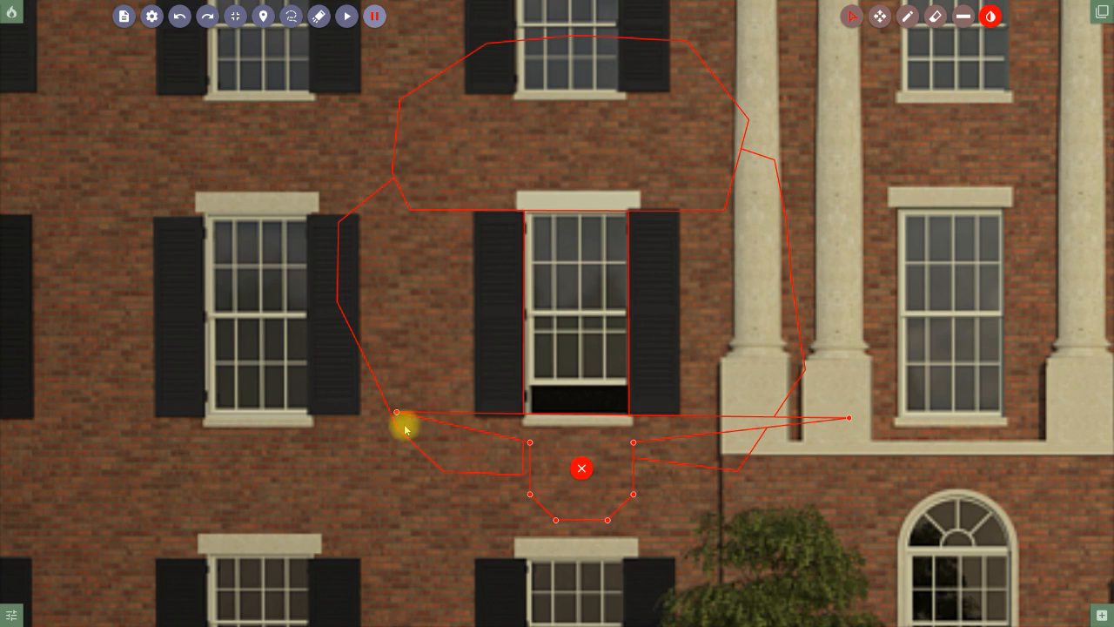
drag(393, 412, 394, 413)
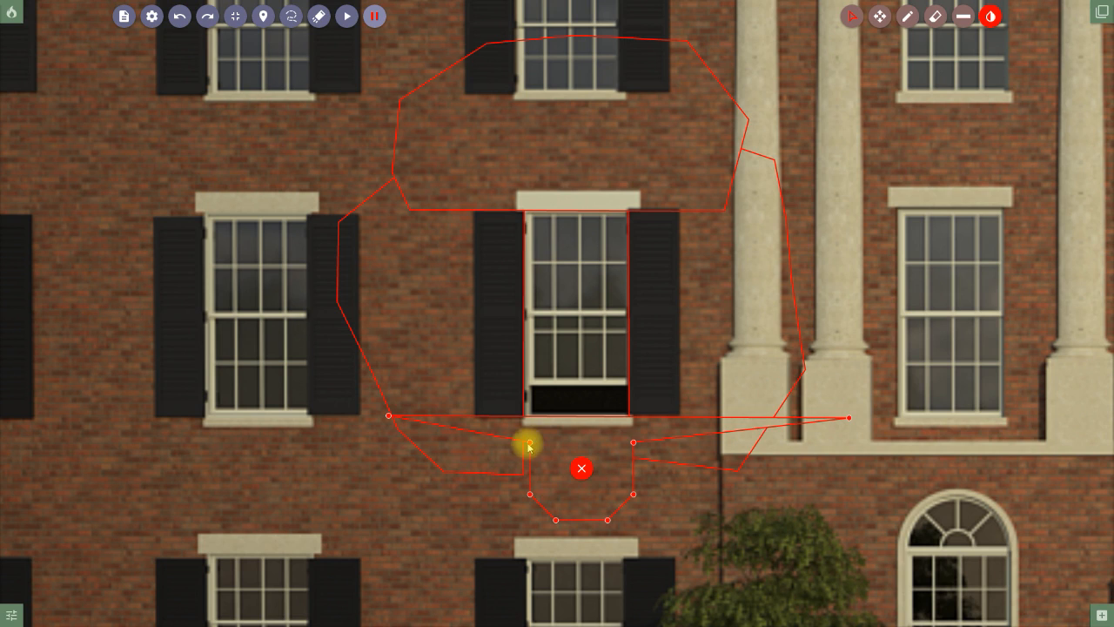
drag(849, 421, 852, 419)
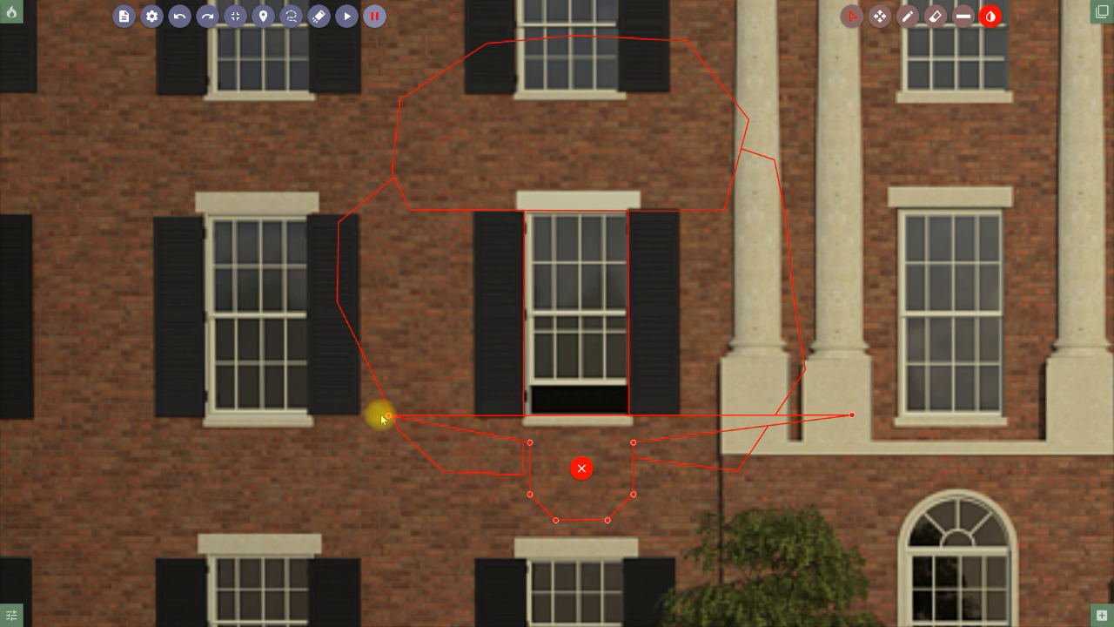
drag(386, 418, 380, 415)
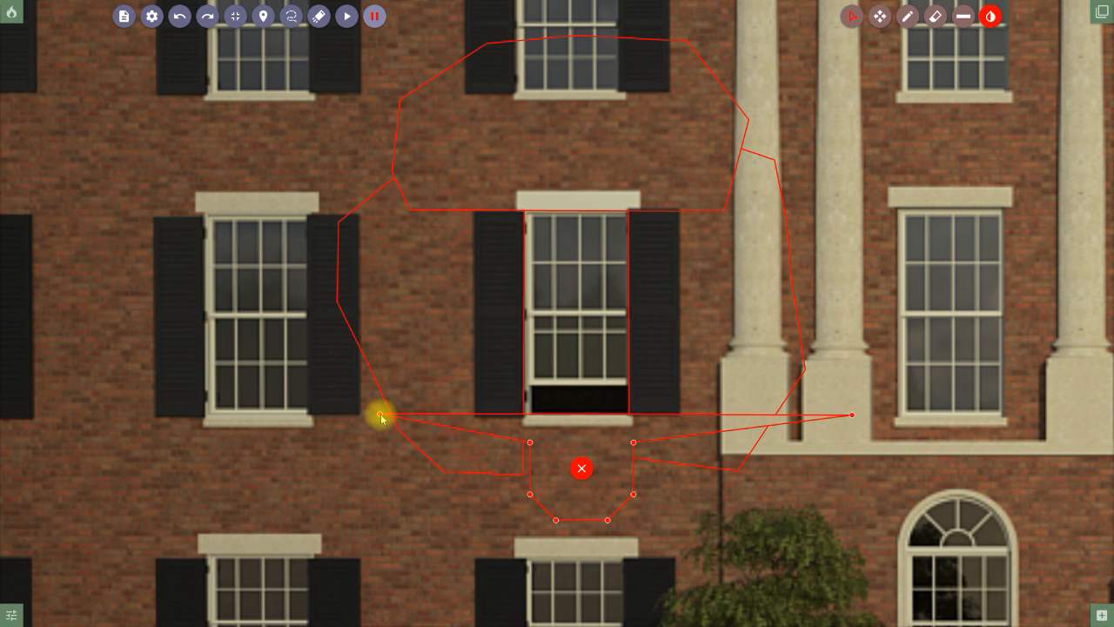
Spread the lower mask's remaining outline points outward around the brickwork and top of the window below, and leave outline editing.
drag(530, 442, 392, 492)
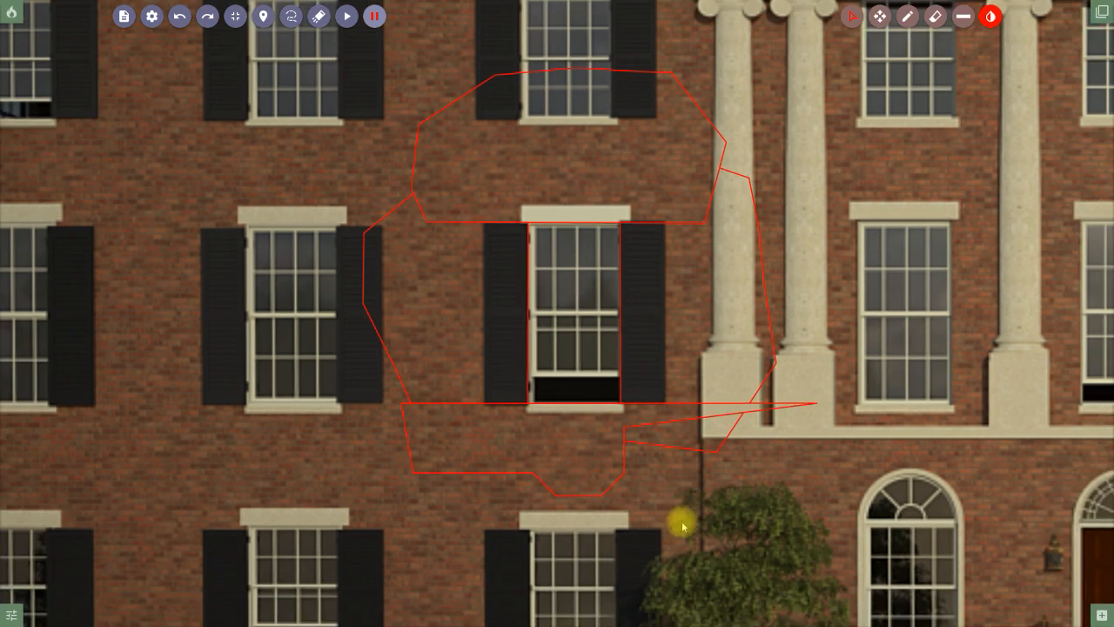
scroll(683, 527, down, 1)
drag(534, 459, 482, 525)
drag(555, 480, 569, 534)
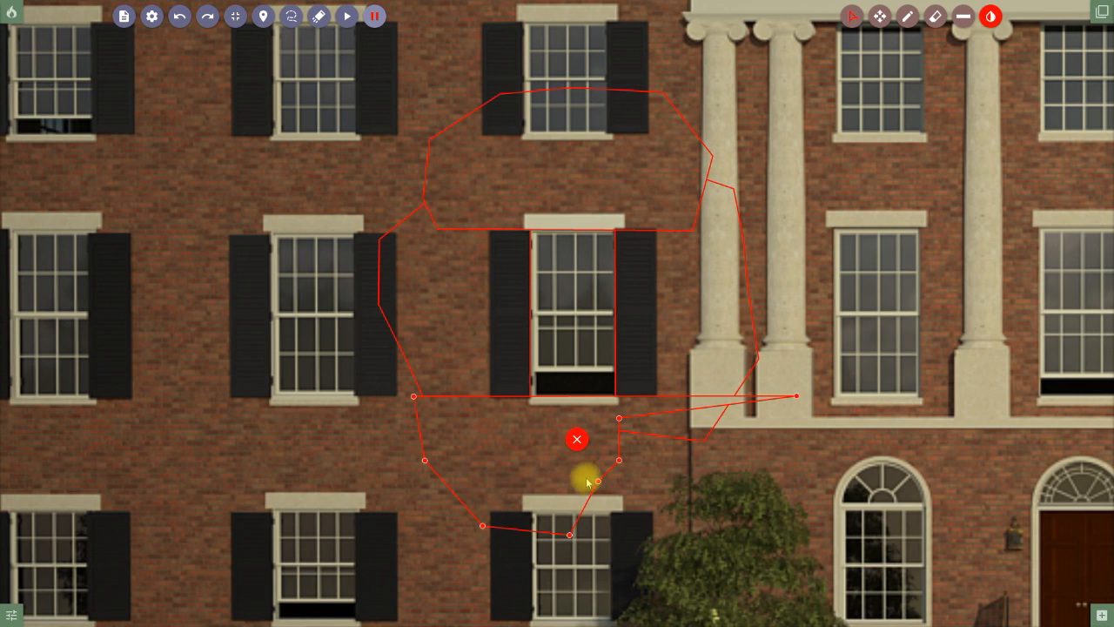
drag(602, 485, 661, 528)
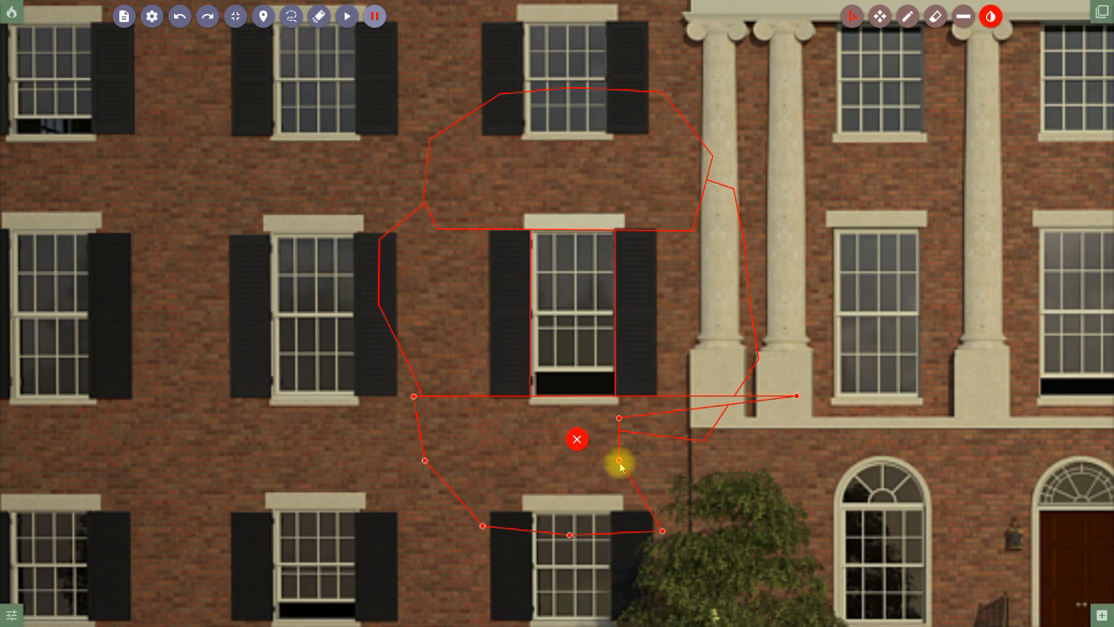
drag(619, 460, 691, 481)
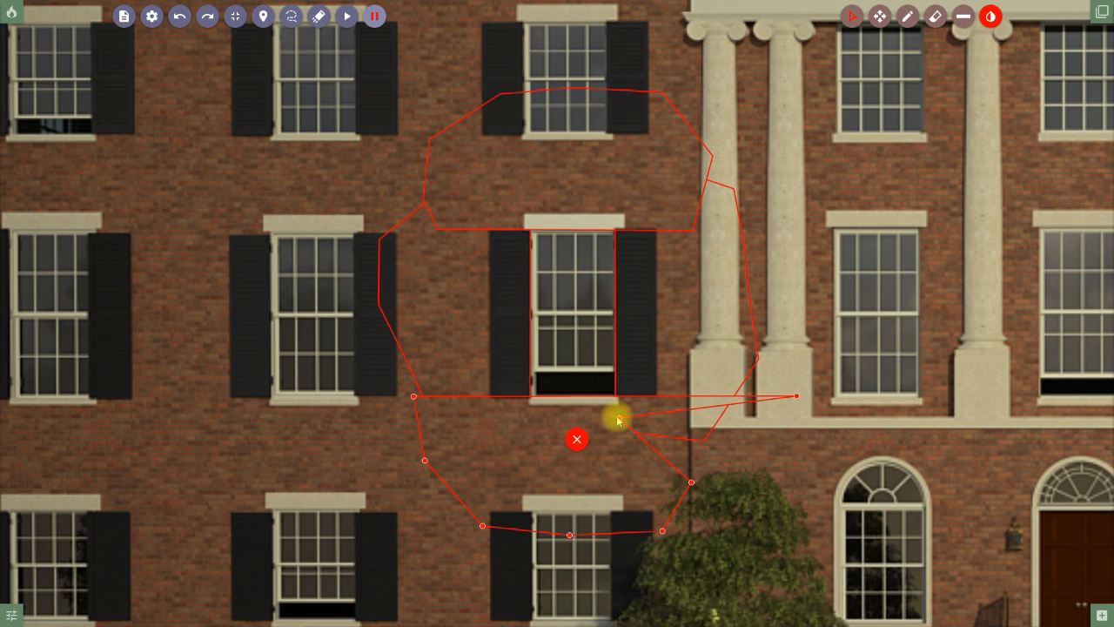
drag(624, 425, 735, 448)
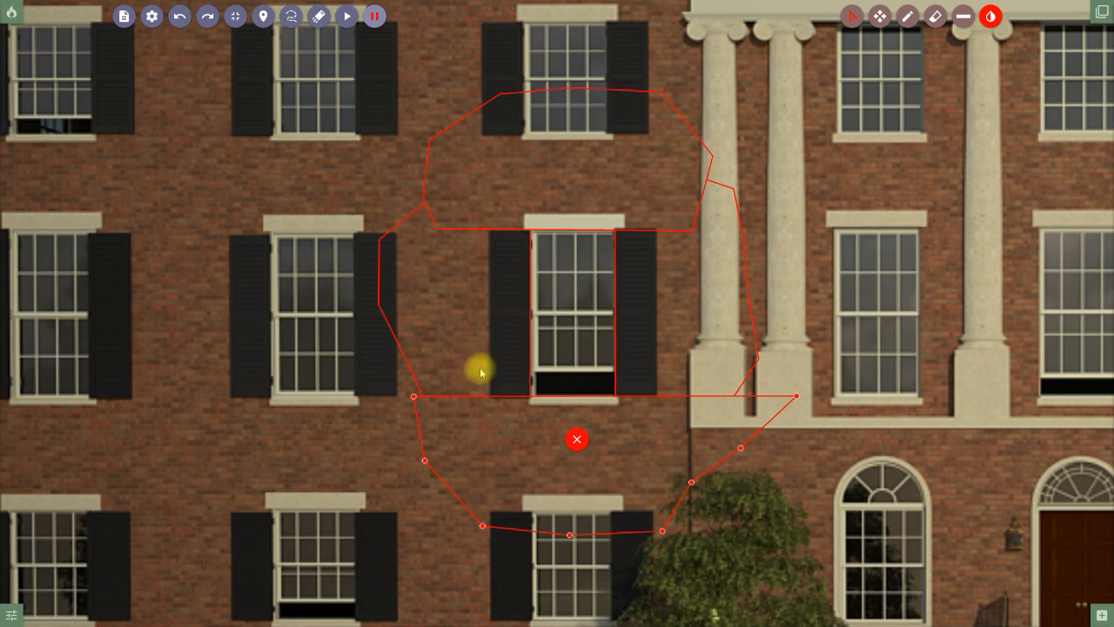
click(375, 19)
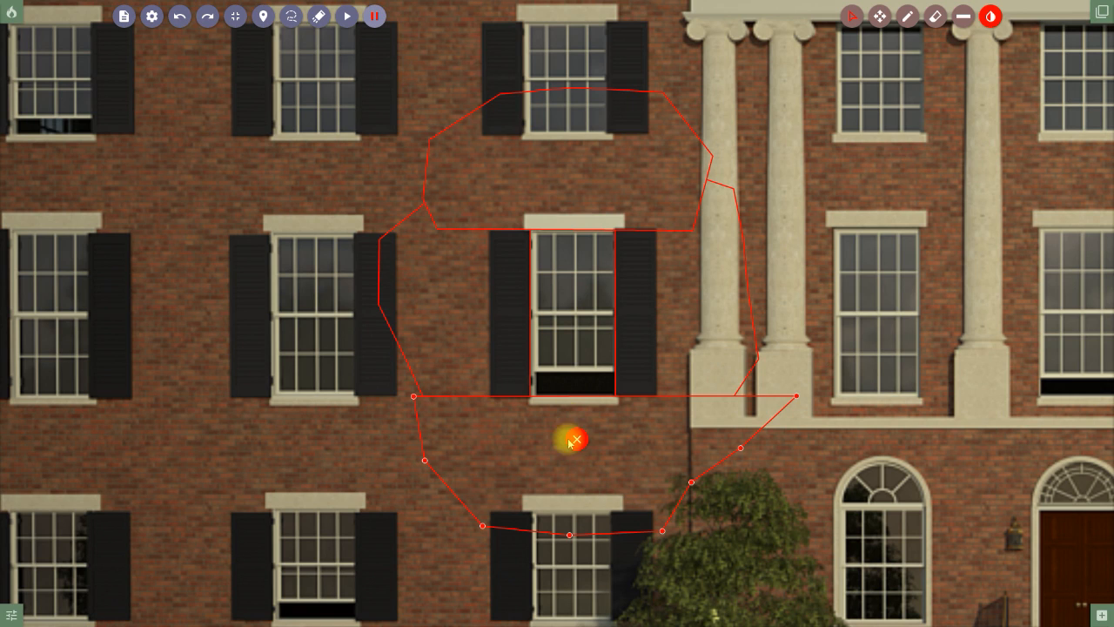
click(577, 442)
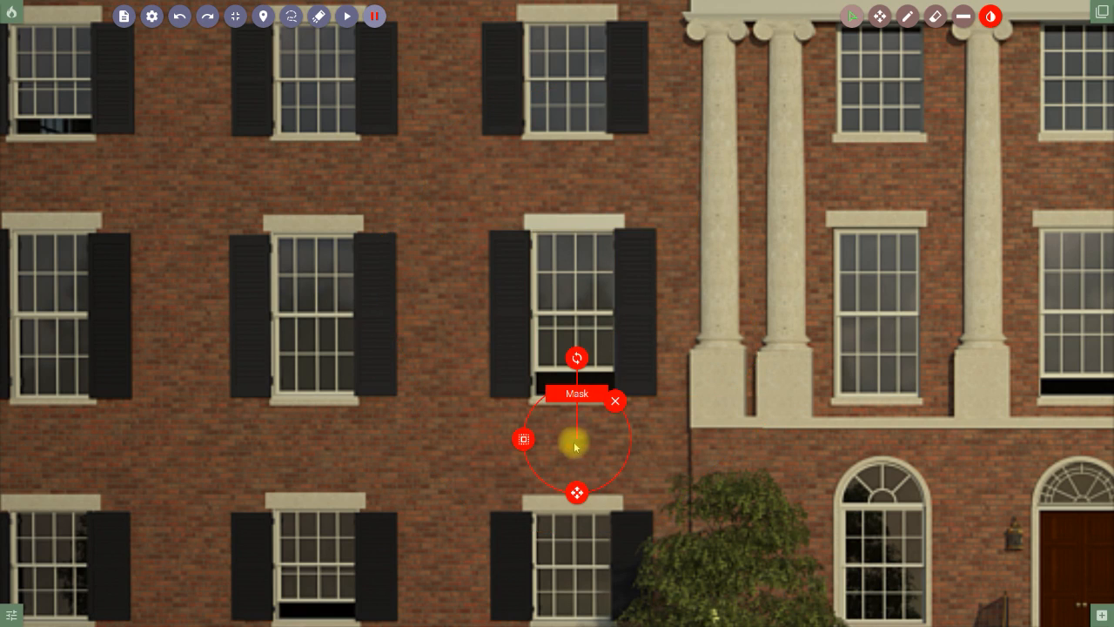
click(890, 467)
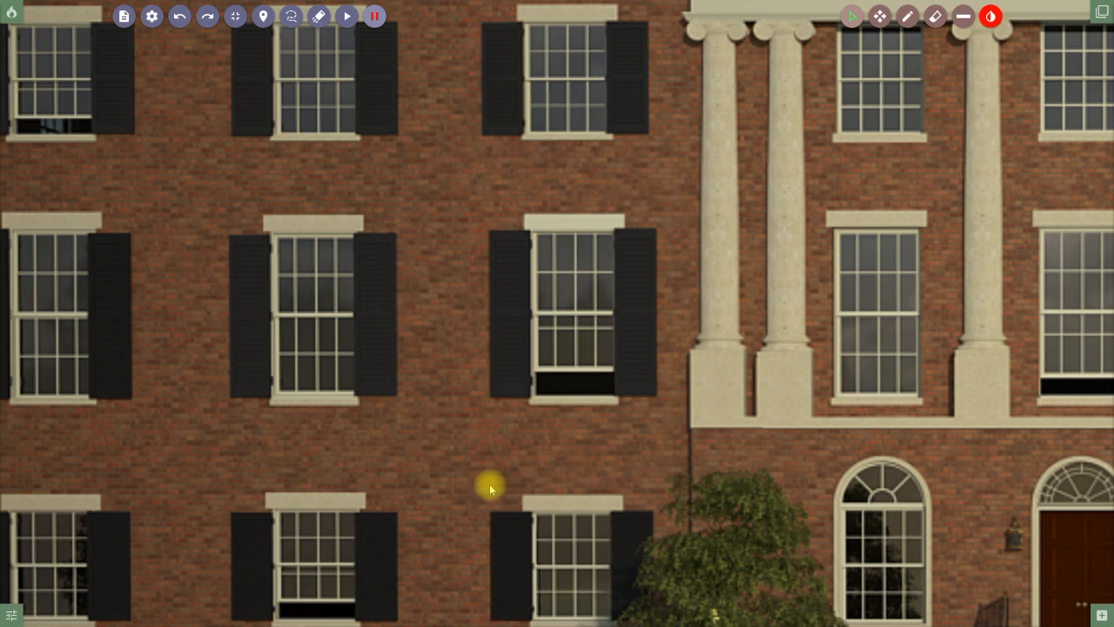
Reopen the lower mask's outline to check it against the other masks, and leave the mask deselected.
click(572, 433)
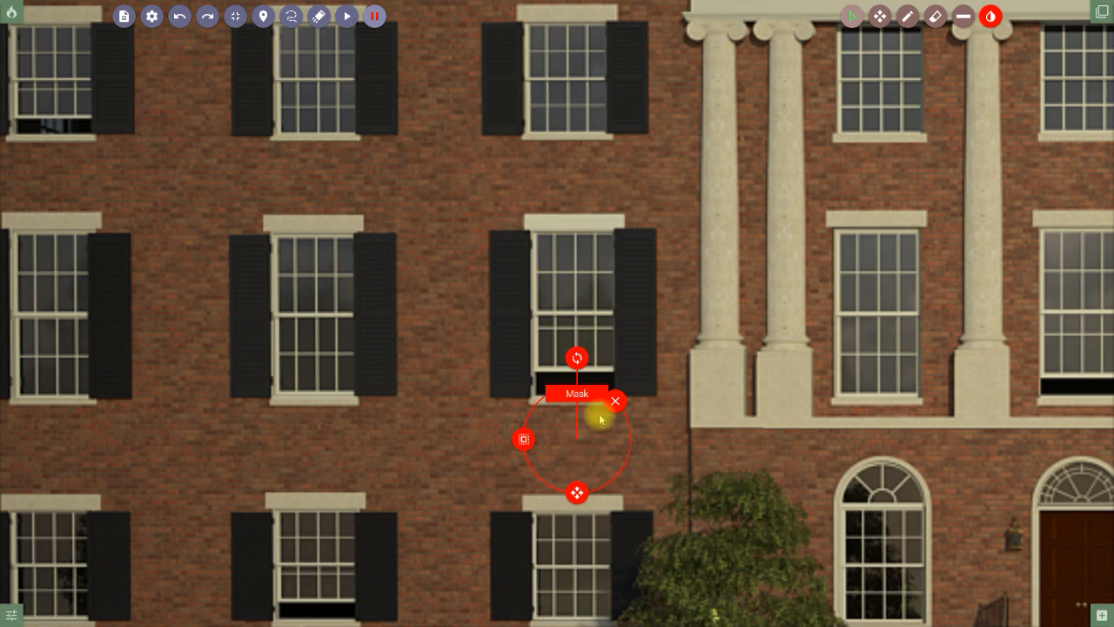
click(523, 441)
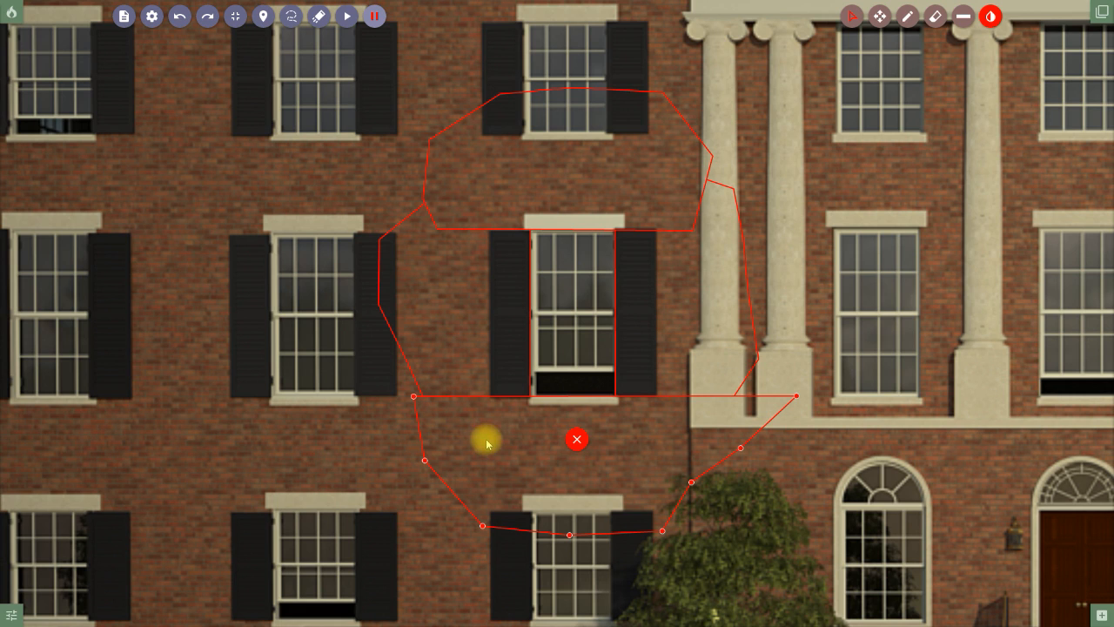
click(577, 442)
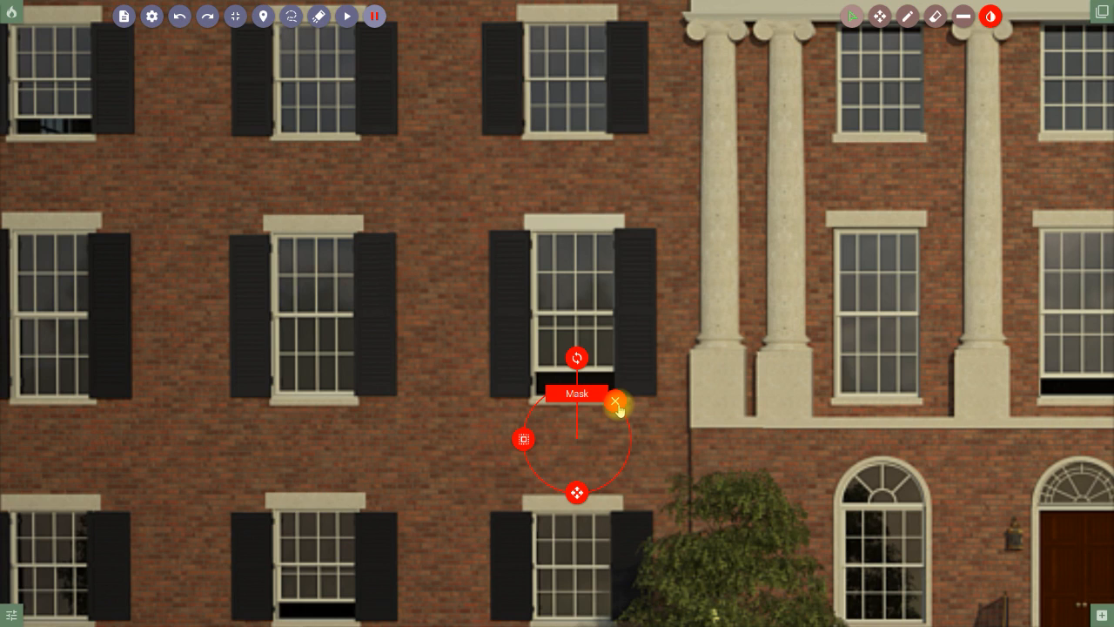
click(736, 459)
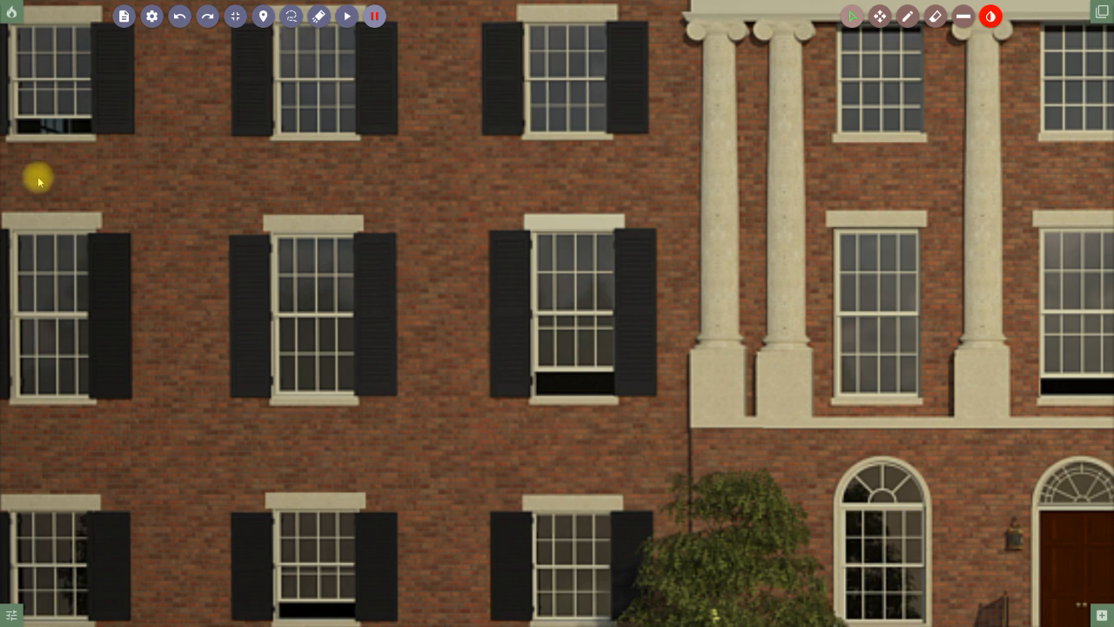
Add a fire centred over the masked middle-storey window and change its type to flames without smoke.
click(12, 16)
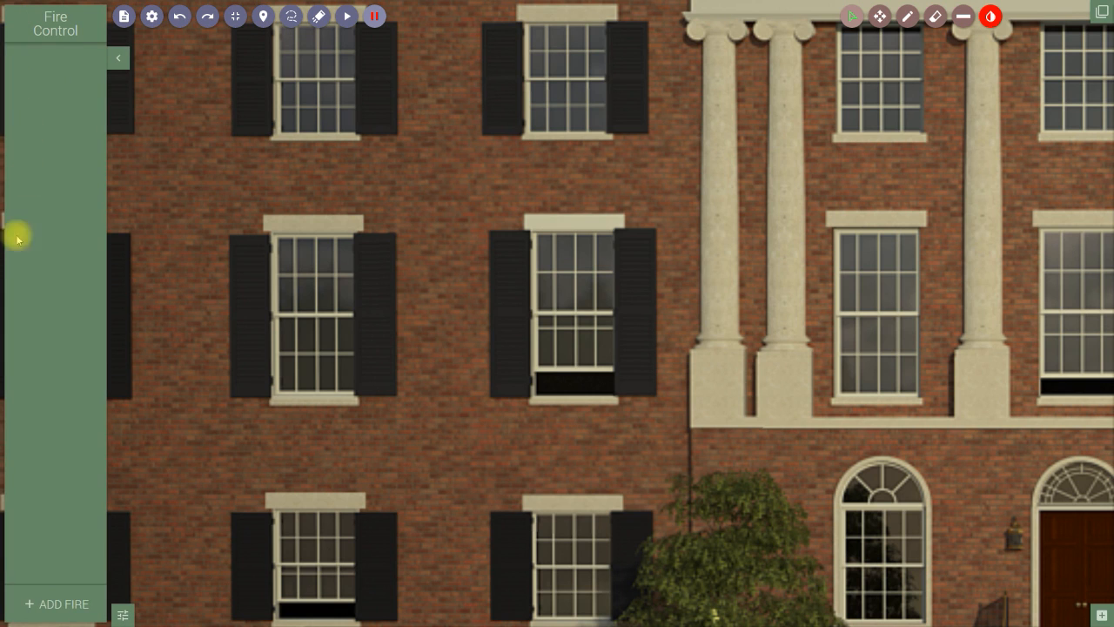
click(61, 605)
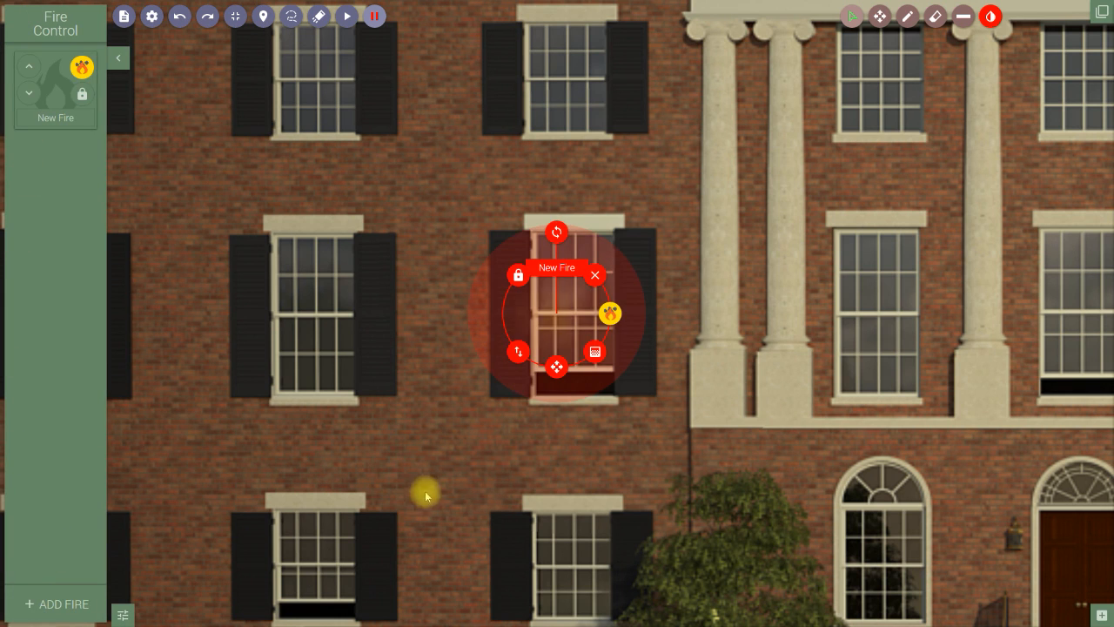
drag(554, 368, 579, 364)
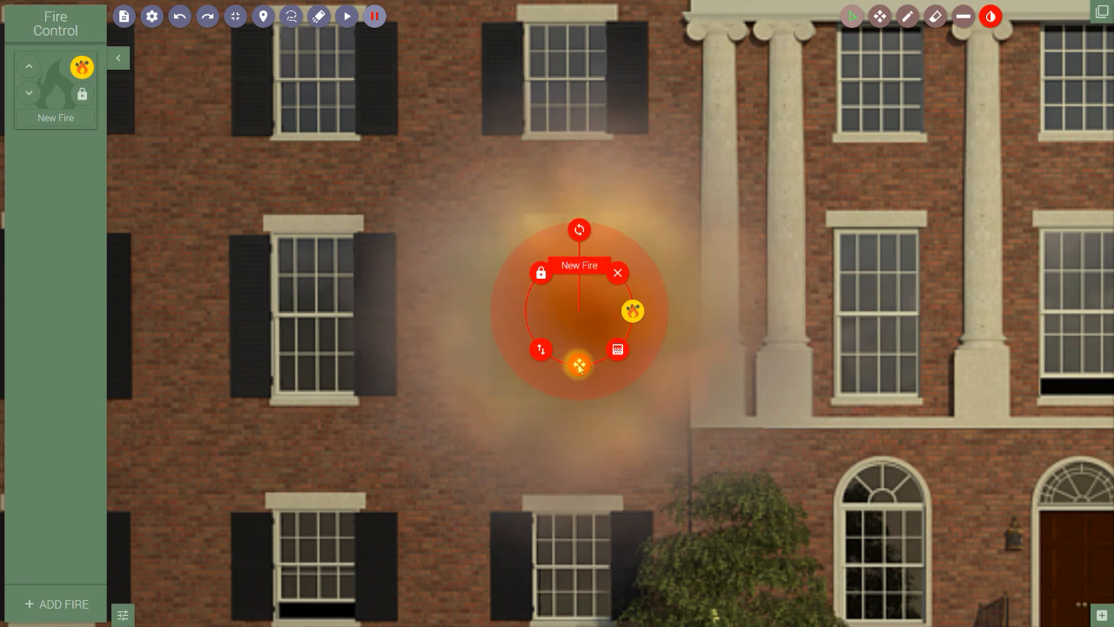
click(635, 313)
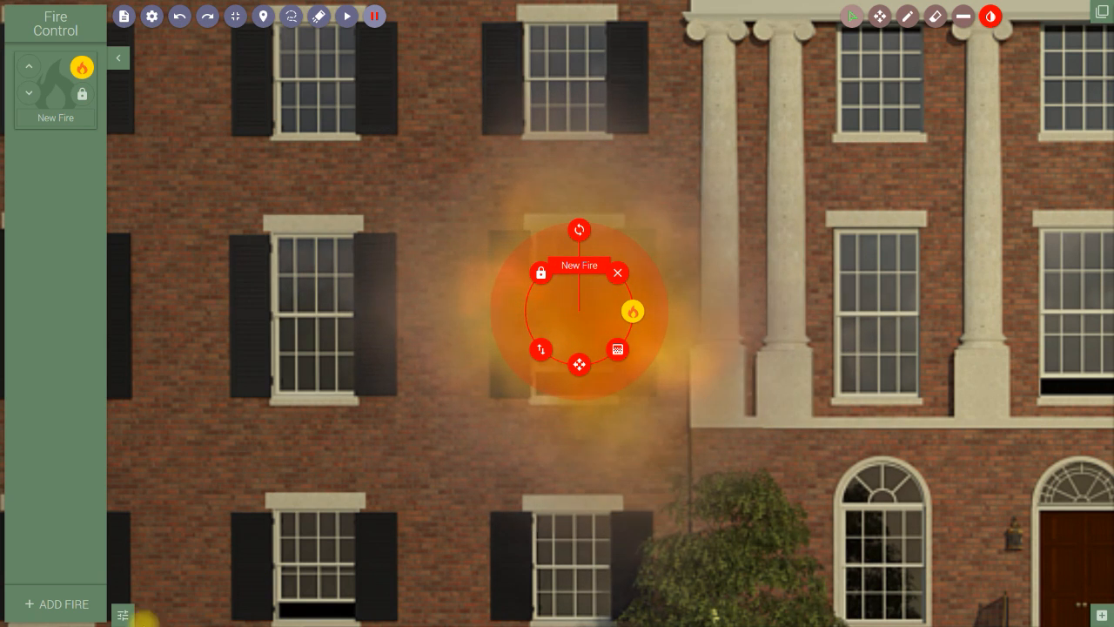
Unlock the fire so it burns upward, reduce its size and plume, and move it down to the window sill.
click(123, 615)
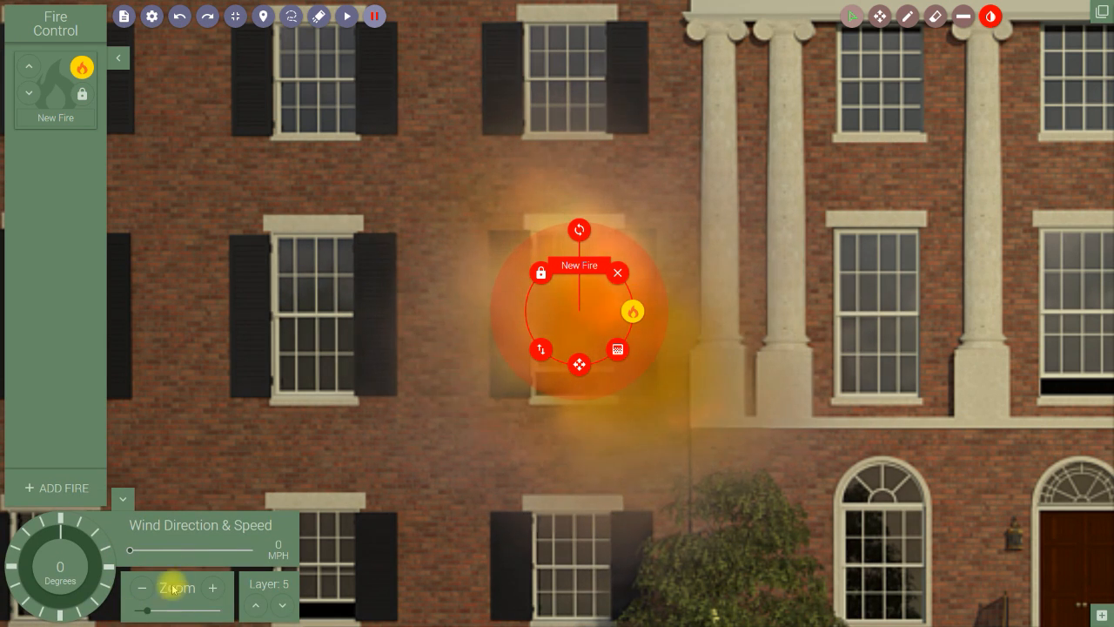
click(542, 275)
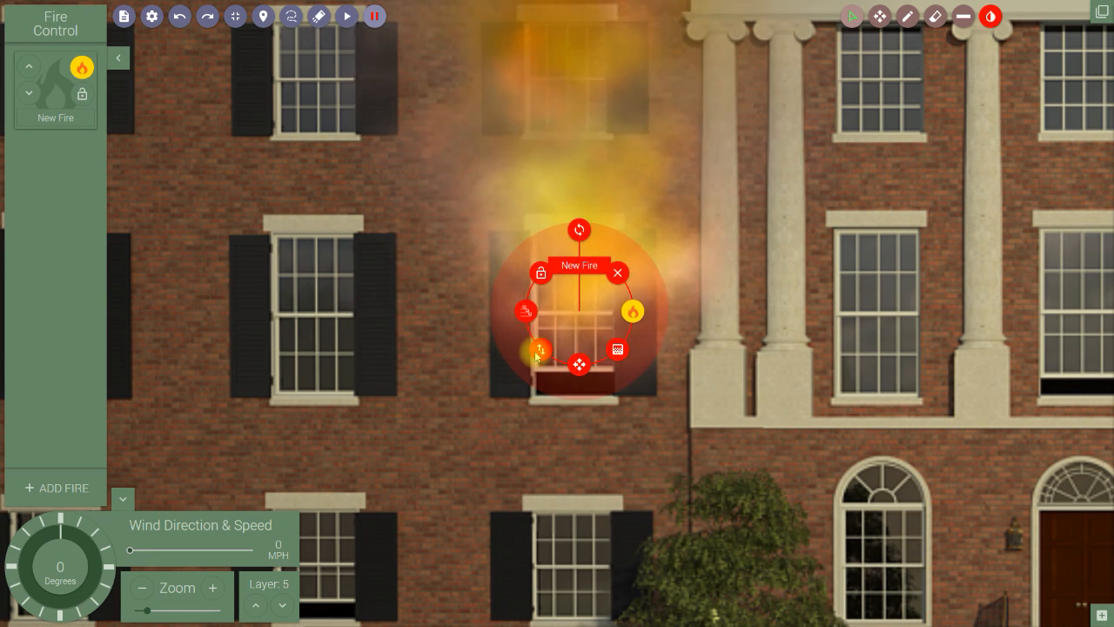
click(526, 312)
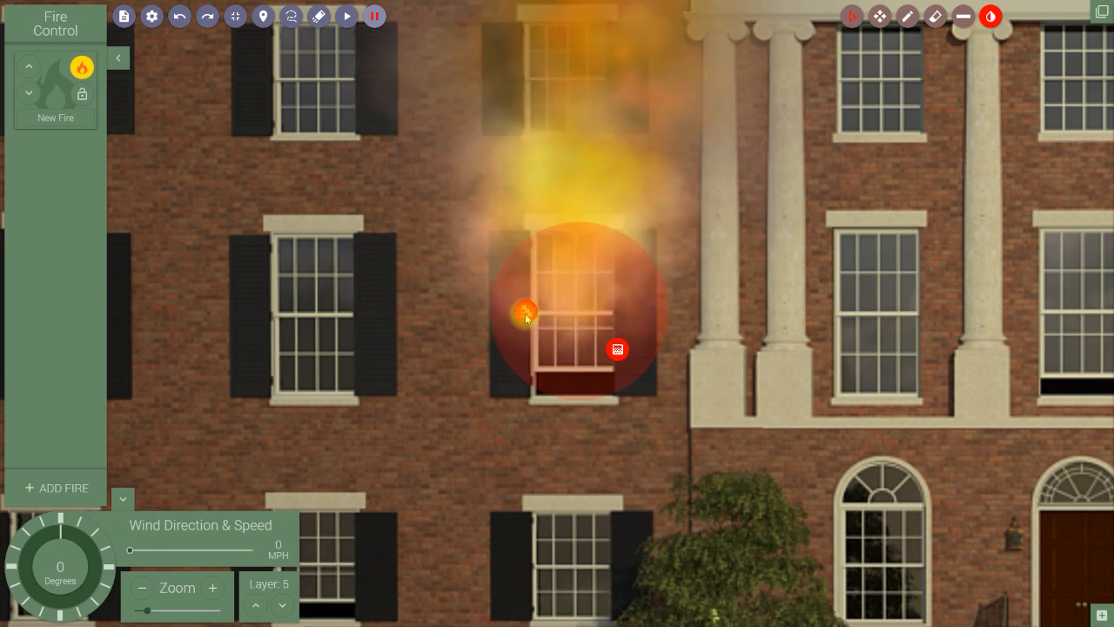
drag(535, 316, 574, 413)
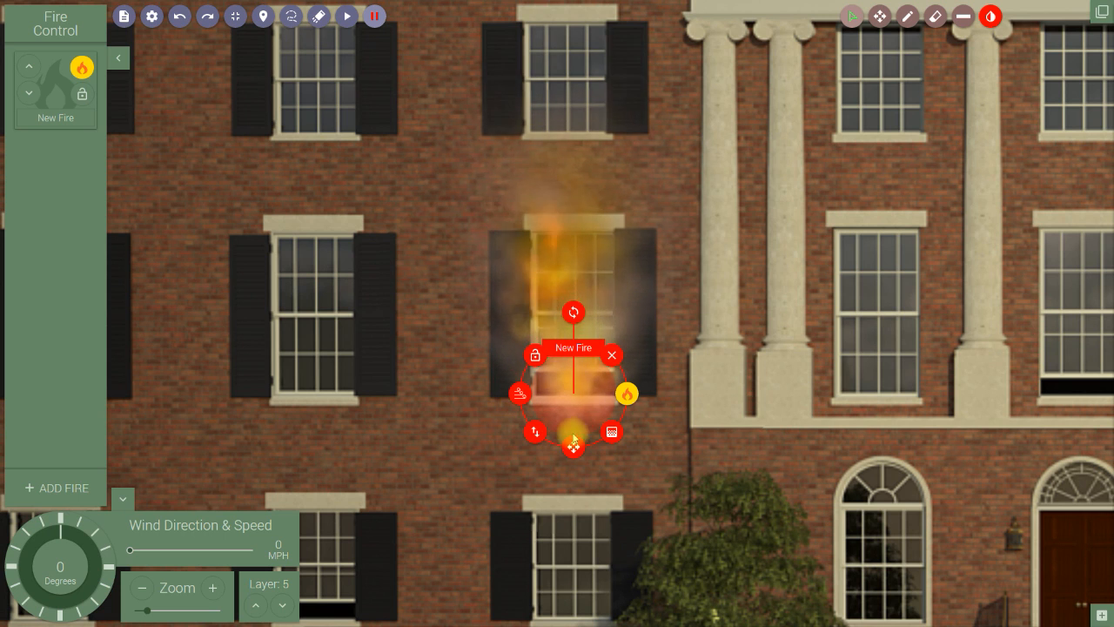
click(574, 448)
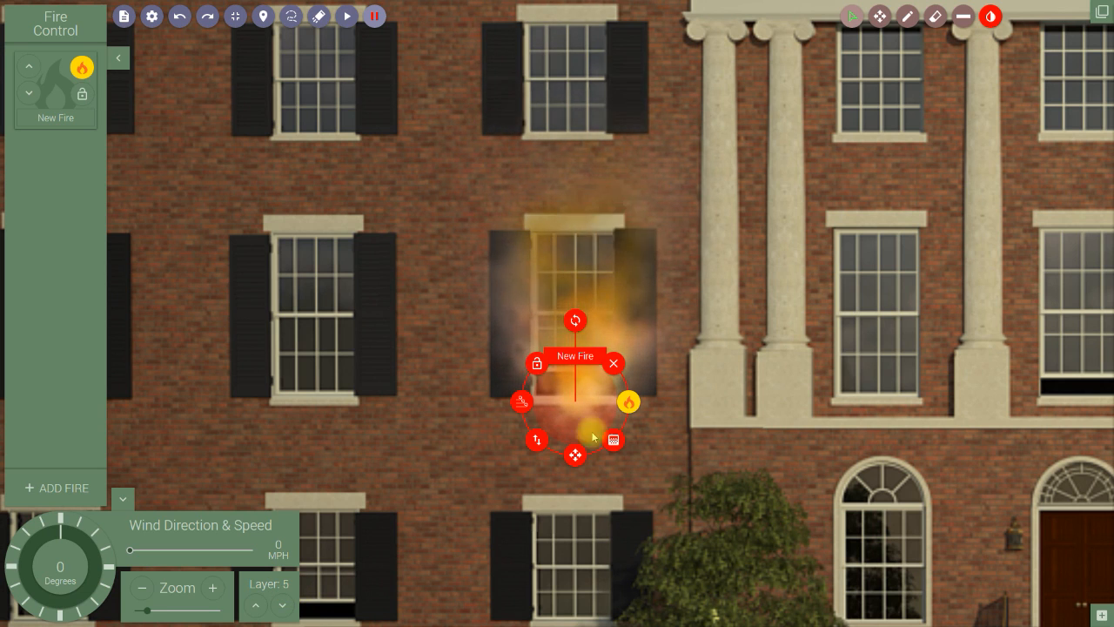
Lower the fire to layer 4 behind the masks, then fine-tune its size and position at the window's base.
click(284, 606)
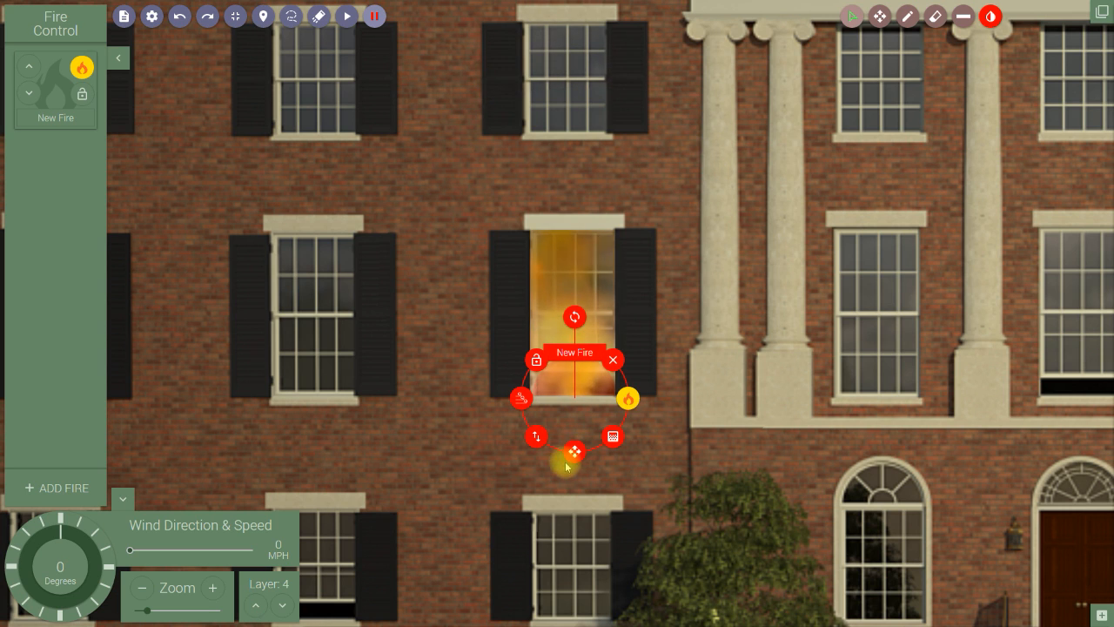
click(536, 437)
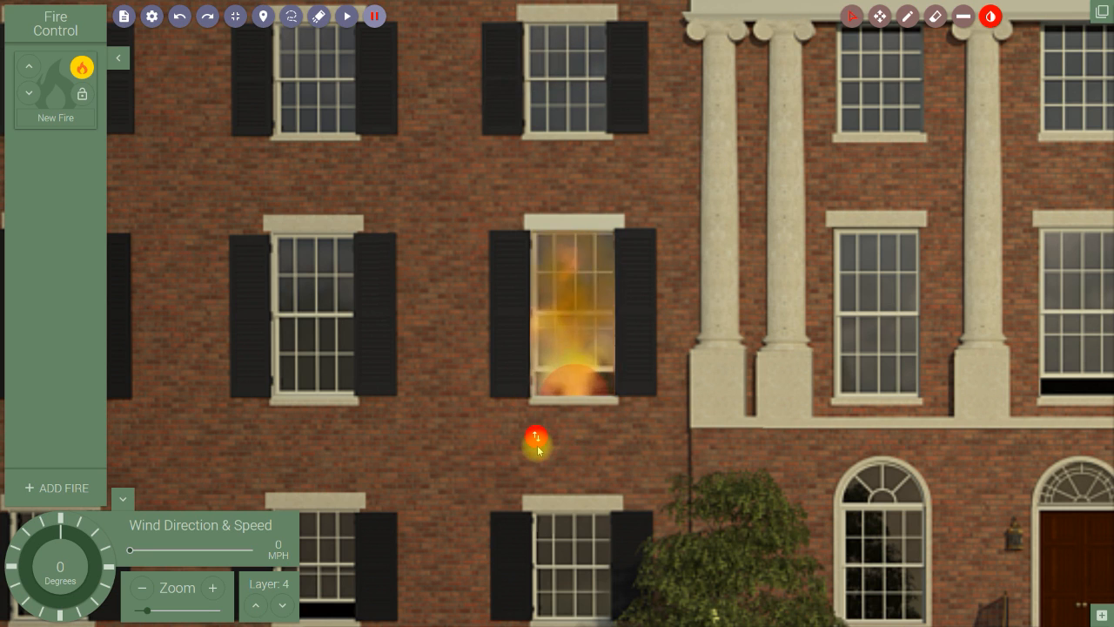
click(537, 443)
drag(580, 453, 532, 427)
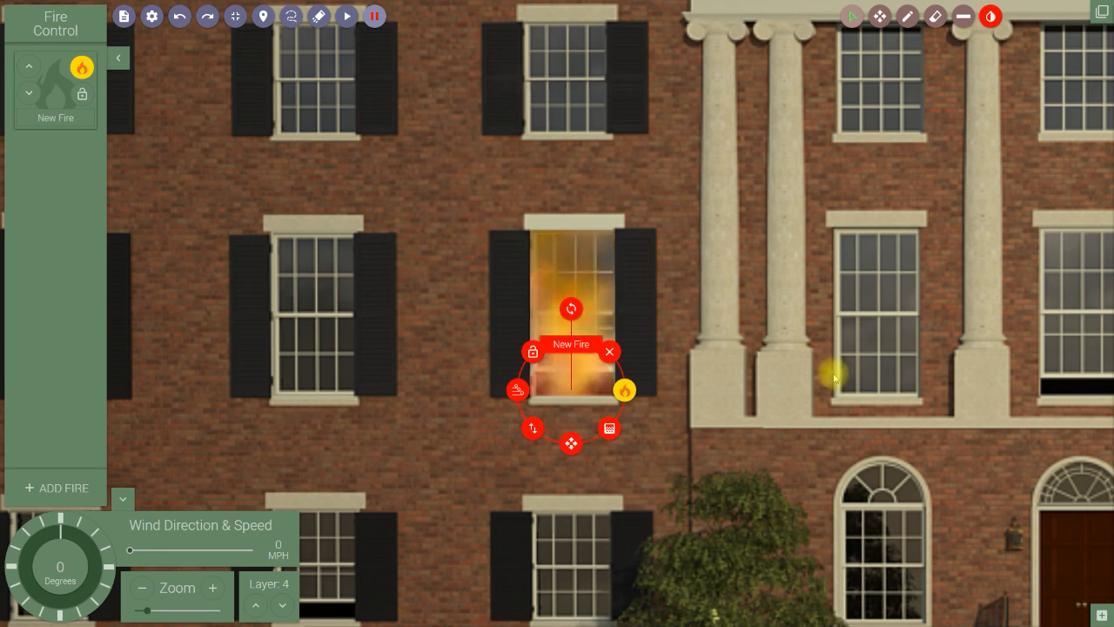
Deselect the fire and play the simulation to check the flames inside the window opening.
click(803, 370)
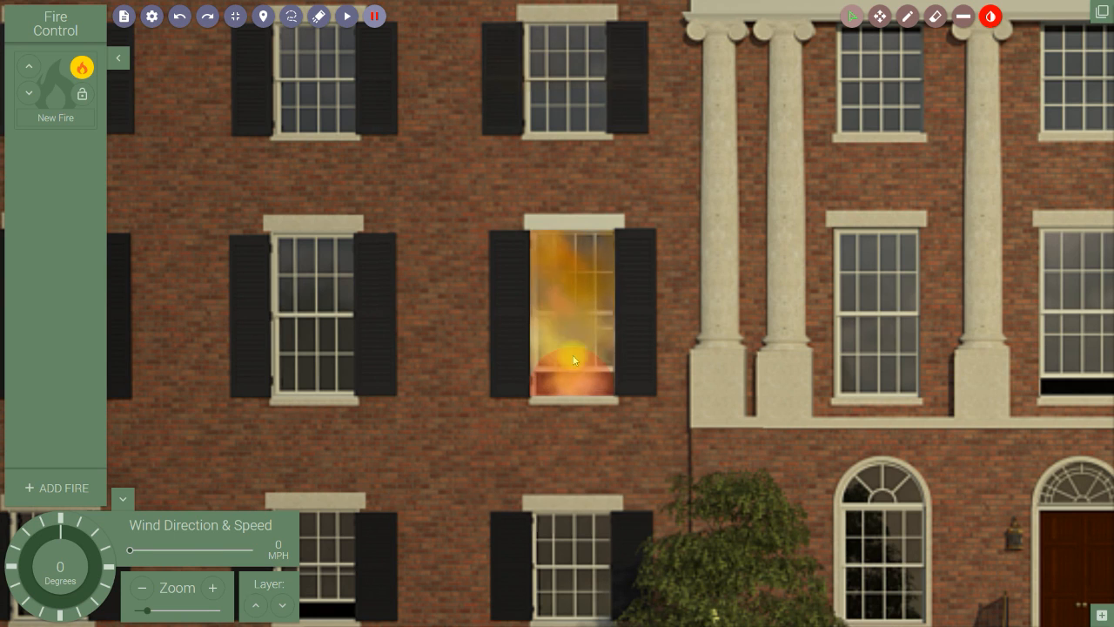
click(571, 372)
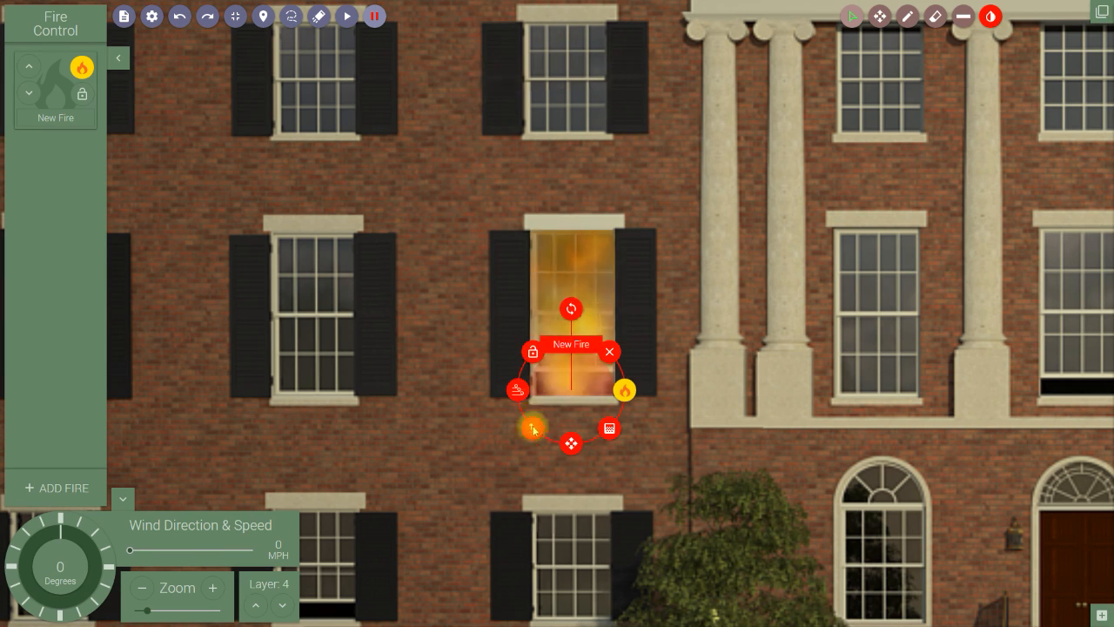
click(839, 357)
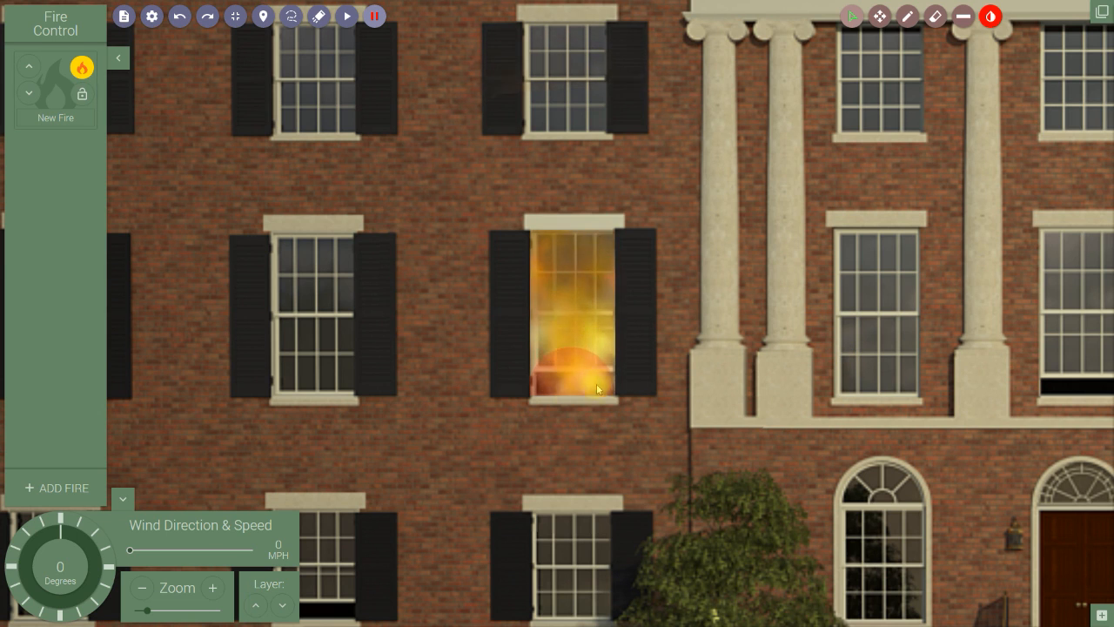
click(348, 25)
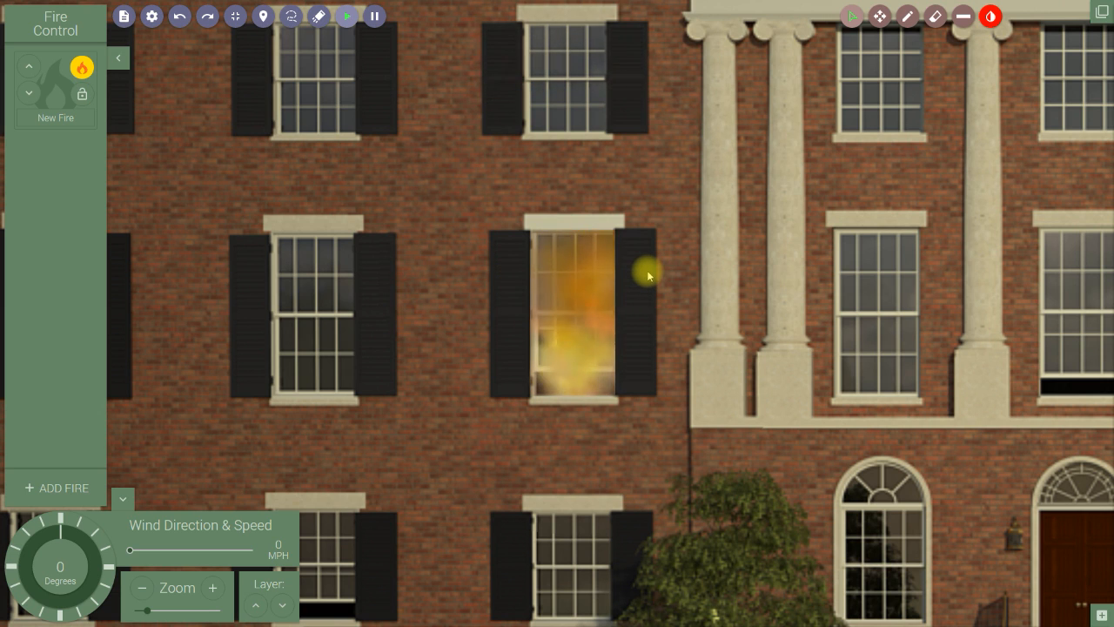
Add a second fire with flames and smoke over the same window and unlock it so it burns upward.
click(37, 486)
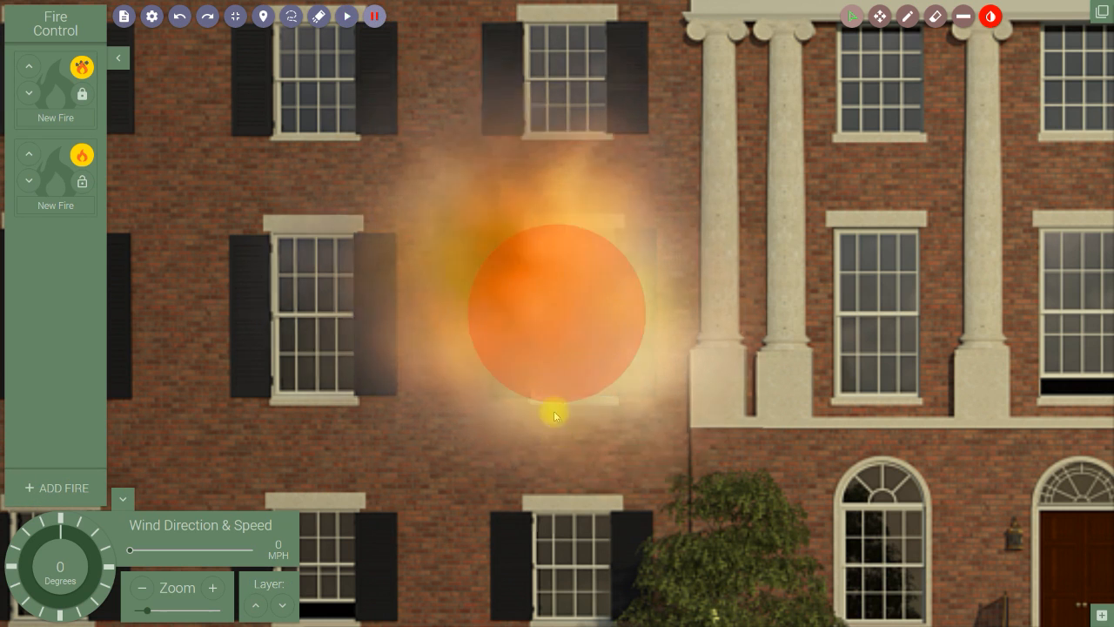
click(554, 397)
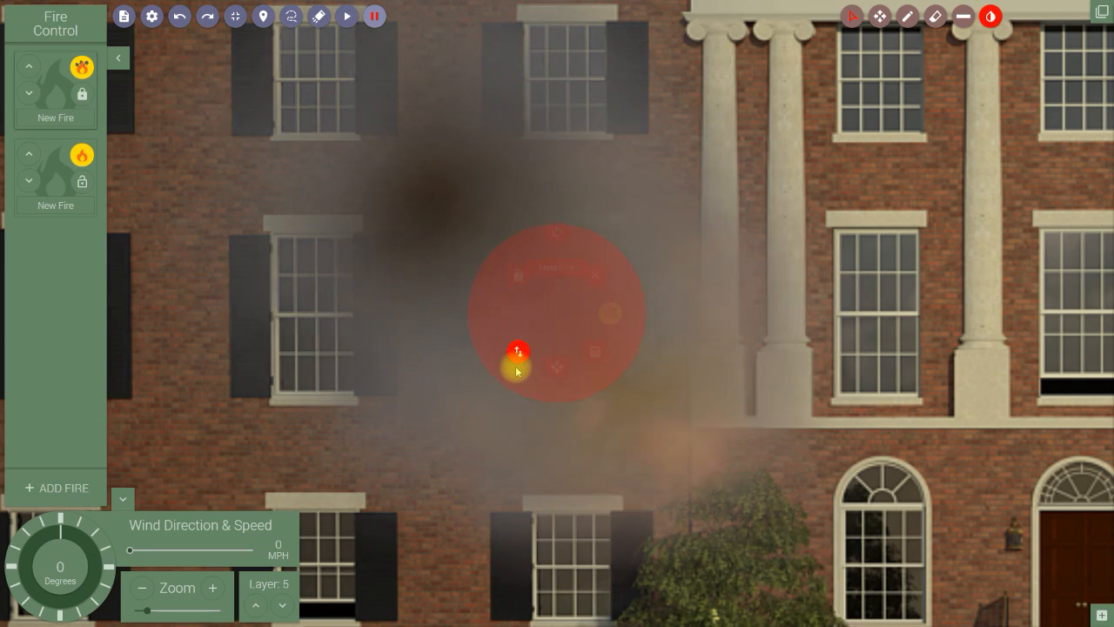
click(518, 275)
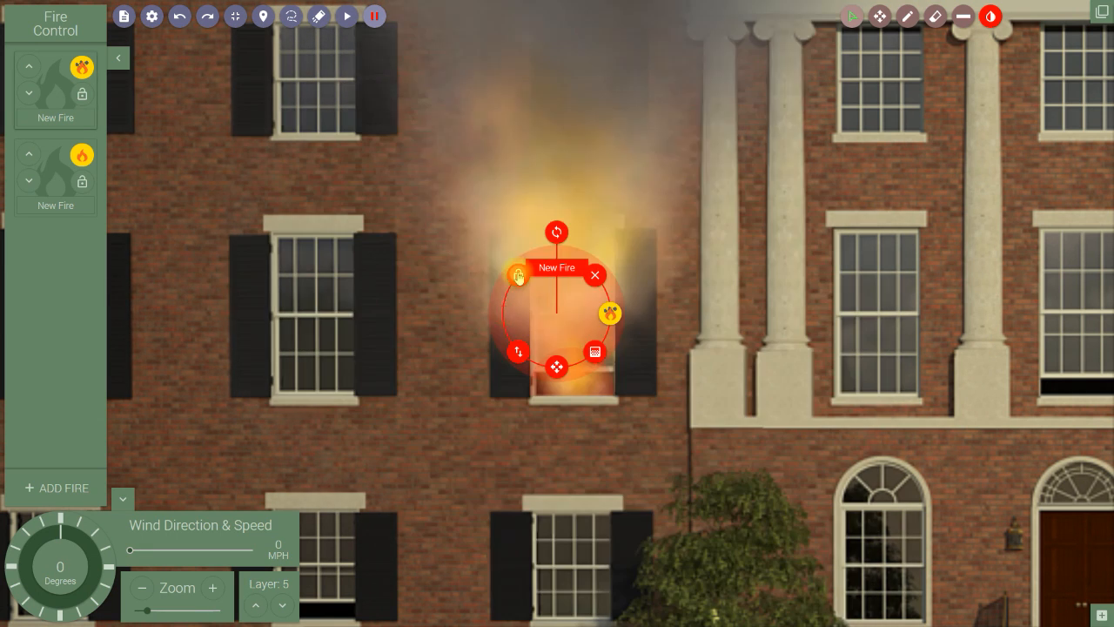
Shrink the second fire to fit inside the window, centre it just above the first fire, and deselect it.
click(518, 351)
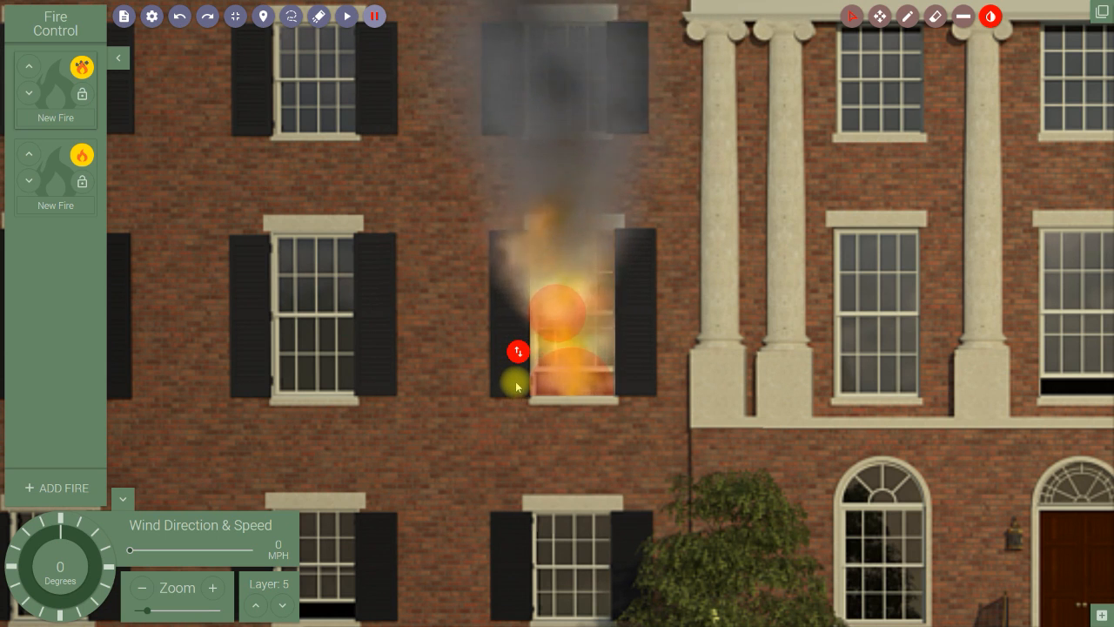
drag(517, 385, 517, 386)
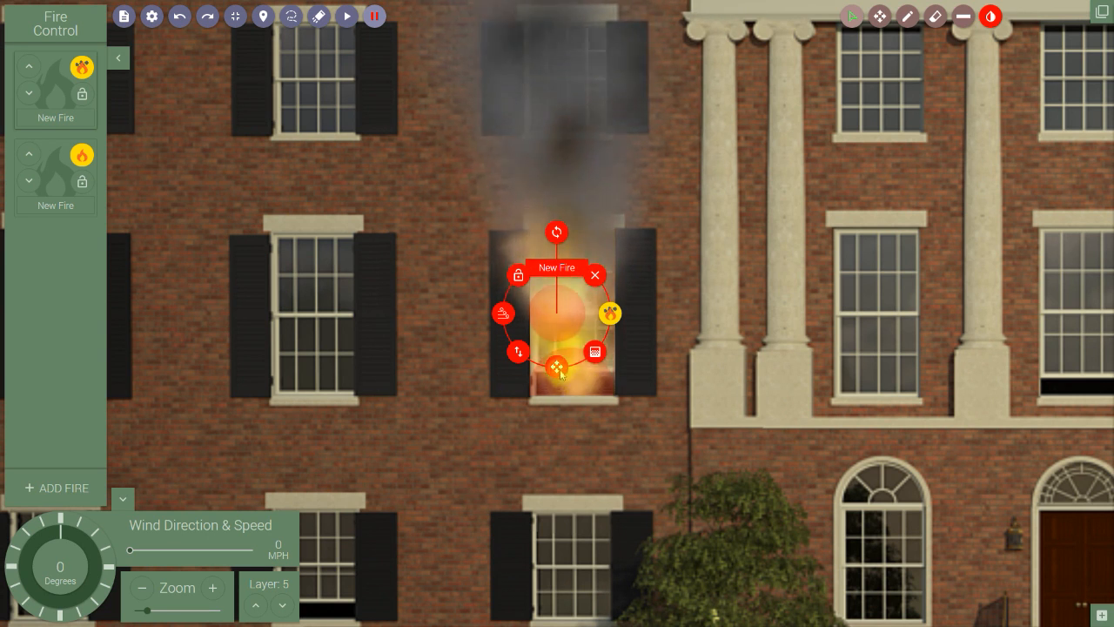
mouse_move(556, 367)
mouse_down()
mouse_move(565, 350)
mouse_move(568, 373)
mouse_up()
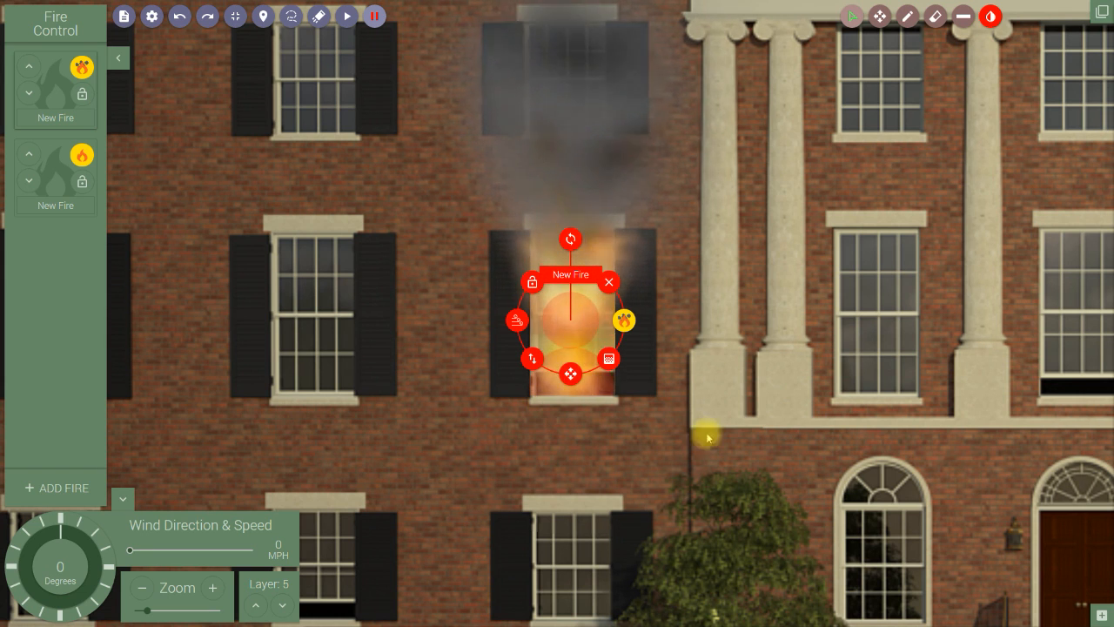
click(866, 417)
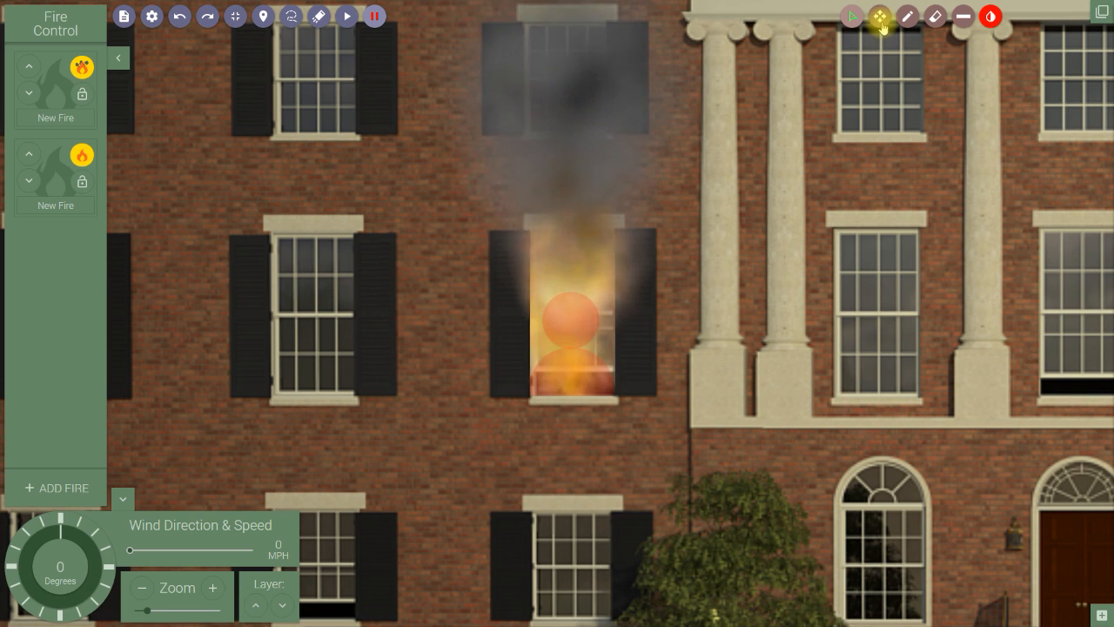
Add a third fire over the top-storey window above the flames, unlock it, and change its type to smoke only.
drag(791, 142, 775, 373)
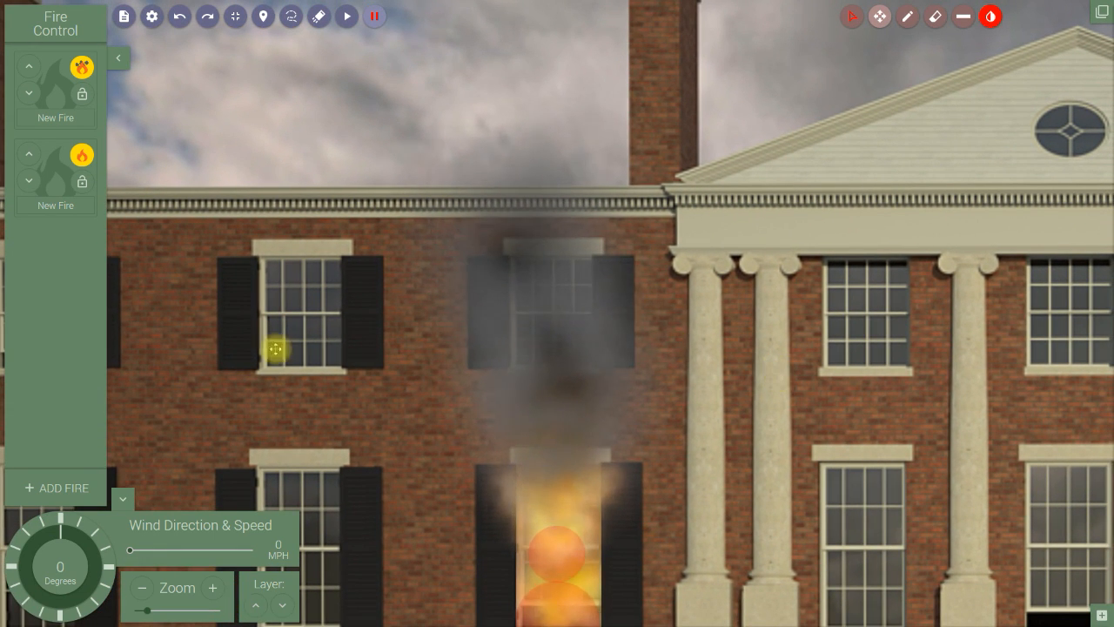
click(56, 487)
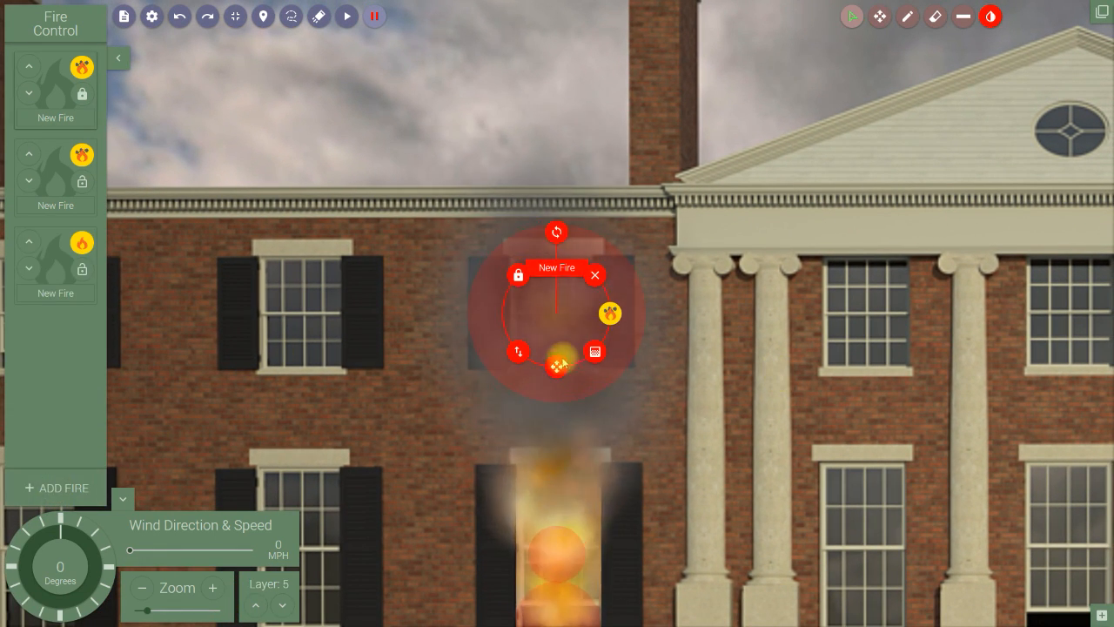
click(518, 275)
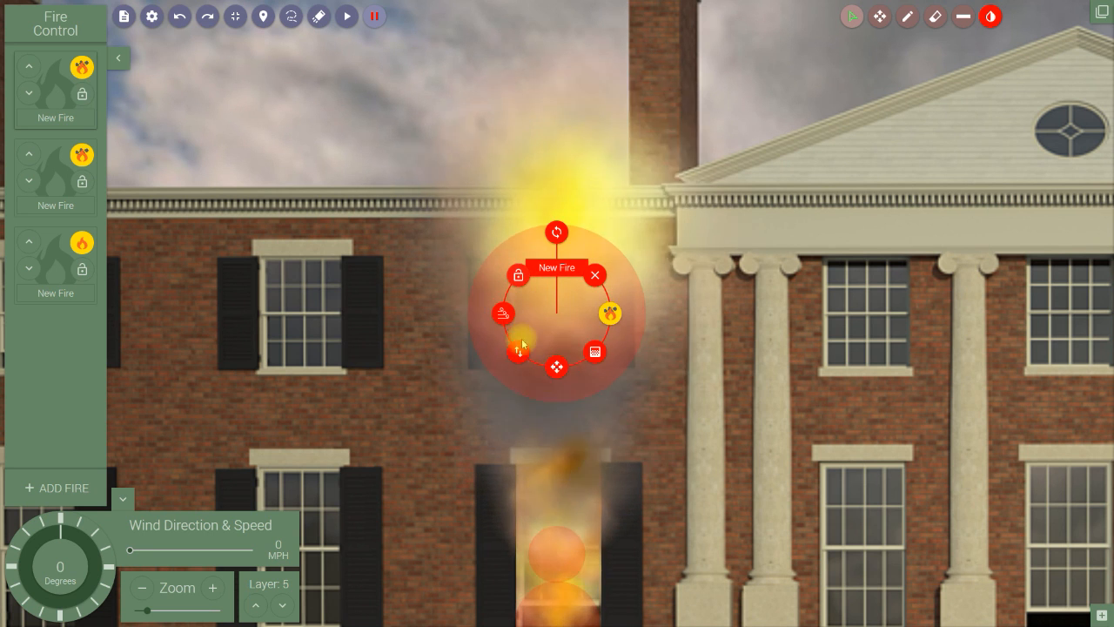
click(609, 313)
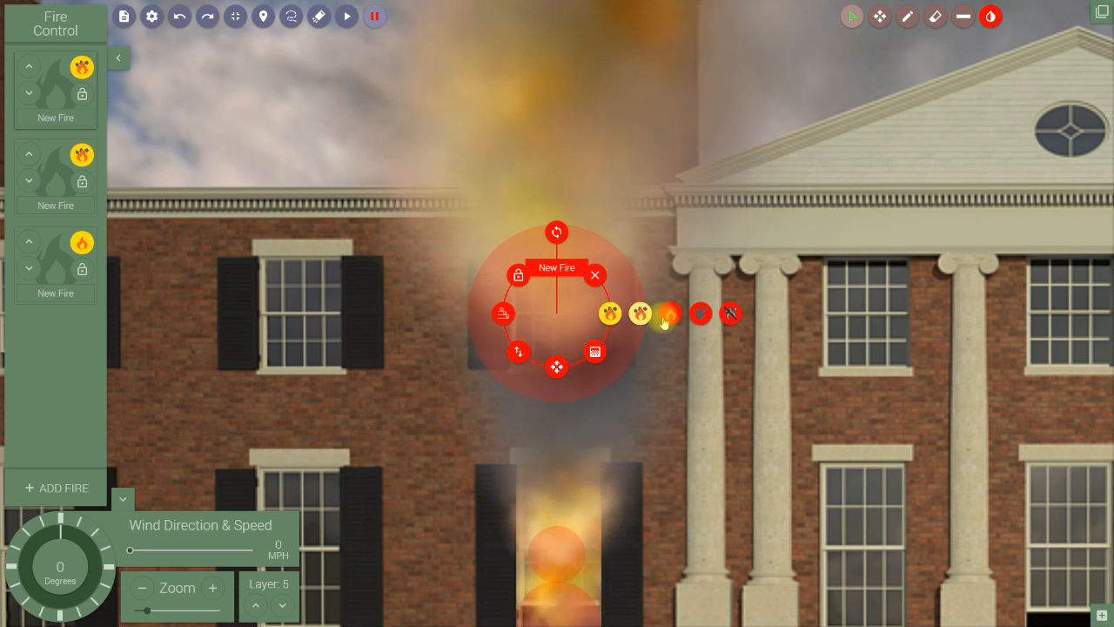
click(701, 315)
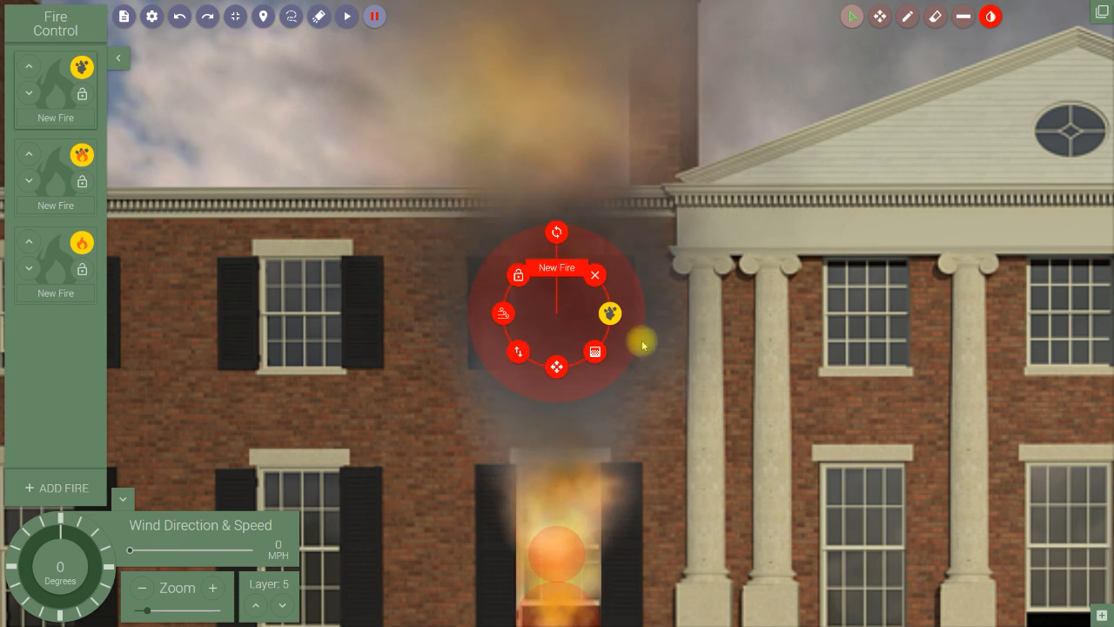
Shrink and position the smoke plume over the upper window, and move it one place down in the fire order.
drag(514, 362, 514, 374)
drag(501, 317, 496, 320)
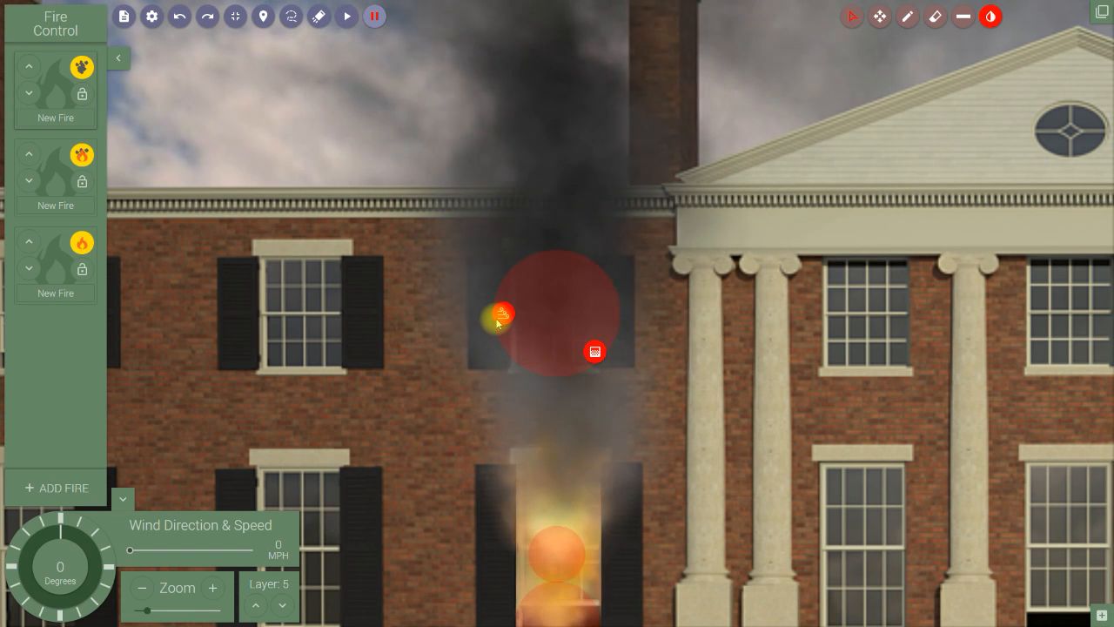
drag(497, 323, 497, 321)
drag(561, 370, 564, 378)
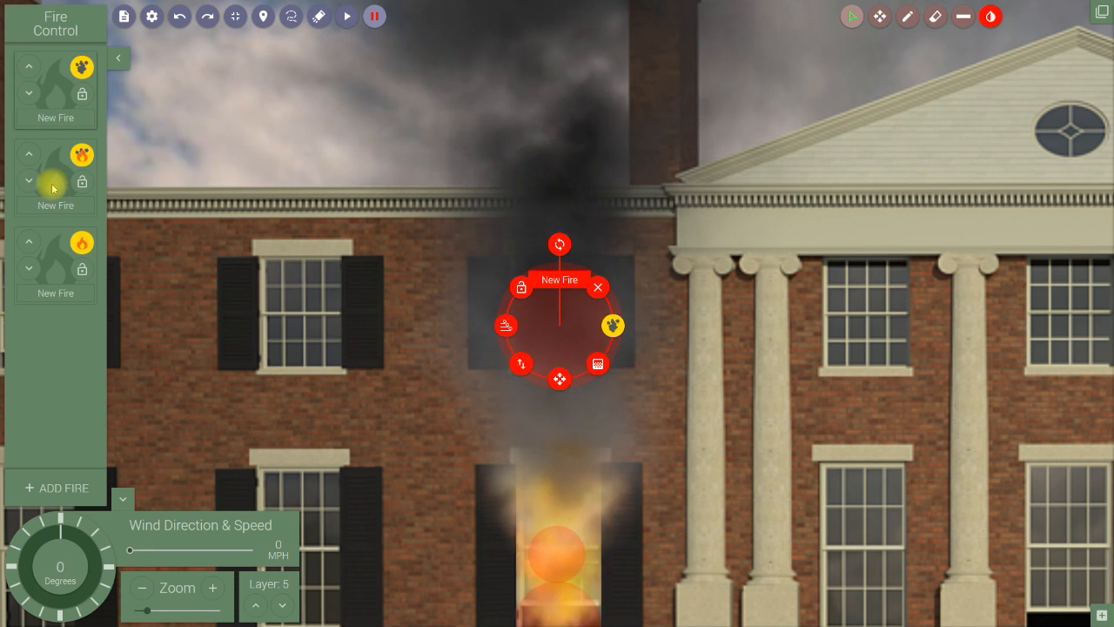
click(31, 94)
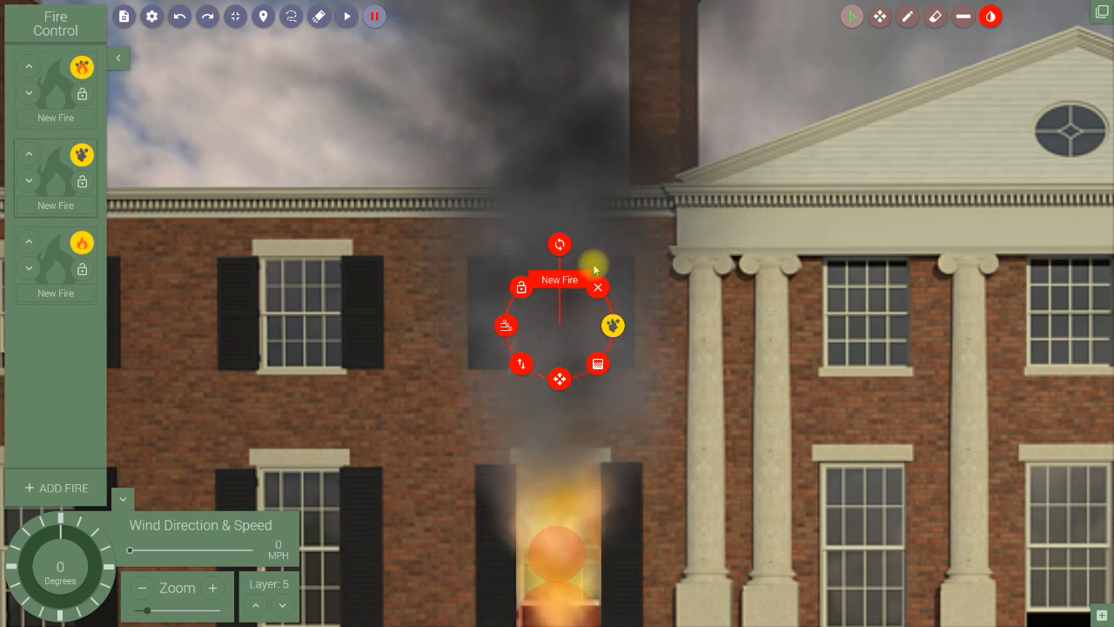
Hide the fire list and the wind controls, and frame the wider building facade with its rising smoke.
scroll(808, 462, down, 2)
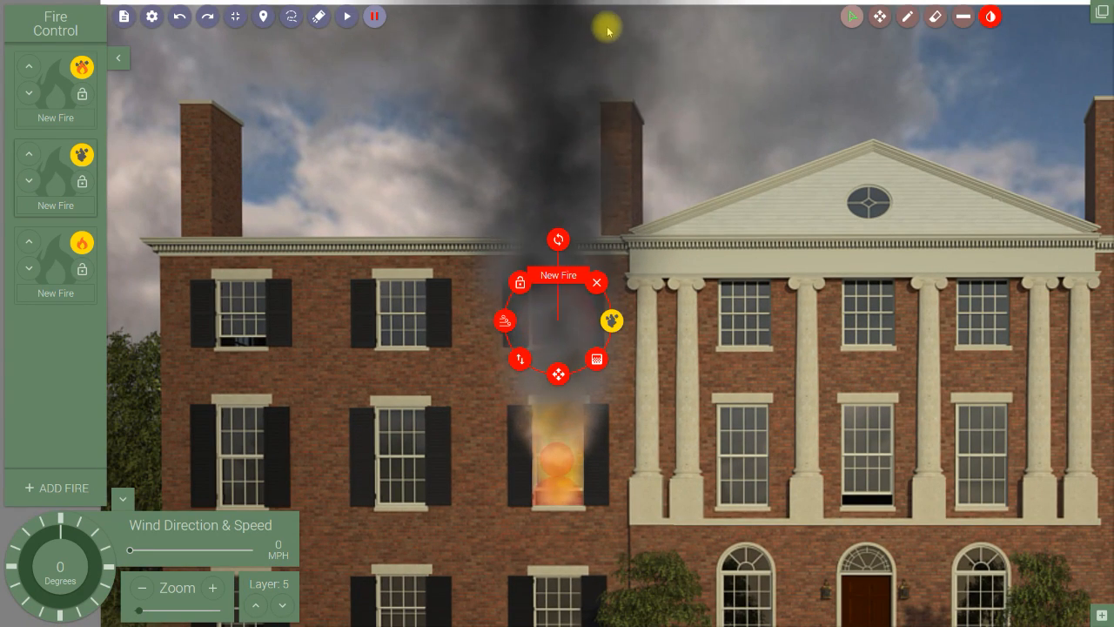
click(117, 59)
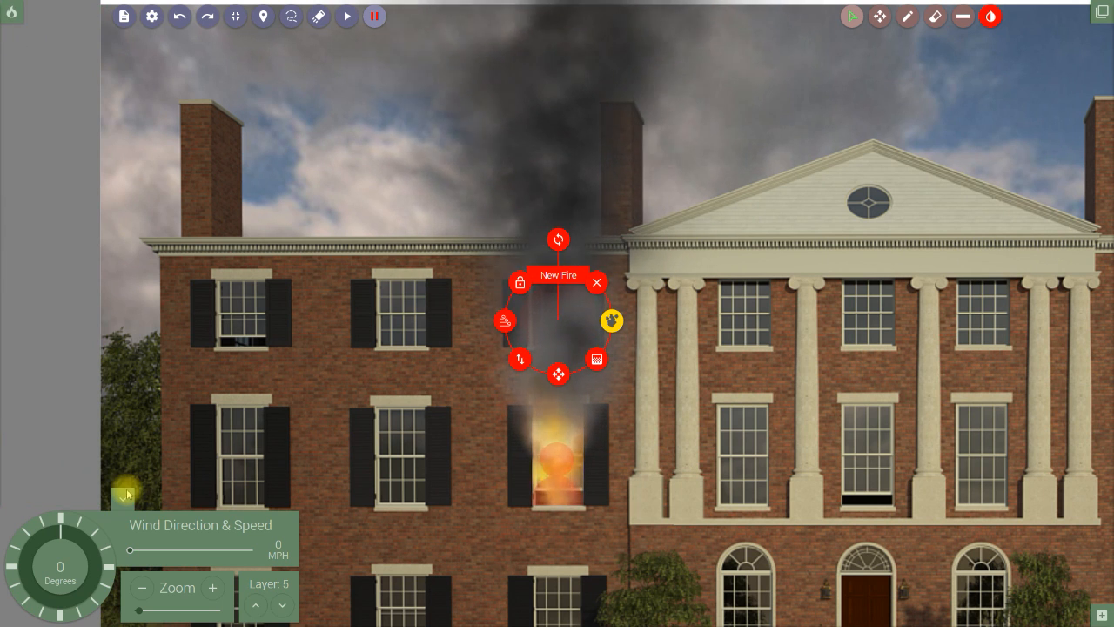
click(123, 498)
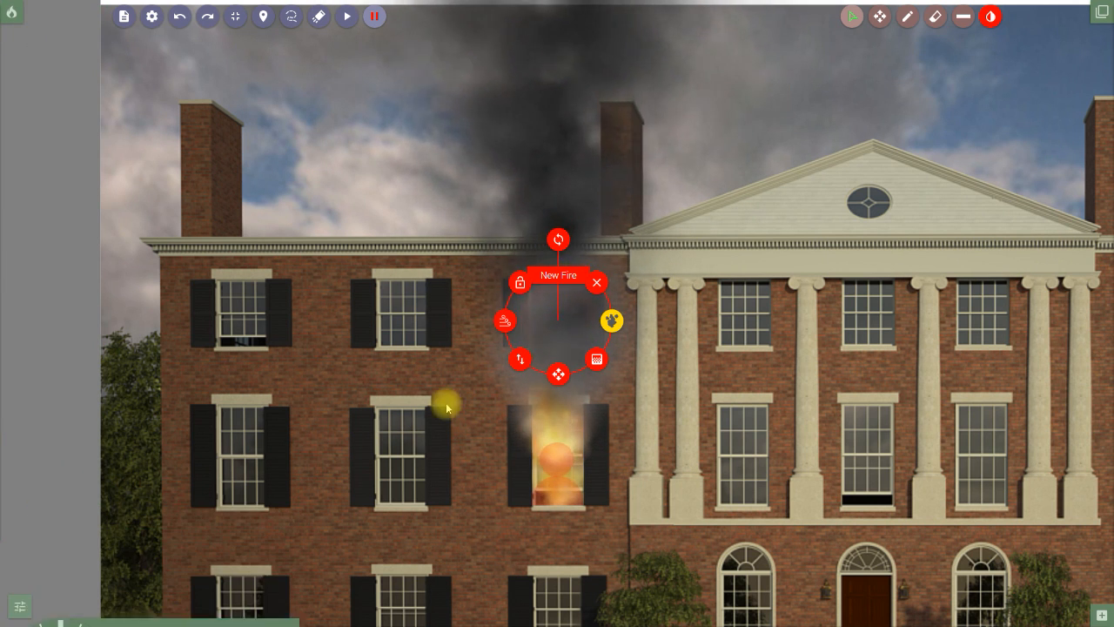
click(879, 17)
drag(746, 199, 635, 178)
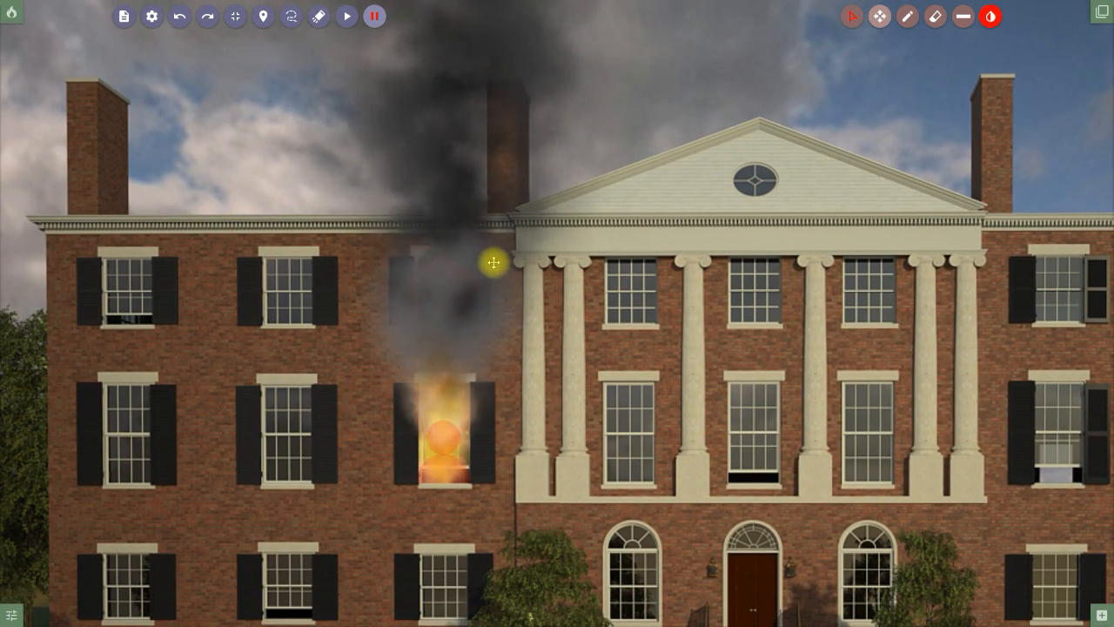
scroll(655, 379, down, 3)
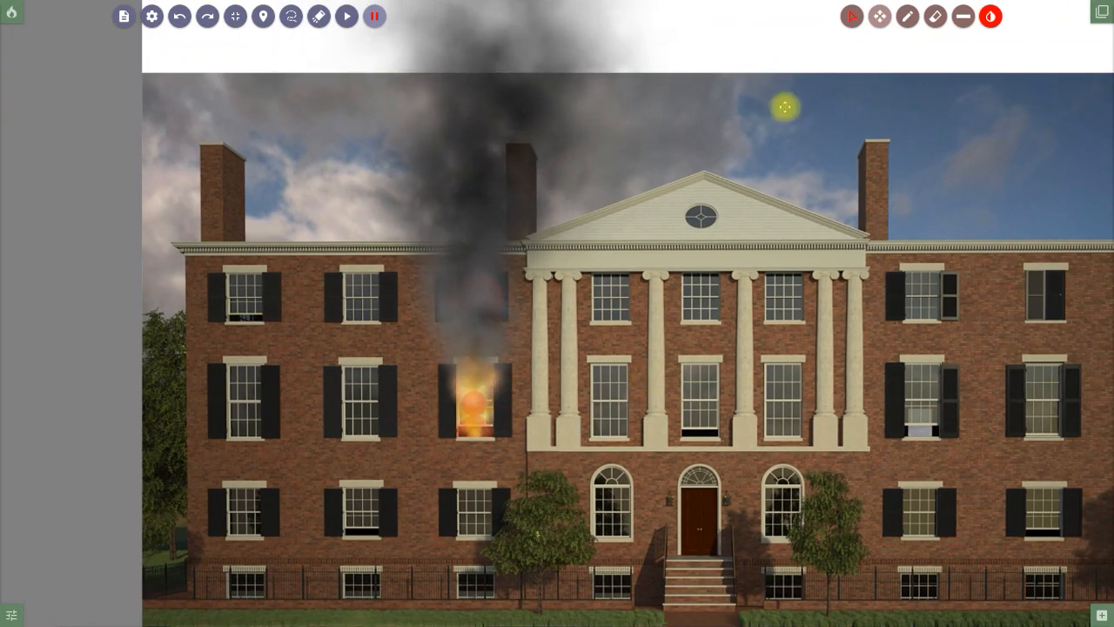
drag(825, 191, 714, 179)
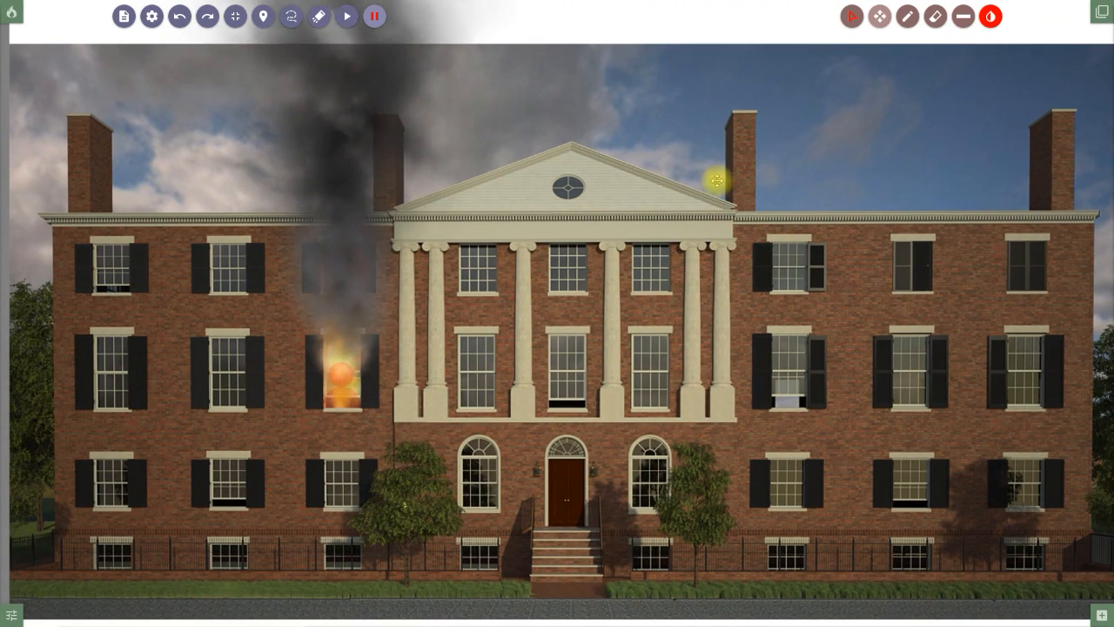
scroll(674, 232, up, 1)
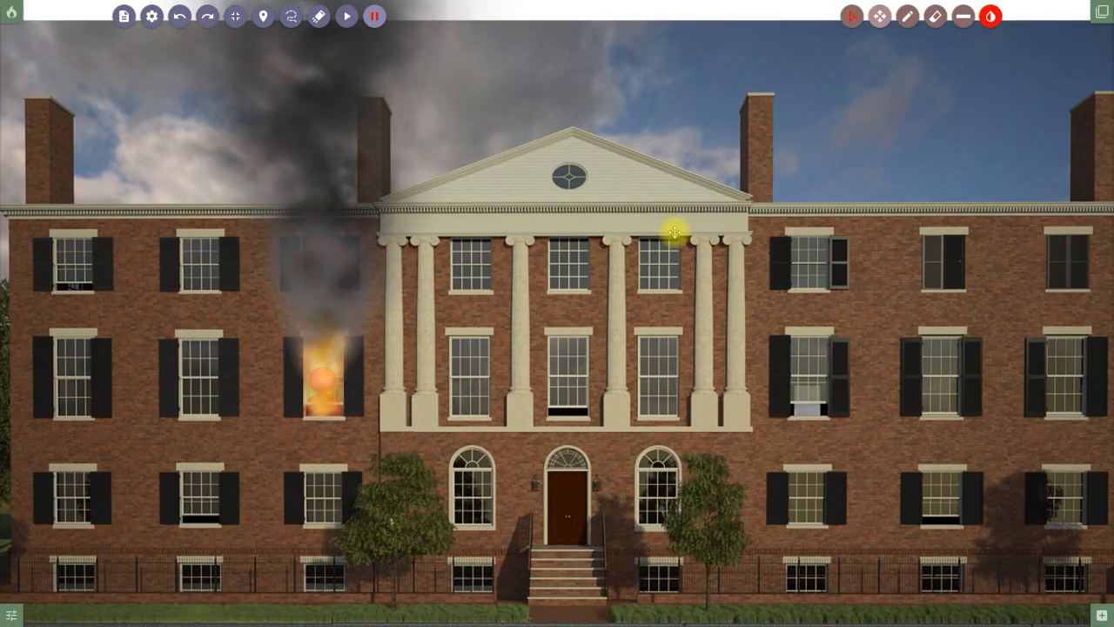
scroll(674, 232, up, 1)
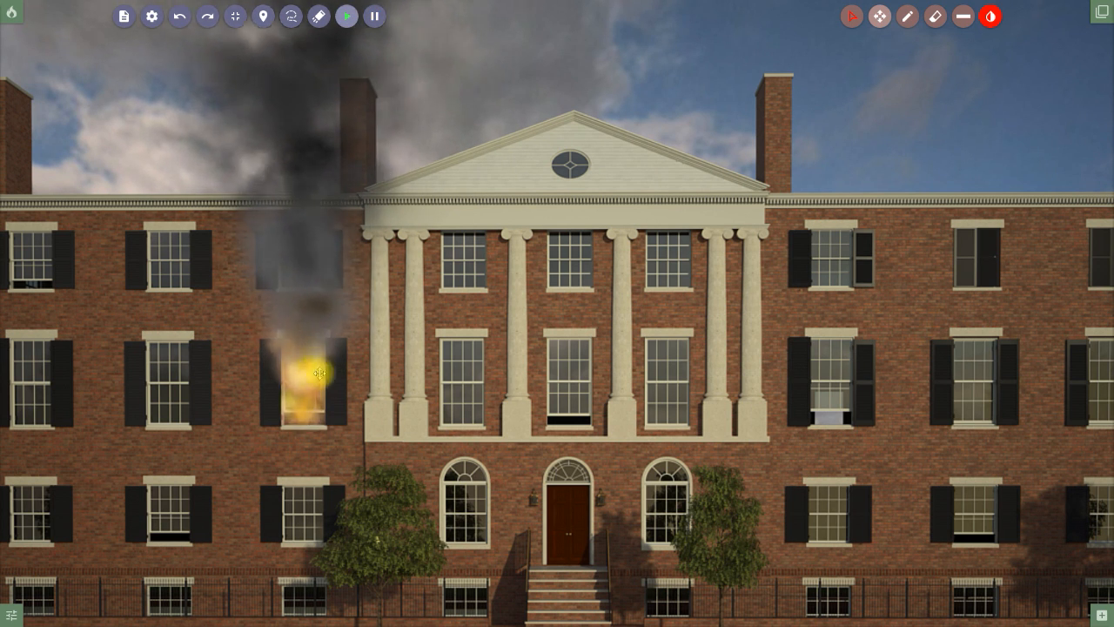
click(847, 20)
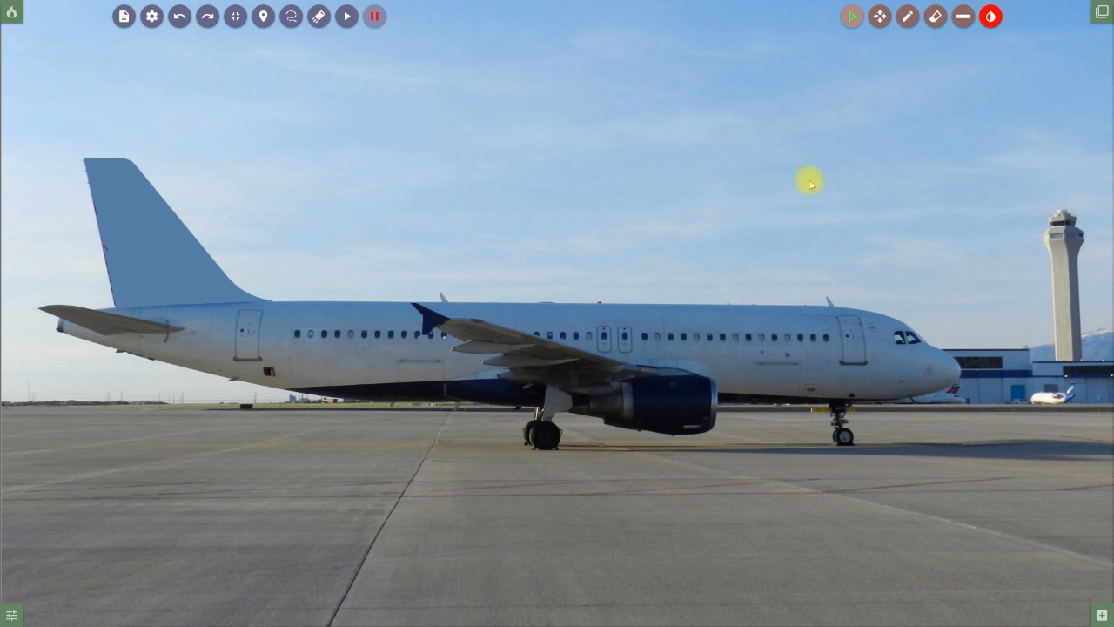
In the settings, scale the background photo all the way to the minus end against the reference aircraft and finish.
click(152, 16)
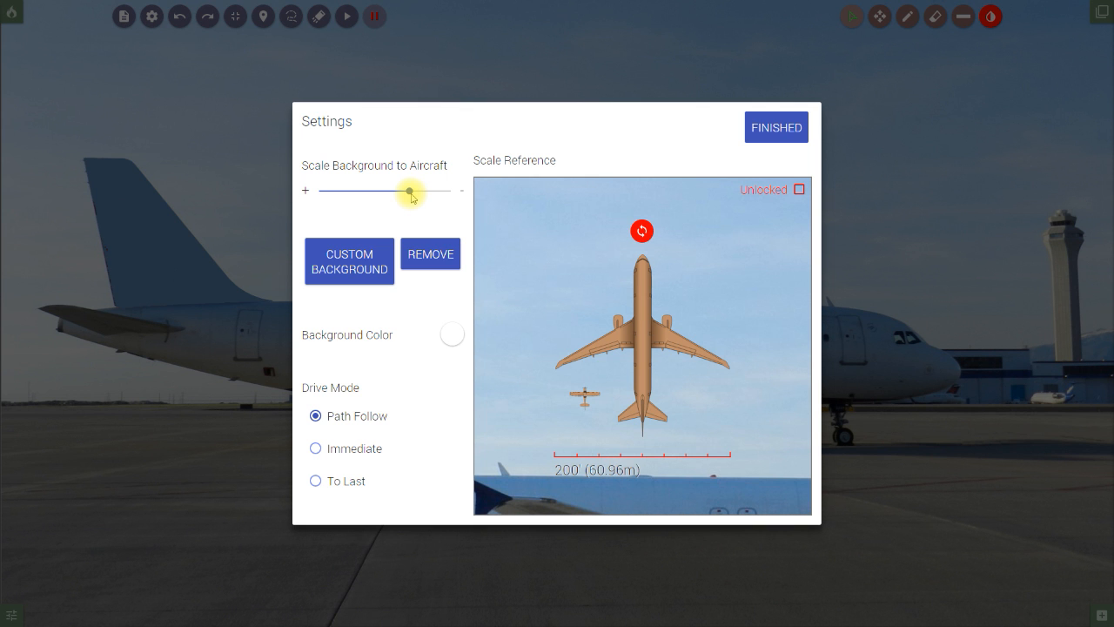
drag(412, 196, 464, 204)
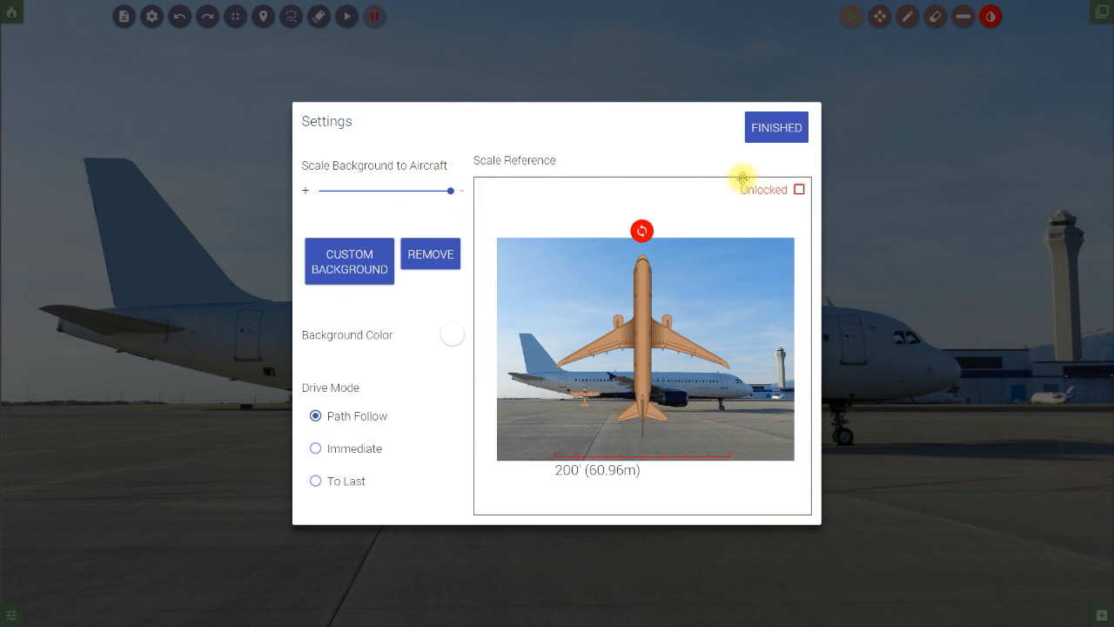
click(771, 127)
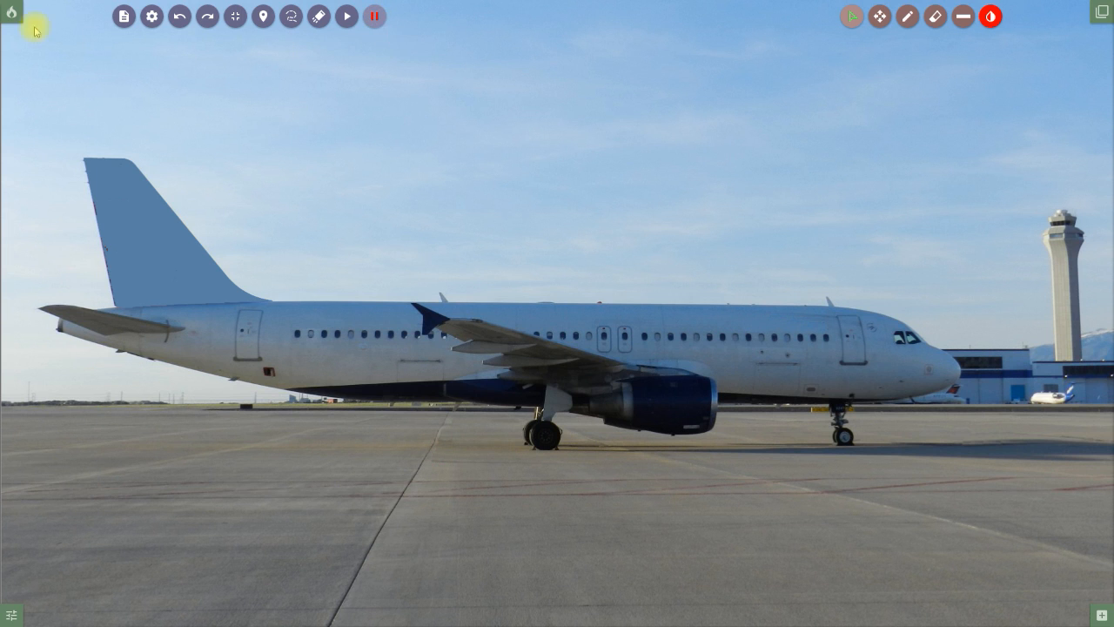
Add a fire, unlock it, place it on the tarmac just below the airplane's engine, and tilt it toward the tail.
click(11, 12)
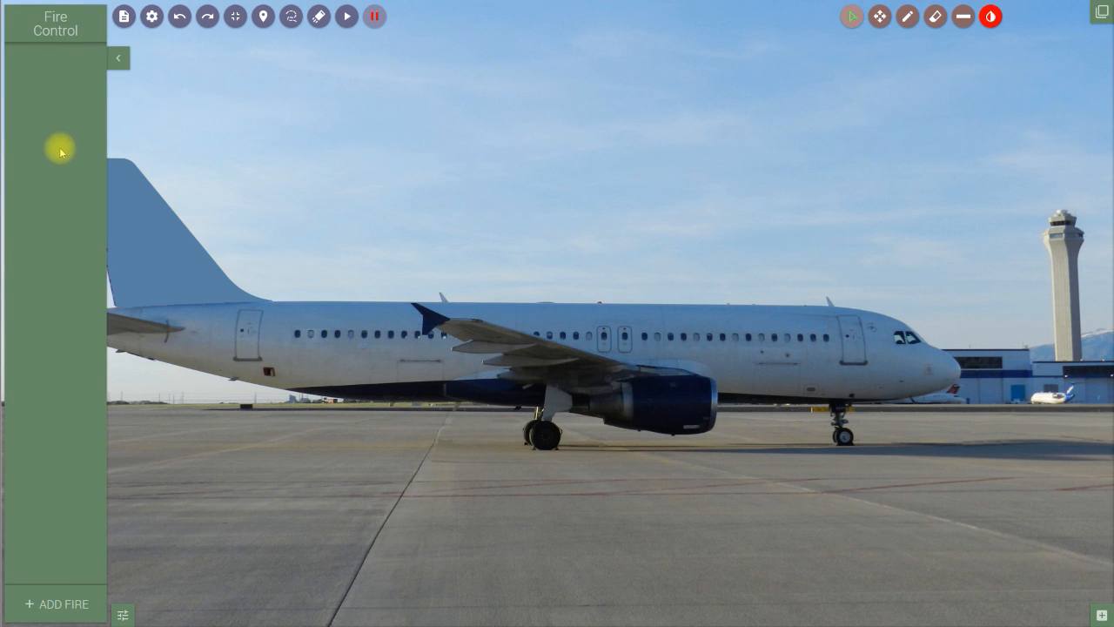
click(58, 605)
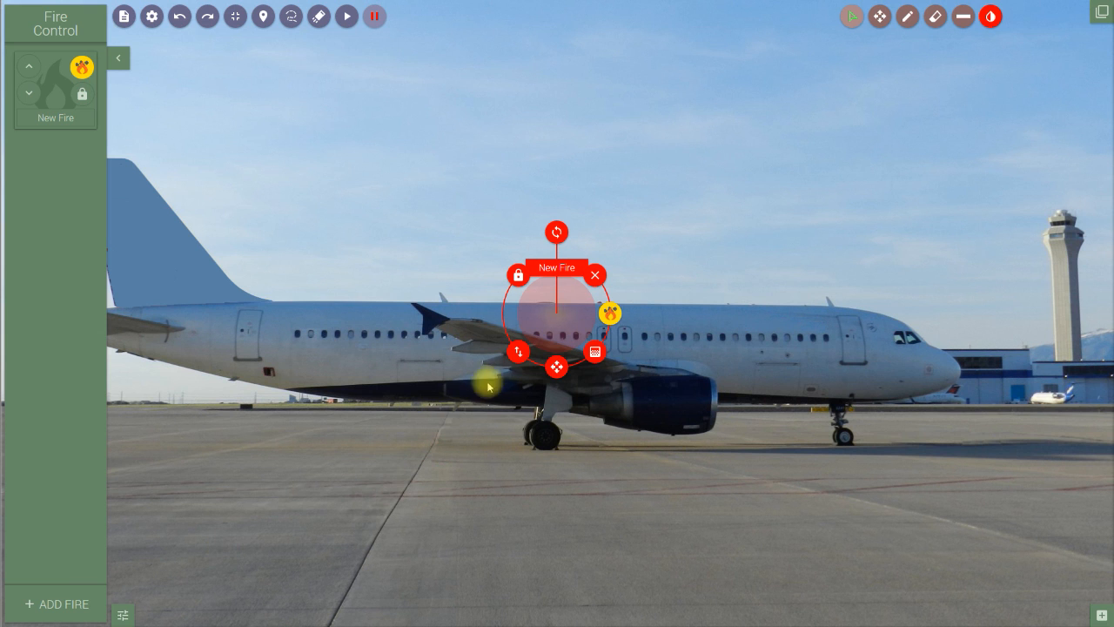
drag(561, 376, 696, 454)
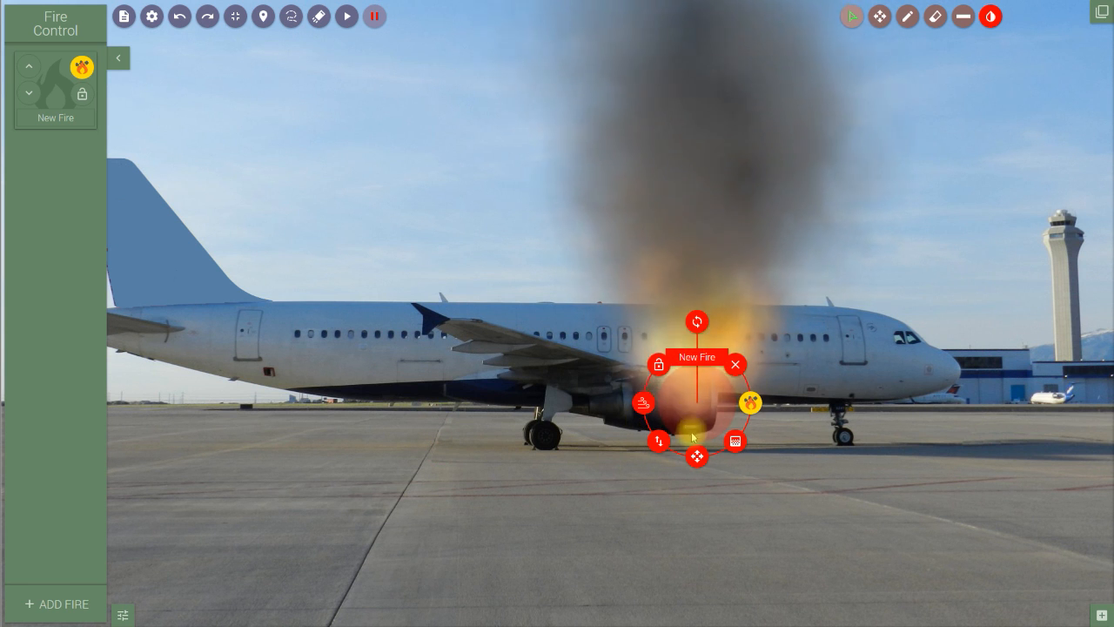
drag(698, 462, 700, 518)
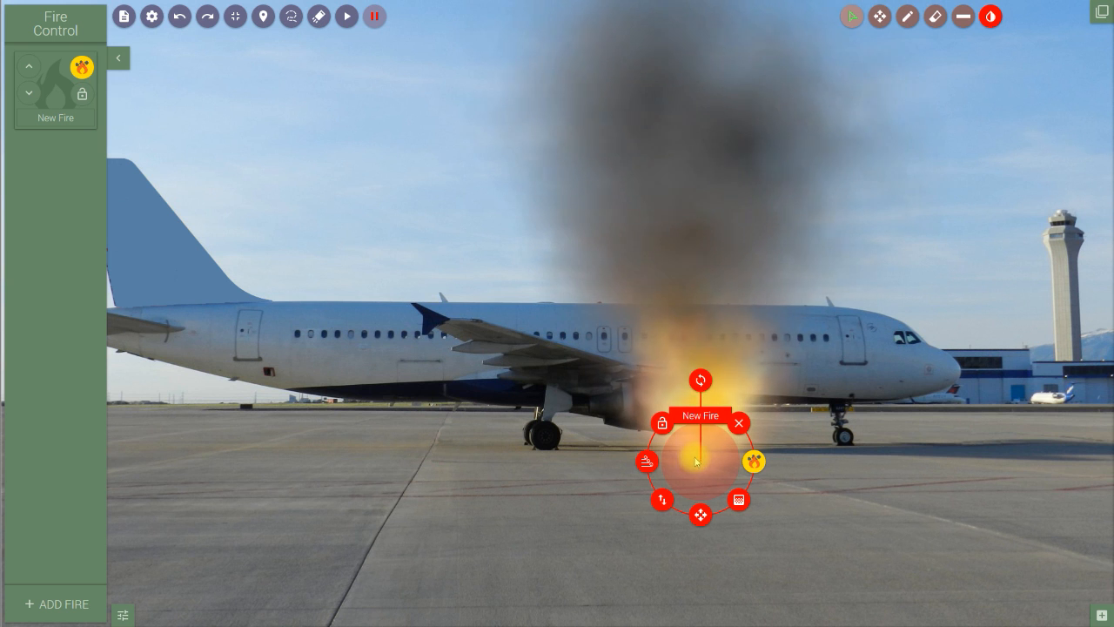
drag(701, 383, 654, 384)
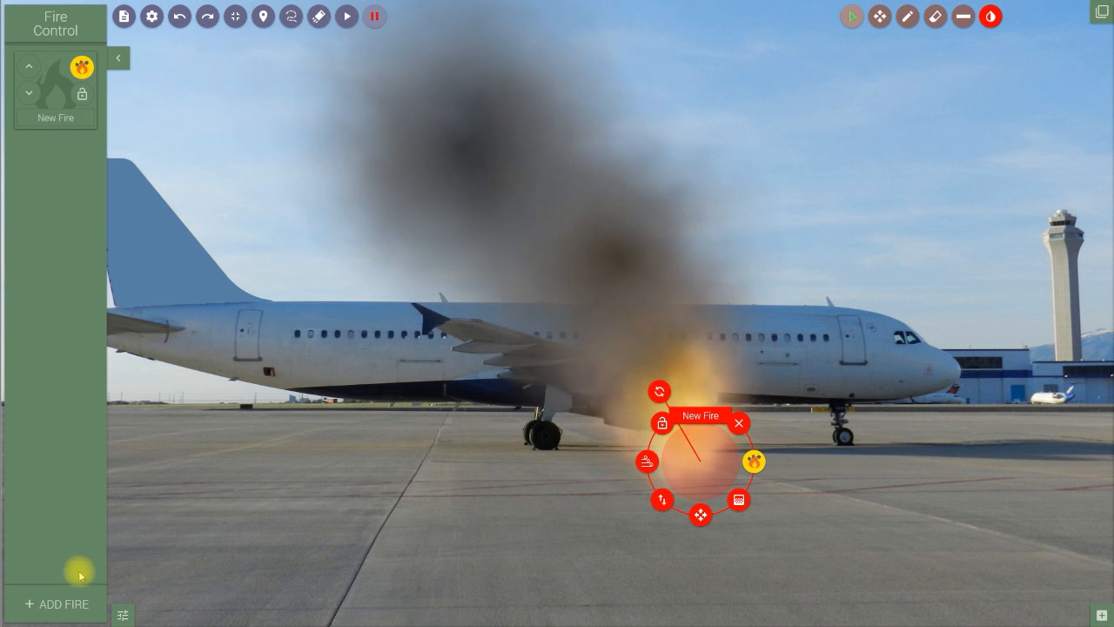
Add a second fire, tilt it toward the tail, place it on the upper fuselage above the wing, and hide the fire list.
click(58, 604)
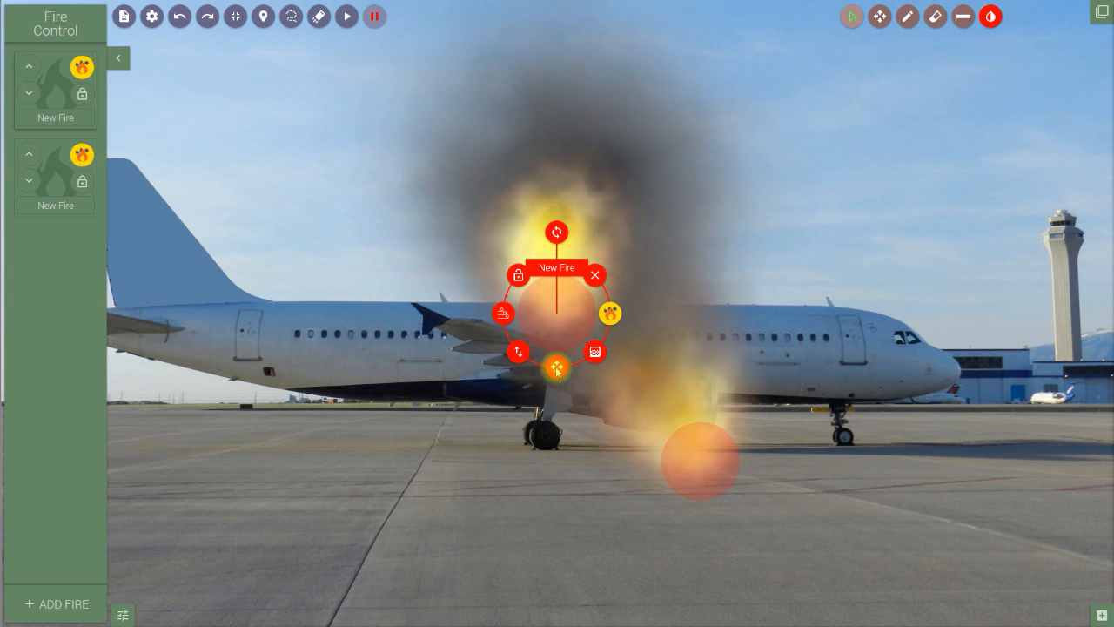
drag(558, 369, 687, 398)
drag(671, 255, 610, 251)
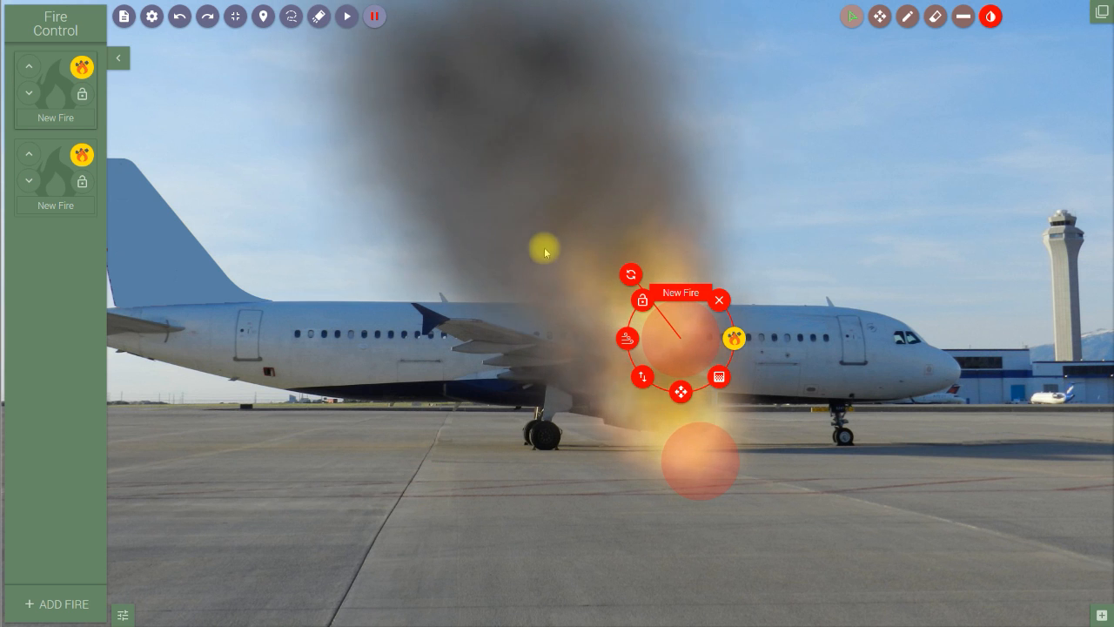
drag(679, 394, 616, 380)
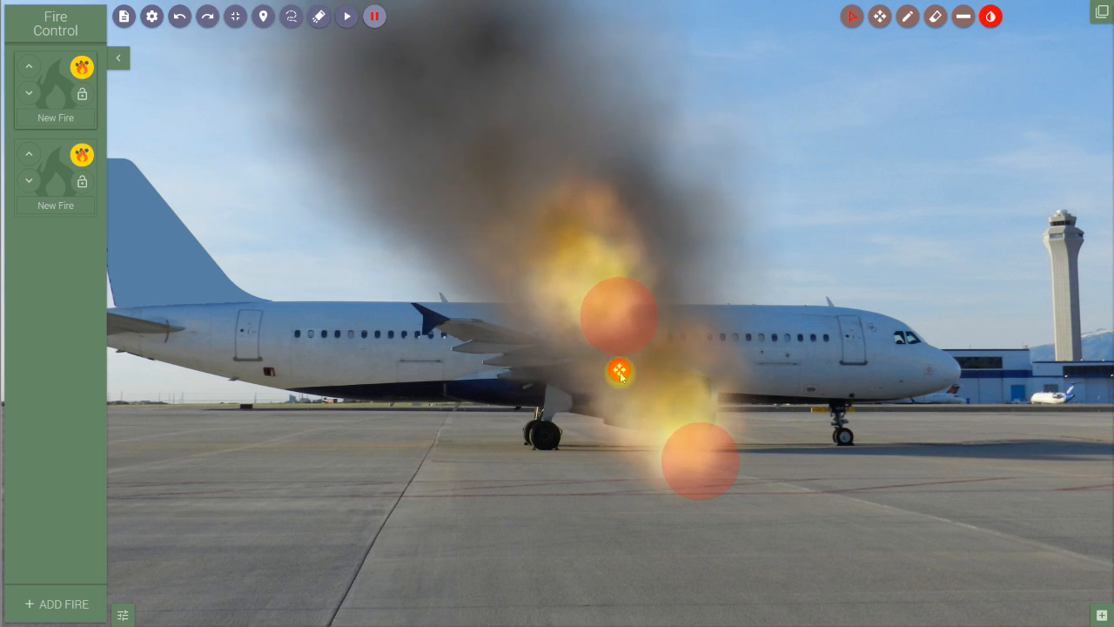
click(620, 371)
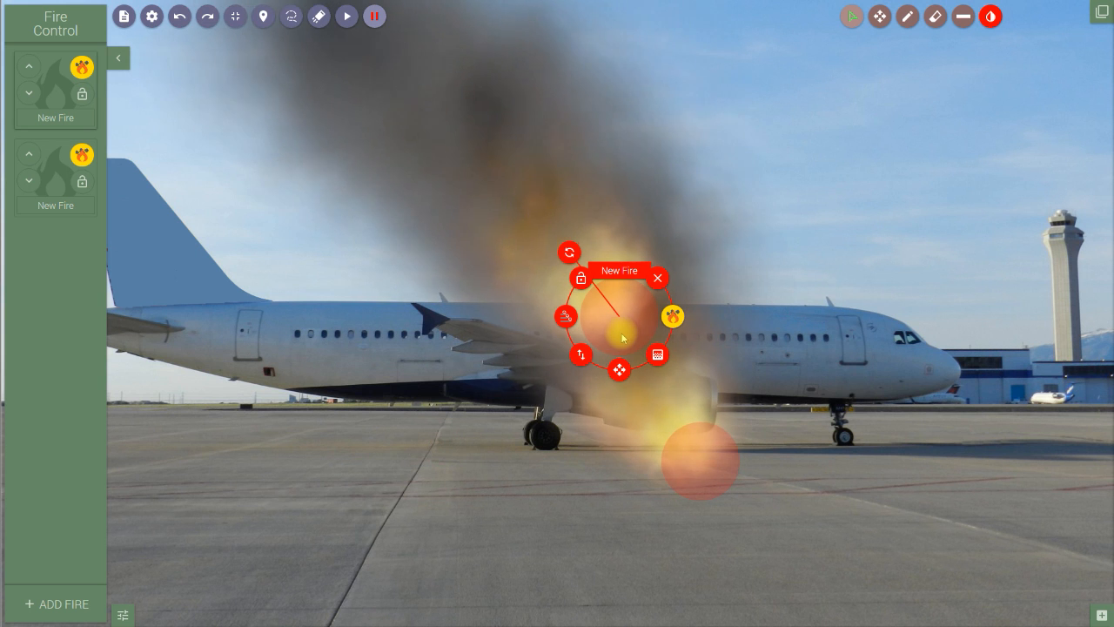
click(896, 538)
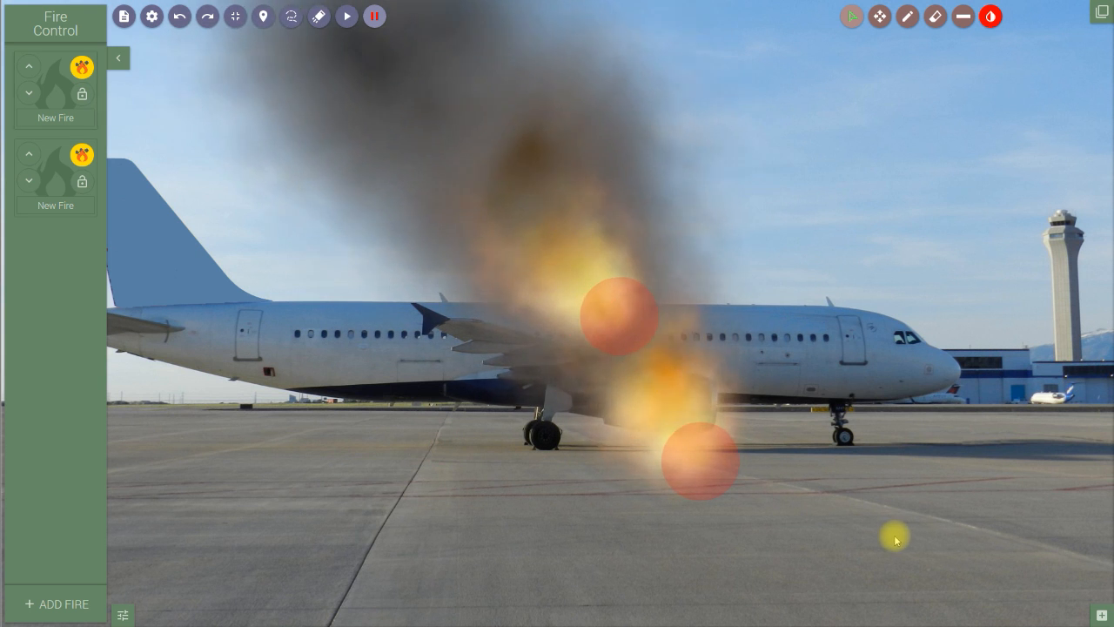
click(123, 69)
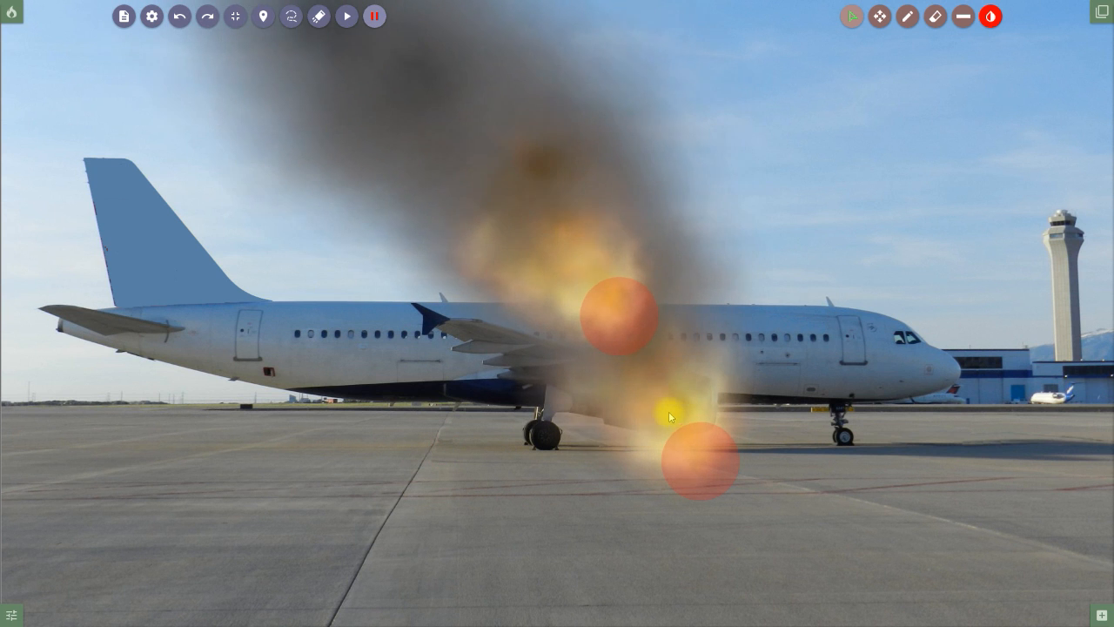
Add a mask and move it onto the fuselage over the upper fire.
click(1103, 616)
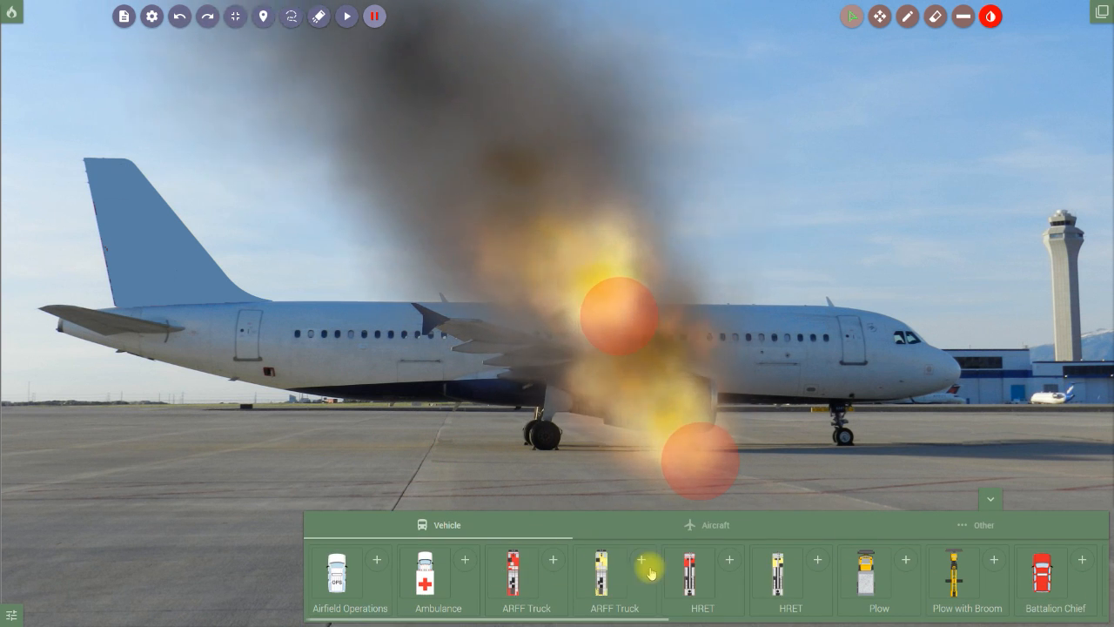
click(981, 526)
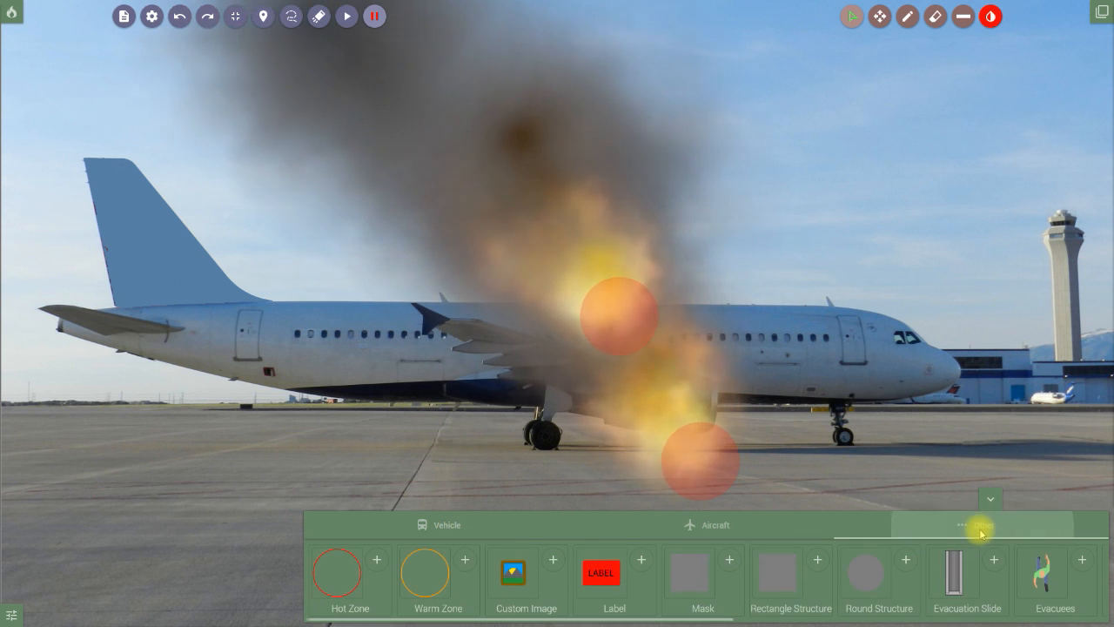
click(729, 558)
drag(556, 366, 620, 361)
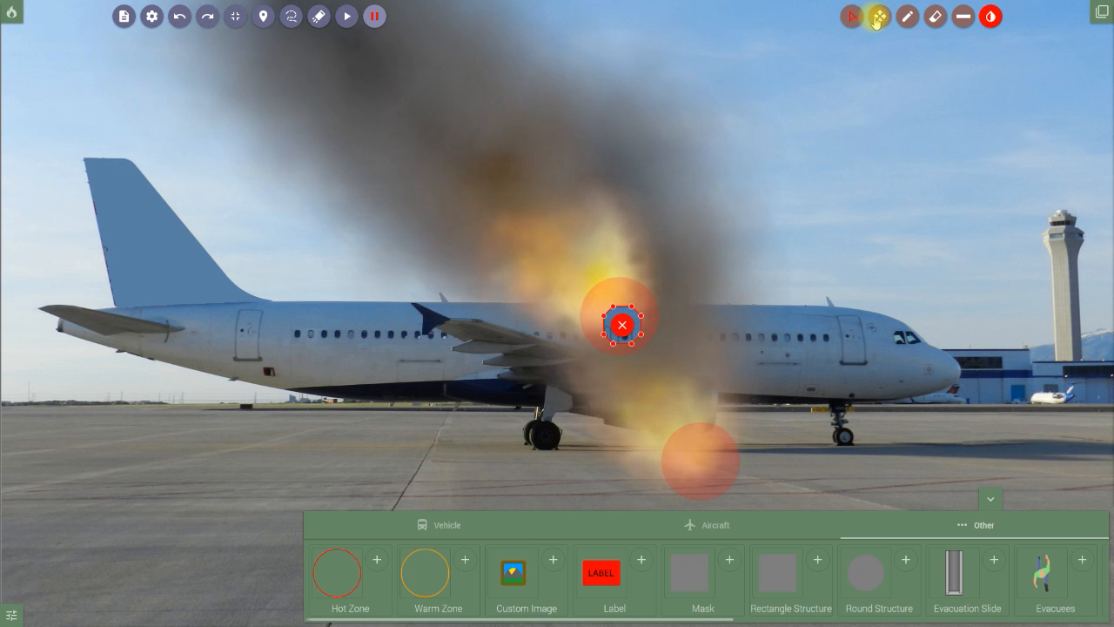
Open the mask's outline for editing and stretch its upper edge along the fuselage roofline in both directions.
scroll(635, 336, up, 7)
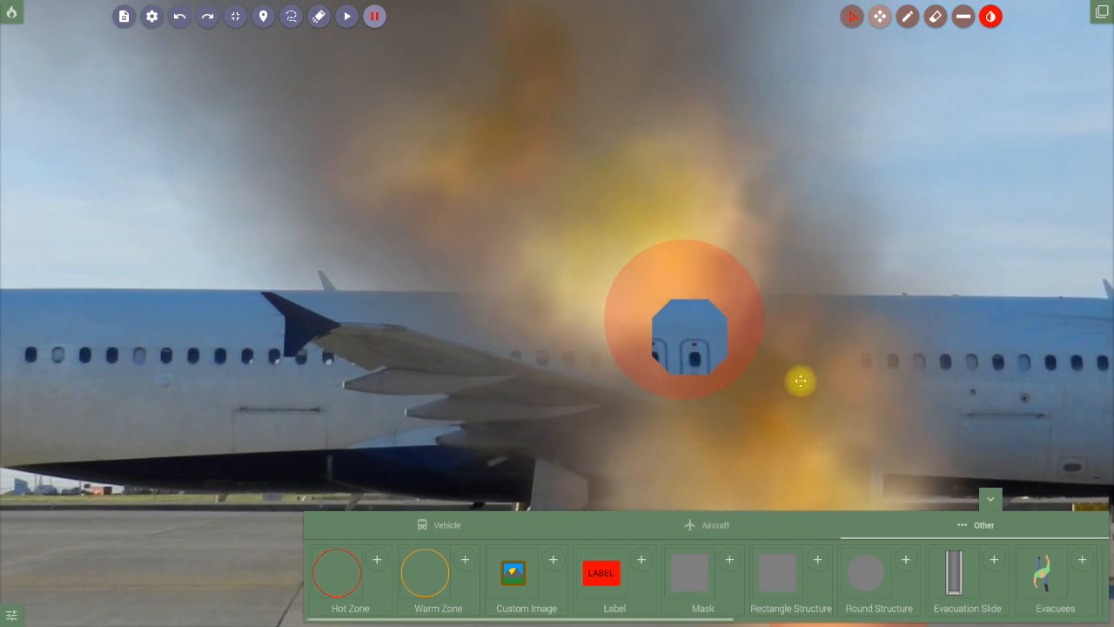
drag(875, 353, 790, 294)
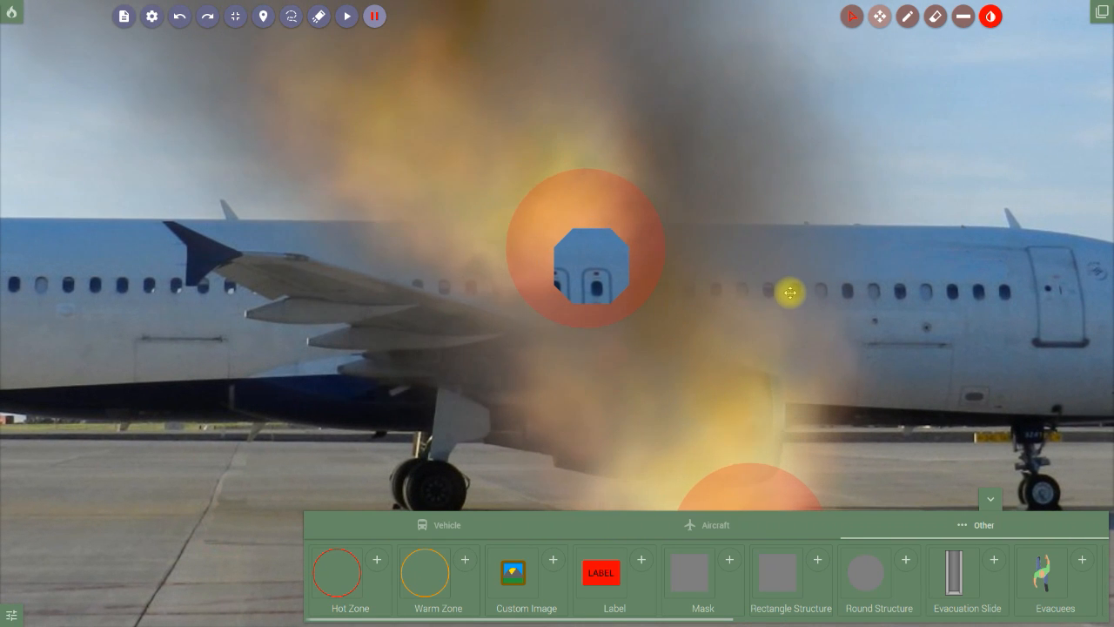
click(852, 18)
click(595, 223)
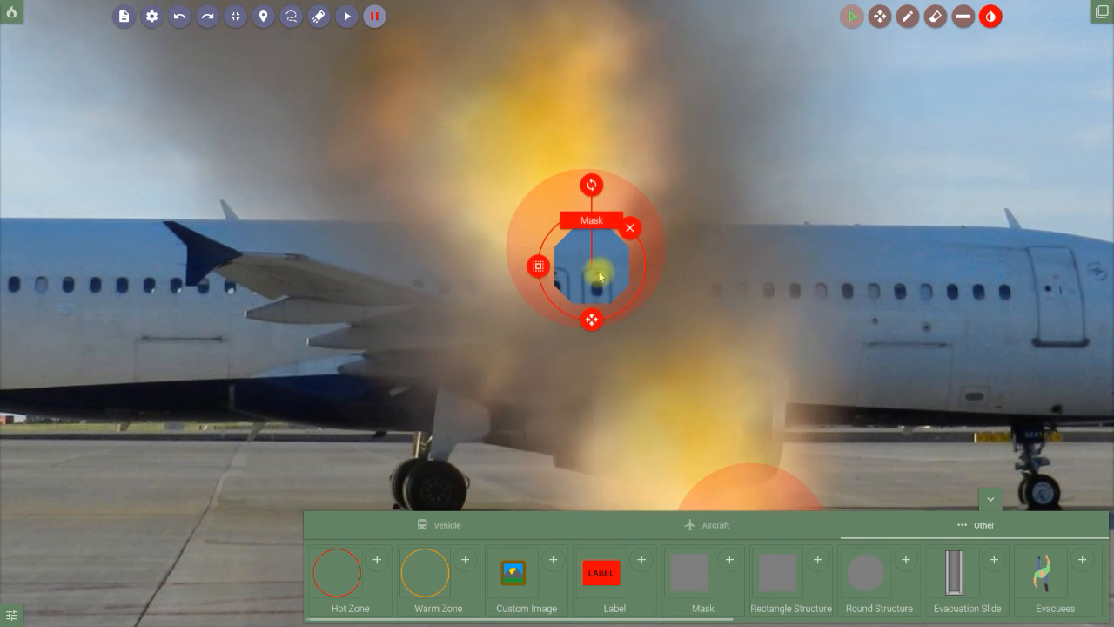
click(538, 270)
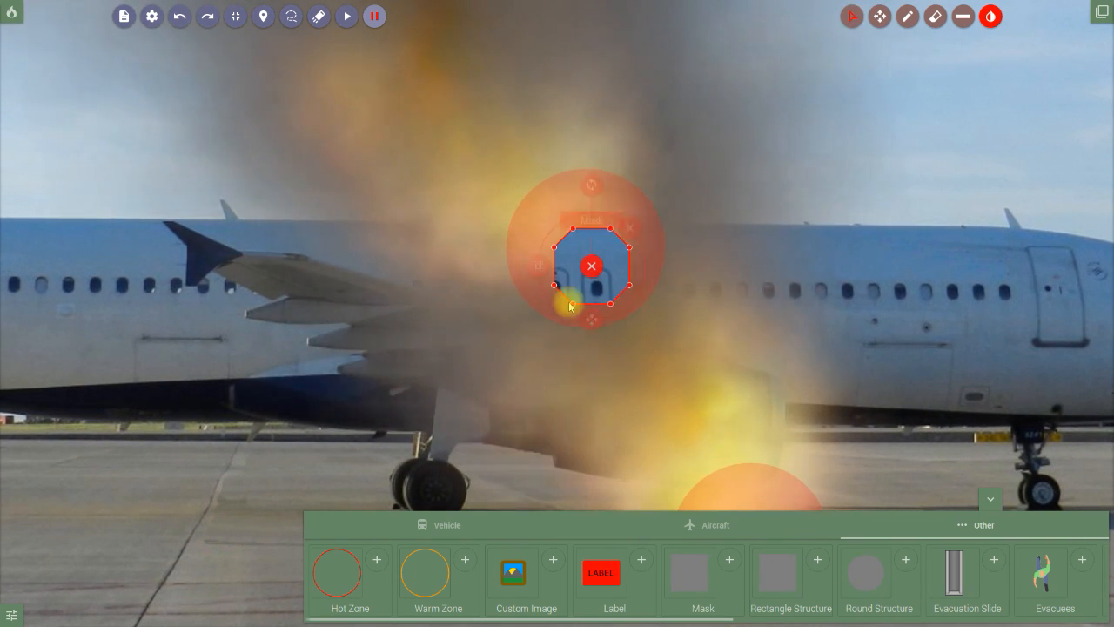
drag(611, 229, 964, 231)
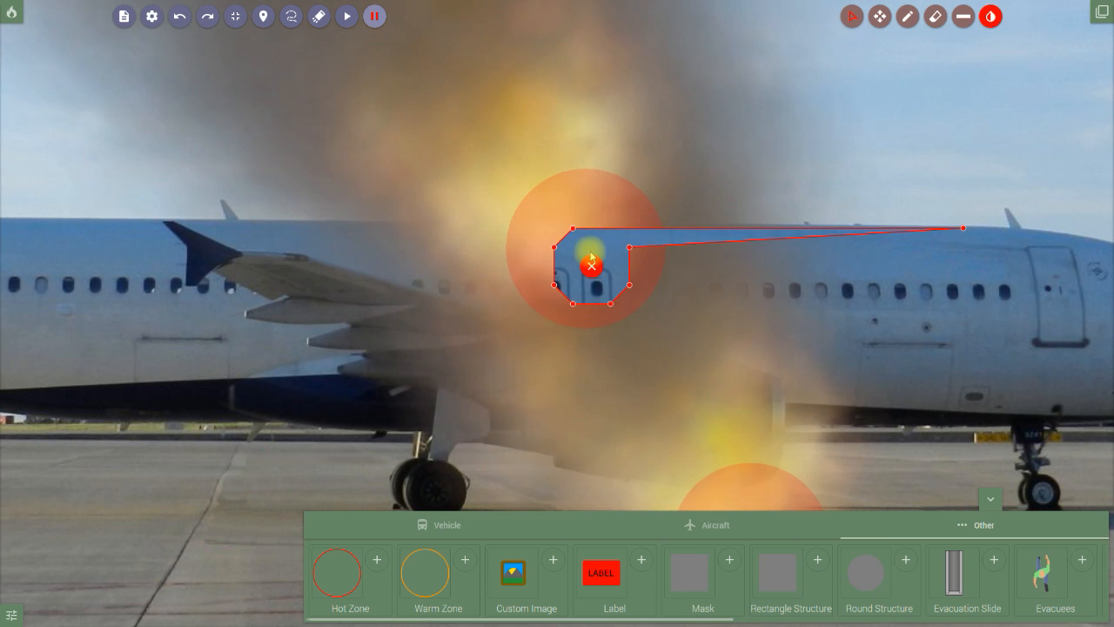
drag(573, 231, 10, 219)
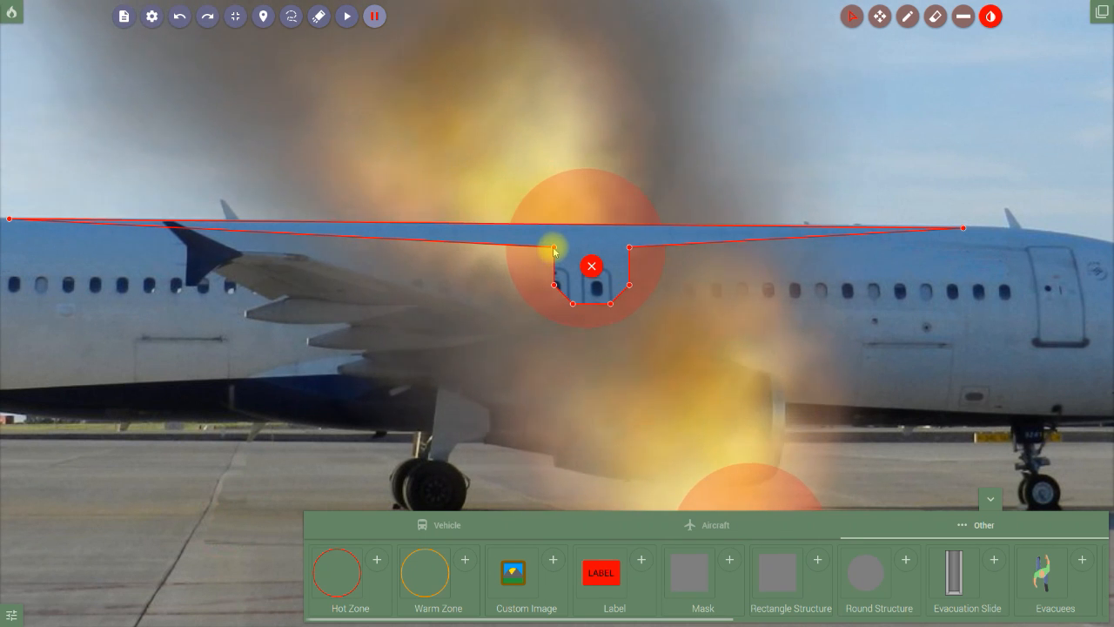
Move the mask's tail-side and lower points along the fuselage belly, past the main landing gear, to the underside of the engine.
drag(555, 249, 123, 424)
drag(551, 280, 481, 330)
drag(444, 364, 420, 431)
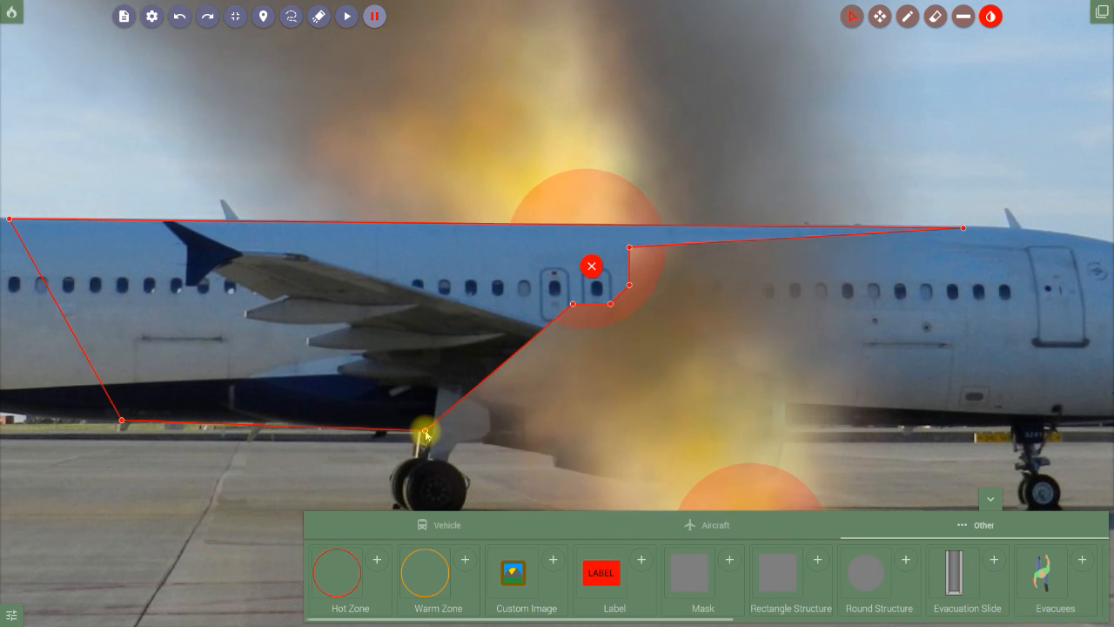
drag(572, 304, 541, 375)
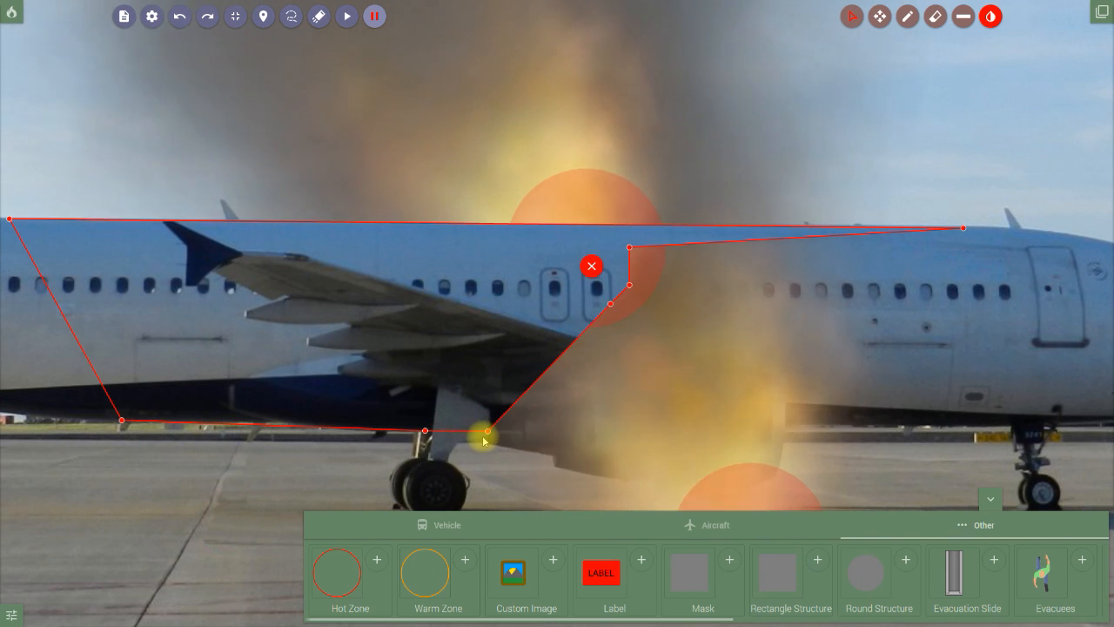
drag(483, 439, 484, 447)
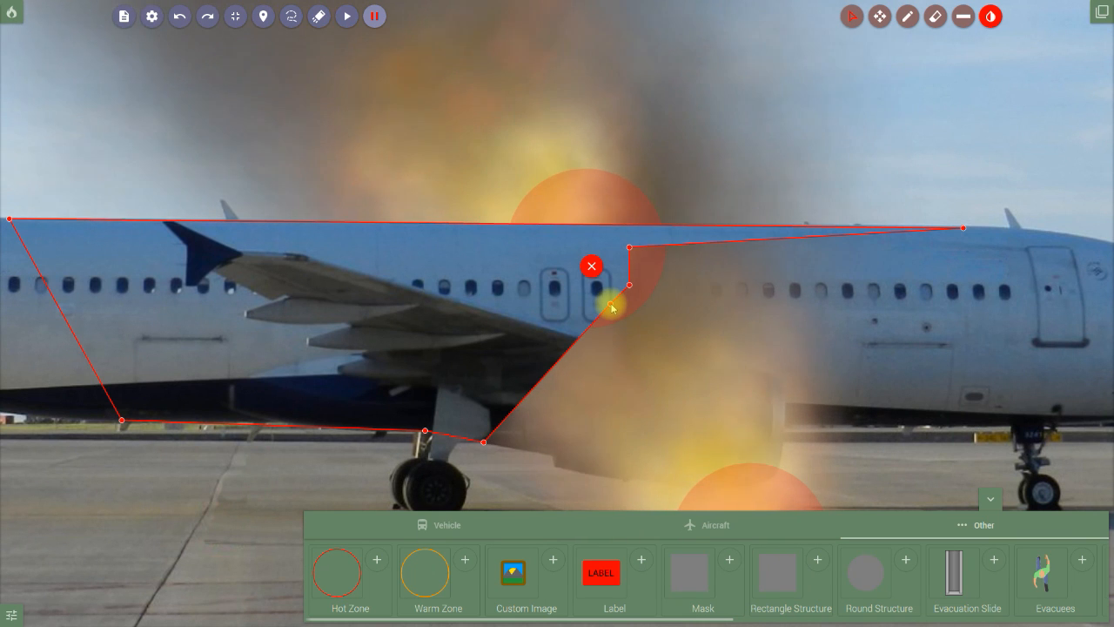
drag(621, 377, 608, 438)
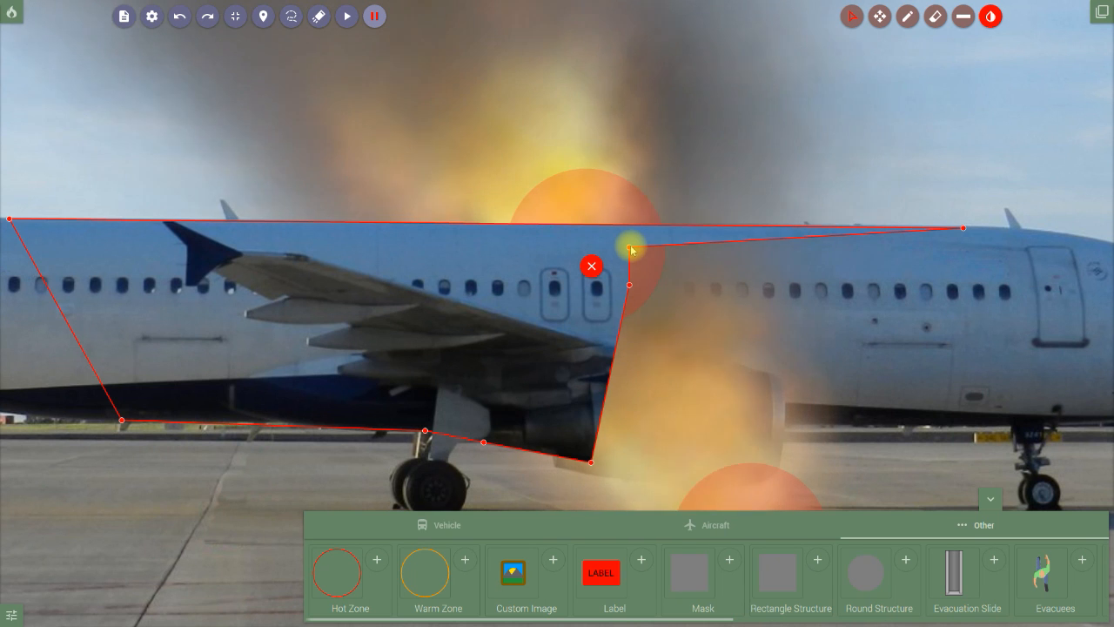
Pull the mask's remaining points forward to the roofline and lower fuselage near the front door, covering the forward cabin windows.
drag(629, 247, 775, 289)
drag(865, 300, 1019, 232)
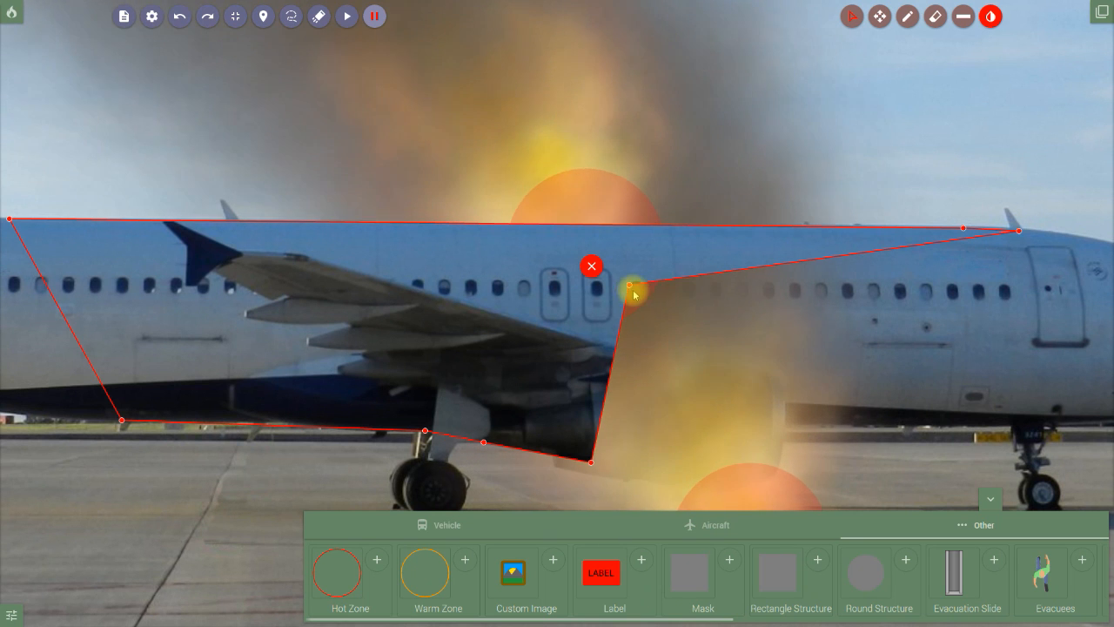
drag(661, 303, 1012, 360)
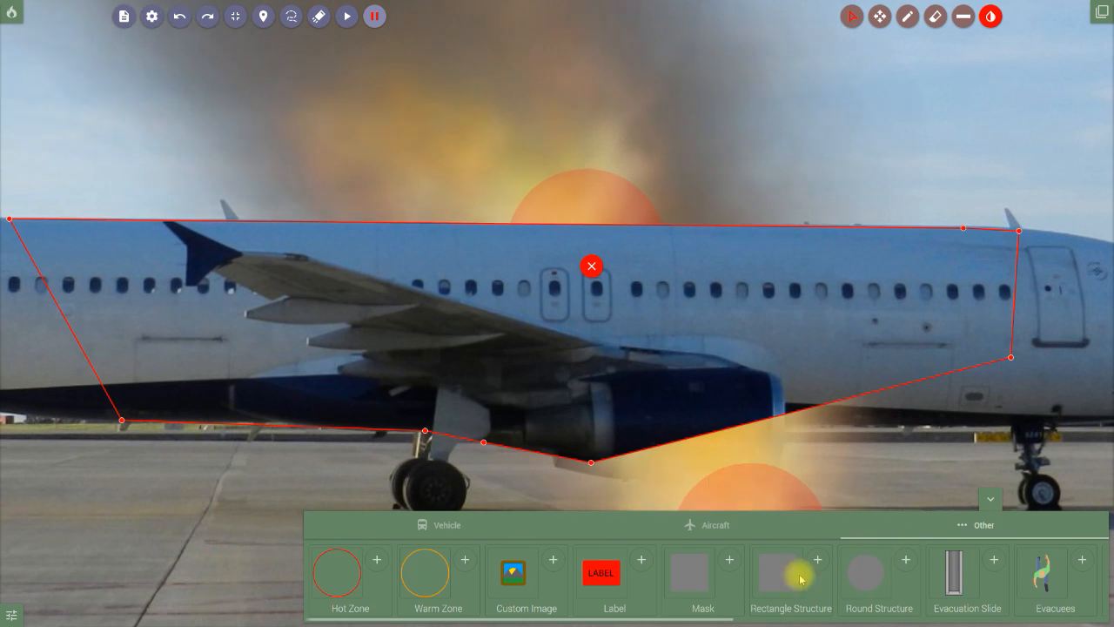
Add a second mask and place it over the lower fuselage just behind the nose gear.
click(730, 560)
drag(559, 369, 914, 442)
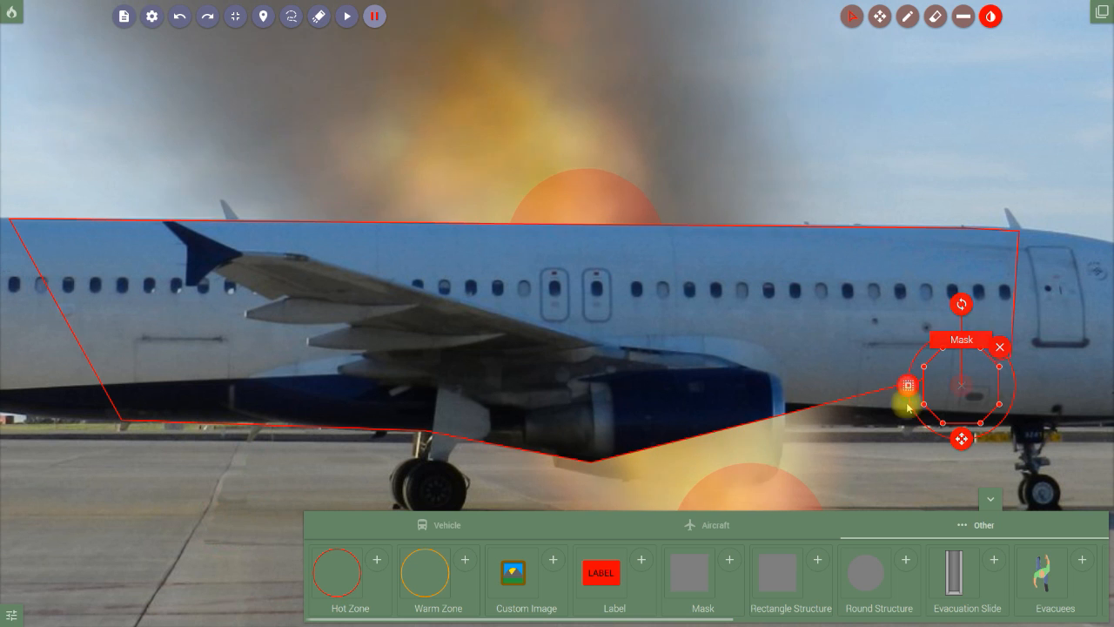
Open the second mask's outline for editing and stretch its lower edge along the belly from the nose gear back to the engine.
click(907, 392)
click(879, 17)
drag(852, 262, 694, 179)
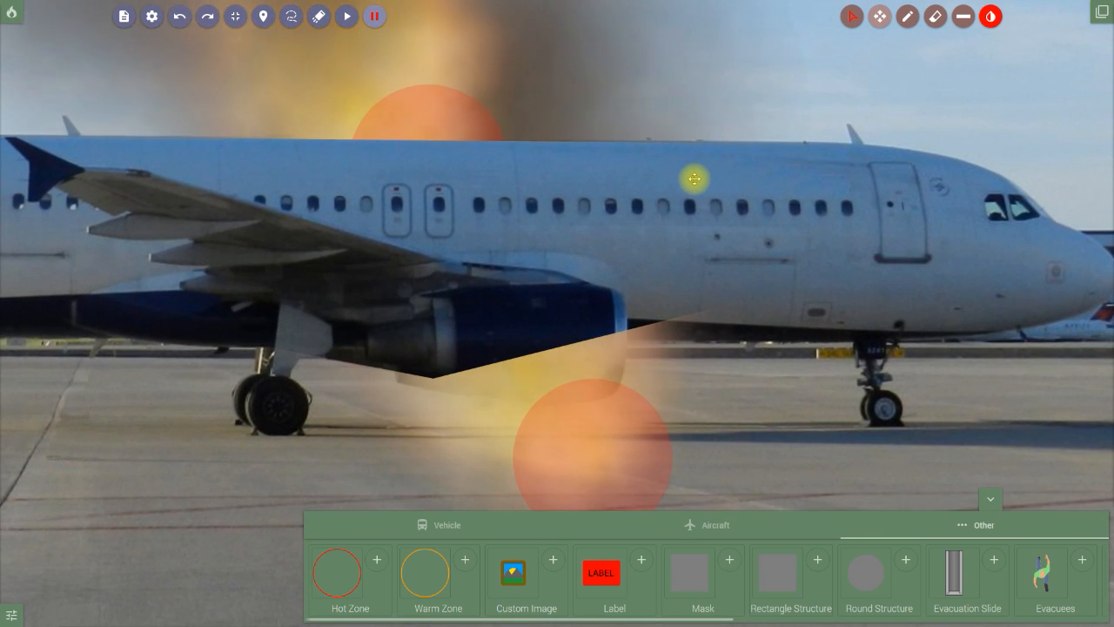
click(852, 16)
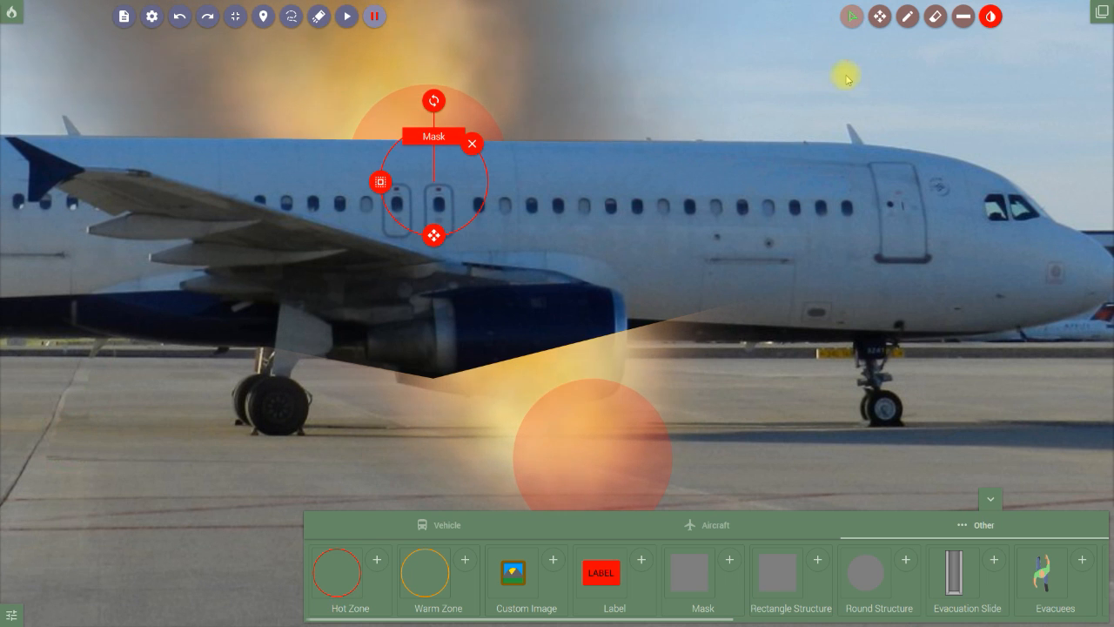
click(858, 341)
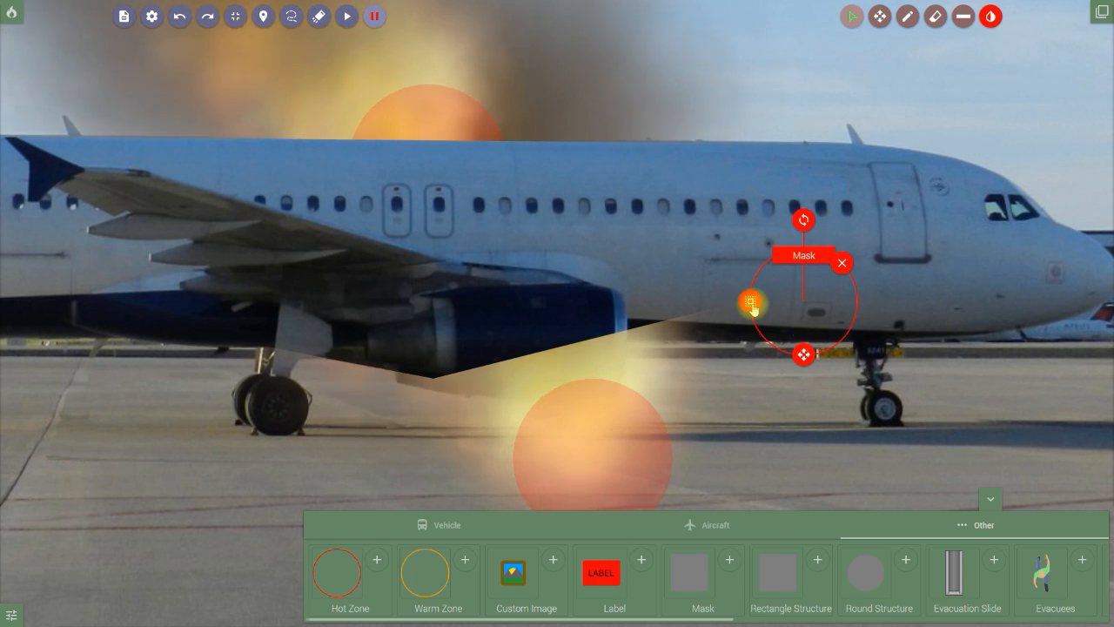
click(752, 303)
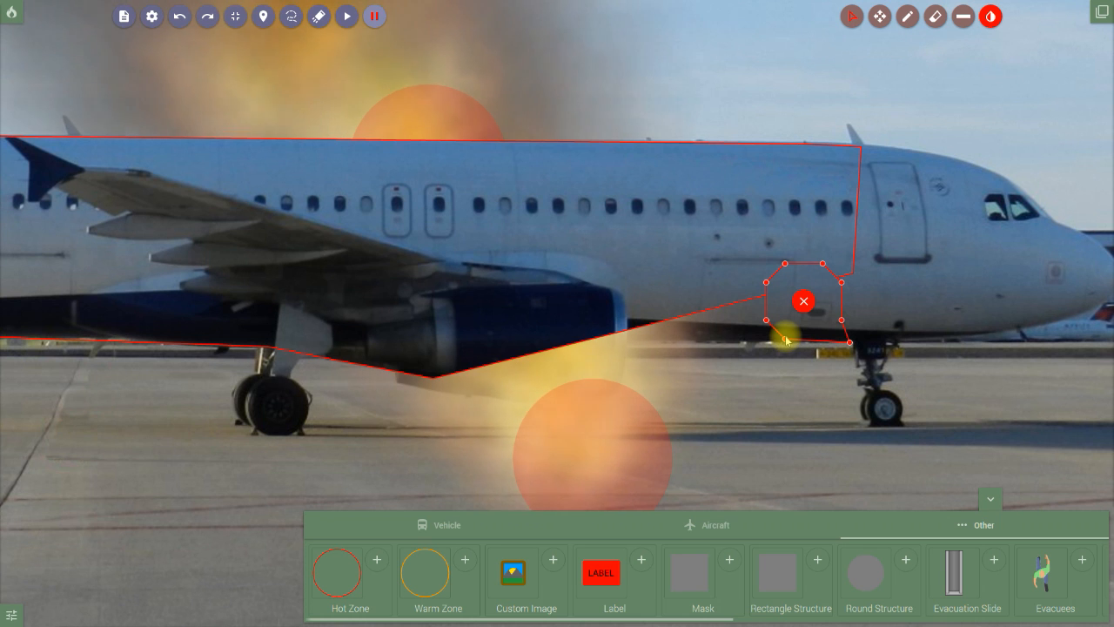
drag(785, 339, 730, 346)
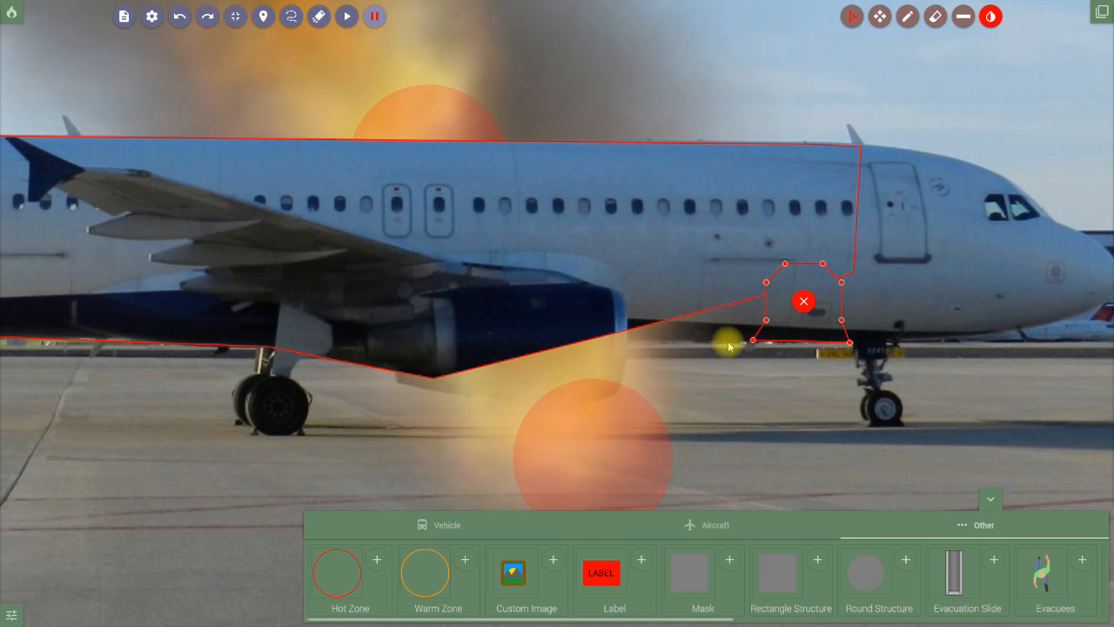
drag(574, 341, 536, 346)
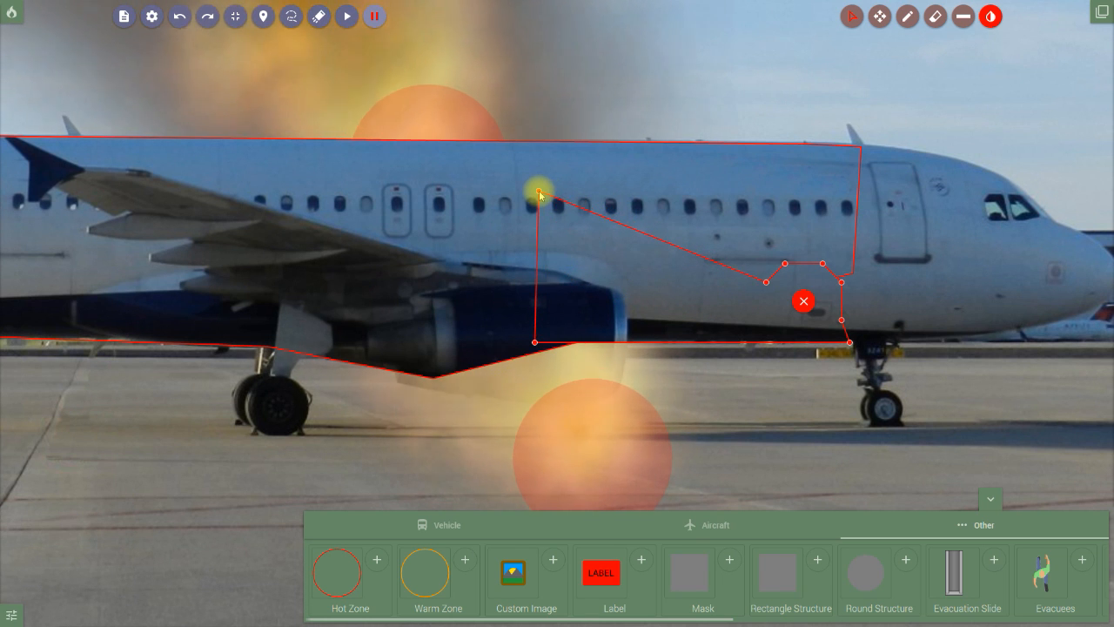
Raise the second mask's upper points above the forward cabin windows and extend them to the top of the front door.
drag(755, 264, 754, 178)
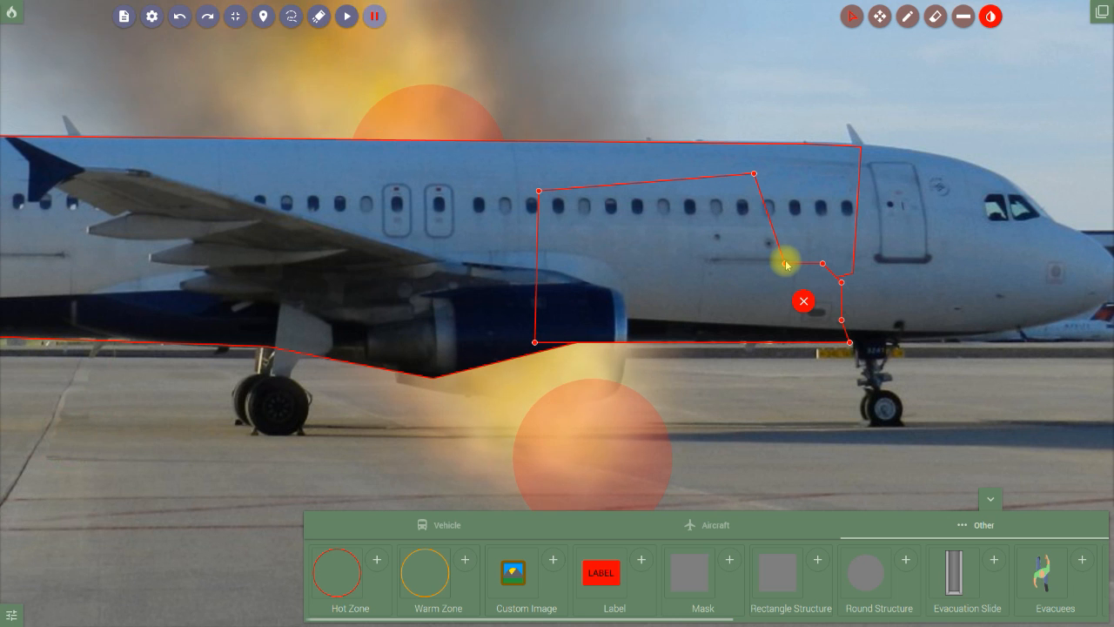
click(801, 229)
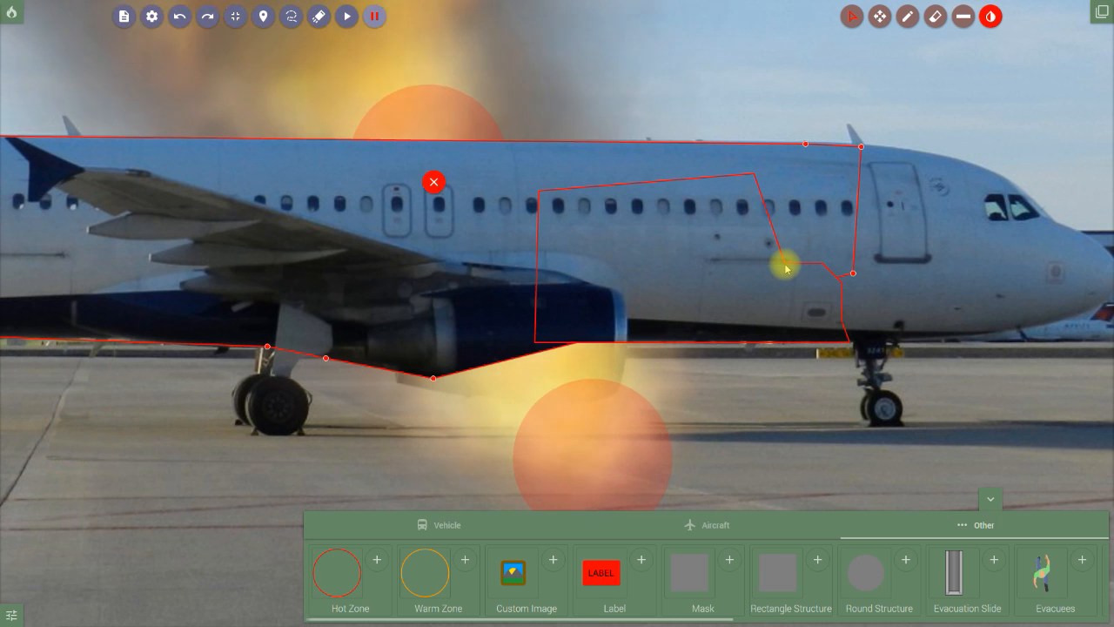
drag(788, 252, 869, 165)
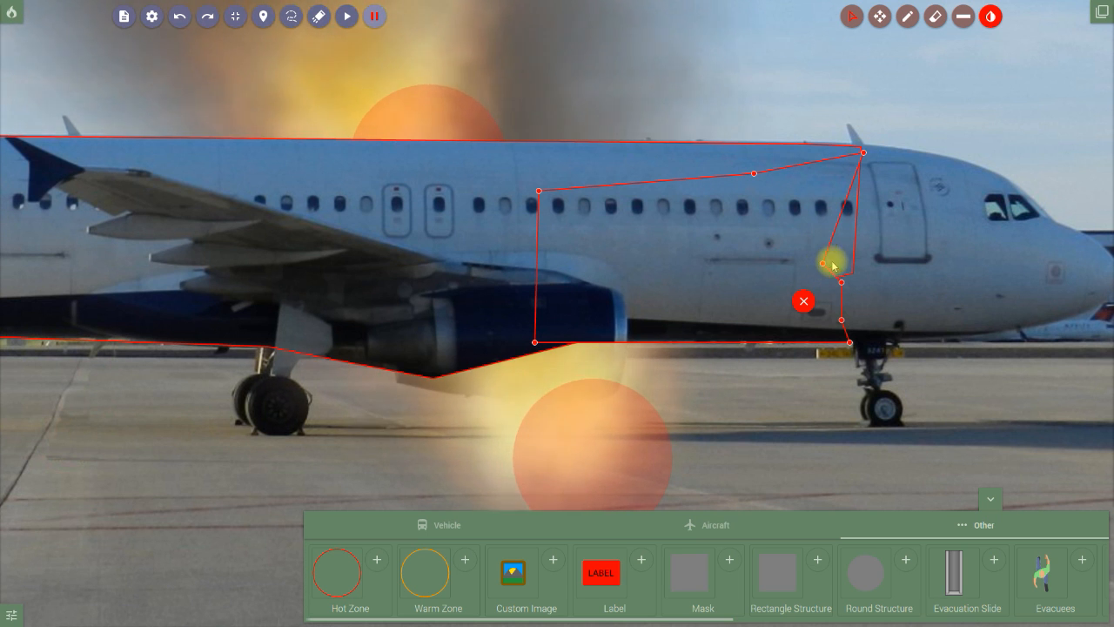
Move the second mask's remaining forward points below the front door and onto the belly at the nose gear, and finish editing the outline.
drag(833, 266, 920, 257)
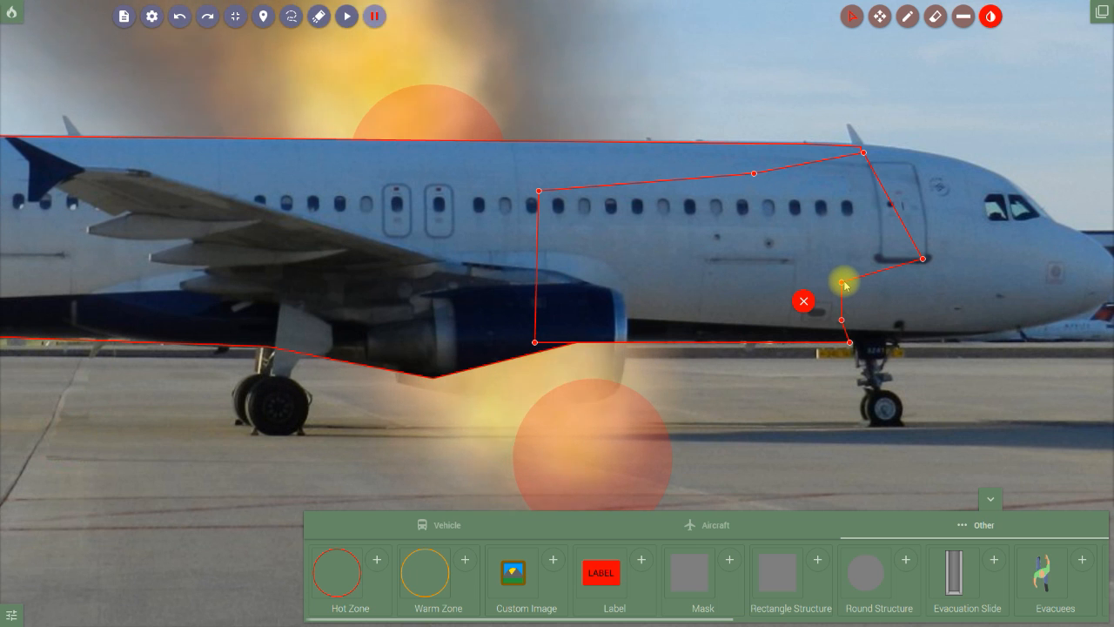
drag(841, 283, 905, 311)
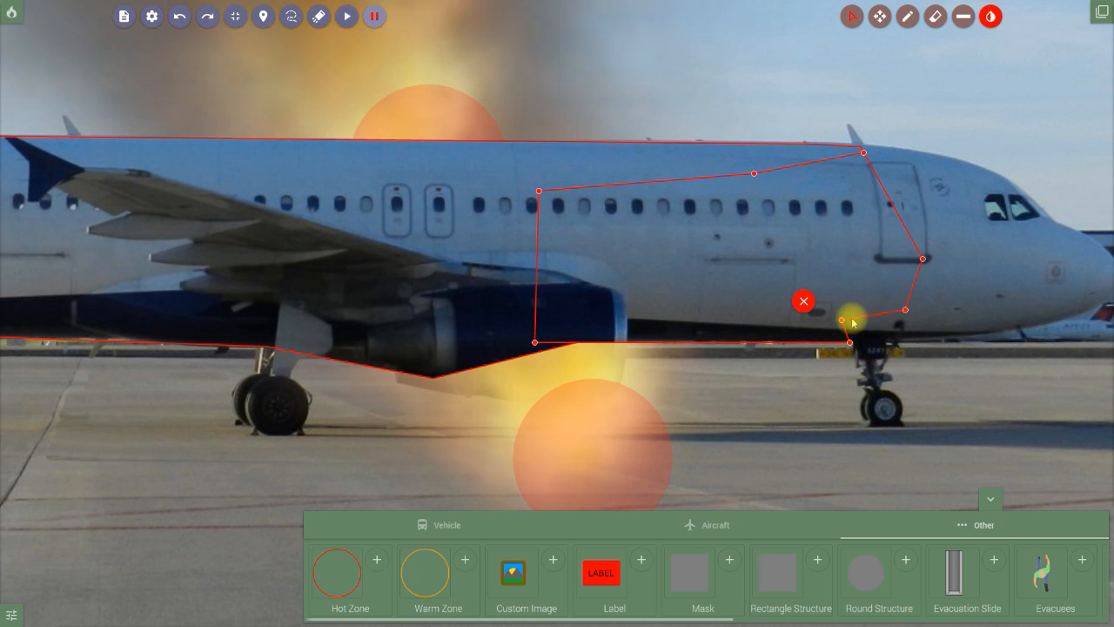
drag(841, 322, 892, 326)
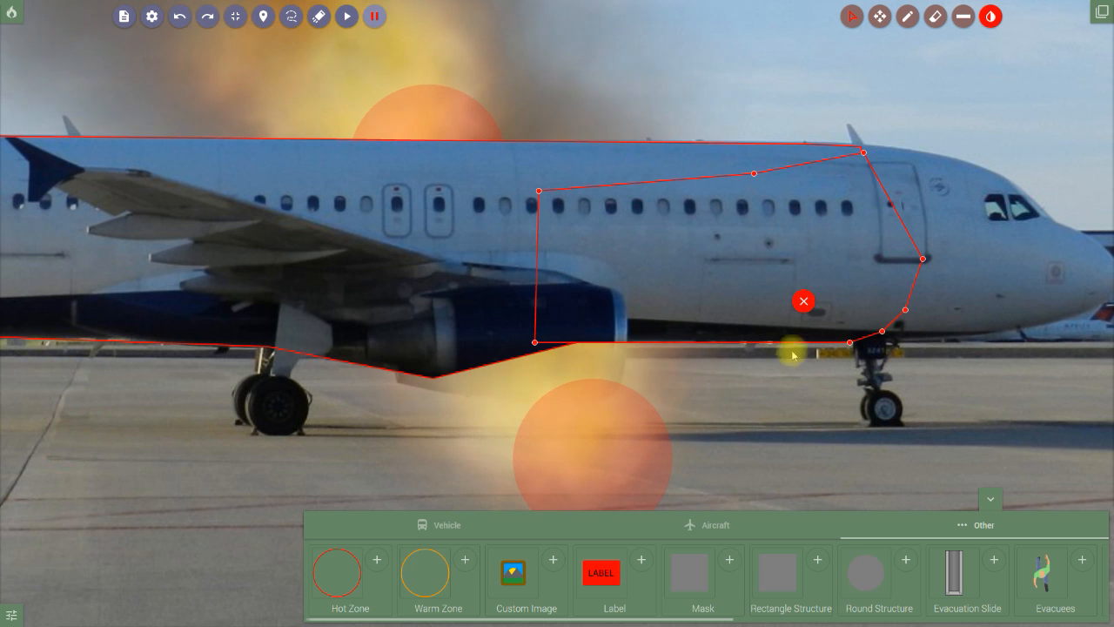
click(803, 301)
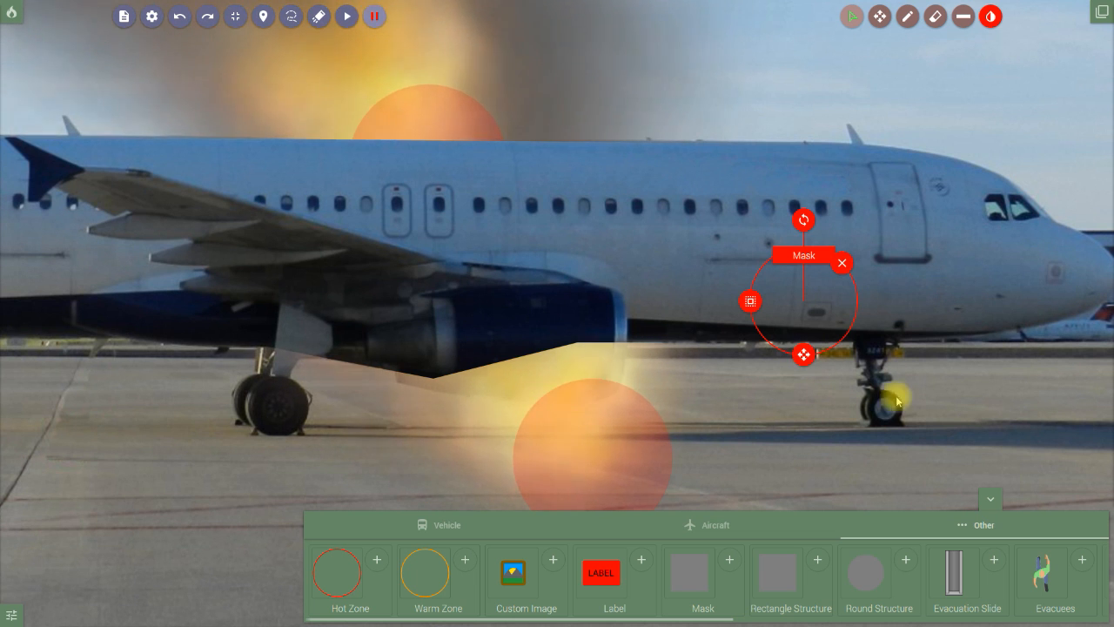
click(966, 398)
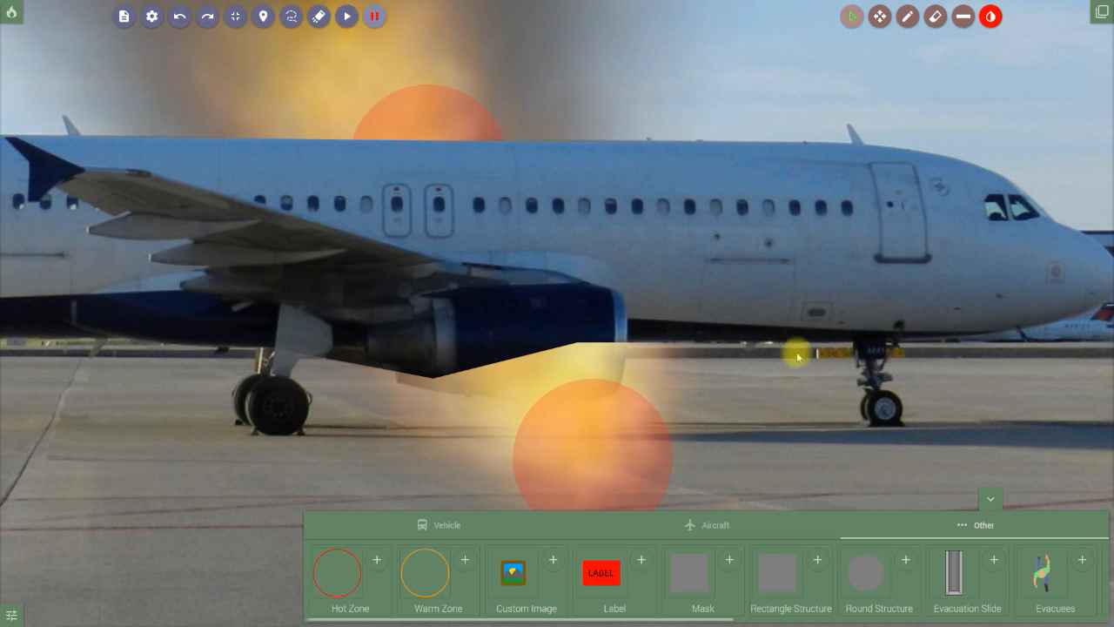
Hide the object library and play the simulation to check how the fires look behind the masked aircraft.
click(989, 499)
click(346, 16)
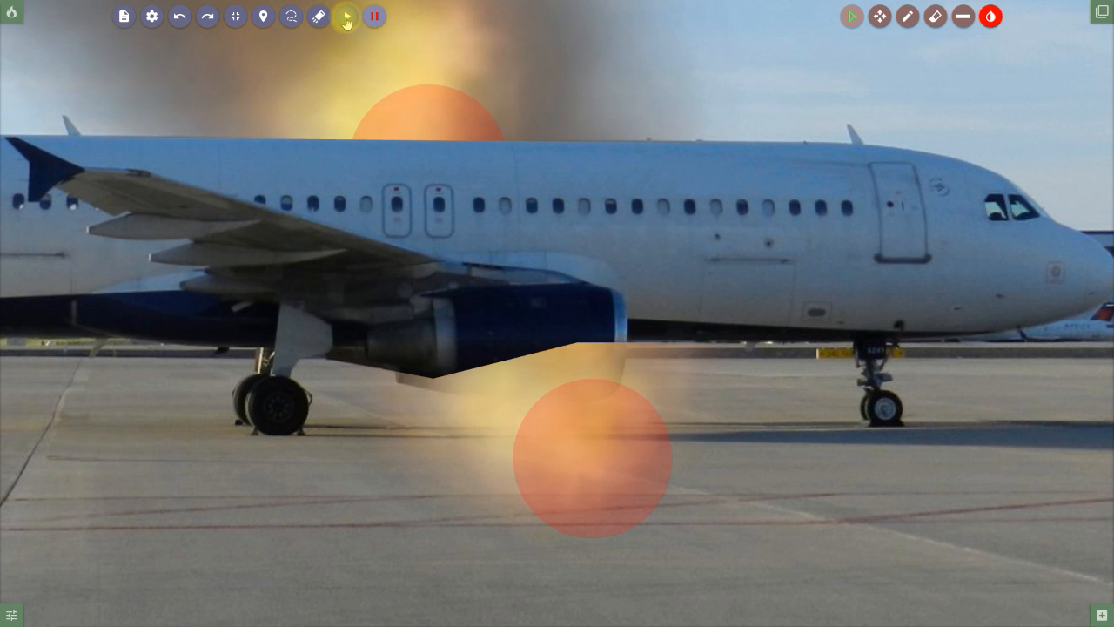
click(878, 16)
drag(684, 212, 832, 206)
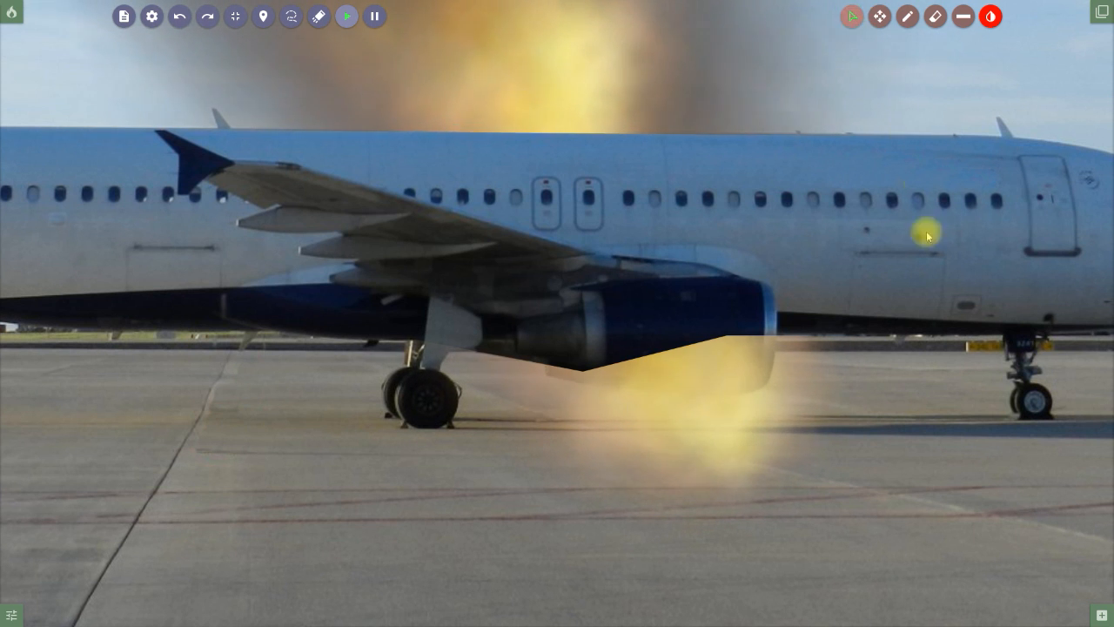
Pause the simulation, add another mask and place it over the front part of the engine.
click(1101, 615)
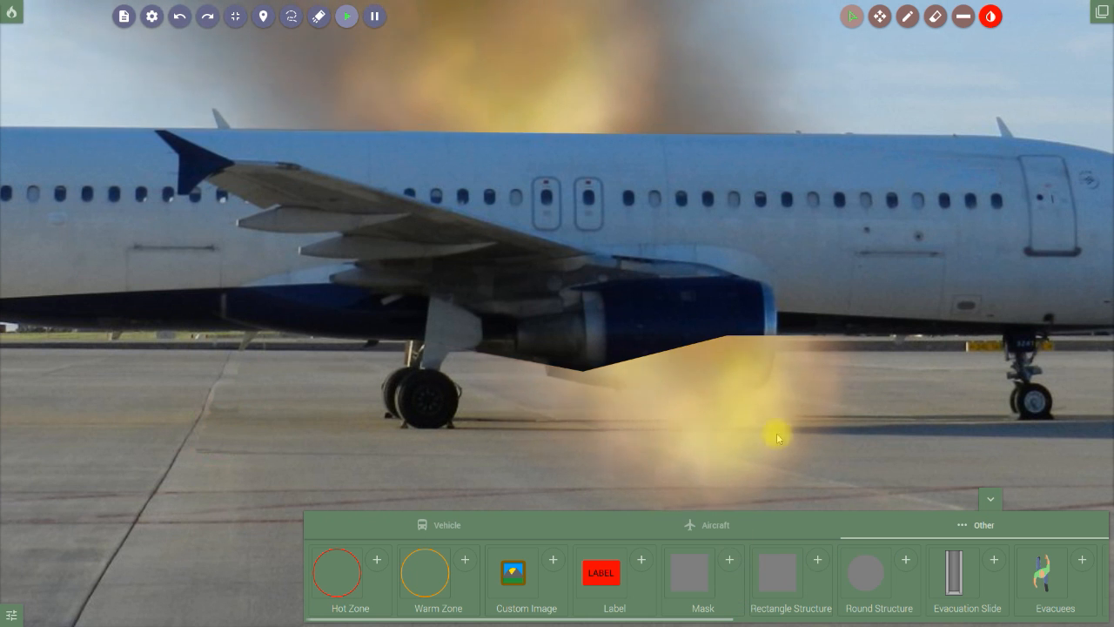
click(374, 15)
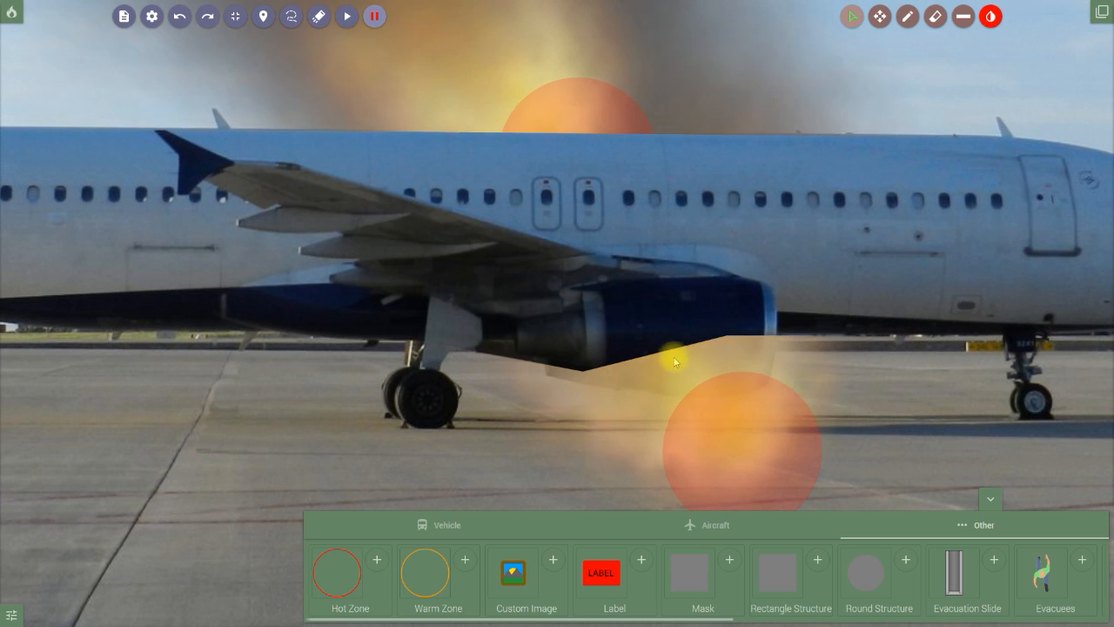
click(693, 315)
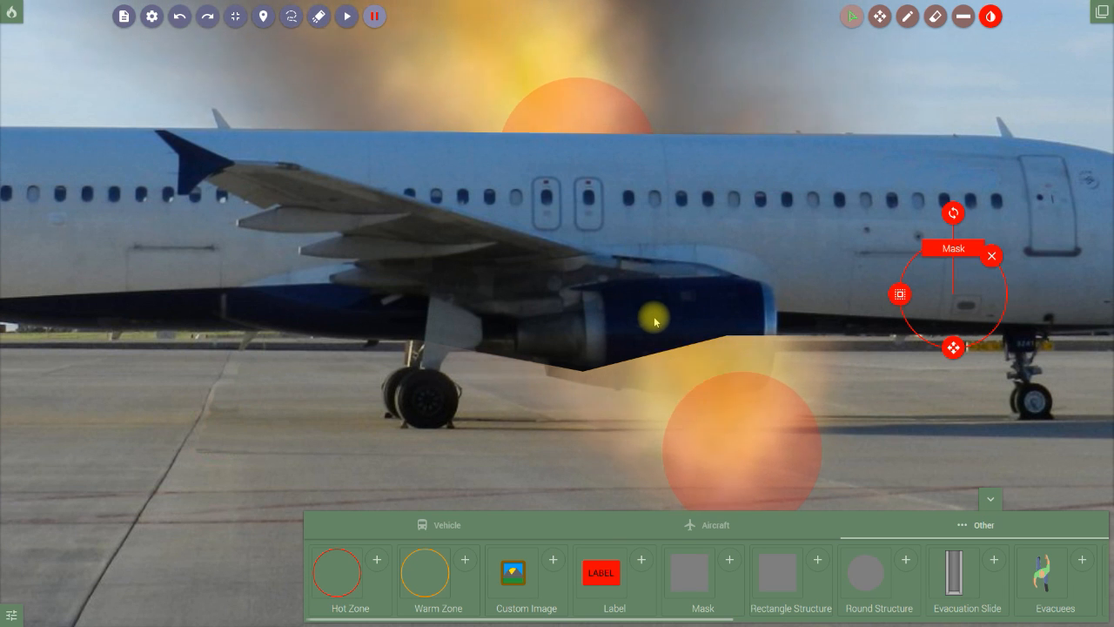
click(658, 334)
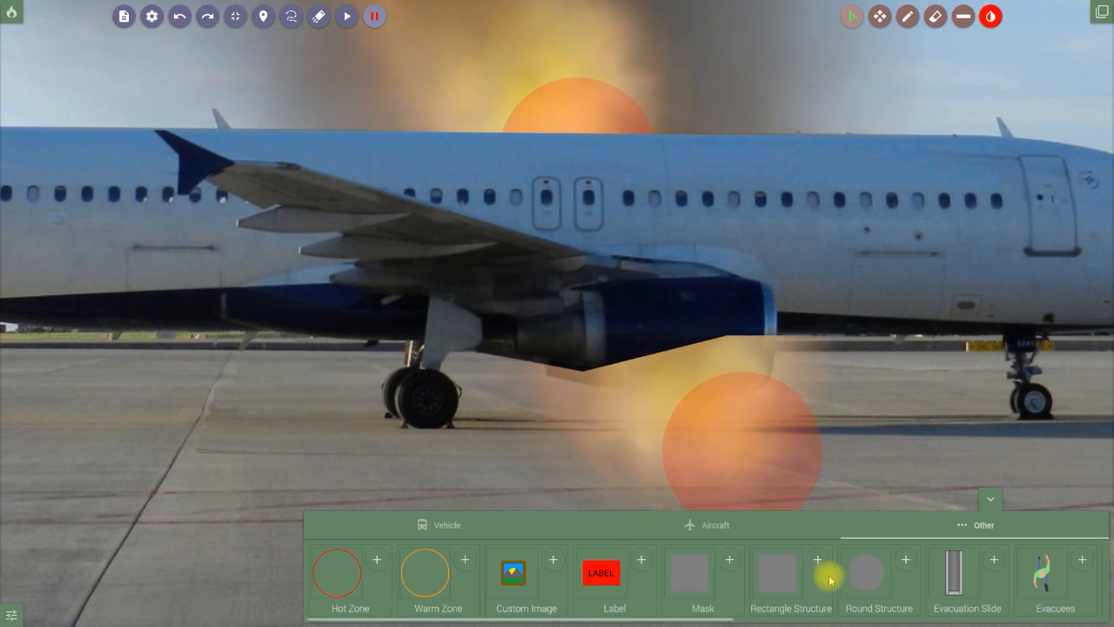
click(730, 561)
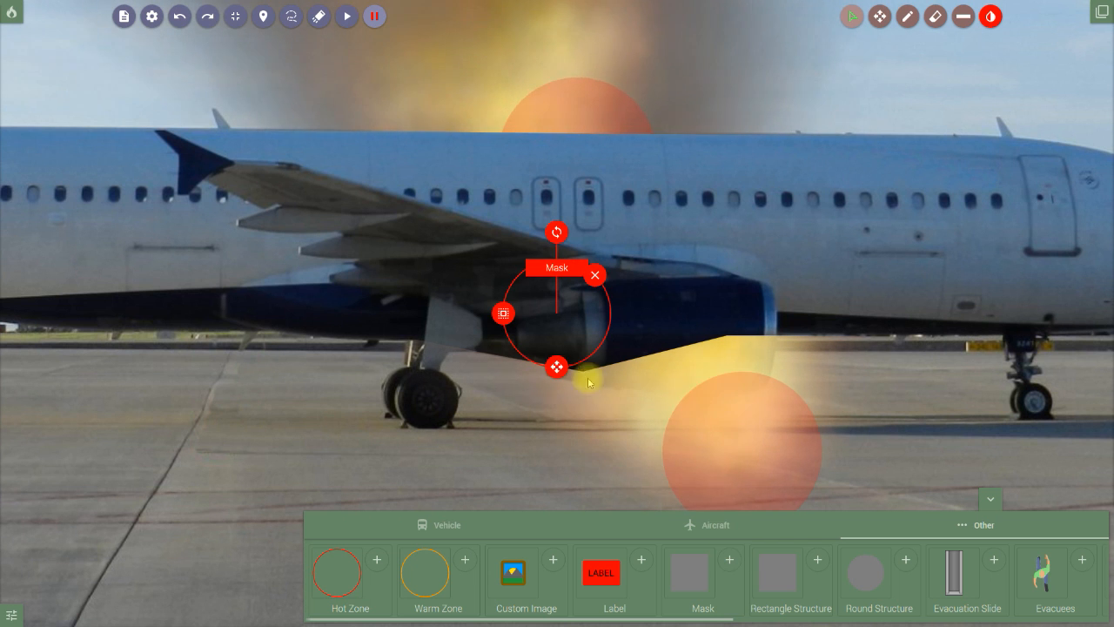
drag(558, 369, 730, 382)
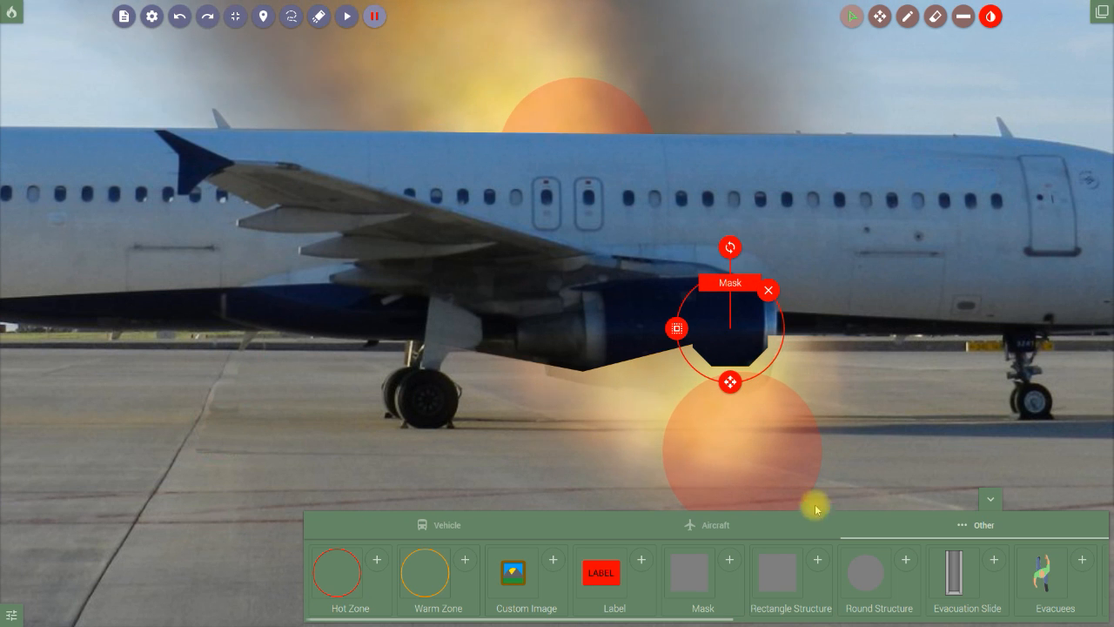
Open the engine mask's outline for editing and move its forward points onto the upper and middle part of the intake rim.
click(990, 499)
scroll(776, 351, up, 5)
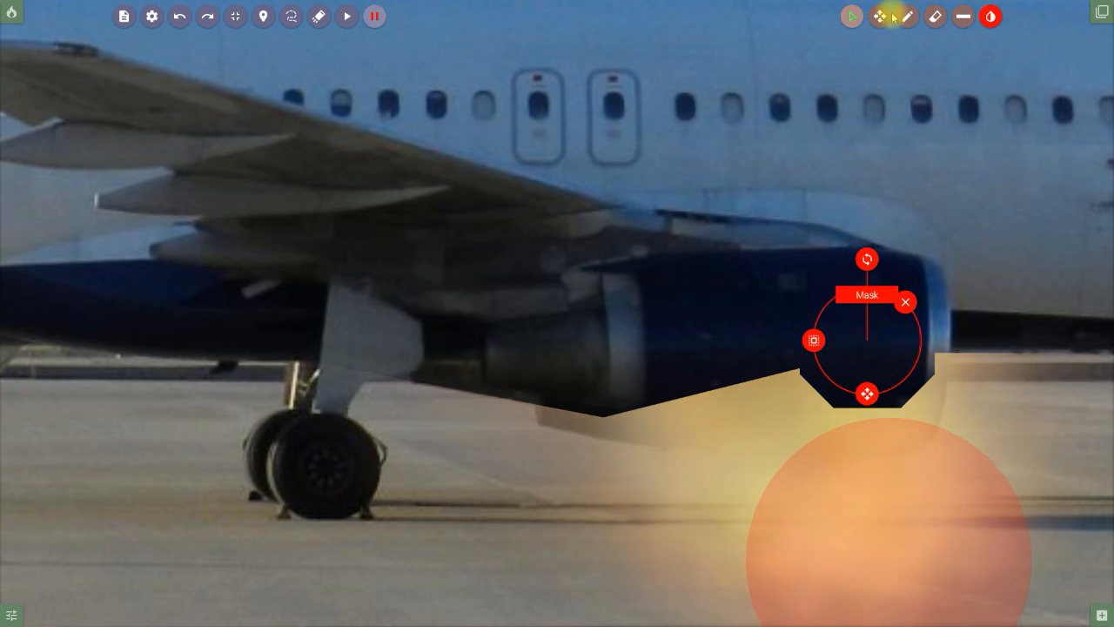
click(879, 17)
drag(870, 162, 647, 117)
scroll(667, 308, up, 4)
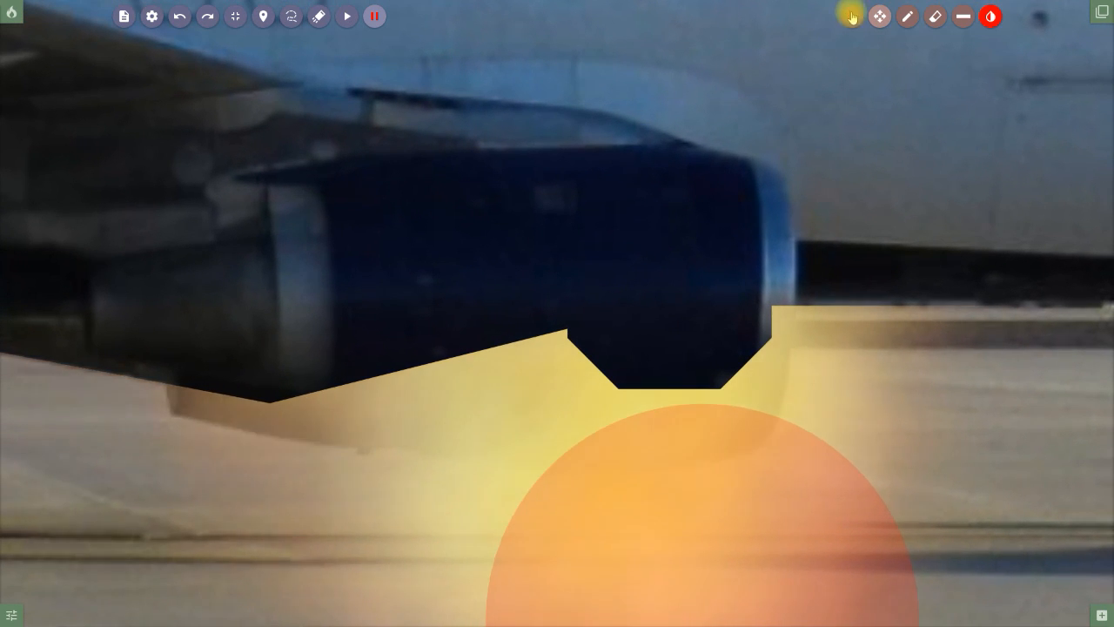
click(852, 17)
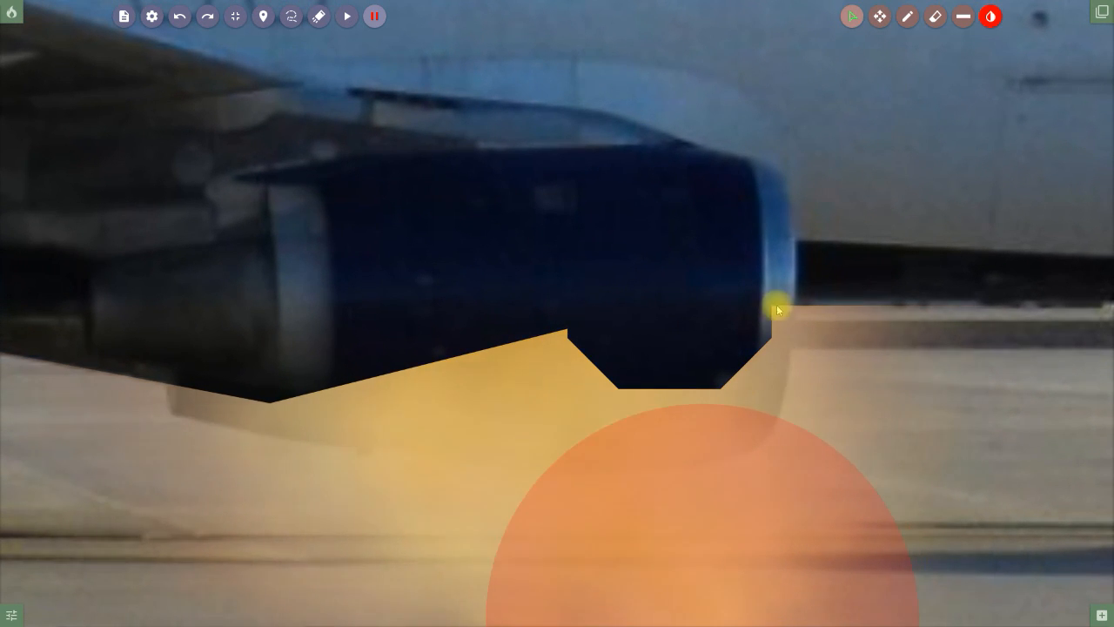
click(704, 353)
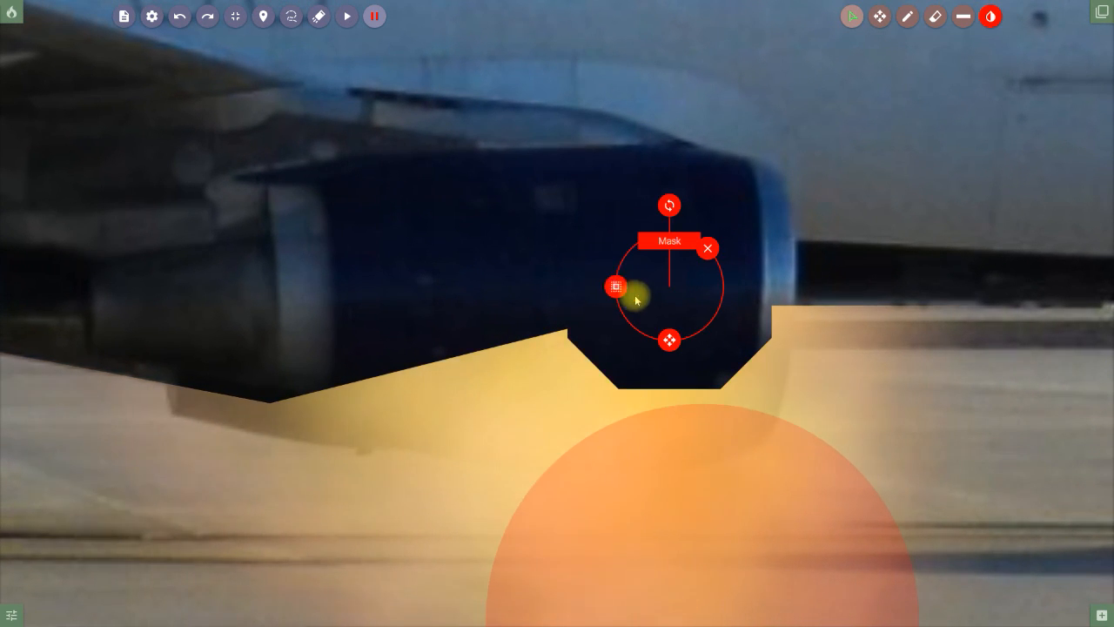
click(618, 287)
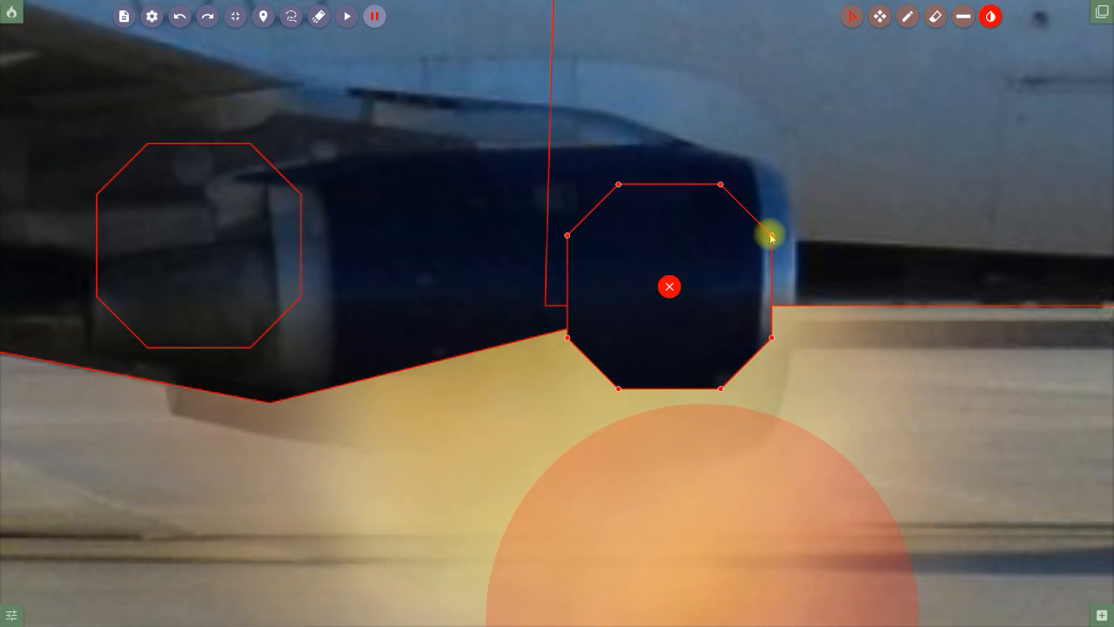
drag(771, 236, 794, 302)
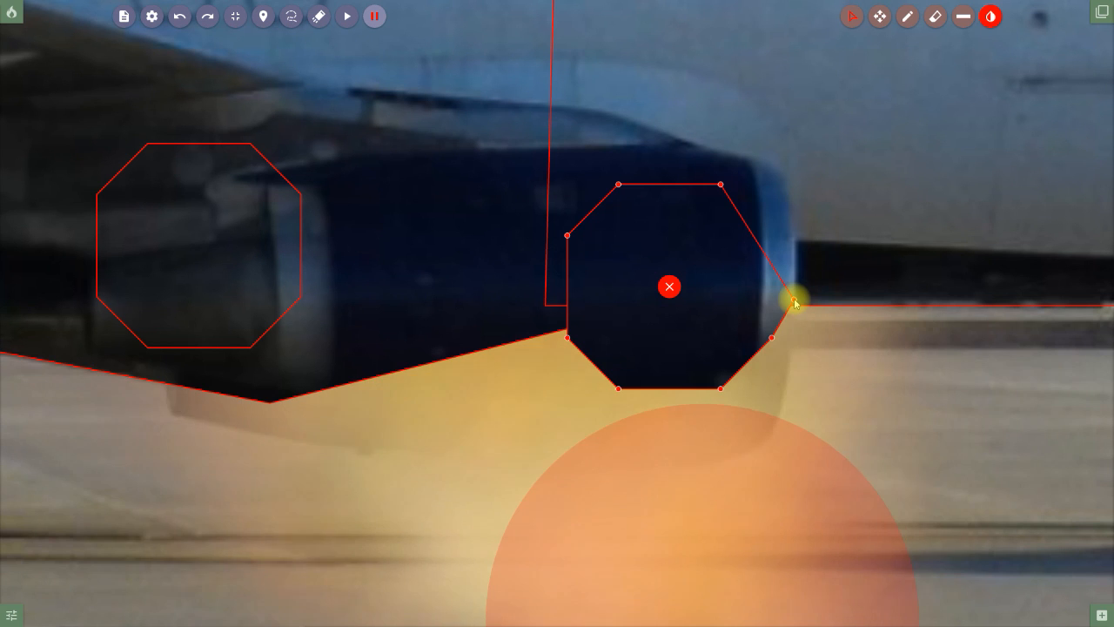
drag(787, 342, 793, 334)
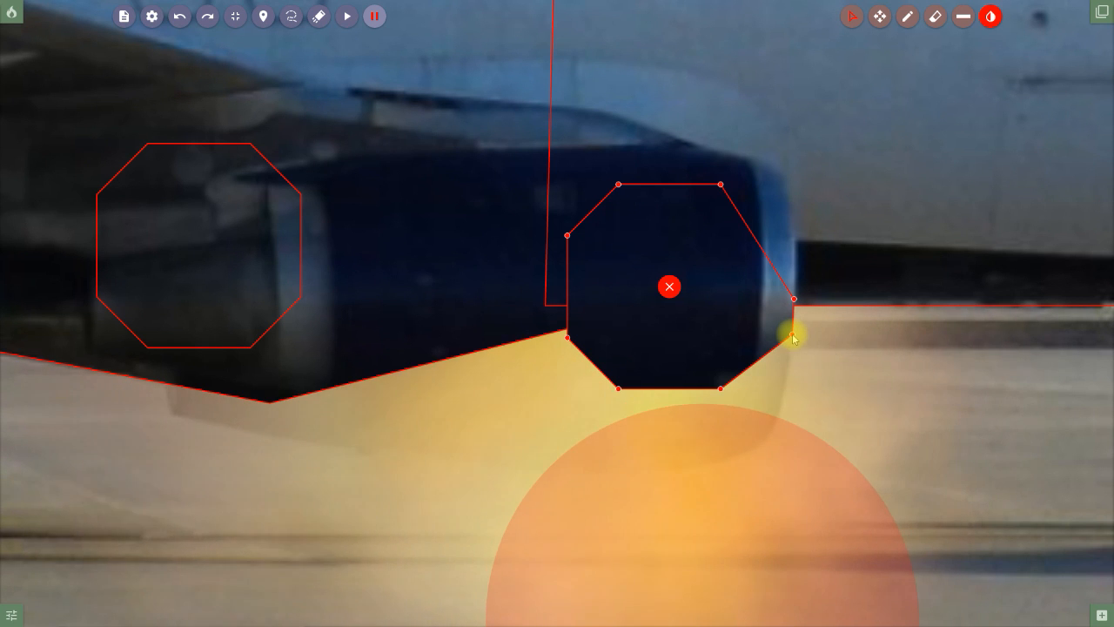
drag(720, 391, 790, 370)
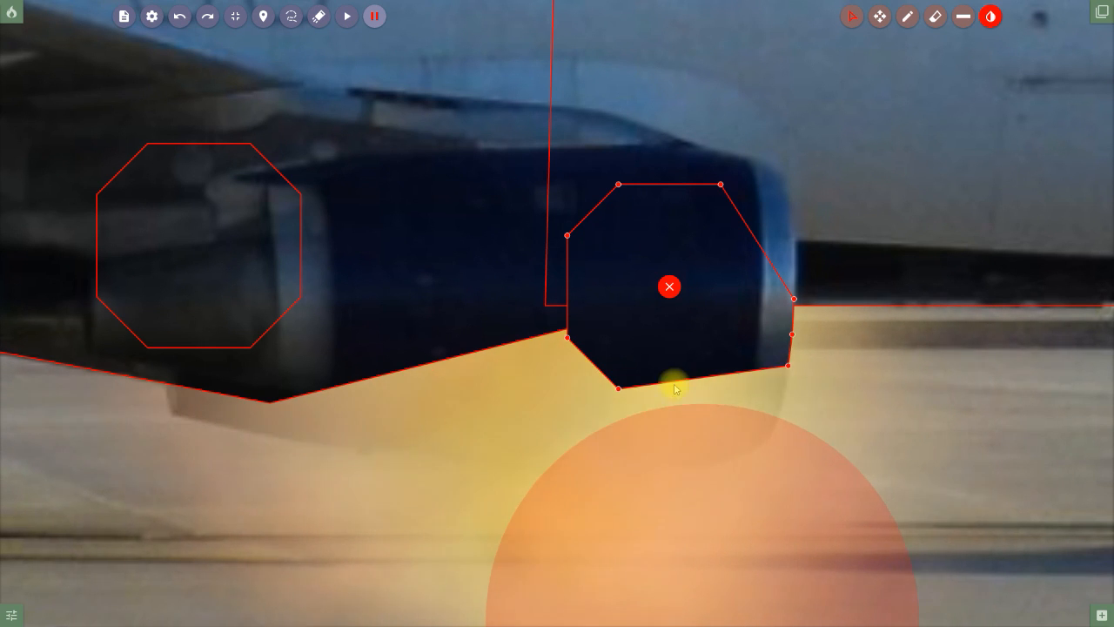
Continue the engine mask's outline down the intake rim to the engine's underside, and pull one rear point back to the first mask's lower edge.
drag(670, 399, 783, 404)
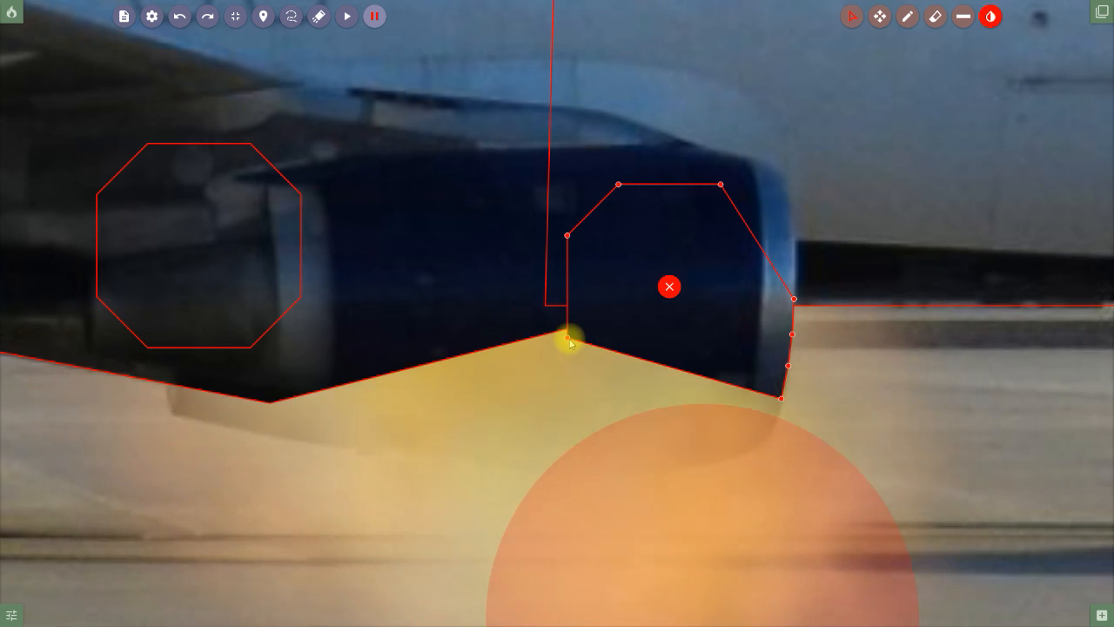
drag(584, 356, 772, 430)
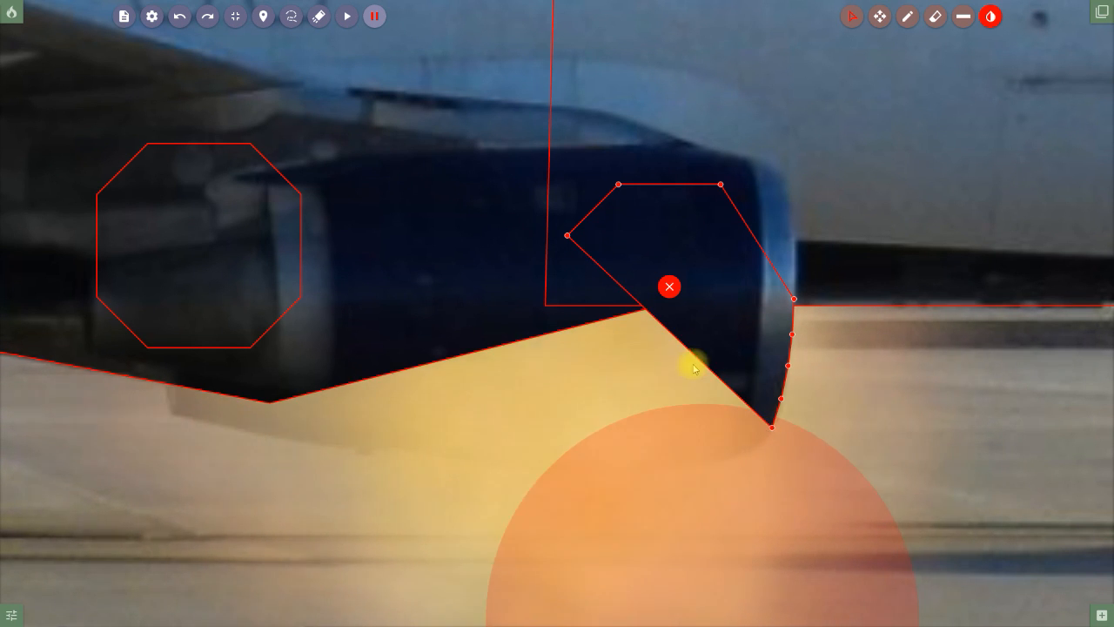
drag(566, 242, 694, 427)
drag(759, 453, 762, 445)
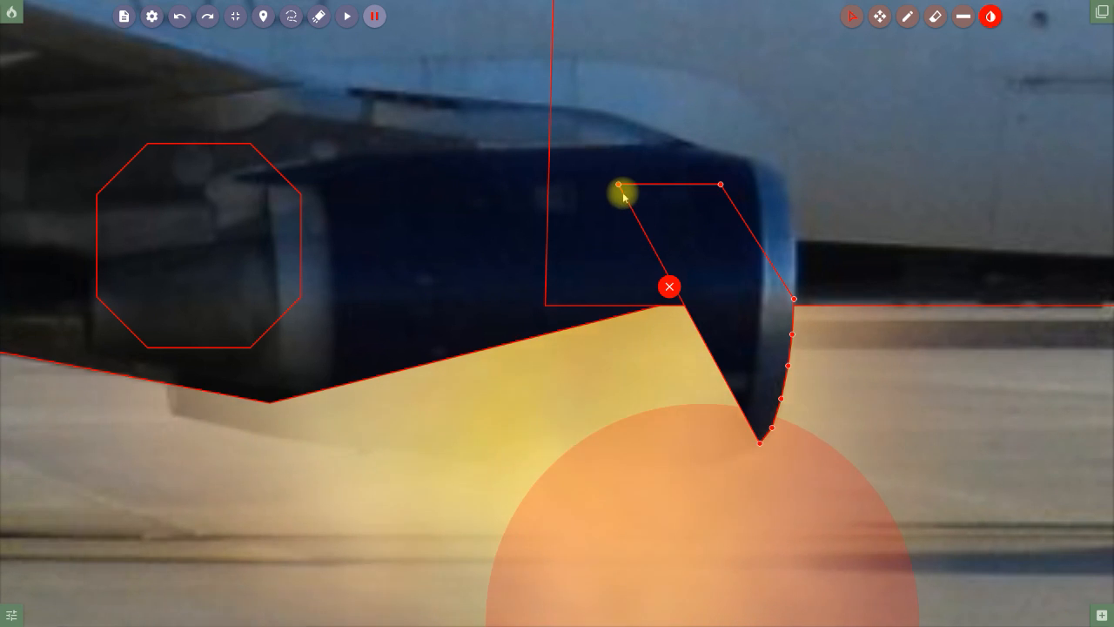
drag(617, 184, 448, 355)
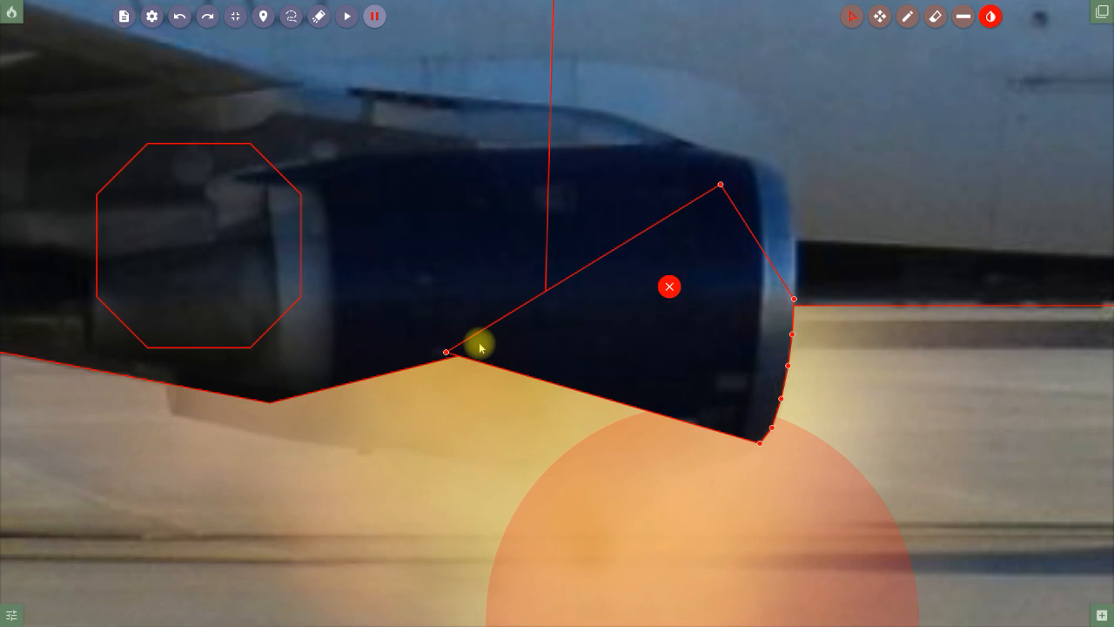
Add another mask and place it over the lower front part of the engine.
click(1093, 613)
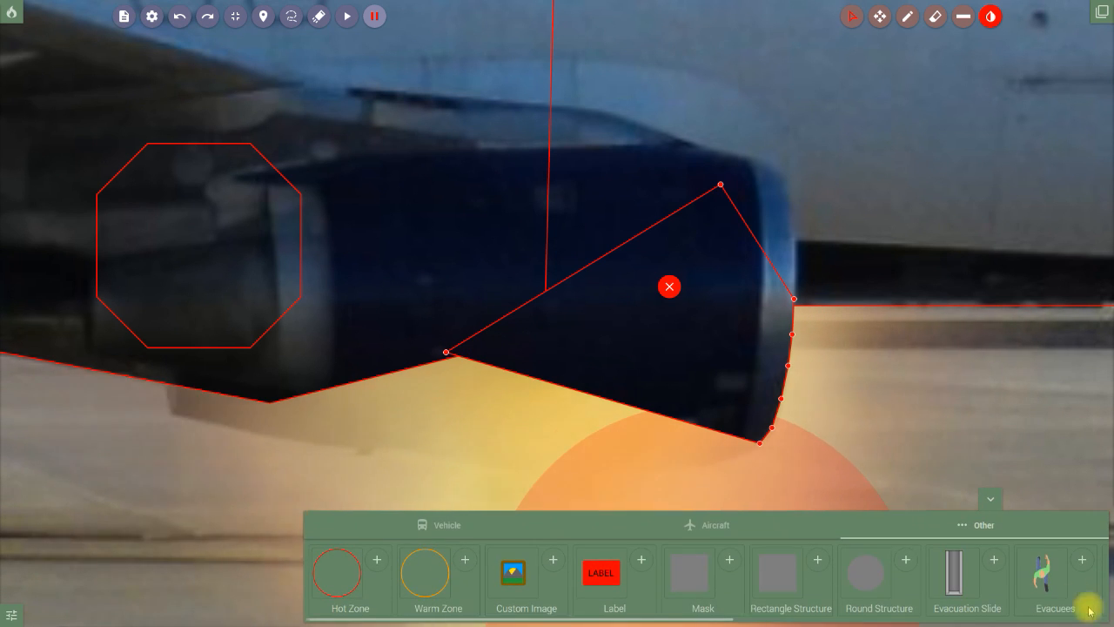
click(727, 567)
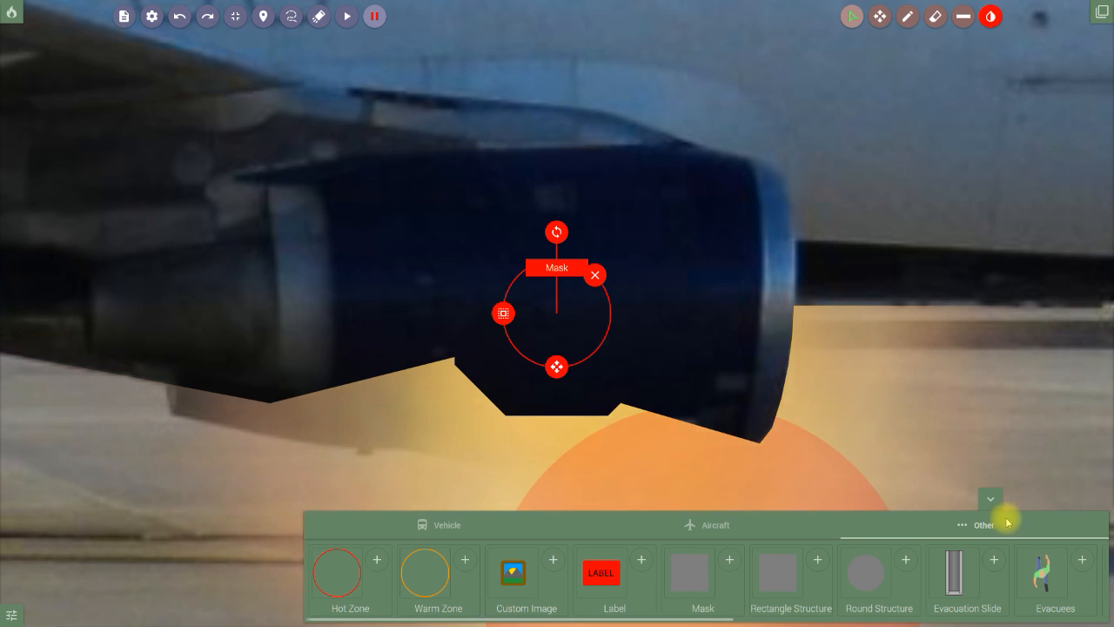
click(990, 502)
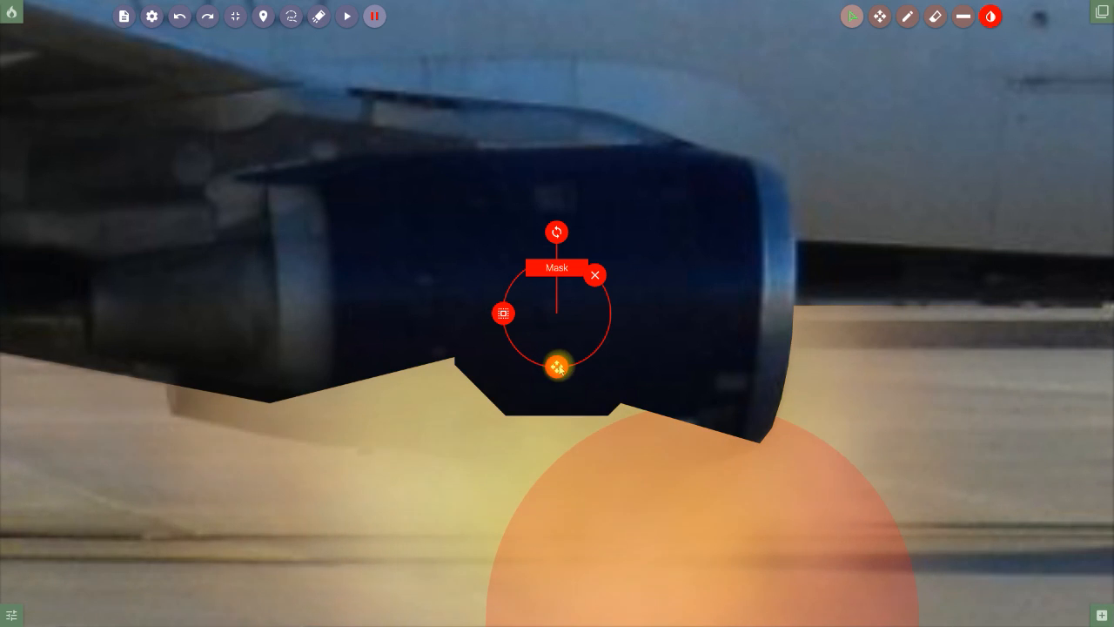
drag(557, 366, 650, 423)
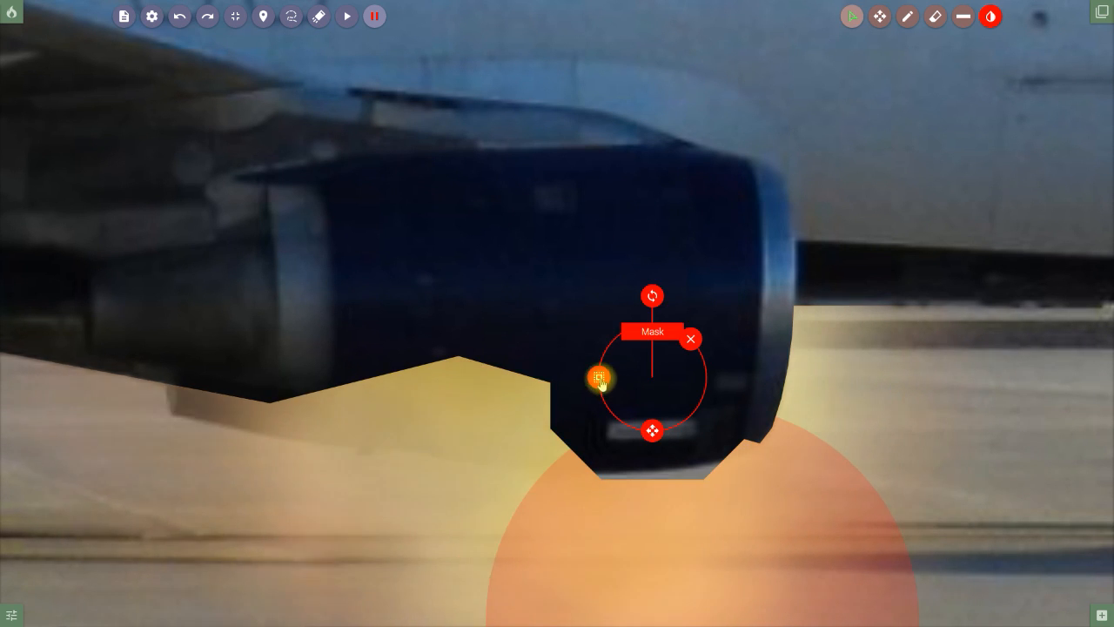
Open the new mask's outline for editing and fit its front and lower points along the curve from the intake rim to the underside.
click(599, 378)
drag(758, 429, 745, 453)
drag(754, 324, 760, 445)
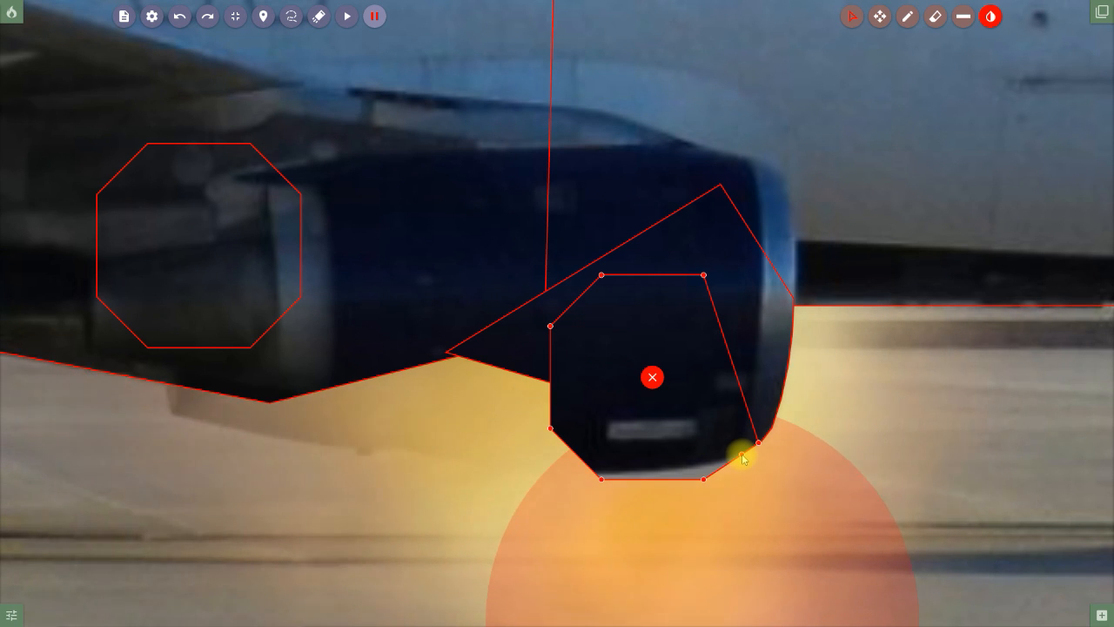
drag(704, 479, 721, 465)
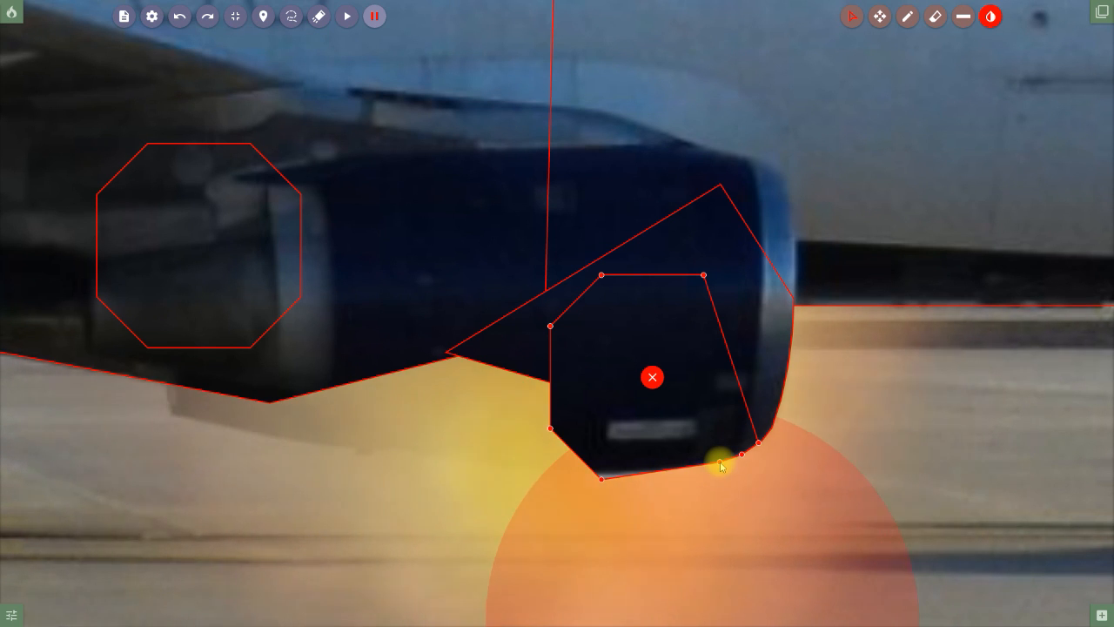
click(603, 479)
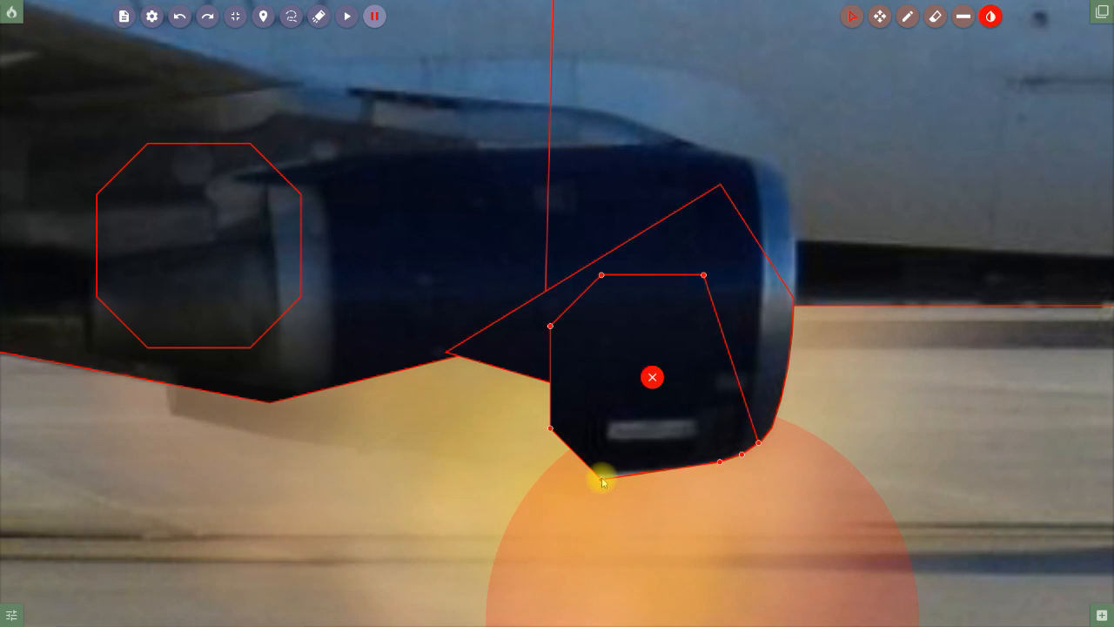
drag(631, 480, 698, 473)
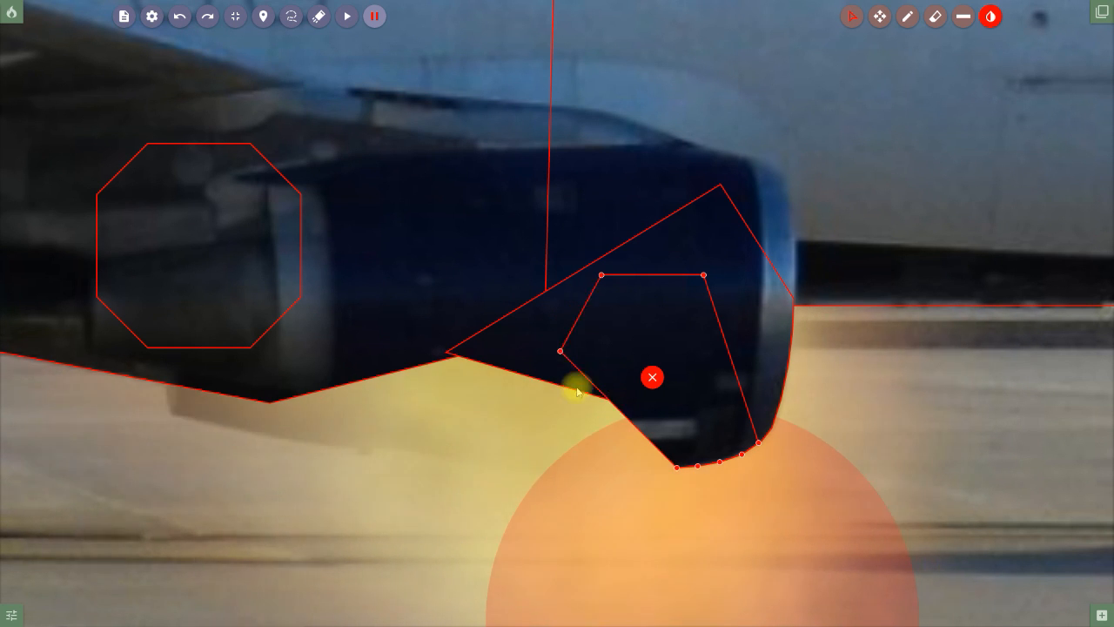
Set one more outline point on the engine's underside and pull the upper rear point back over the engine's already masked middle part.
drag(626, 489, 638, 489)
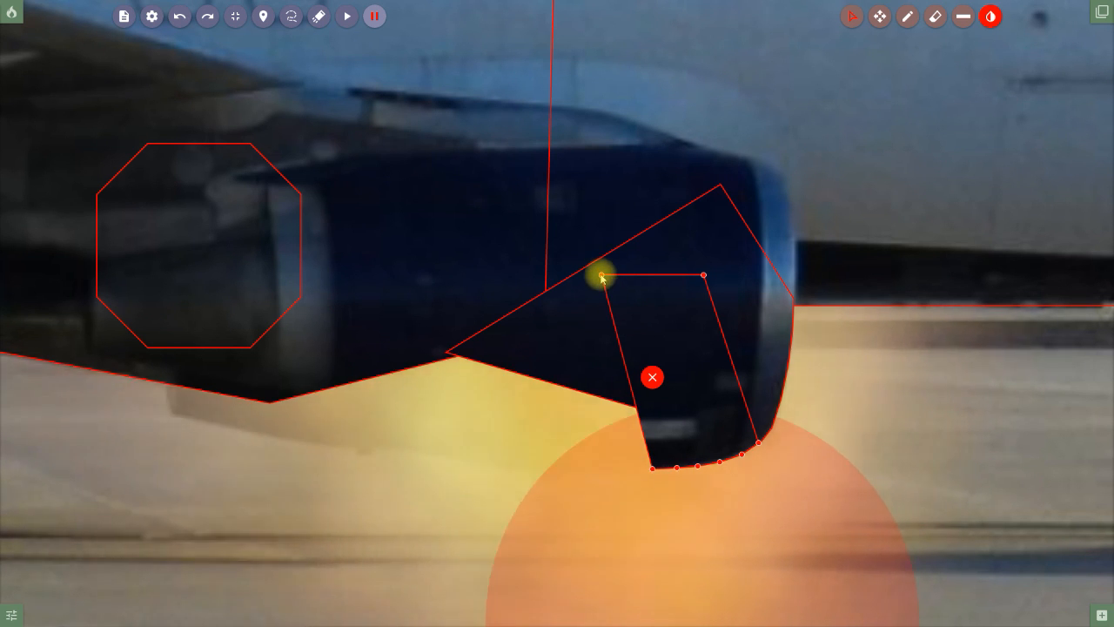
drag(574, 280, 470, 298)
drag(408, 327, 386, 345)
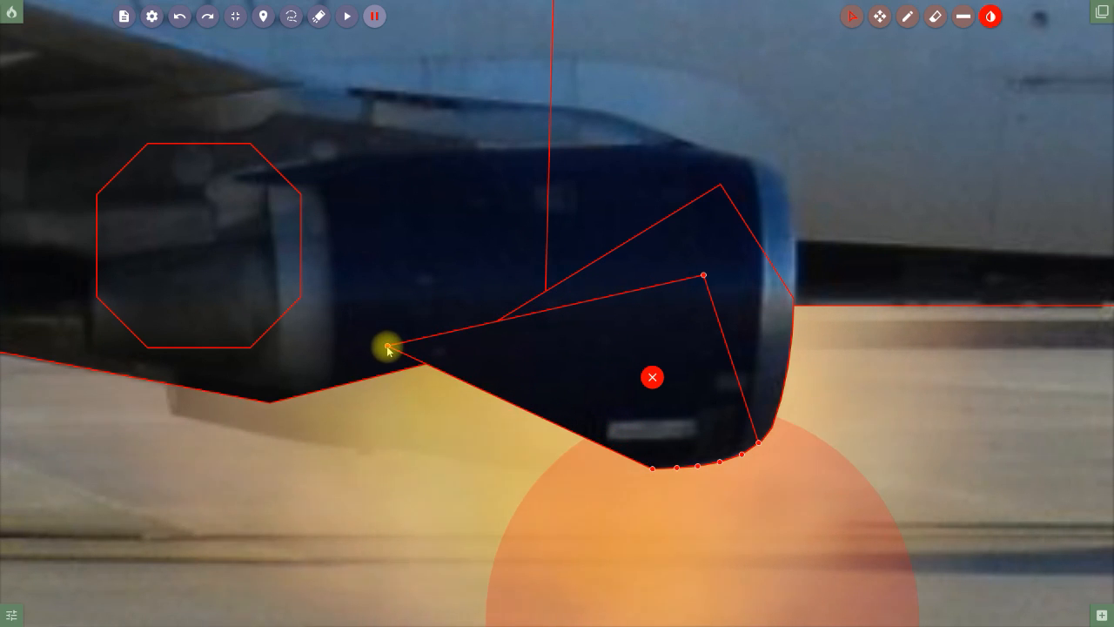
Add another mask over the engine's lower middle, open its outline and pull its lower front point down to the neighbouring mask's underside edge.
click(1099, 612)
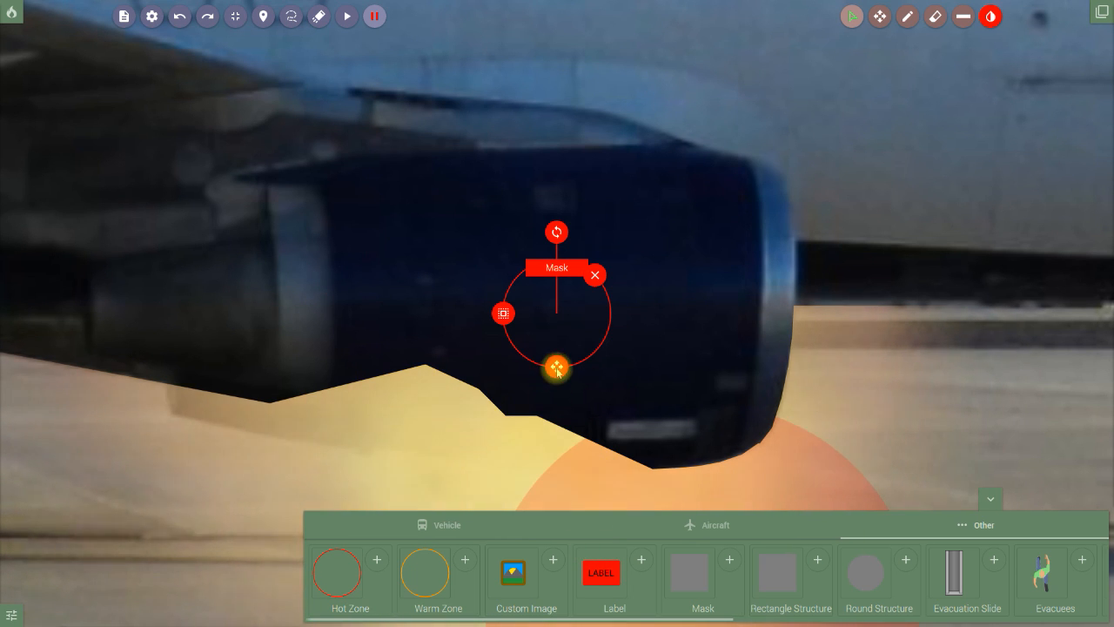
mouse_move(561, 405)
mouse_down()
mouse_move(570, 448)
mouse_move(558, 424)
mouse_up()
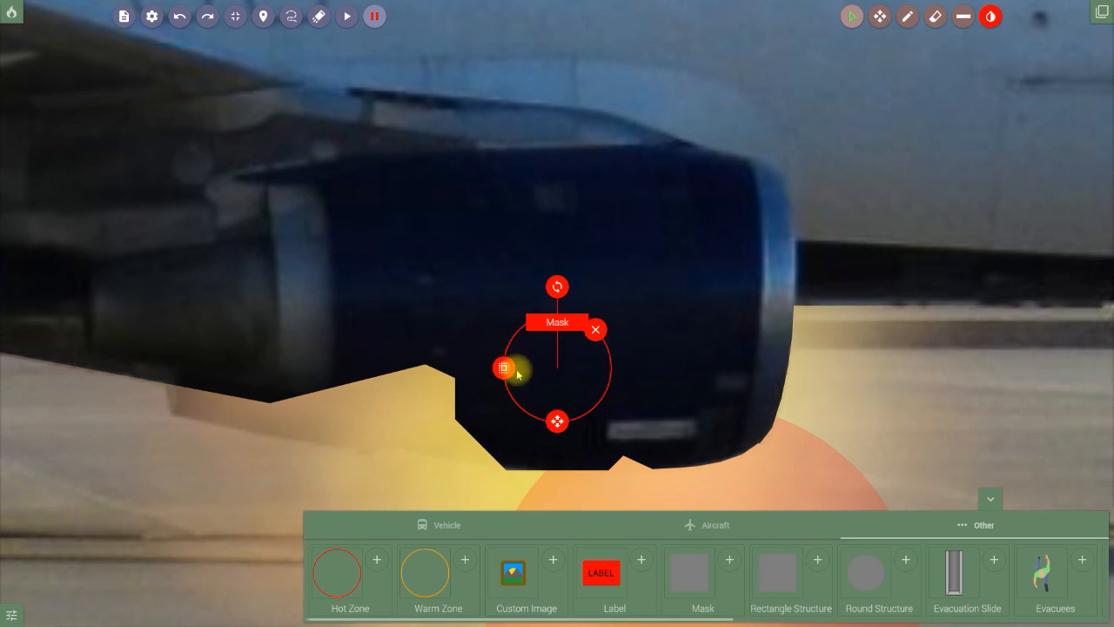
click(505, 368)
click(986, 500)
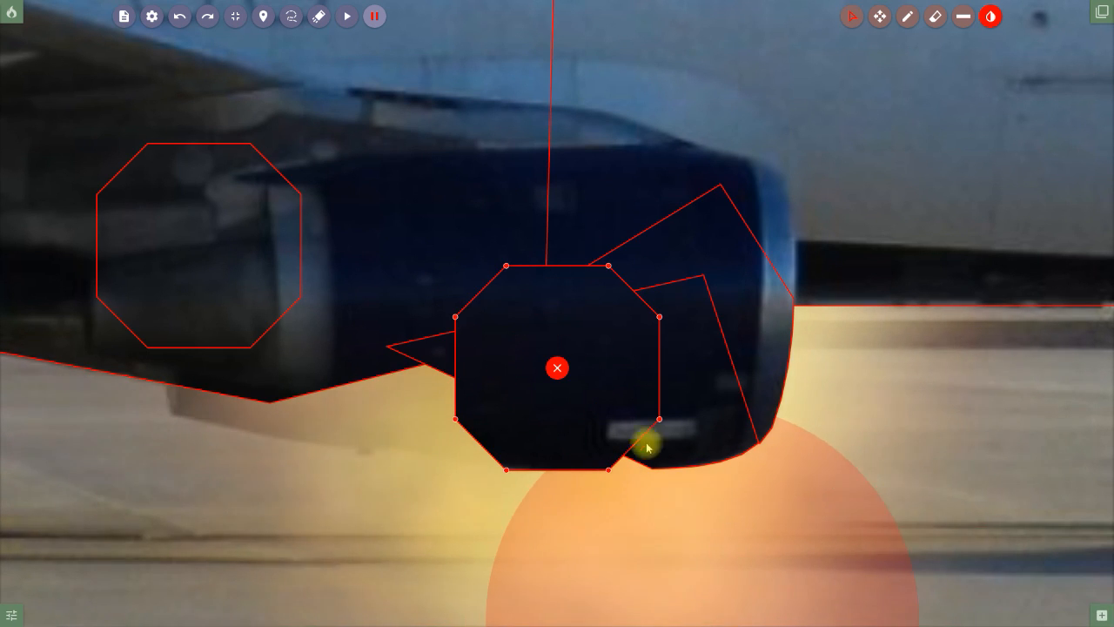
drag(660, 419, 654, 472)
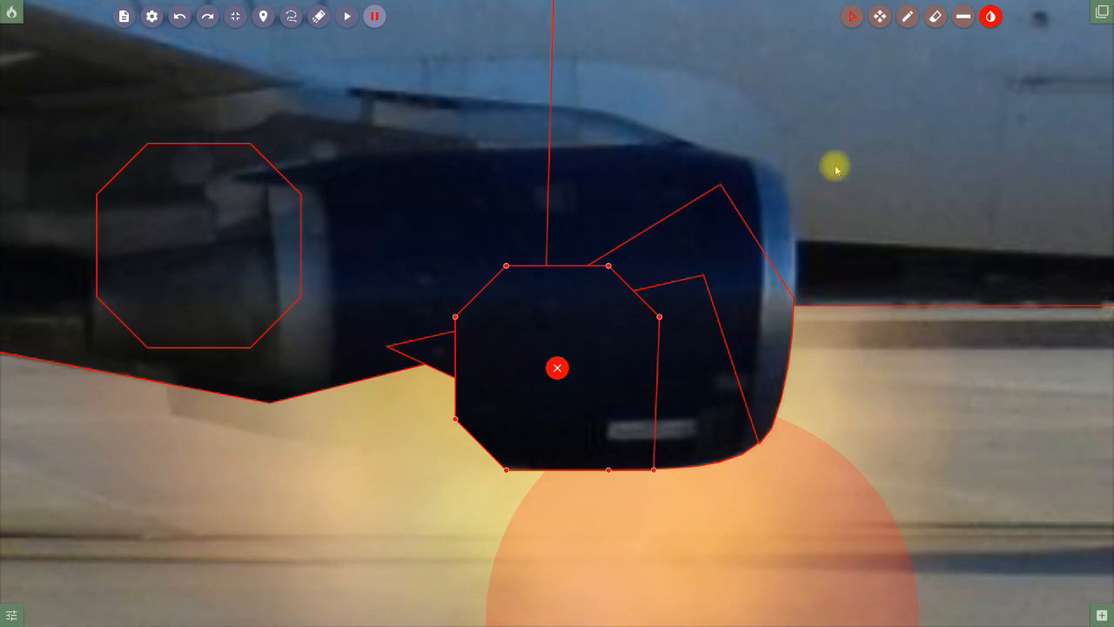
Reopen the front underside mask's outline and nudge its end points to close the small gaps to the neighbouring masks.
click(878, 23)
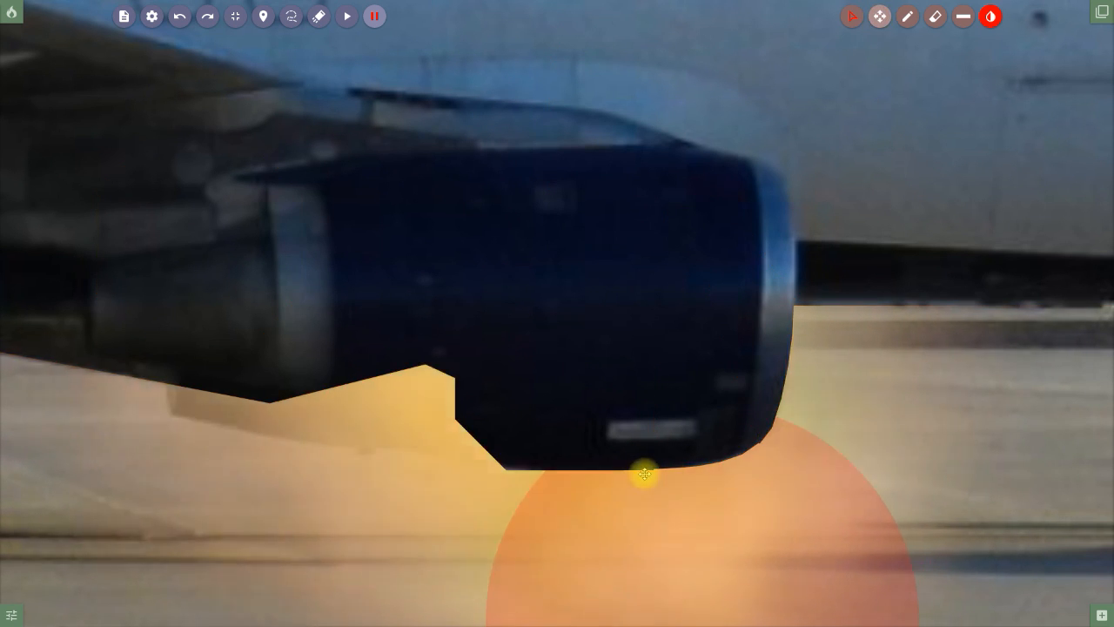
scroll(701, 504, up, 2)
scroll(707, 507, up, 4)
drag(789, 483, 705, 232)
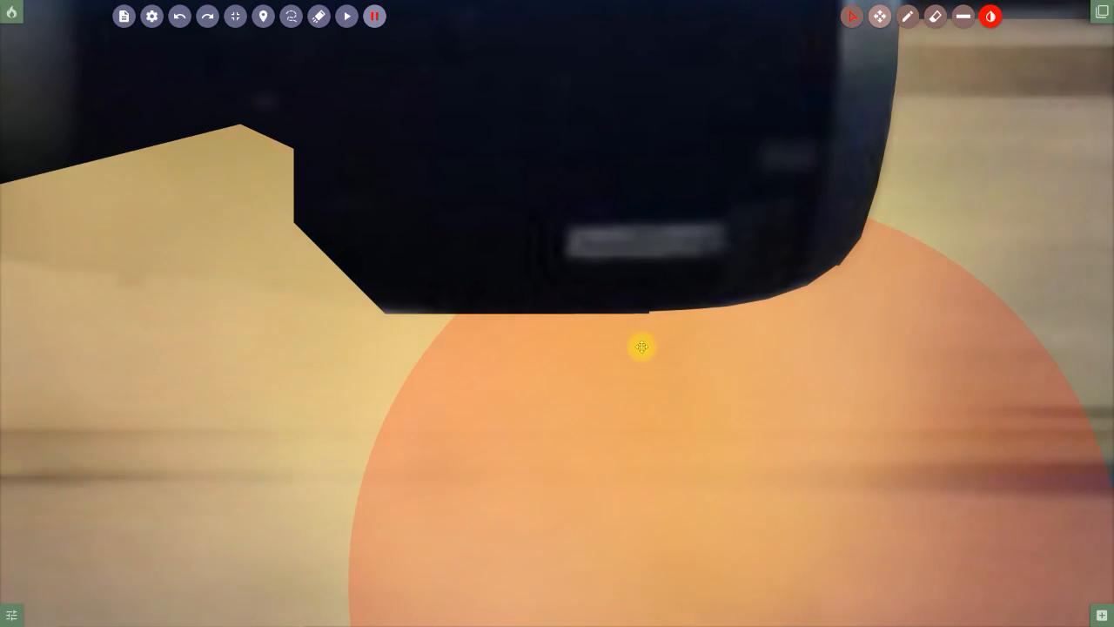
scroll(669, 331, up, 4)
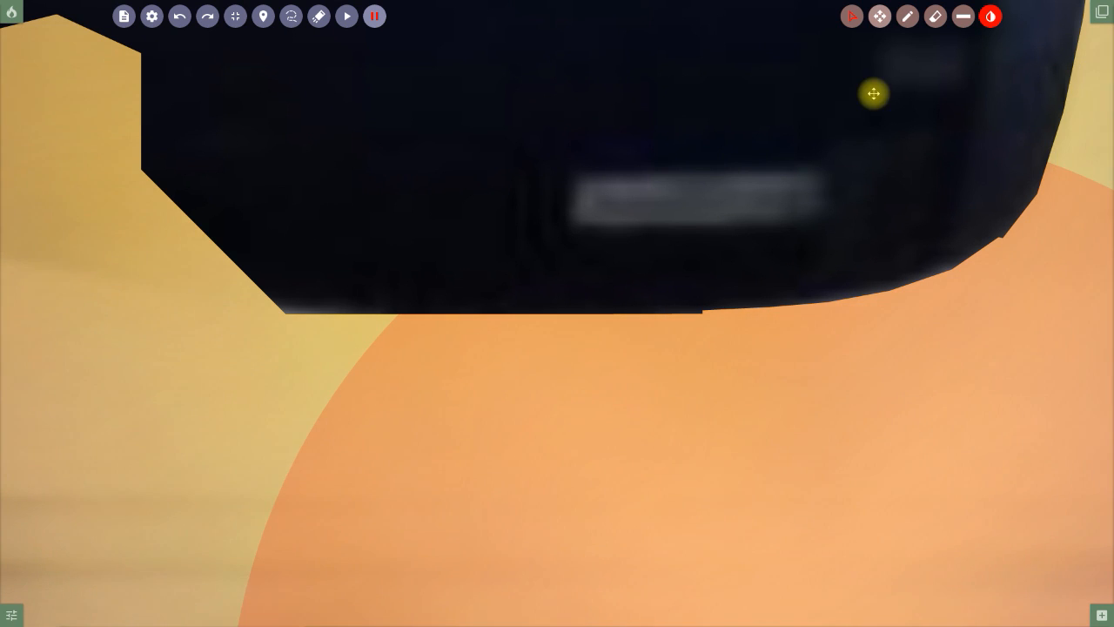
click(853, 19)
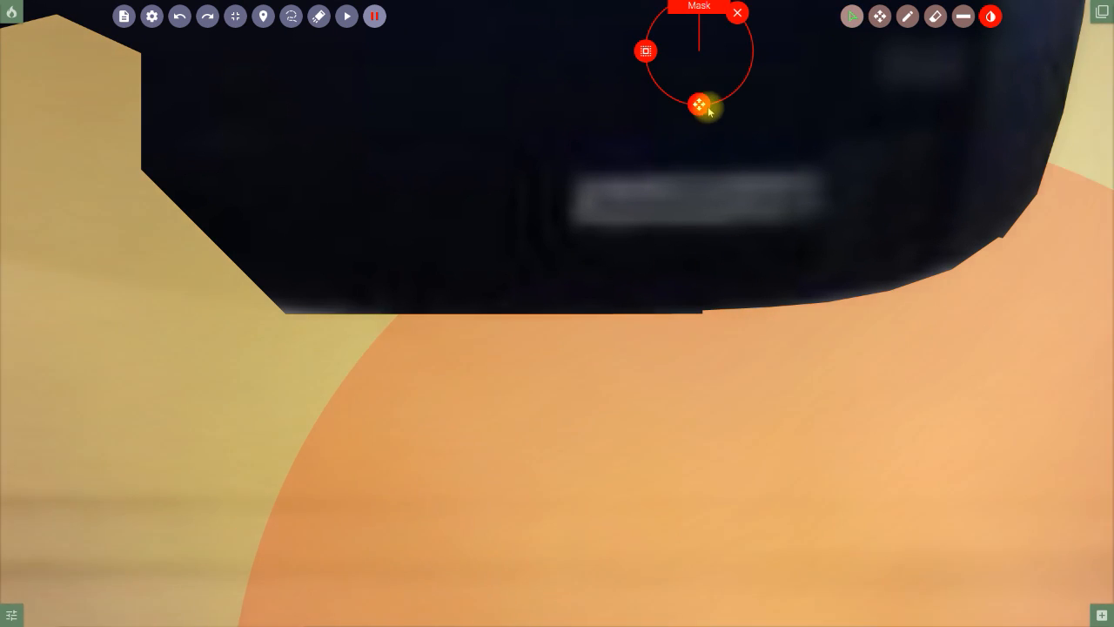
drag(699, 104, 430, 78)
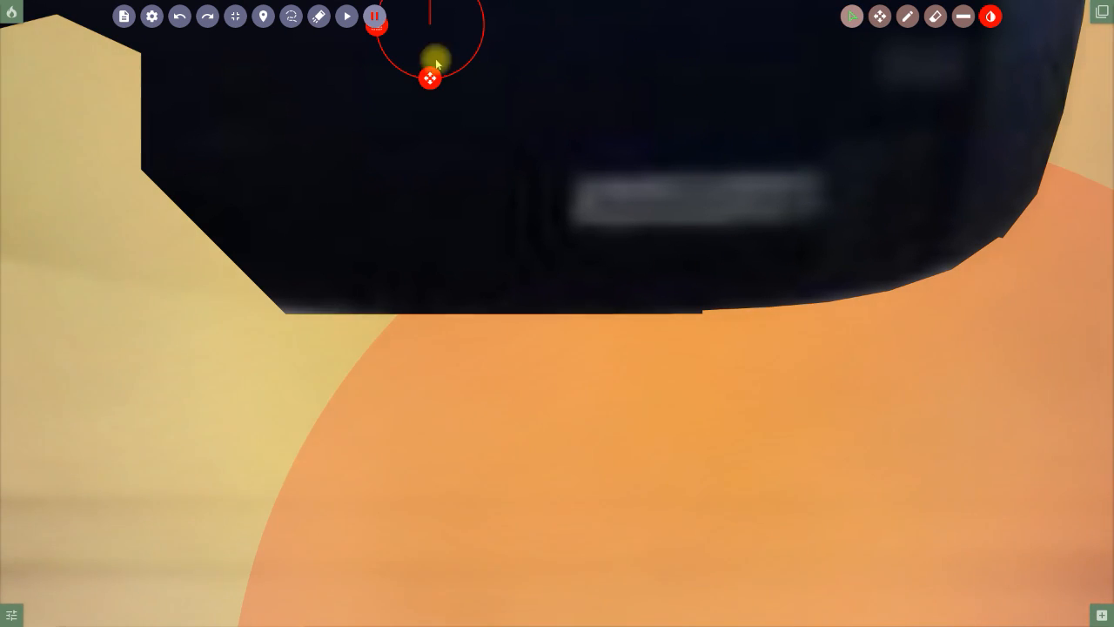
click(722, 124)
click(647, 52)
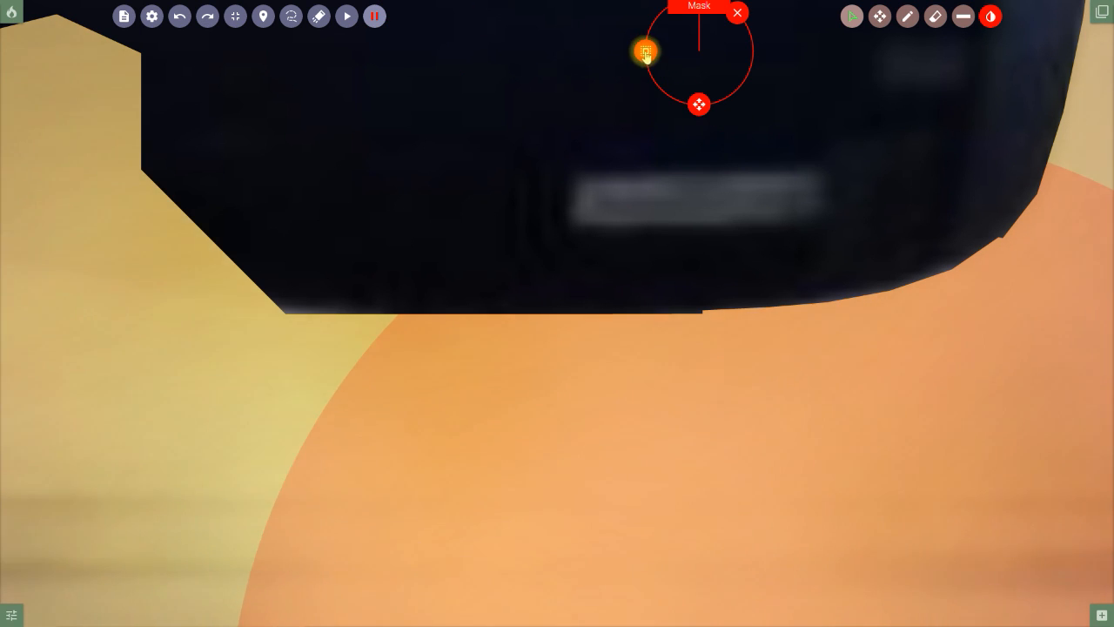
click(647, 87)
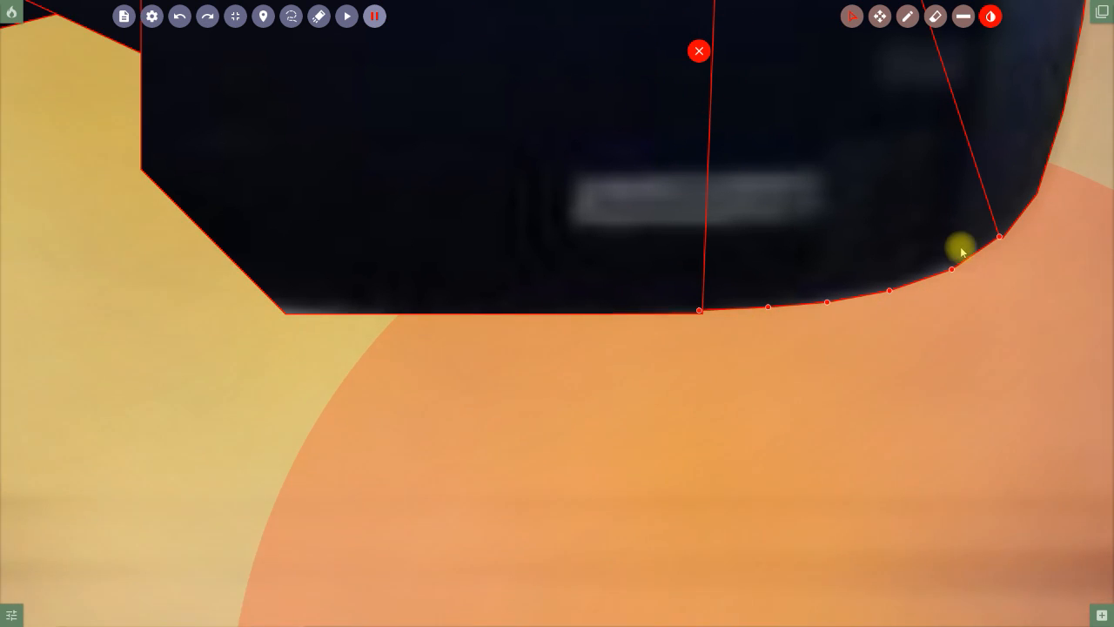
drag(999, 235, 1002, 238)
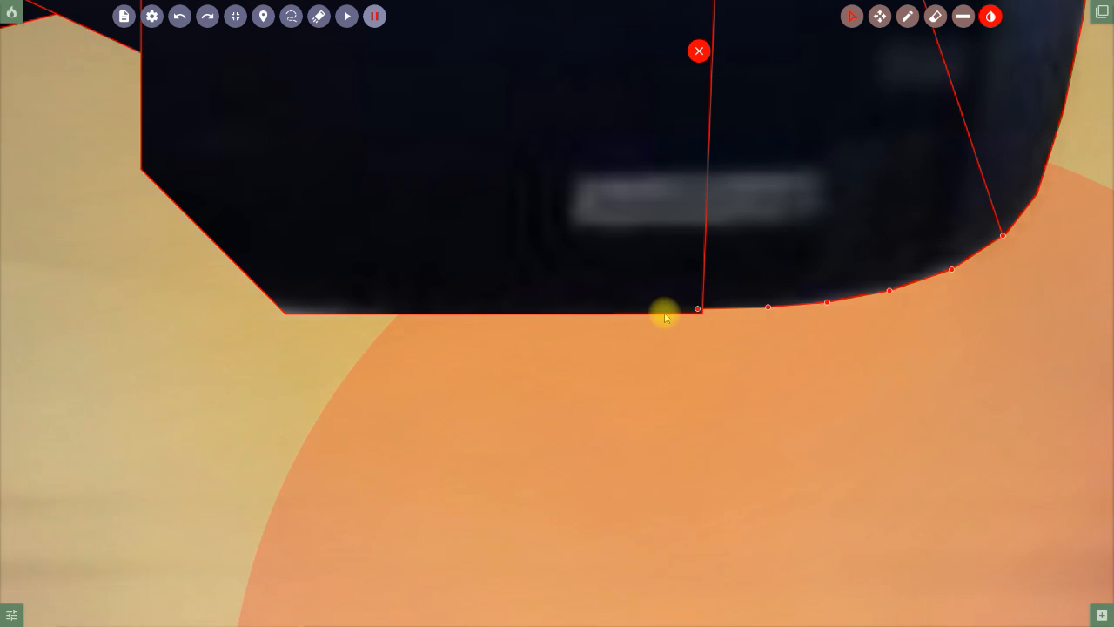
Align the rear underside mask's lower points with the engine's bottom edge and match its front corner to the adjoining mask.
click(664, 311)
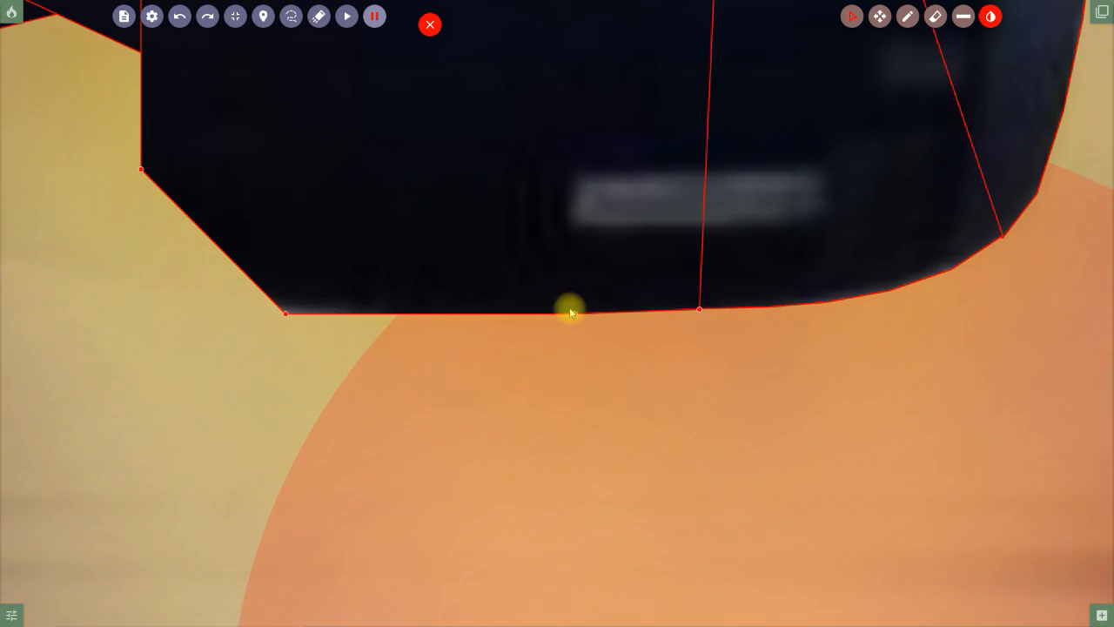
drag(286, 312, 518, 326)
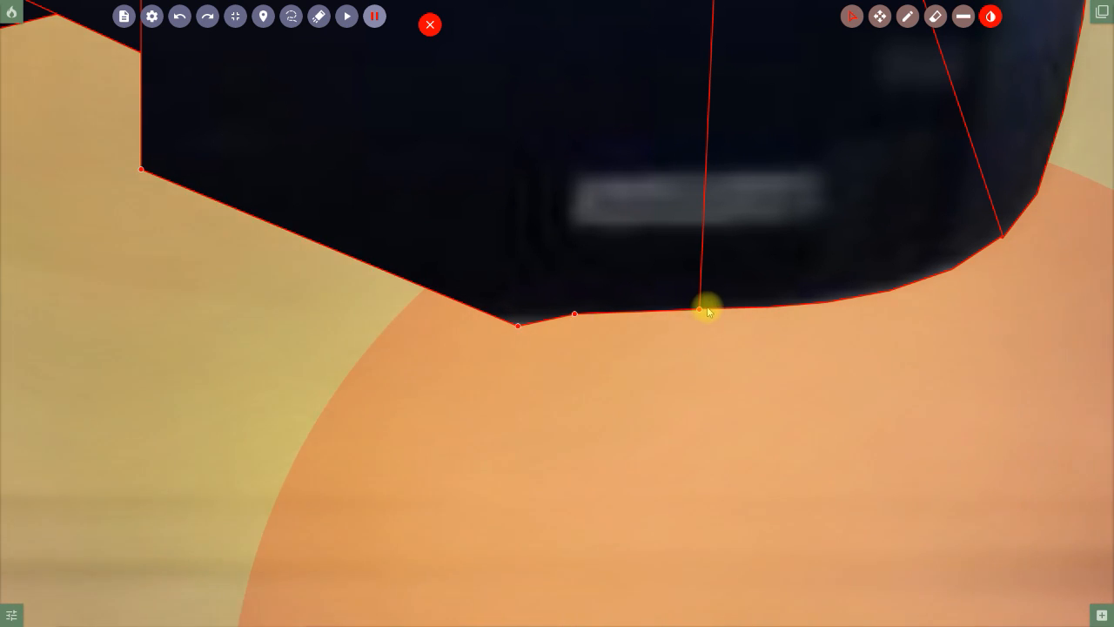
click(740, 297)
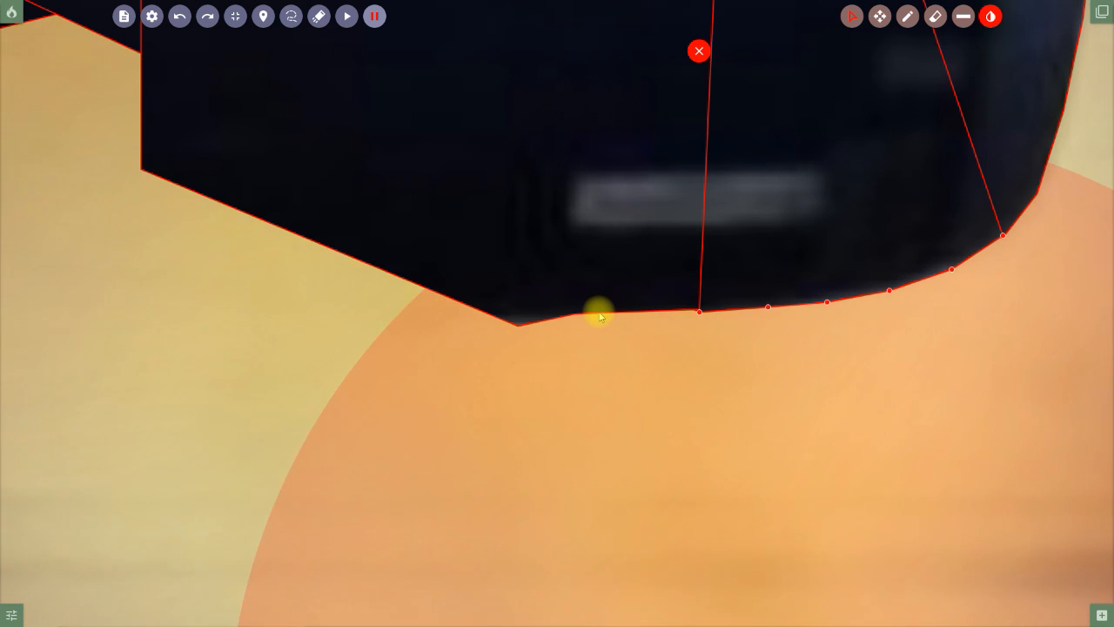
click(598, 311)
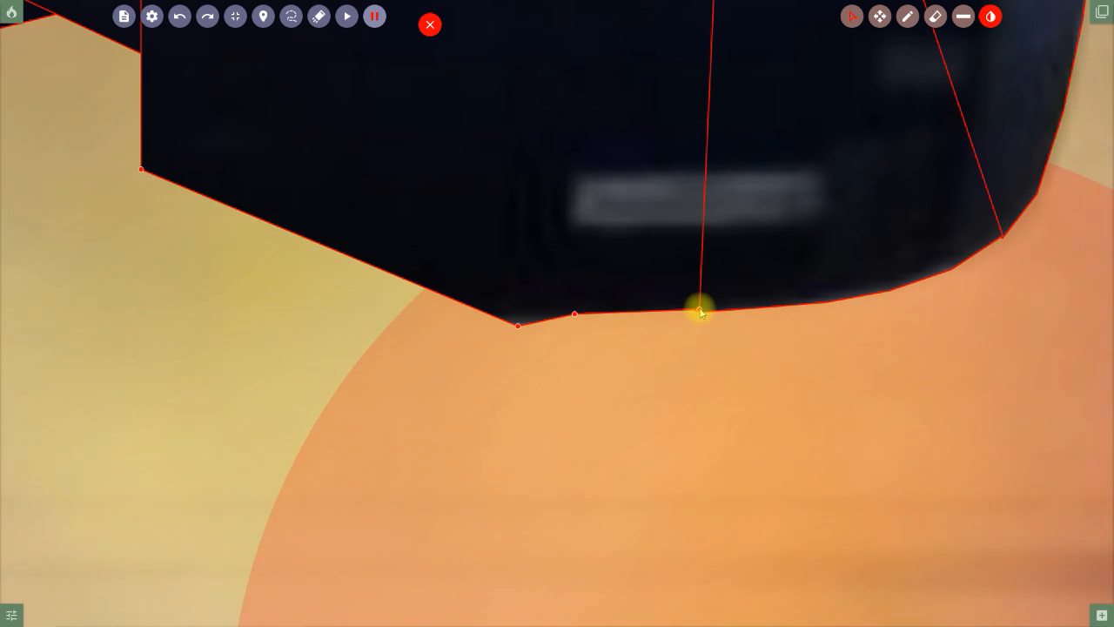
drag(699, 310, 694, 314)
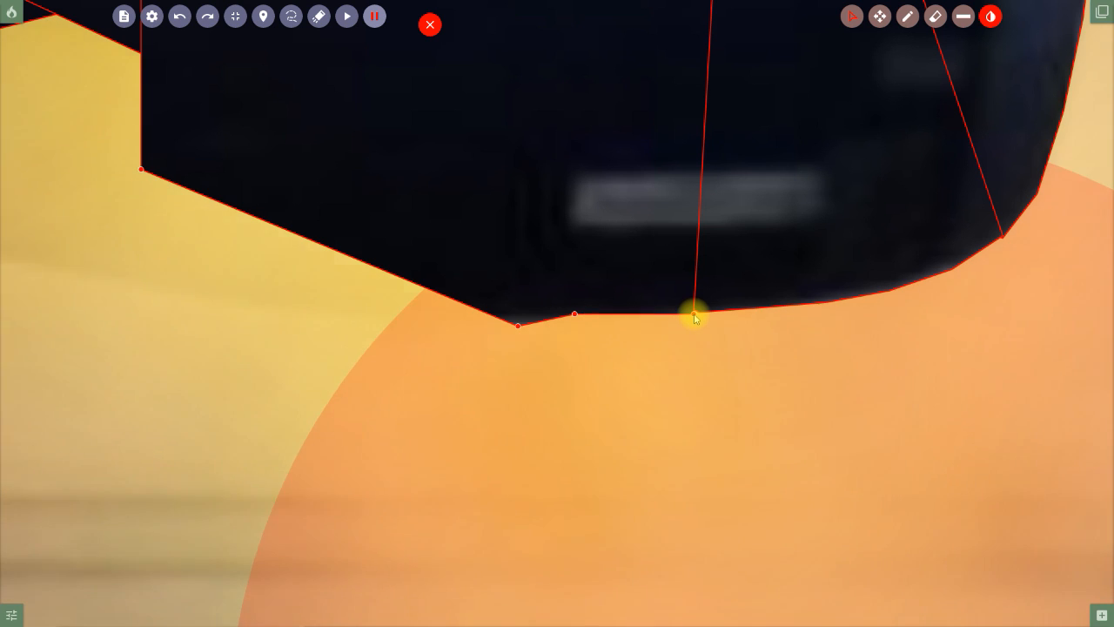
drag(697, 312, 699, 313)
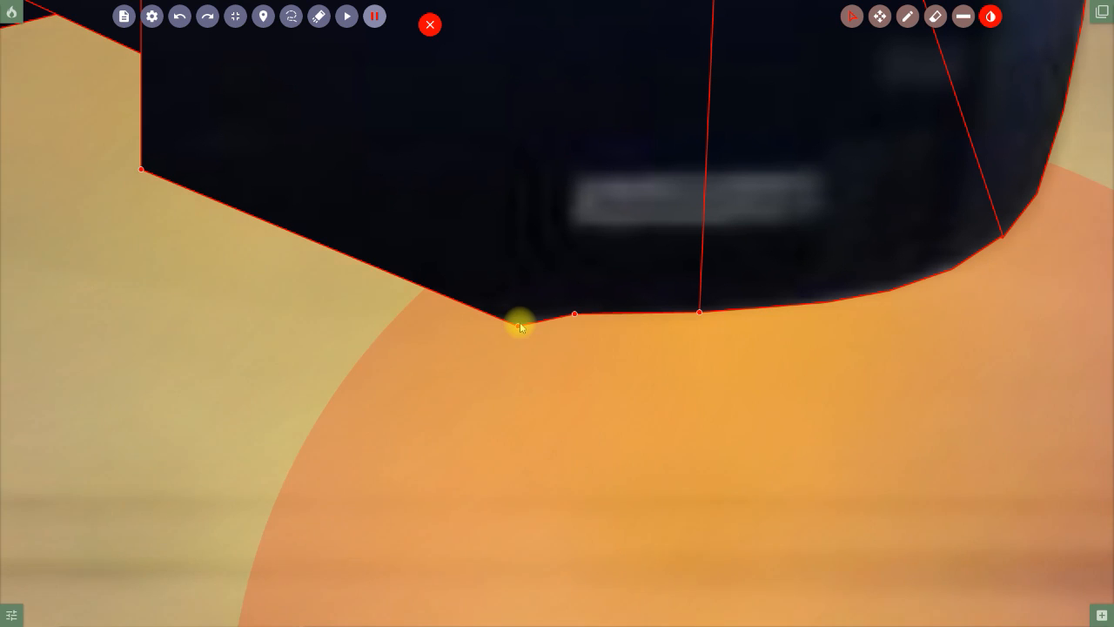
mouse_move(520, 326)
mouse_down()
mouse_move(513, 314)
mouse_move(526, 315)
mouse_up()
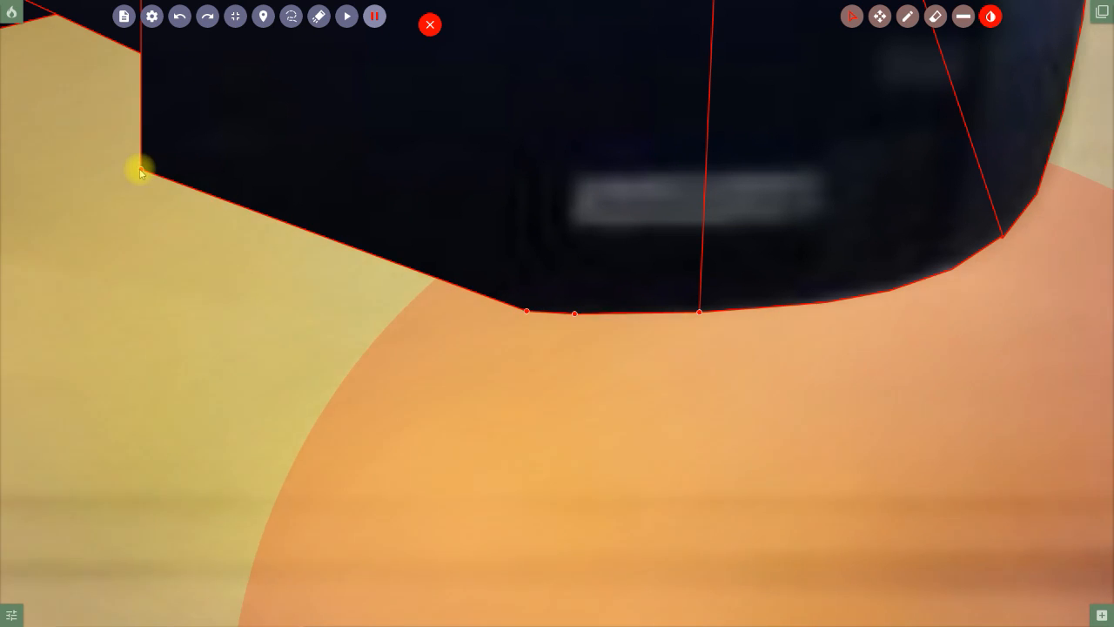
Bring the rear underside mask's rear lower point onto the engine's bottom edge and fine-tune the points in front of it along that edge.
drag(141, 170, 162, 183)
drag(232, 206, 402, 374)
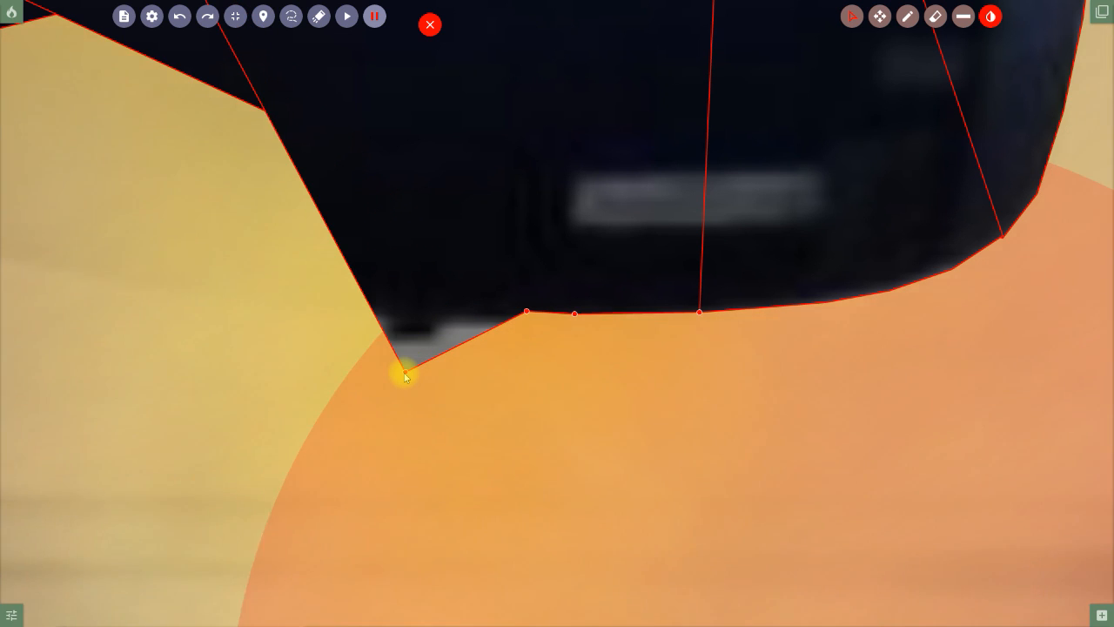
drag(527, 311, 527, 345)
drag(575, 311, 596, 322)
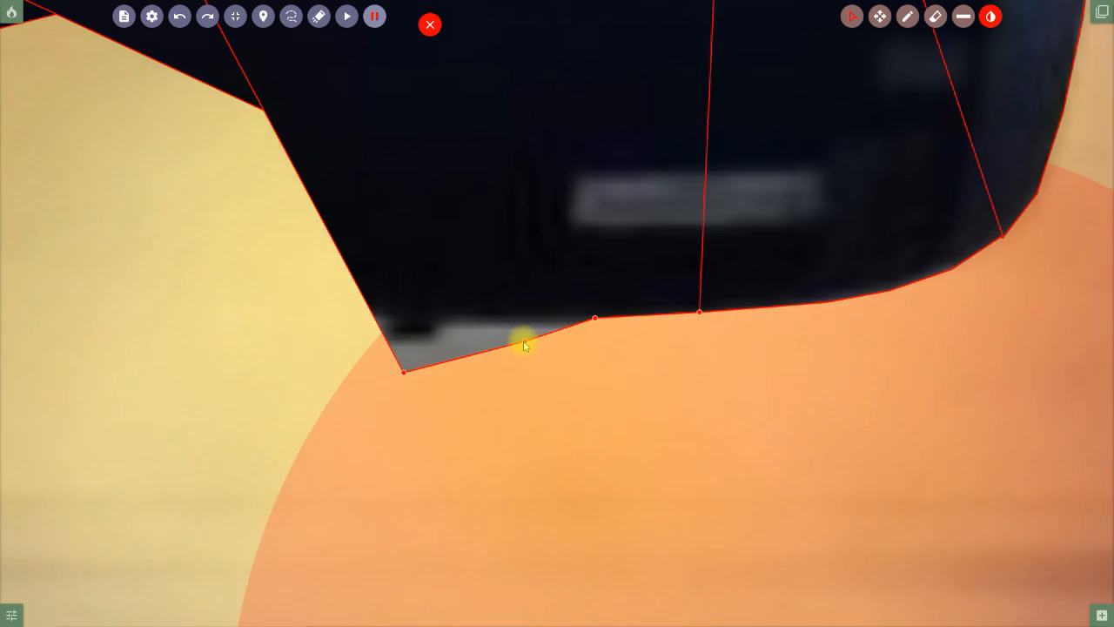
drag(522, 337, 528, 321)
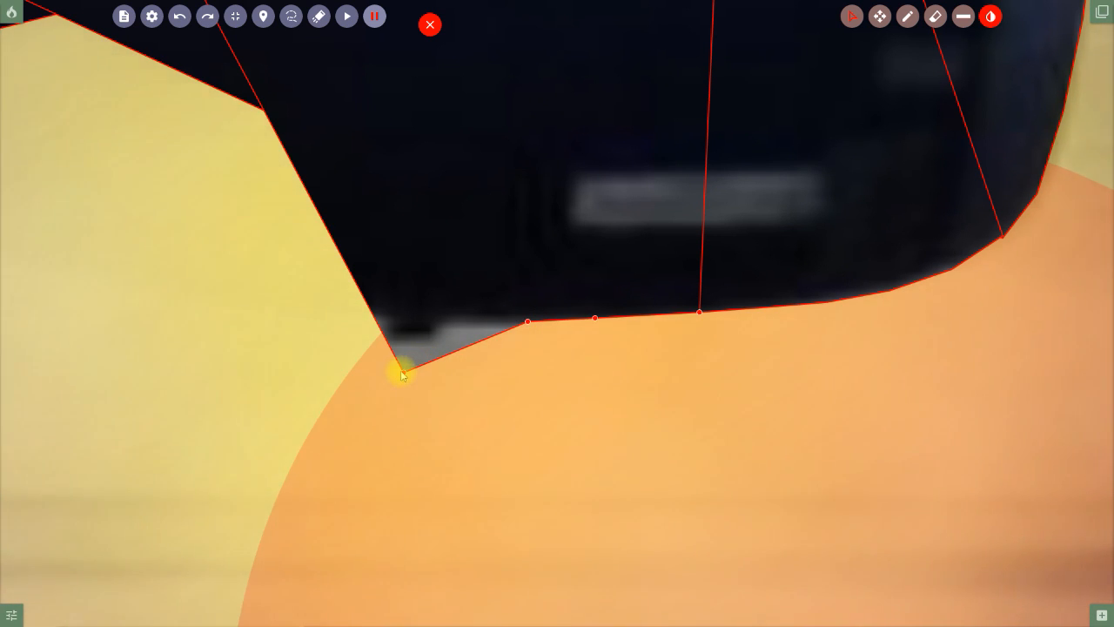
drag(406, 371, 423, 323)
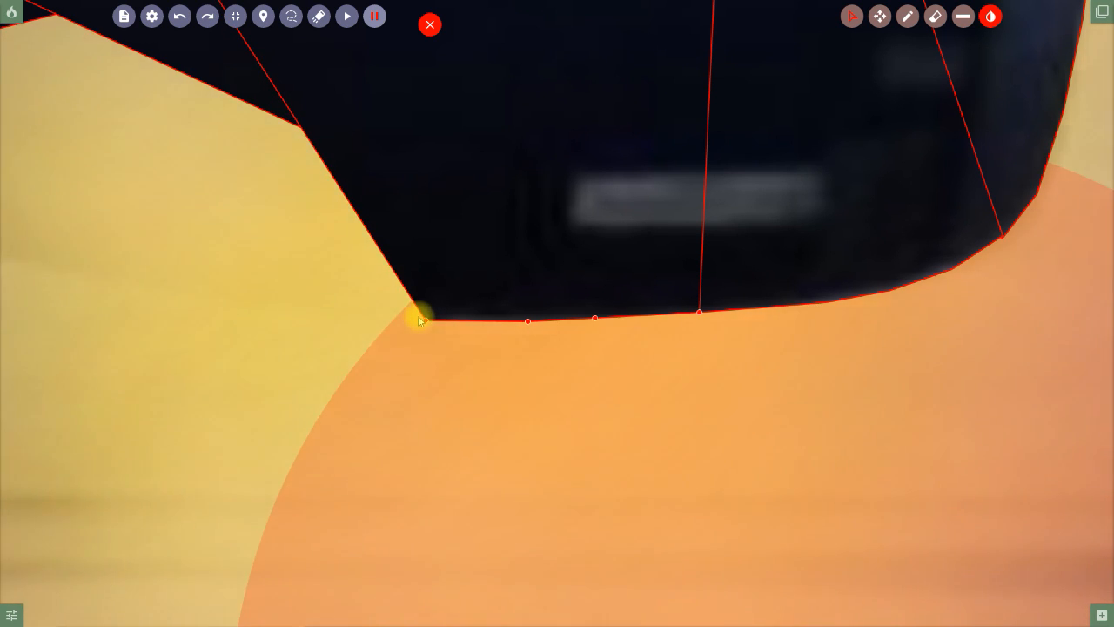
Add another mask over the engine's lower rear, open its outline and pull its lower front point down to the neighbouring mask's bottom corner.
click(556, 431)
scroll(556, 432, down, 2)
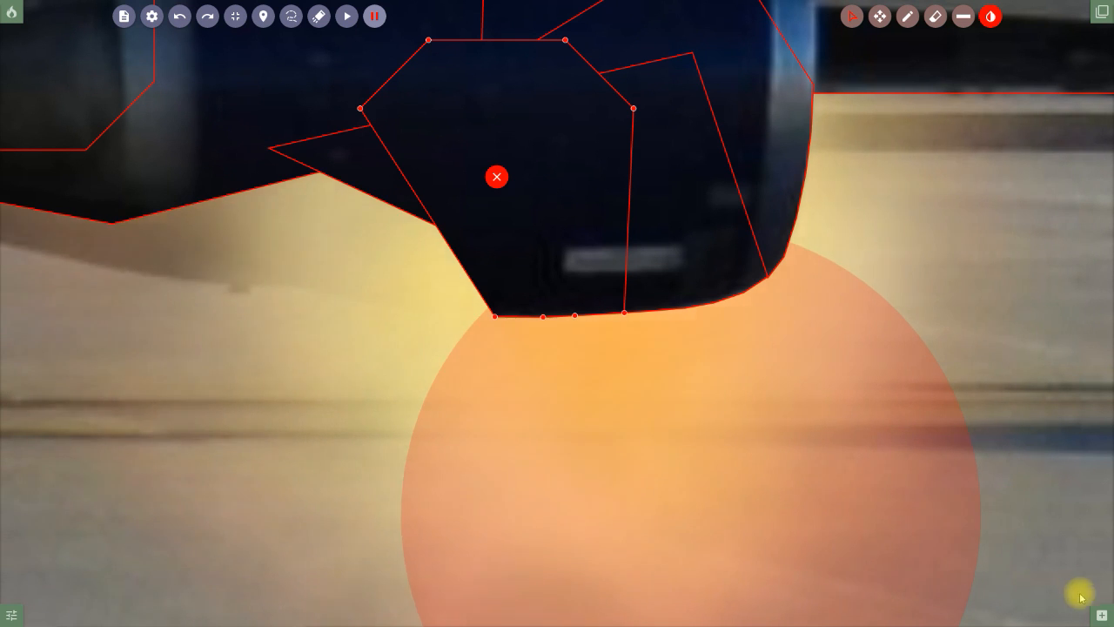
click(1101, 614)
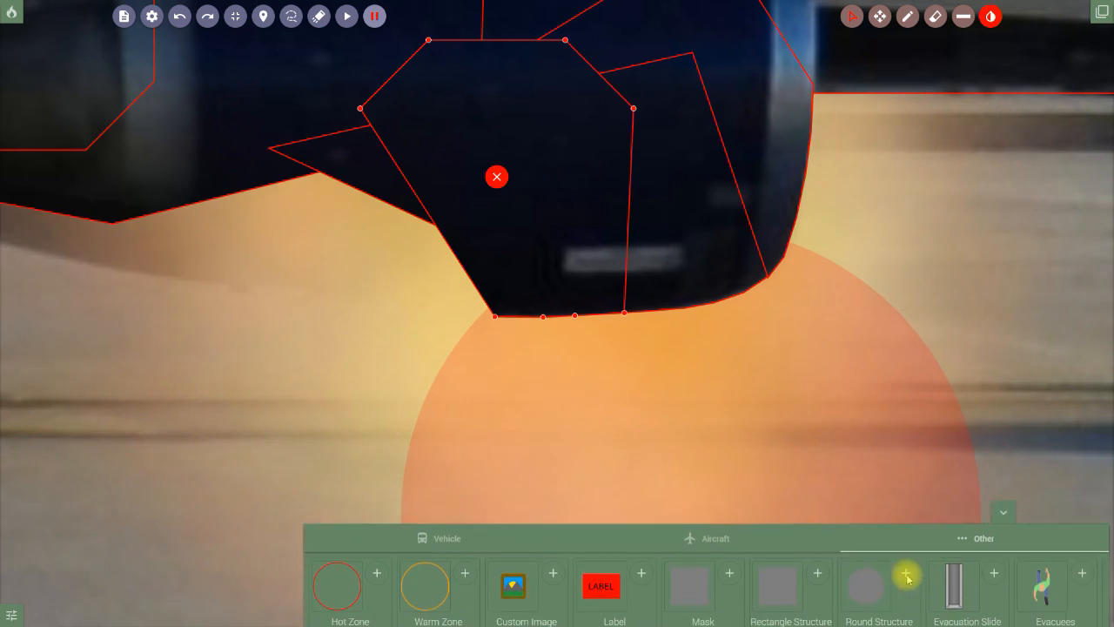
click(729, 565)
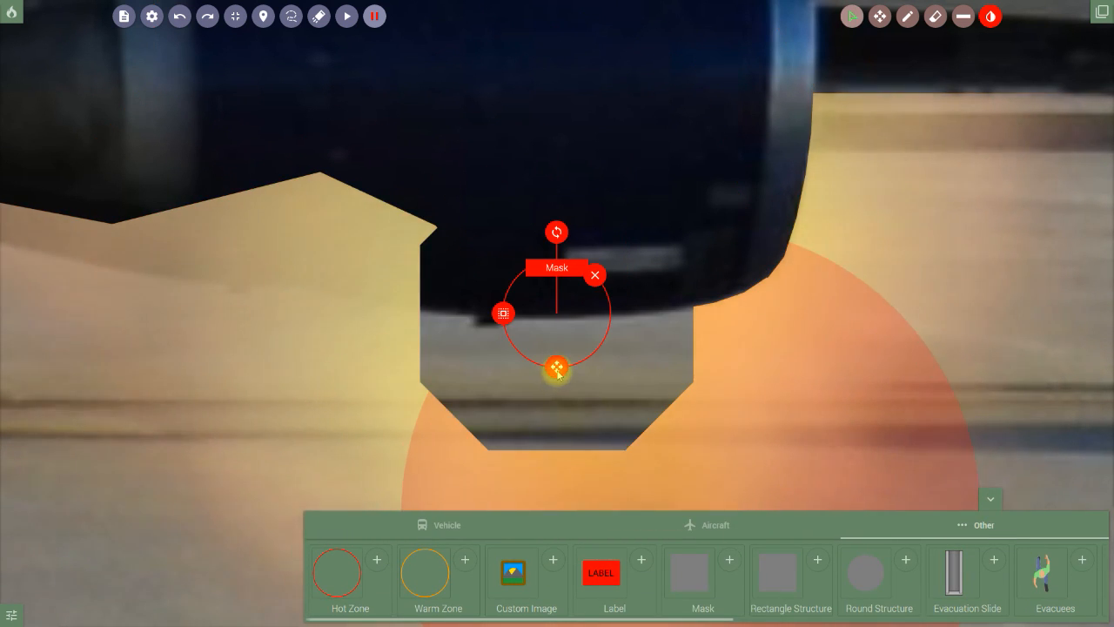
drag(551, 362, 336, 249)
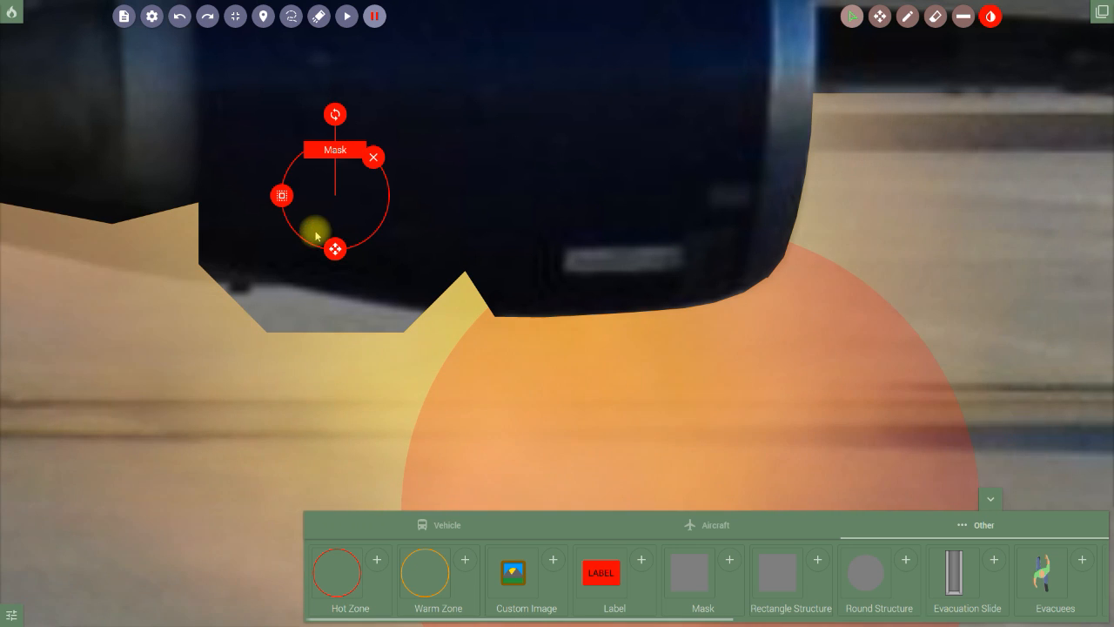
click(283, 197)
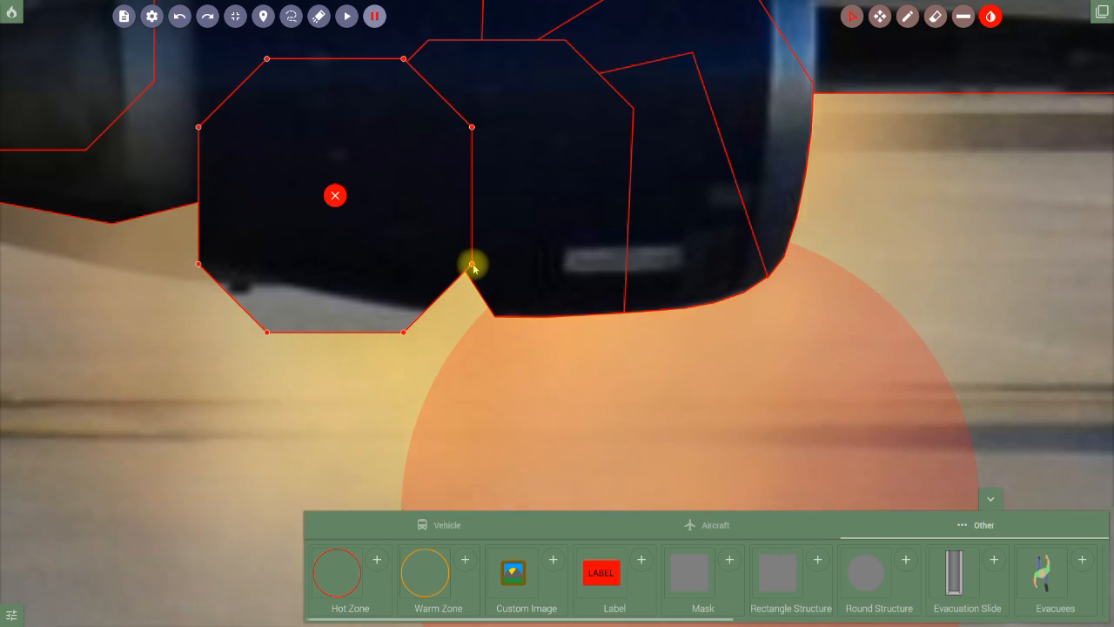
drag(473, 265, 500, 326)
Fit the new mask's lower points to the engine's bottom edge and match its front corner to the adjoining mask.
scroll(500, 340, up, 5)
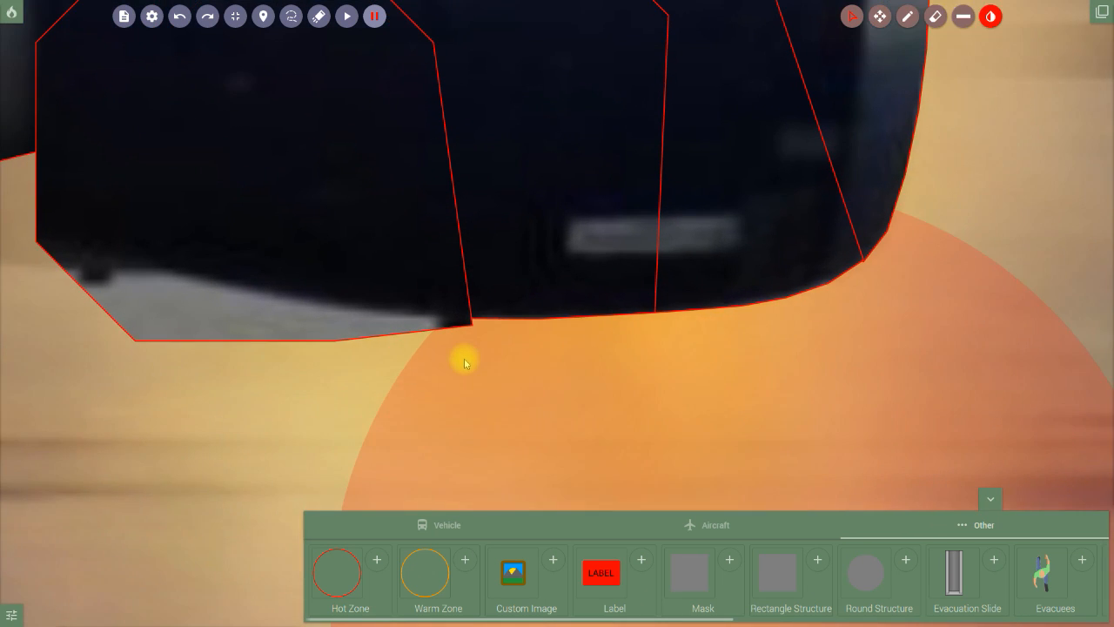
drag(454, 332, 454, 324)
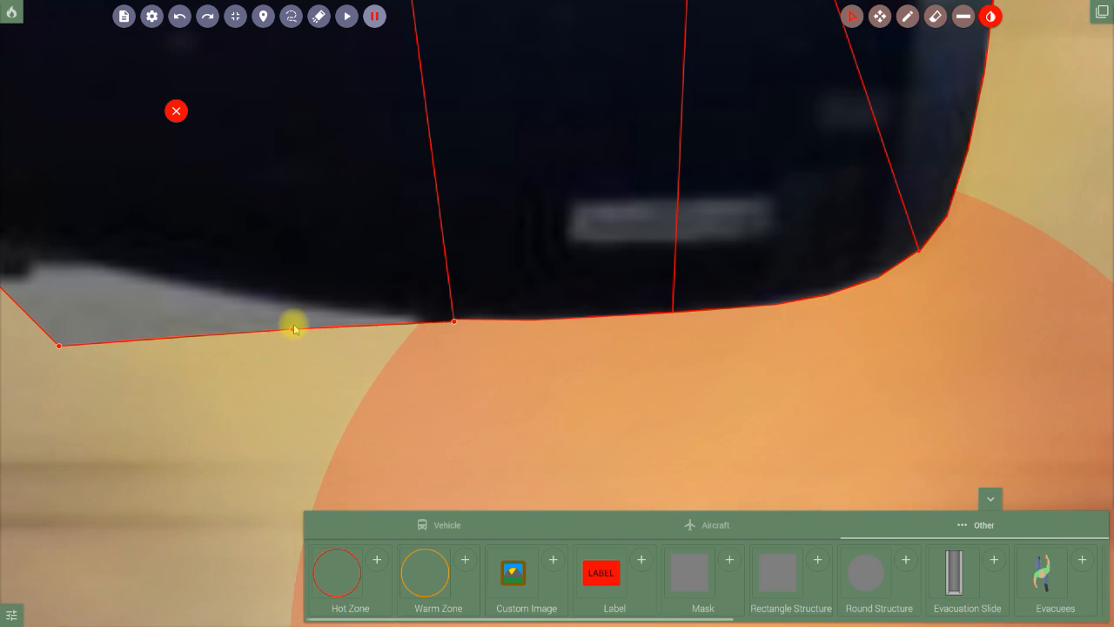
drag(293, 325, 319, 311)
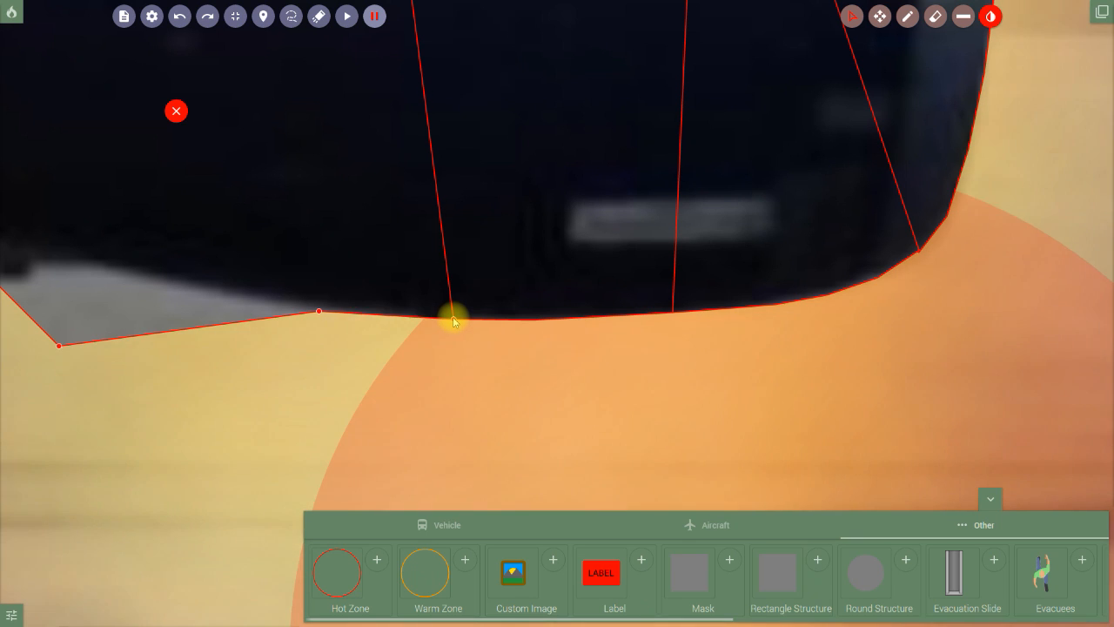
drag(452, 321, 460, 321)
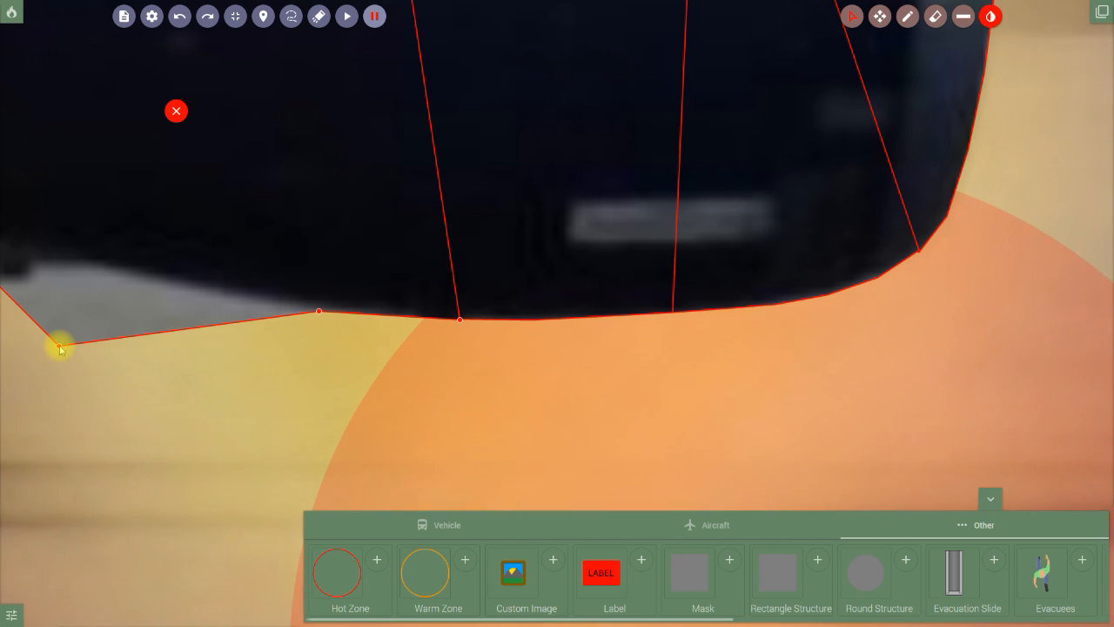
drag(74, 298, 109, 269)
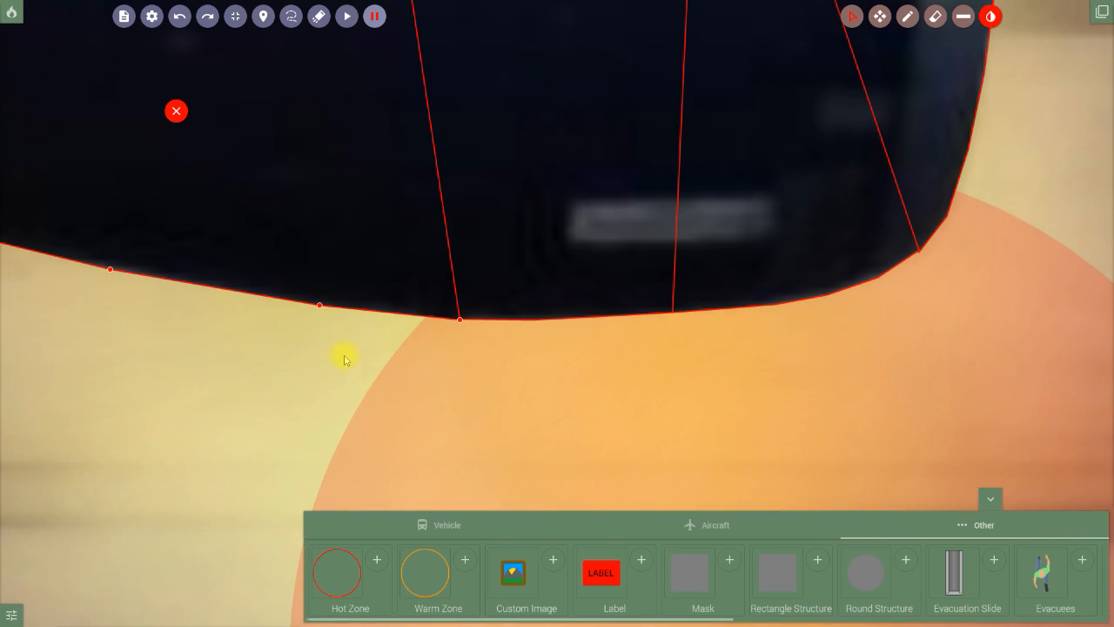
click(435, 385)
Reopen the rearmost underside mask's outline and fine-tune its rear lower corner and the point in front of it along the engine's bottom edge.
scroll(435, 384, down, 3)
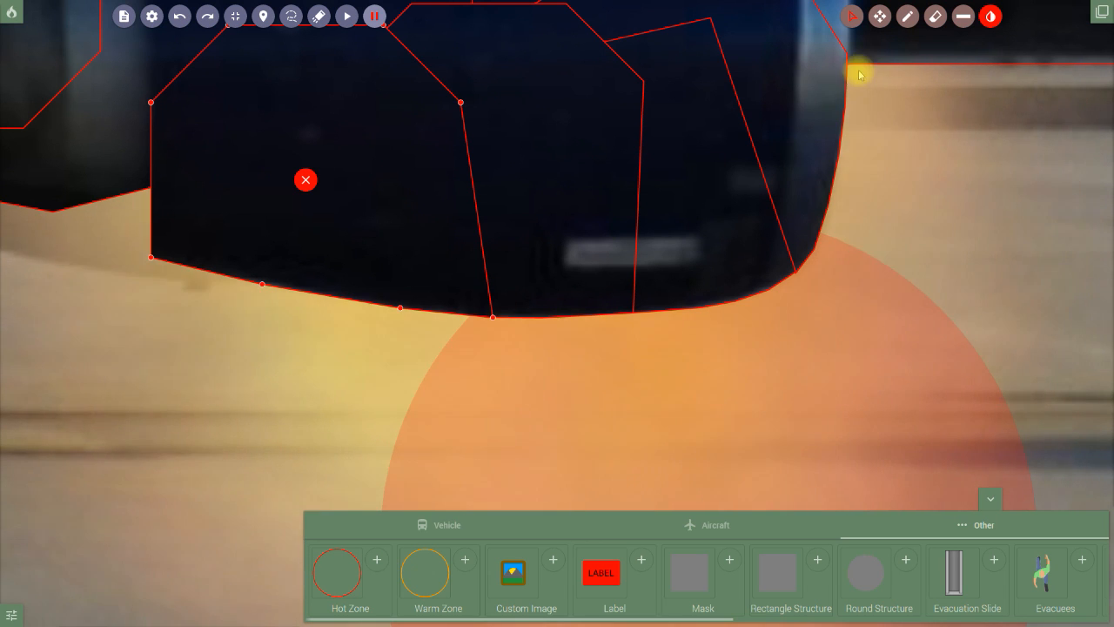
click(880, 19)
drag(407, 379, 760, 418)
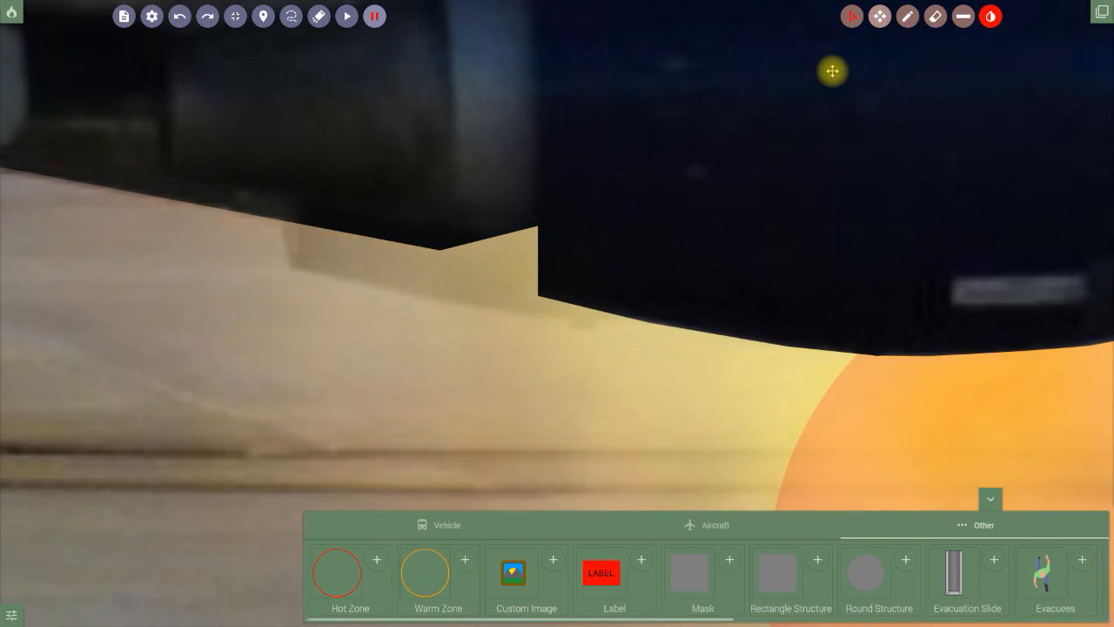
click(853, 17)
click(665, 230)
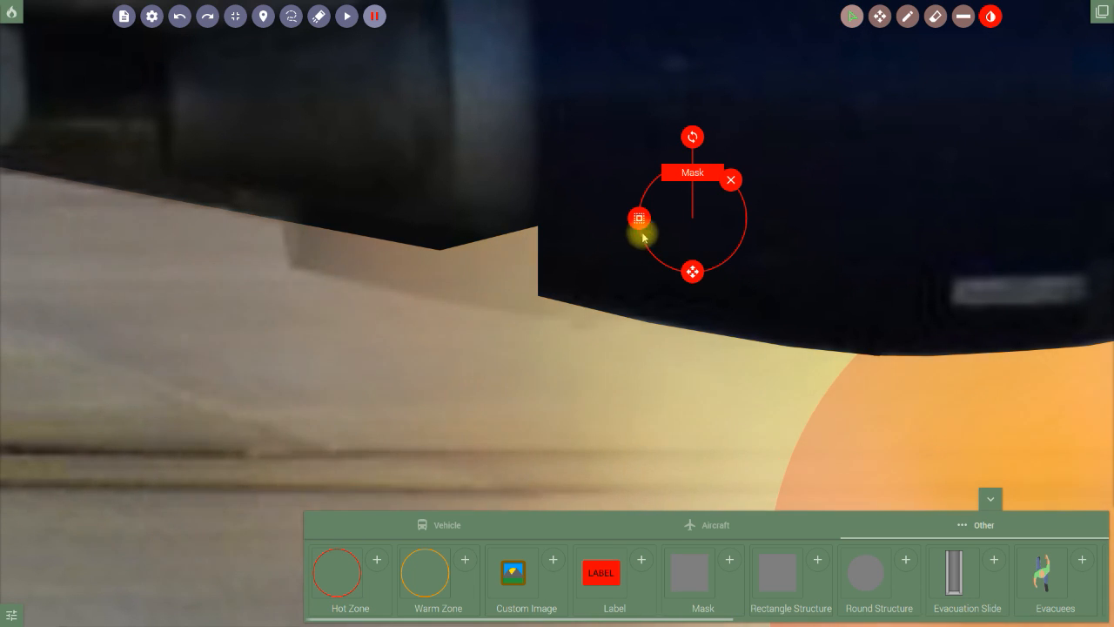
click(639, 218)
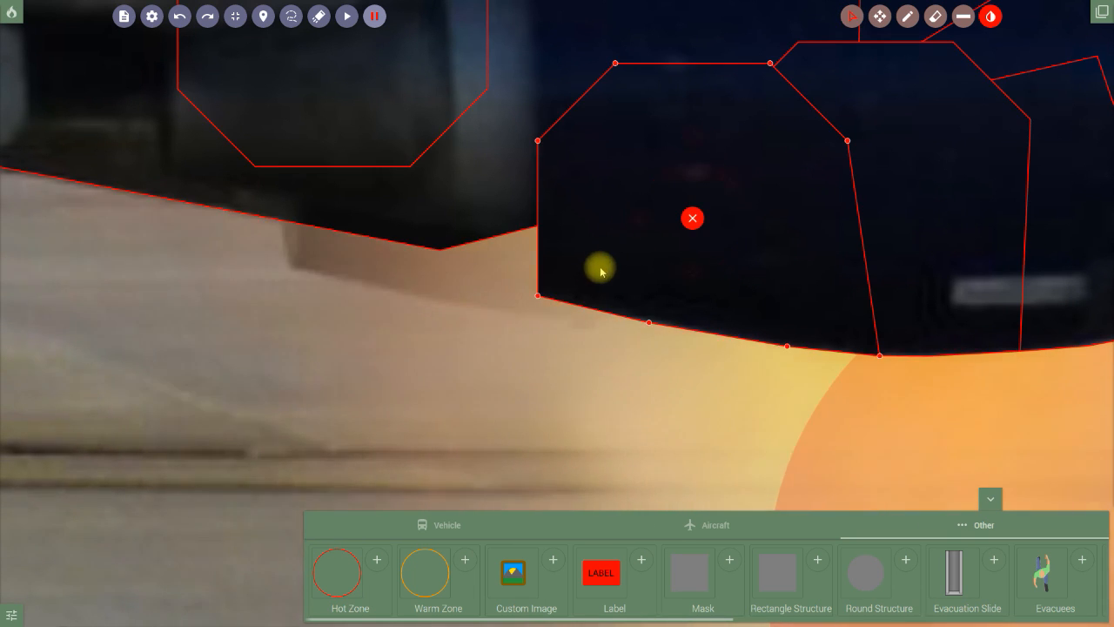
scroll(552, 316, up, 3)
click(534, 298)
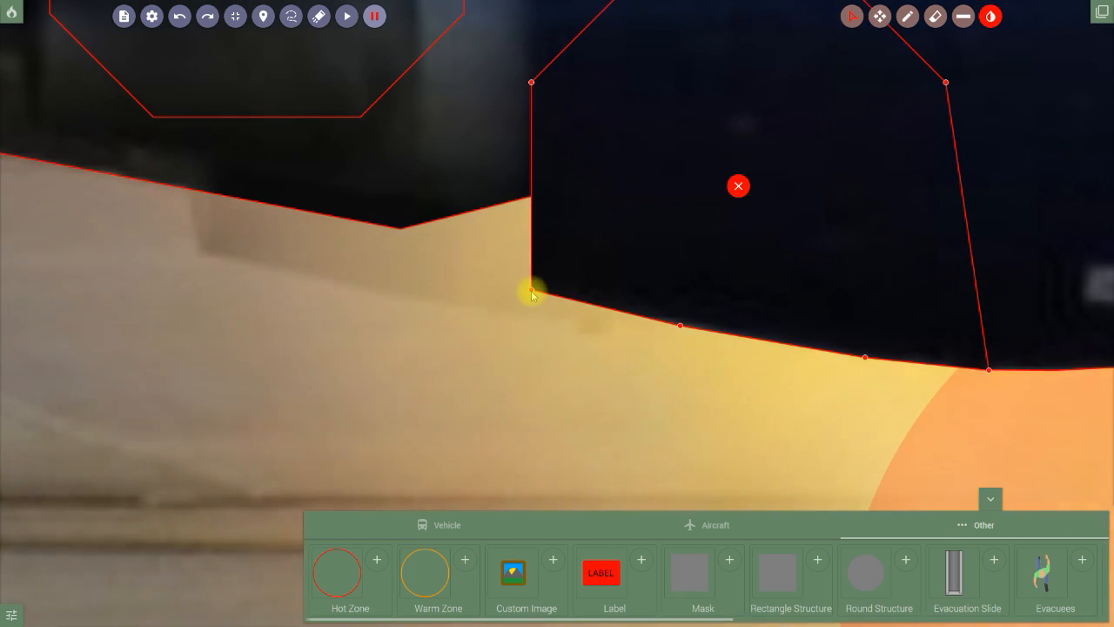
drag(534, 300, 522, 311)
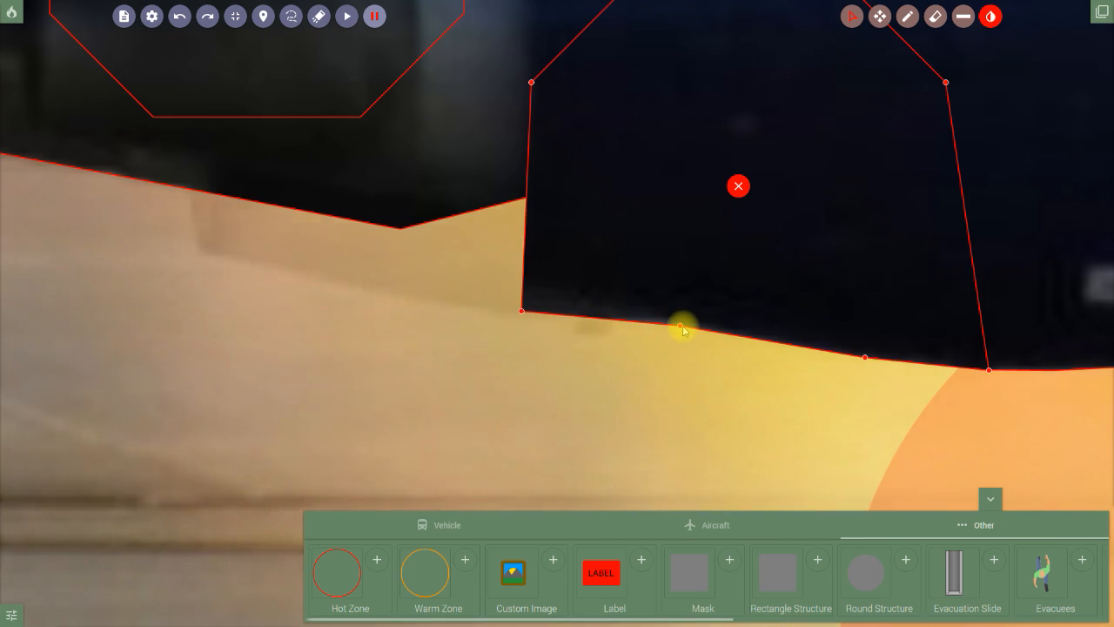
drag(679, 325, 668, 324)
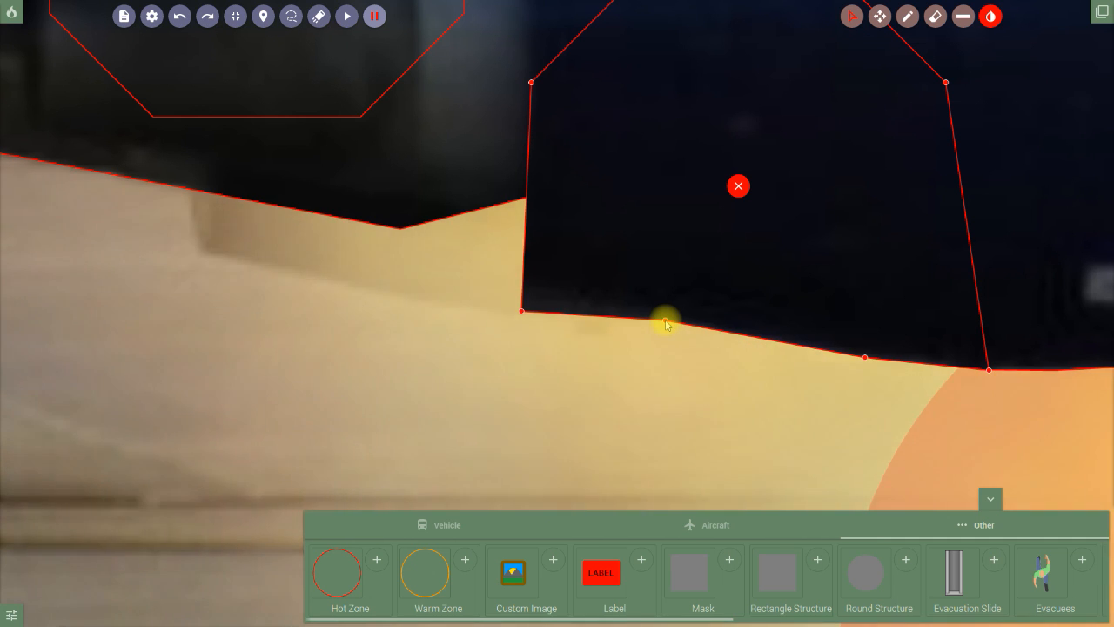
drag(522, 311, 523, 315)
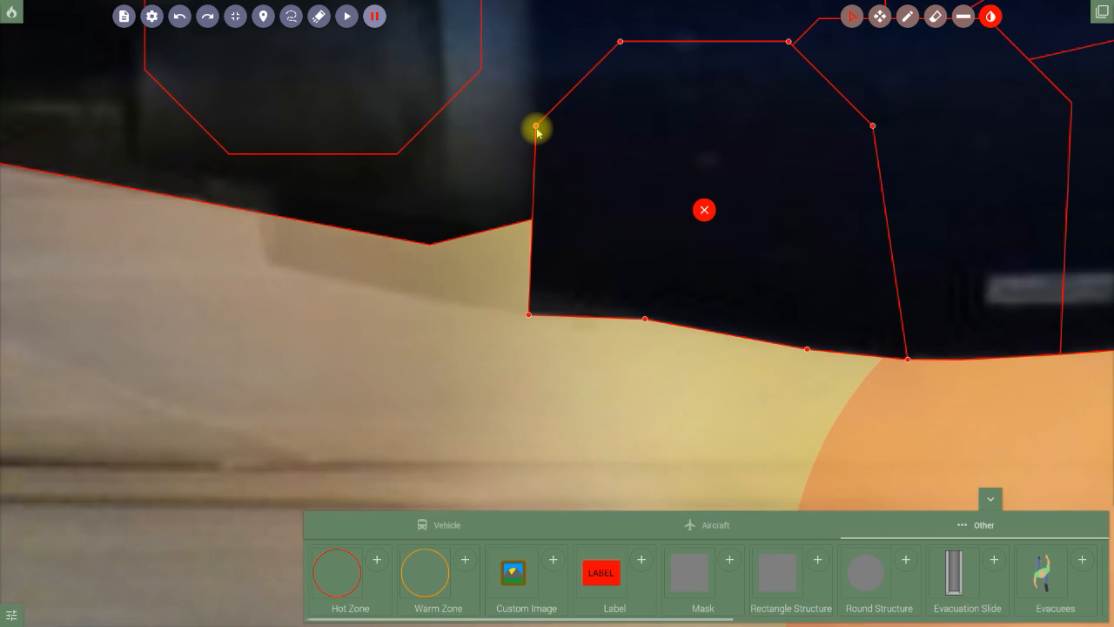
Stretch the rearmost underside mask back to the engine's exhaust, placing its rear points on the lower edge and above it.
drag(535, 126, 437, 165)
drag(368, 207, 269, 266)
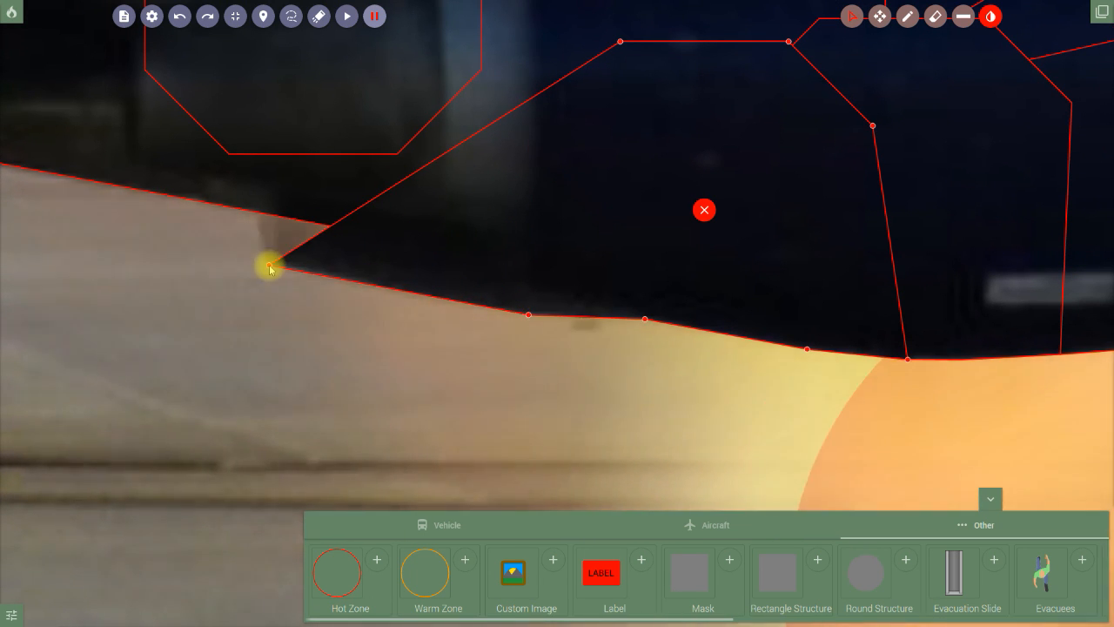
drag(618, 43, 241, 74)
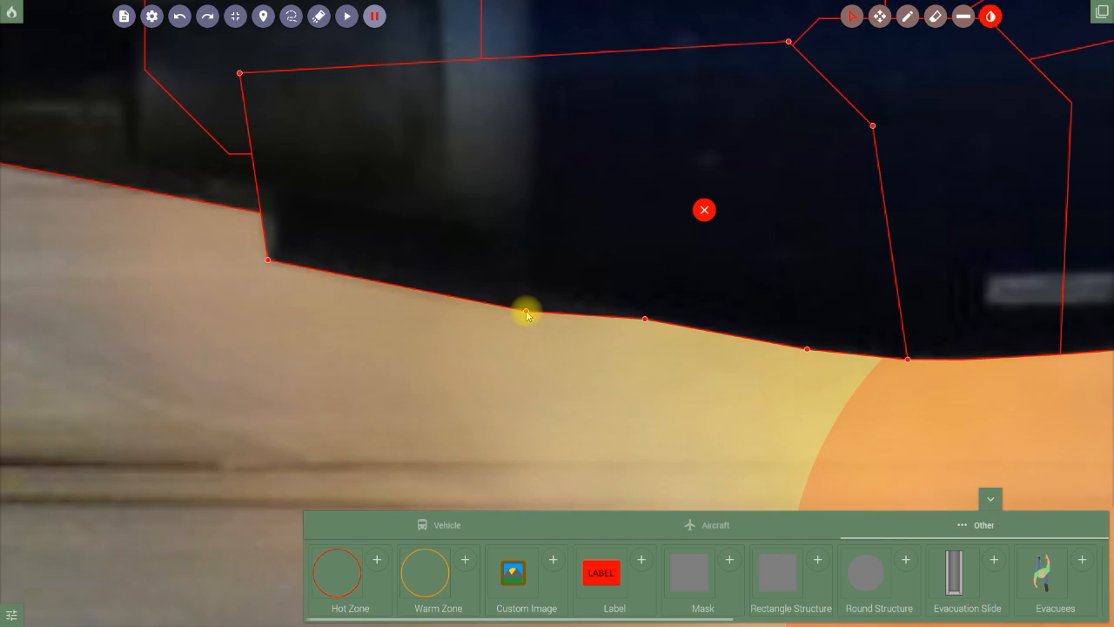
Close the object library and examine the masked engine edge and both fires against the whole aircraft.
click(597, 397)
scroll(597, 398, down, 2)
scroll(597, 397, down, 4)
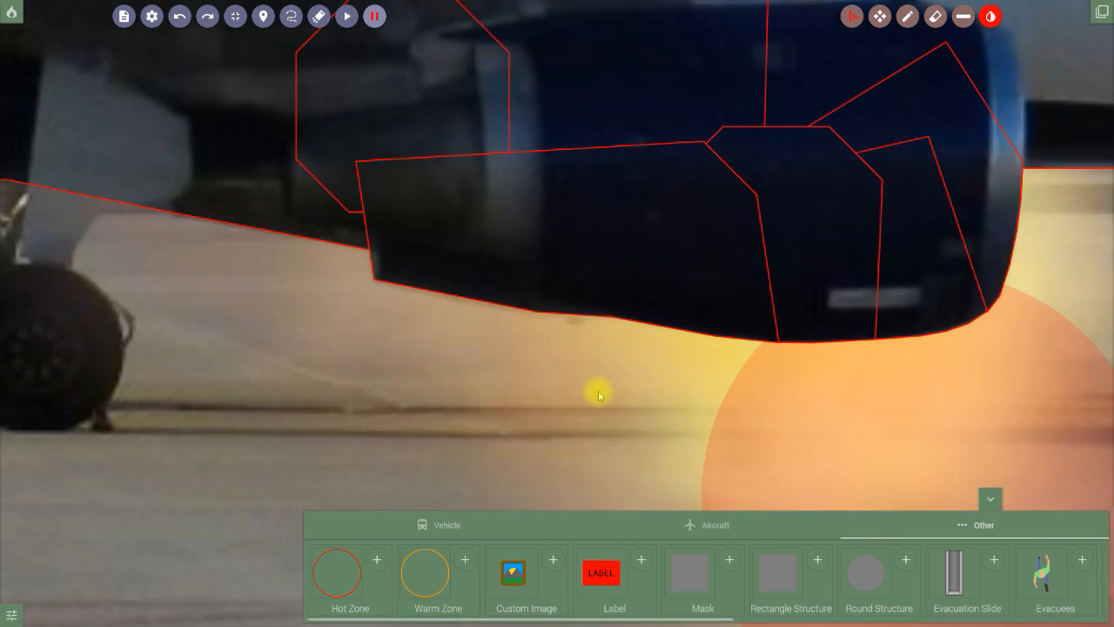
scroll(600, 398, down, 4)
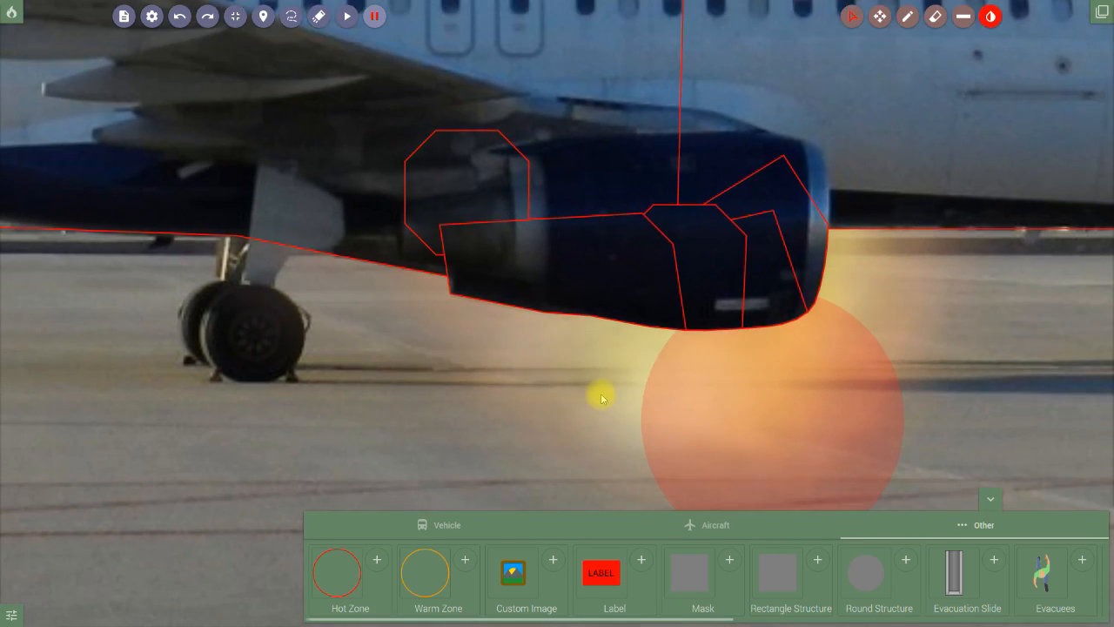
click(602, 281)
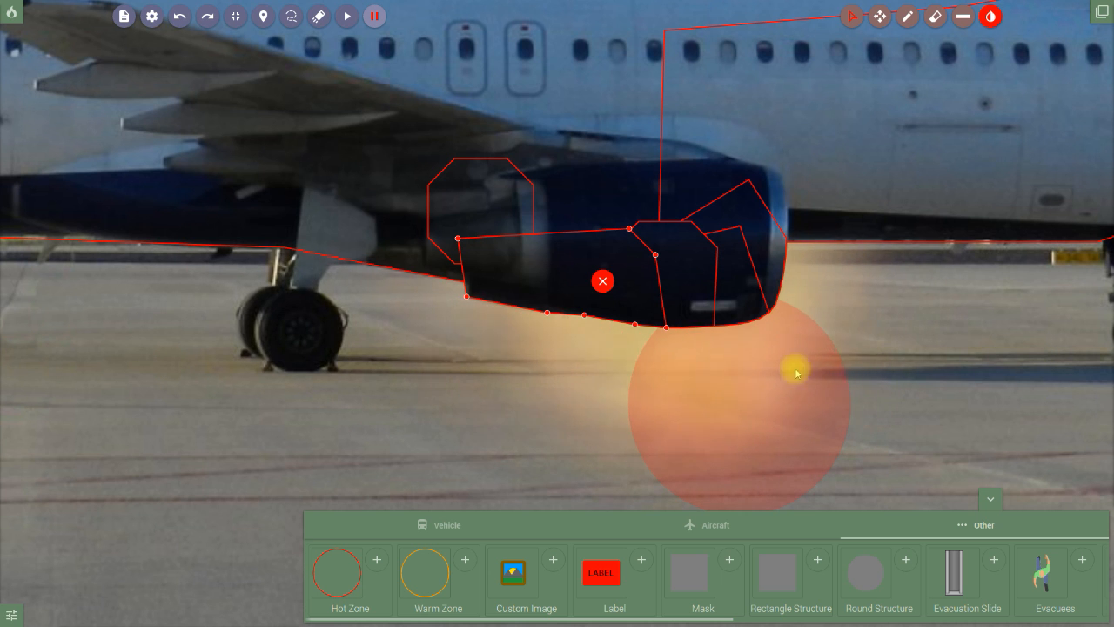
click(992, 499)
click(956, 407)
scroll(959, 399, down, 5)
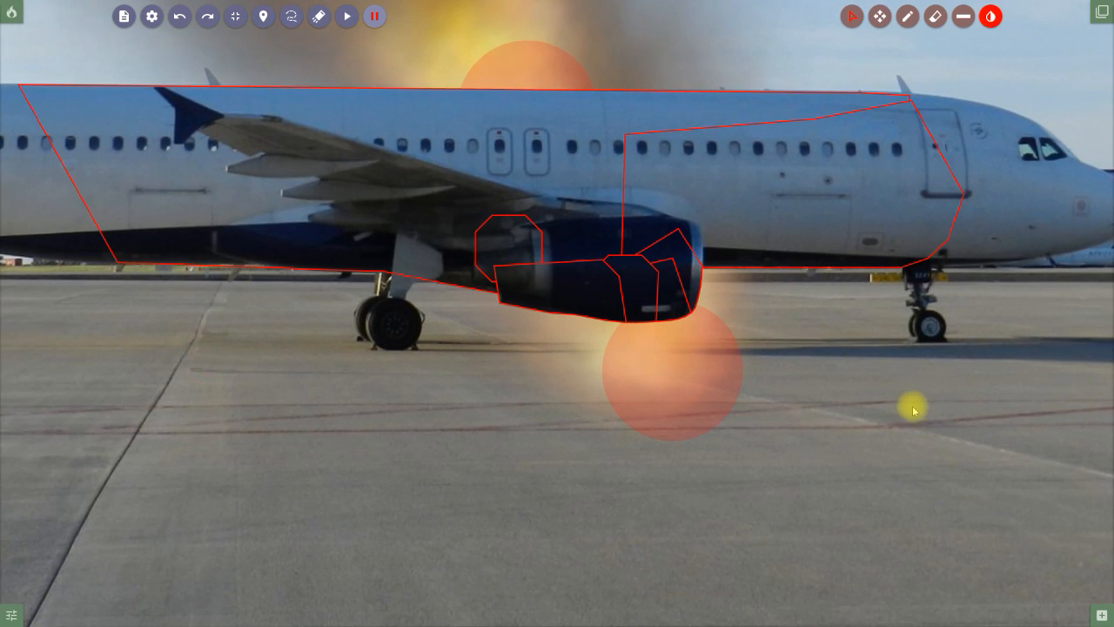
scroll(905, 402, down, 2)
scroll(800, 381, down, 2)
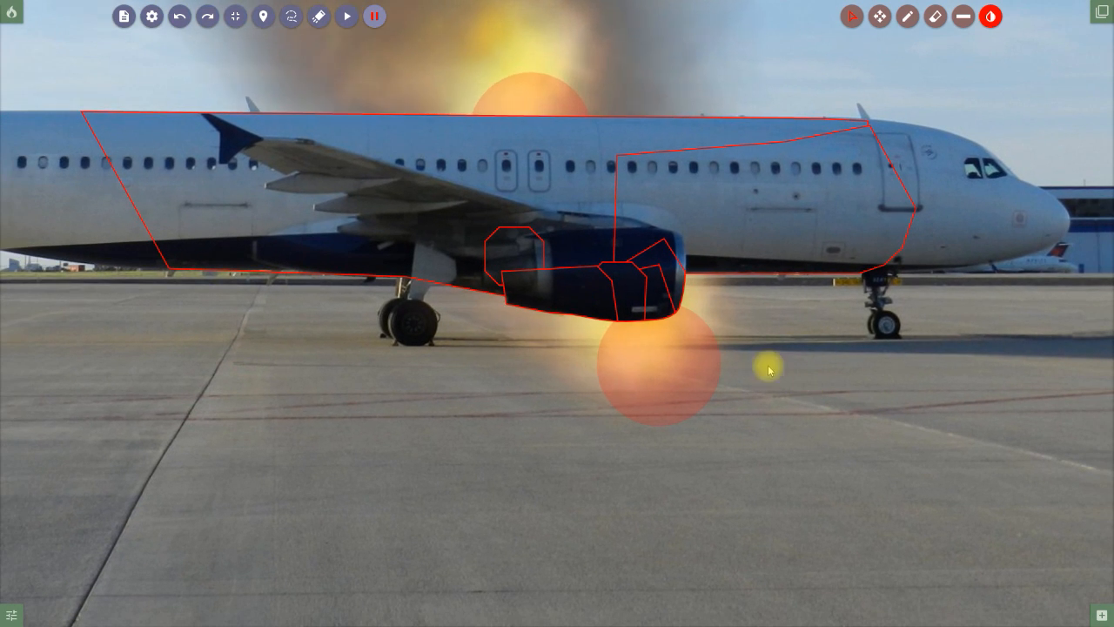
click(602, 306)
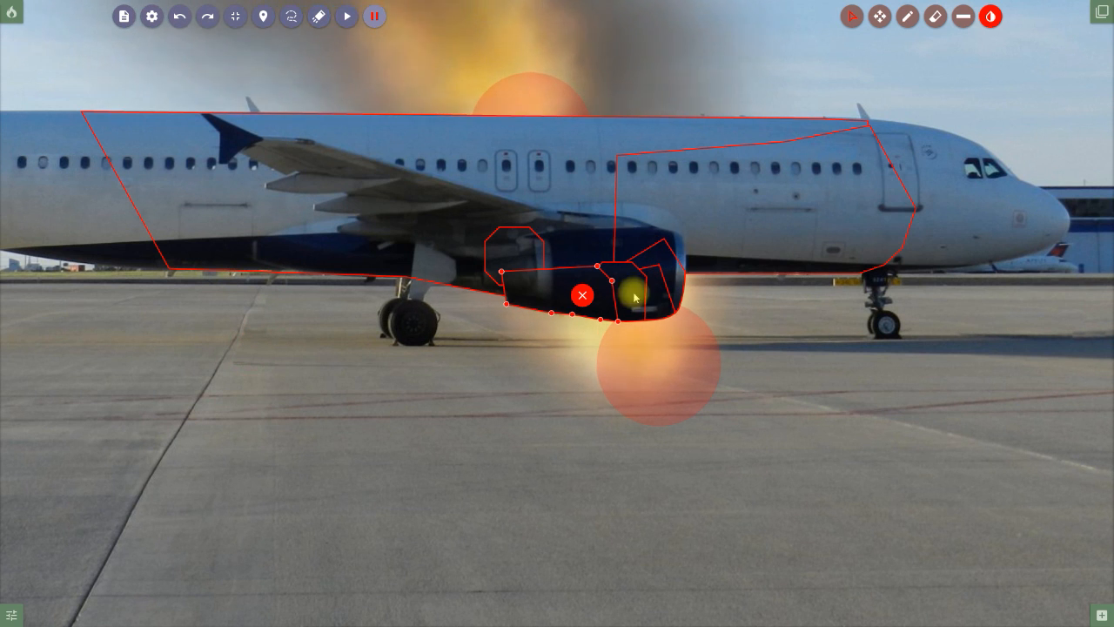
Add a new mask and place it over the fire on the ground just below the engine.
click(1102, 616)
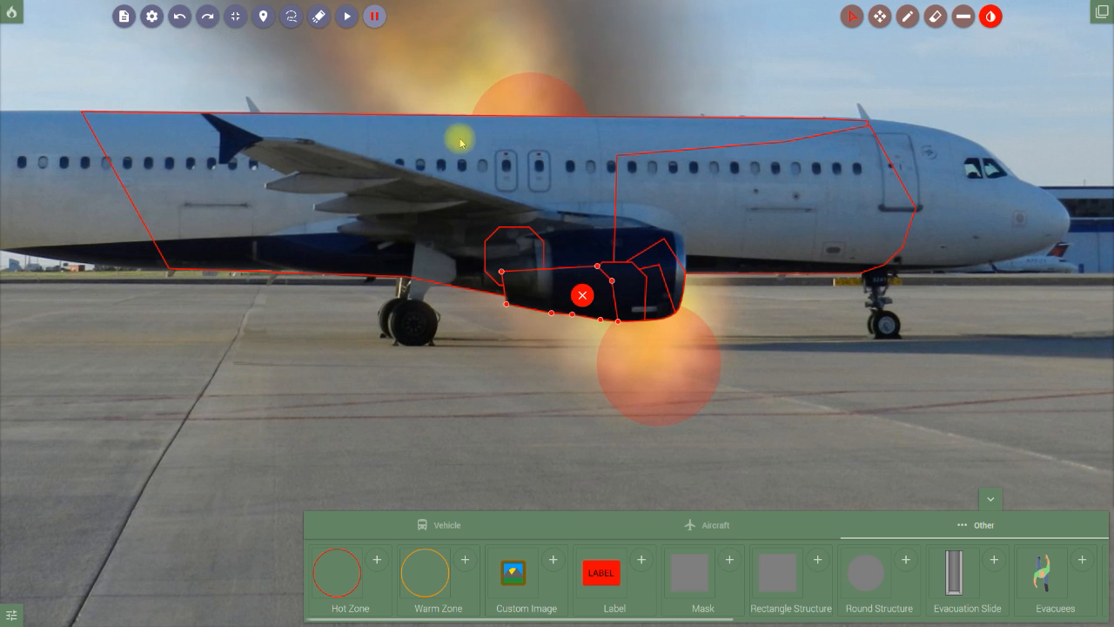
click(730, 561)
drag(557, 370, 580, 408)
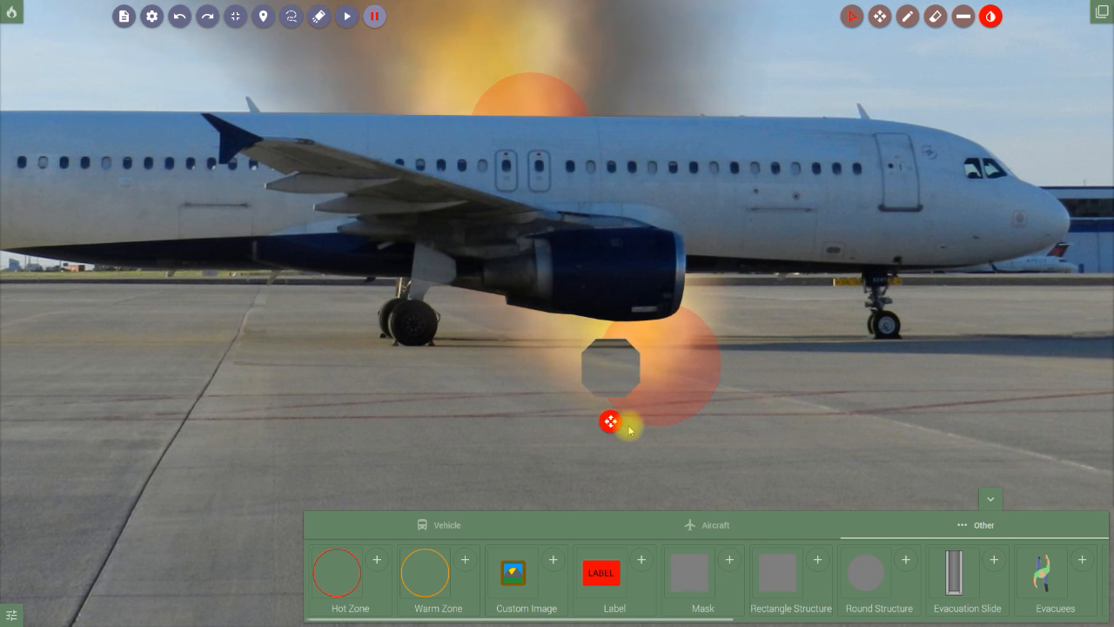
mouse_move(664, 429)
mouse_down()
mouse_move(676, 416)
mouse_move(658, 419)
mouse_up()
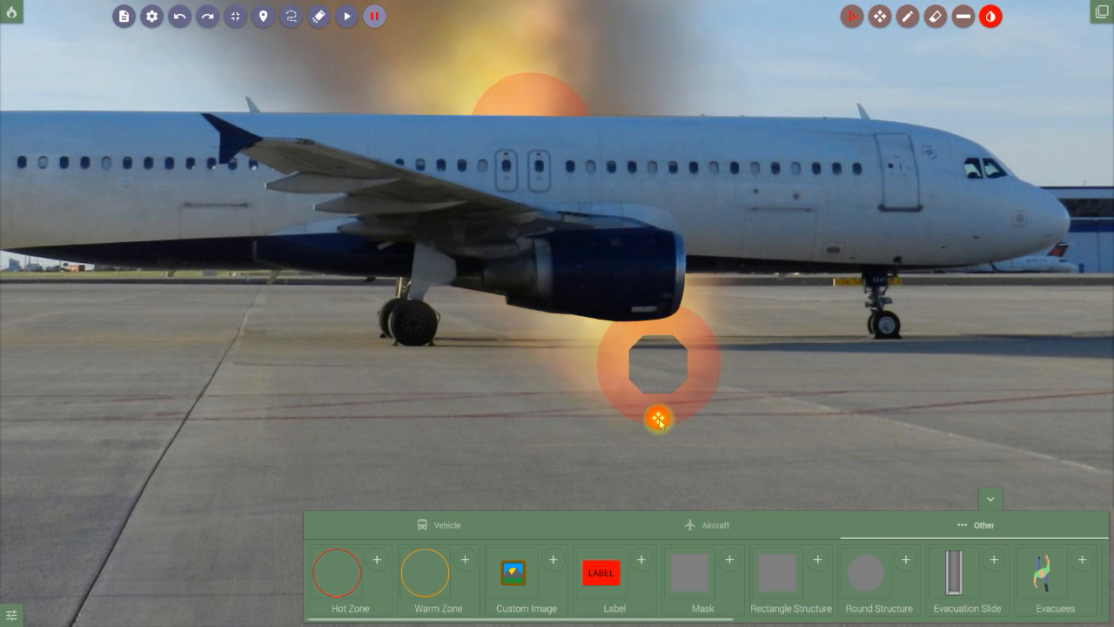
drag(659, 418, 659, 417)
Open the ground mask's outline and spread its points into a wide shape from the main wheels to the nose wheel, curving below the fire.
scroll(696, 363, up, 2)
scroll(699, 363, up, 2)
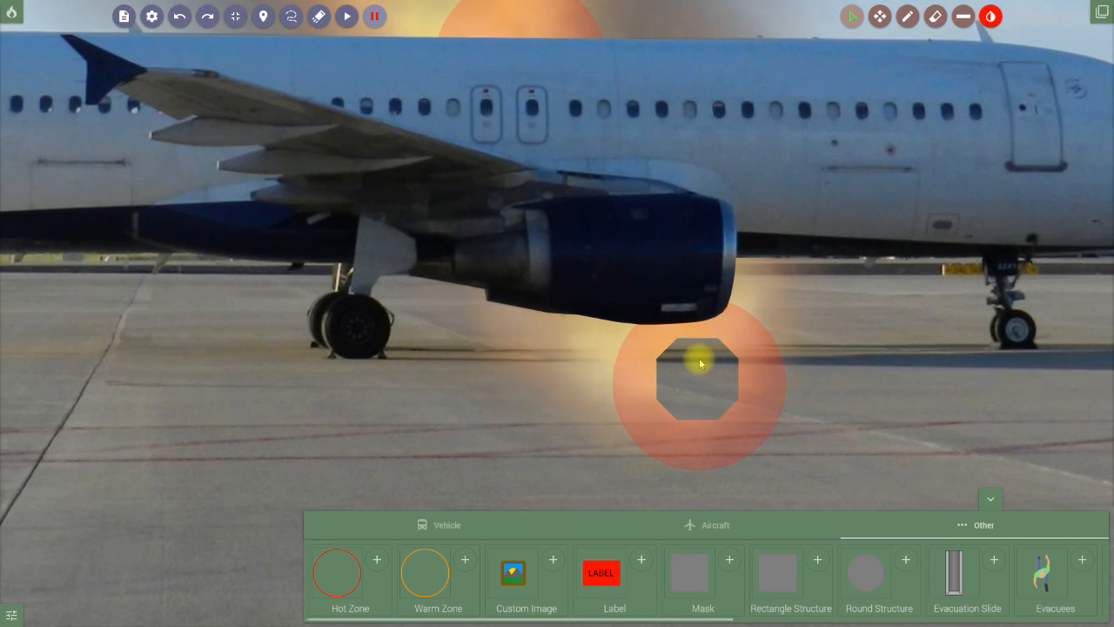
click(644, 382)
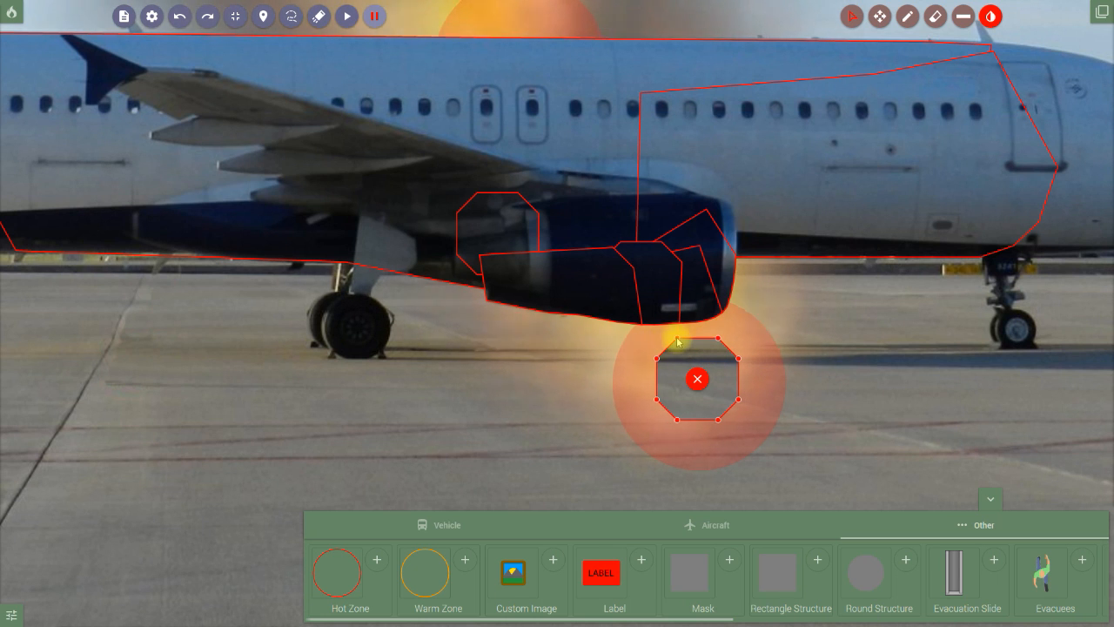
drag(444, 331, 311, 339)
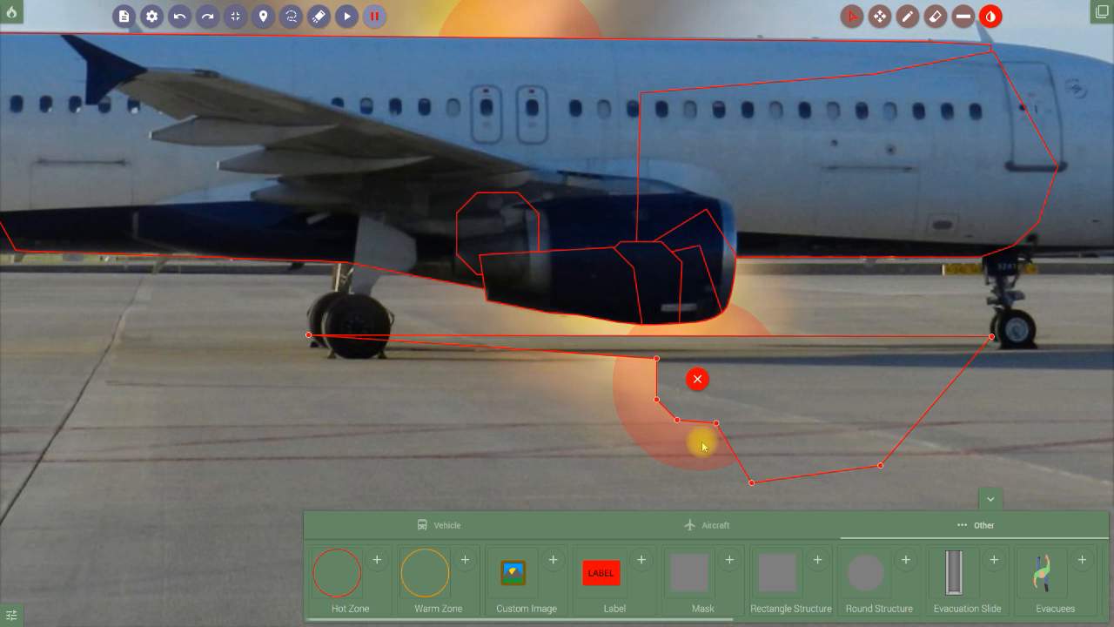
drag(677, 422, 577, 461)
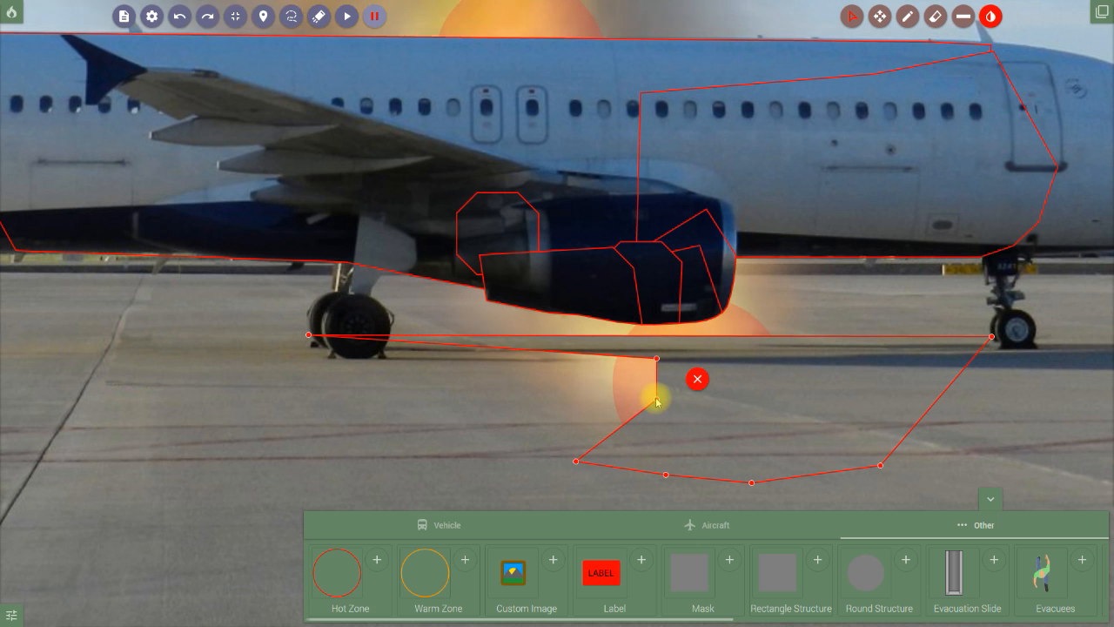
drag(656, 399, 520, 423)
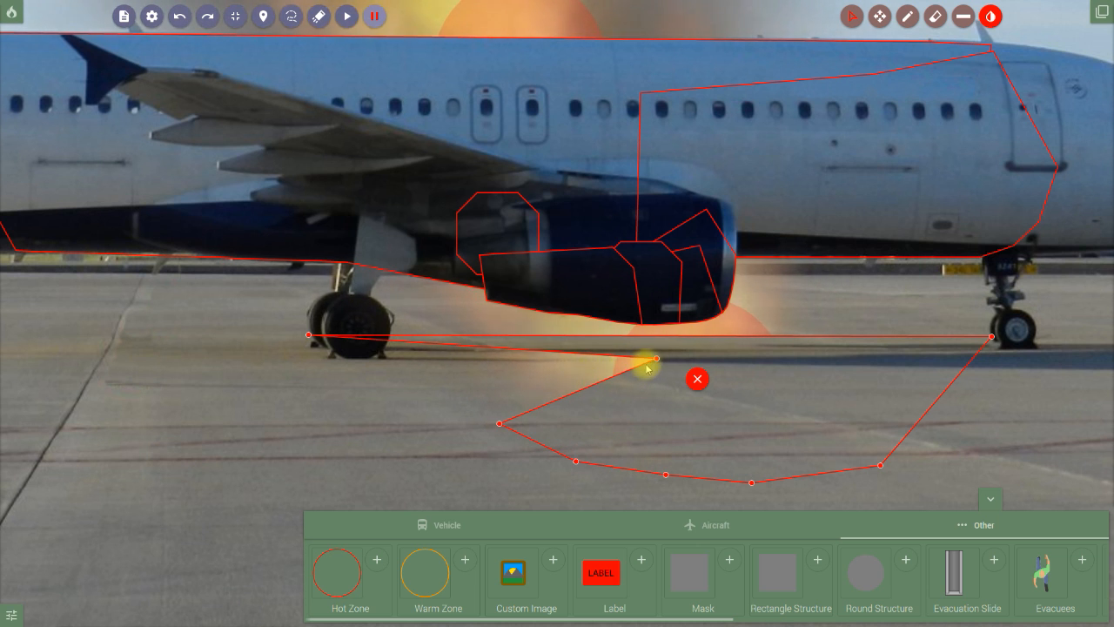
drag(562, 374, 400, 394)
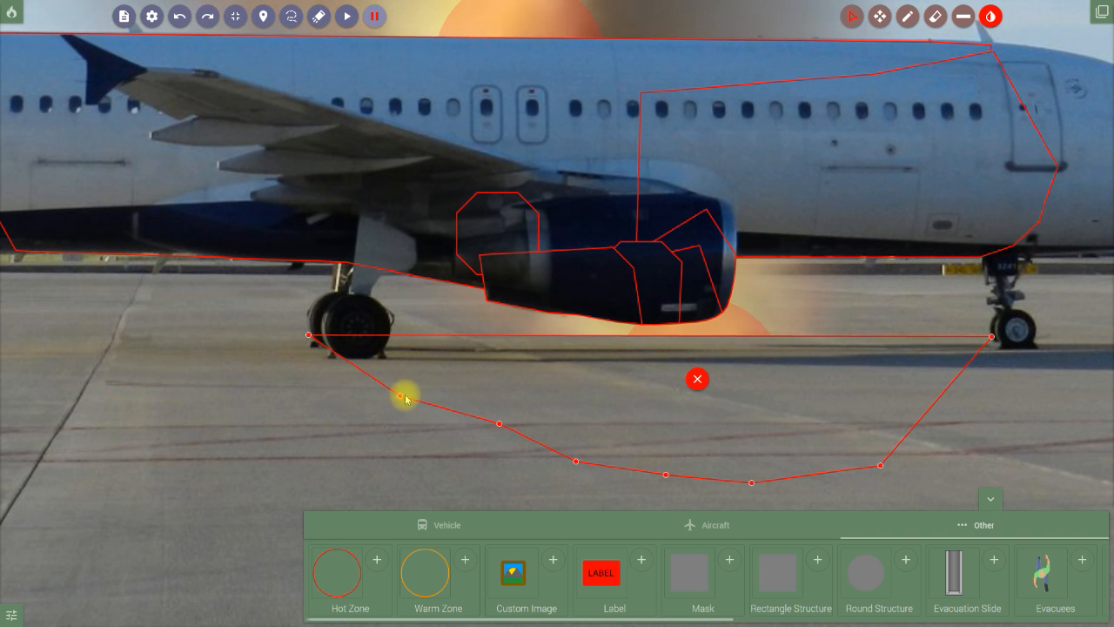
Play the simulation to check the ground mask against the fire below the engine, and pause it.
scroll(698, 419, down, 5)
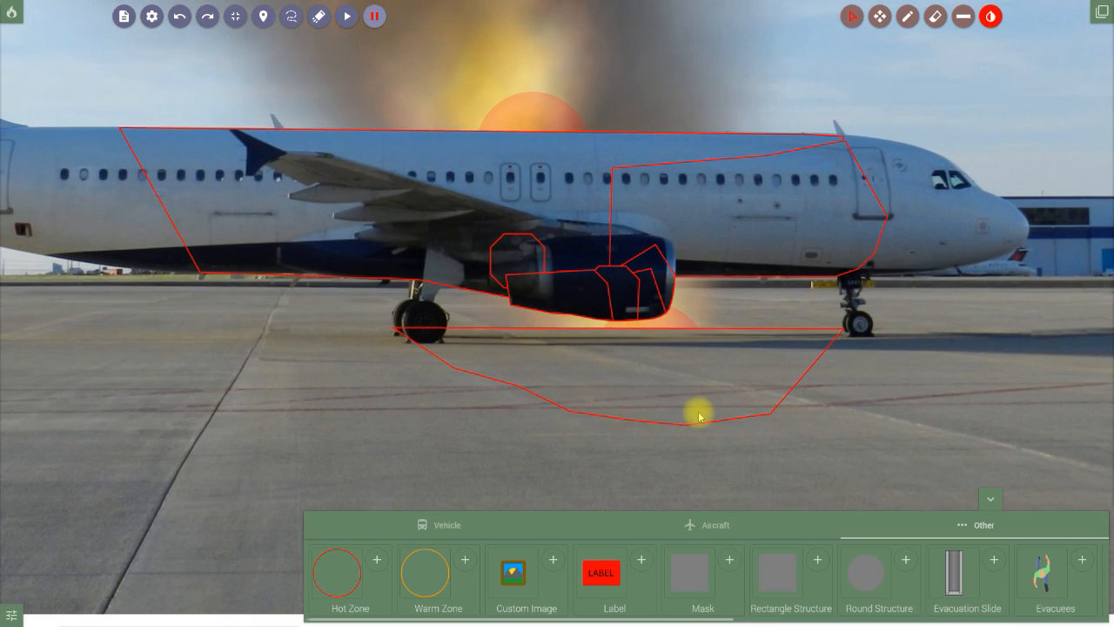
click(346, 16)
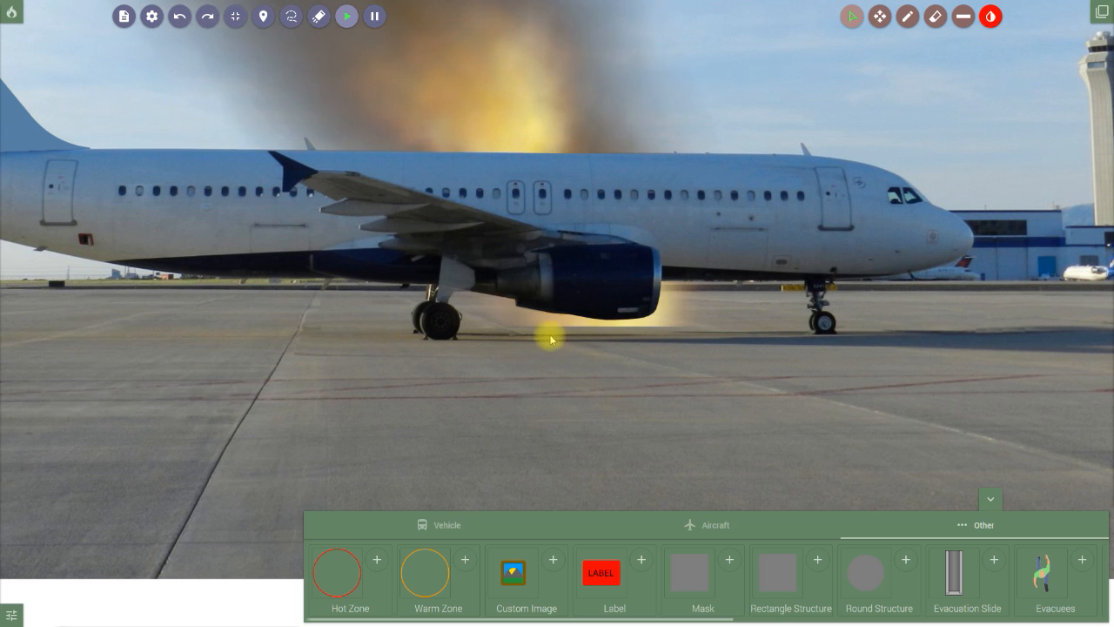
click(376, 18)
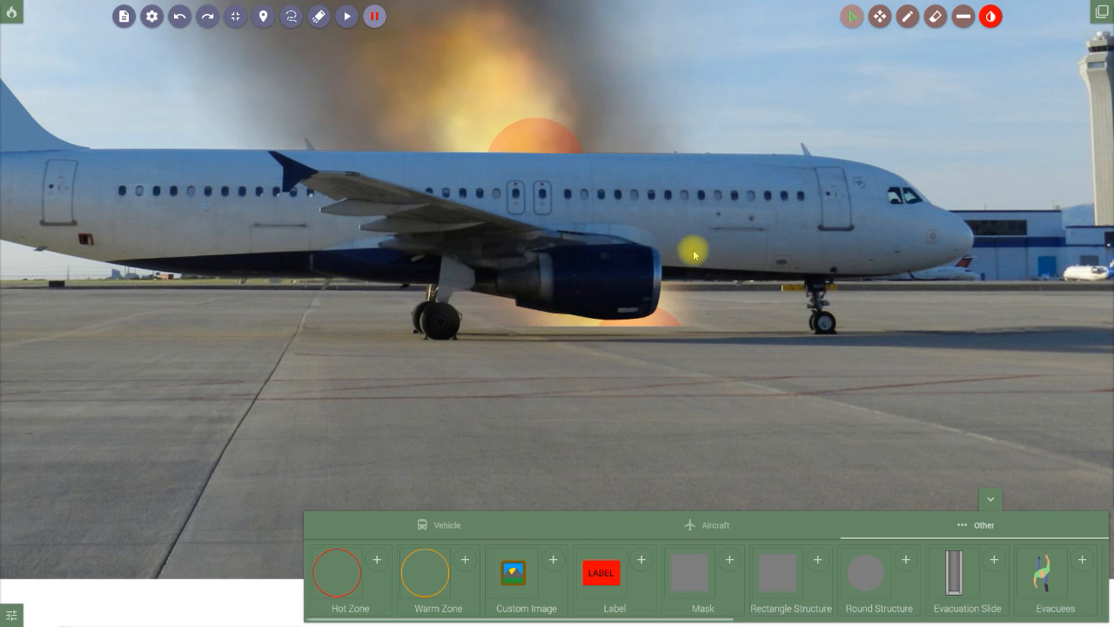
Lower the ground mask's two upper corner points to the bases of the nose wheel and main wheels, and play the simulation briefly.
click(630, 350)
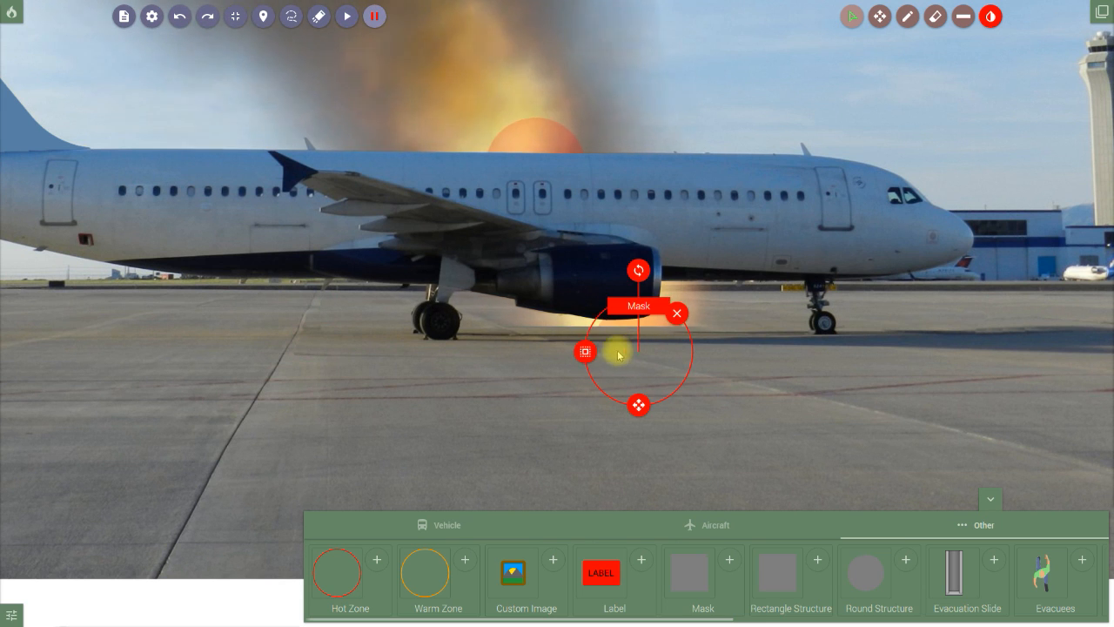
click(585, 352)
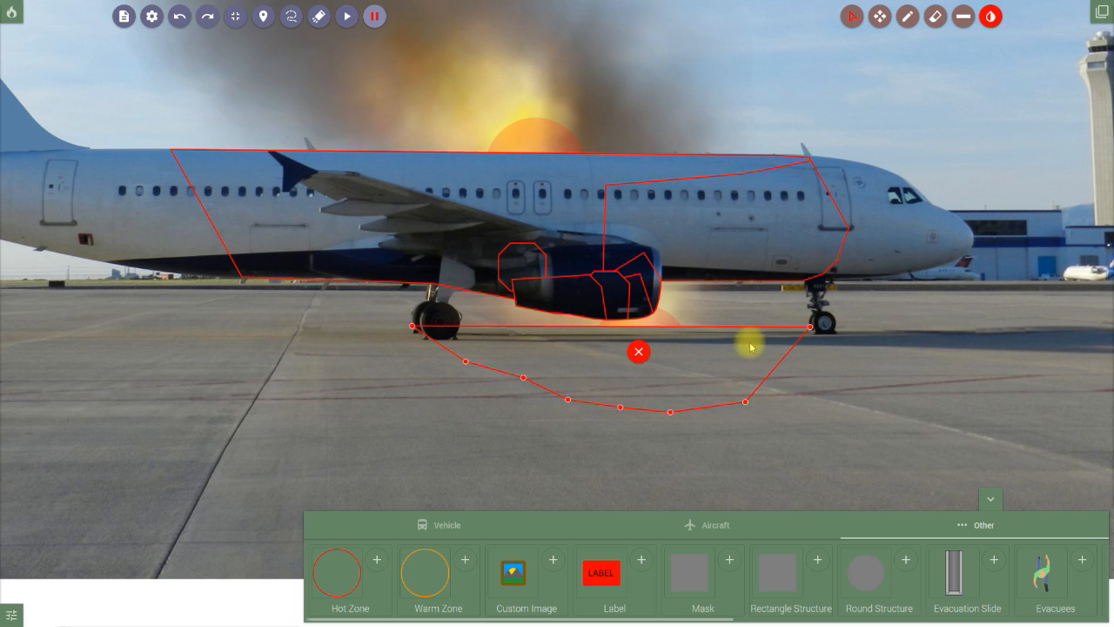
scroll(703, 360, up, 5)
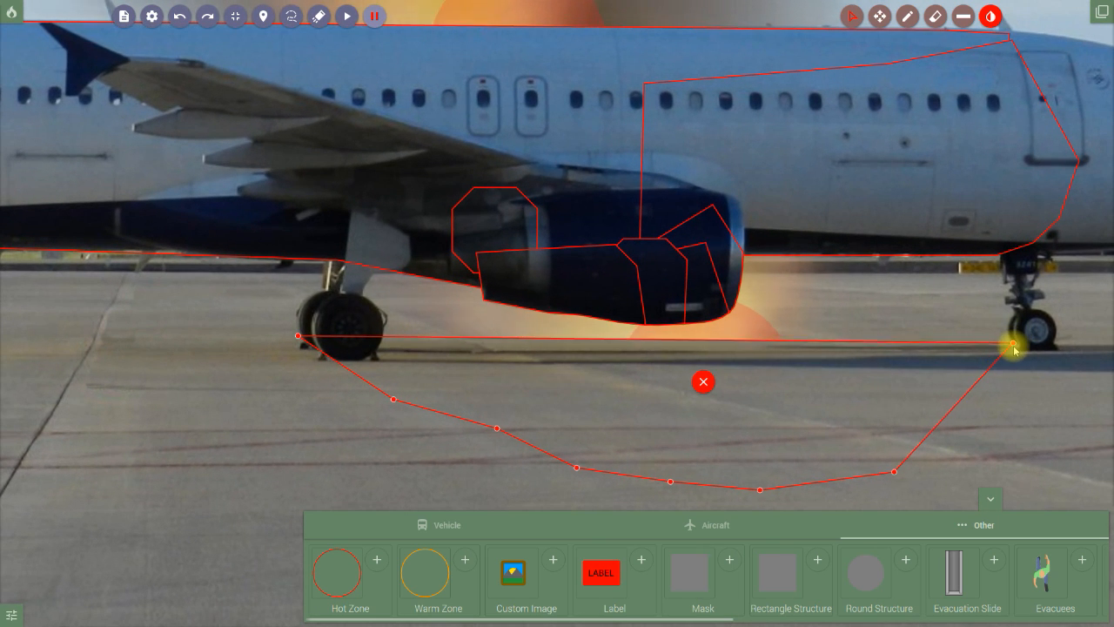
drag(1013, 345, 1013, 347)
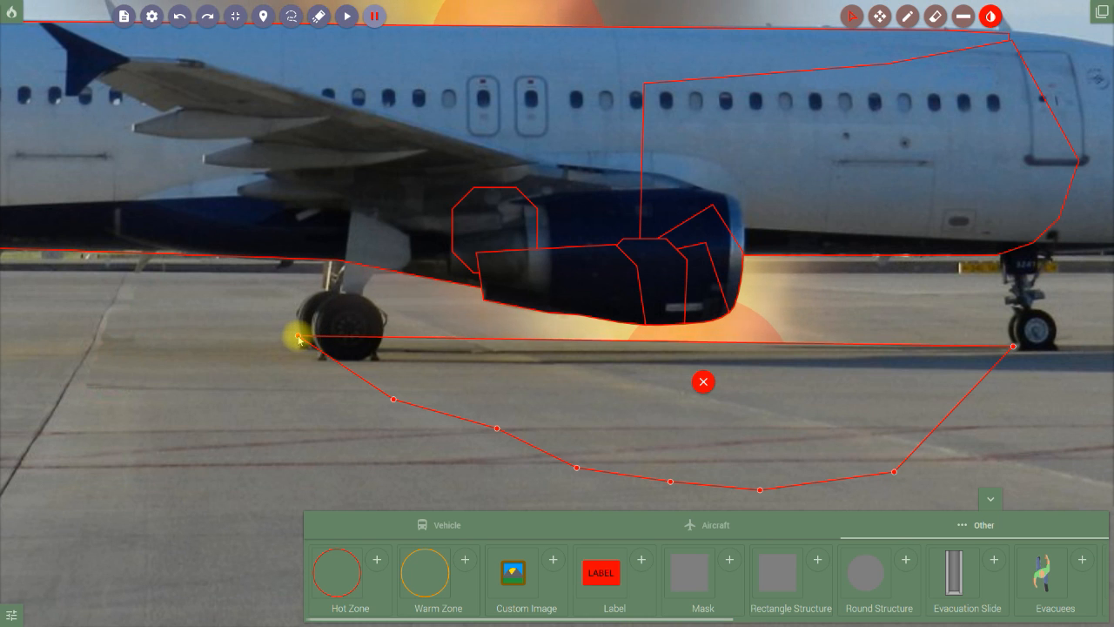
drag(294, 352, 294, 362)
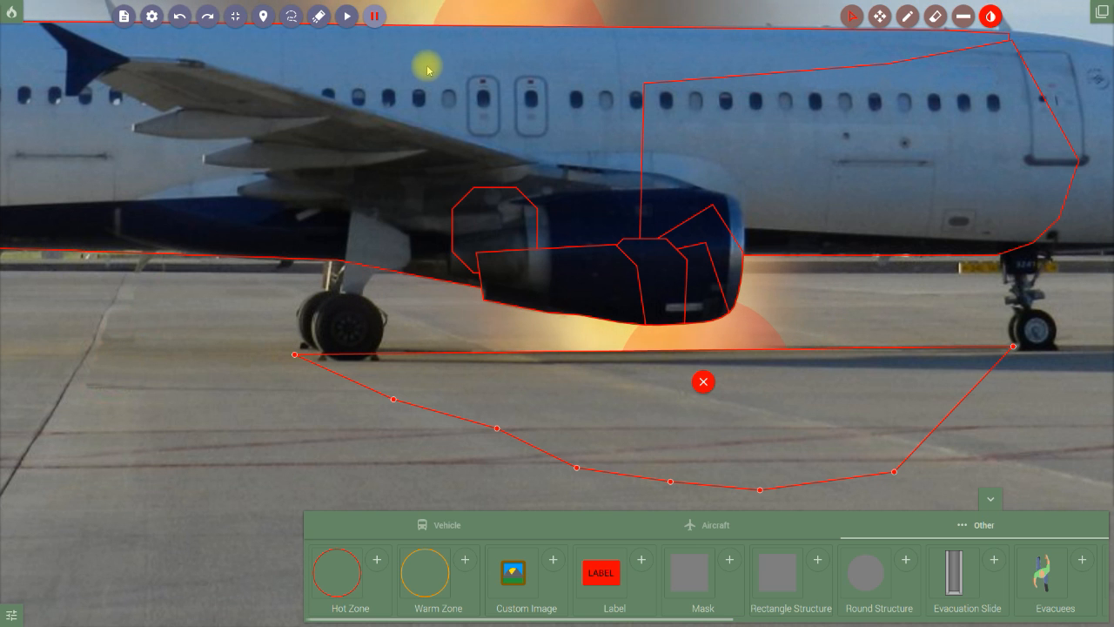
click(346, 17)
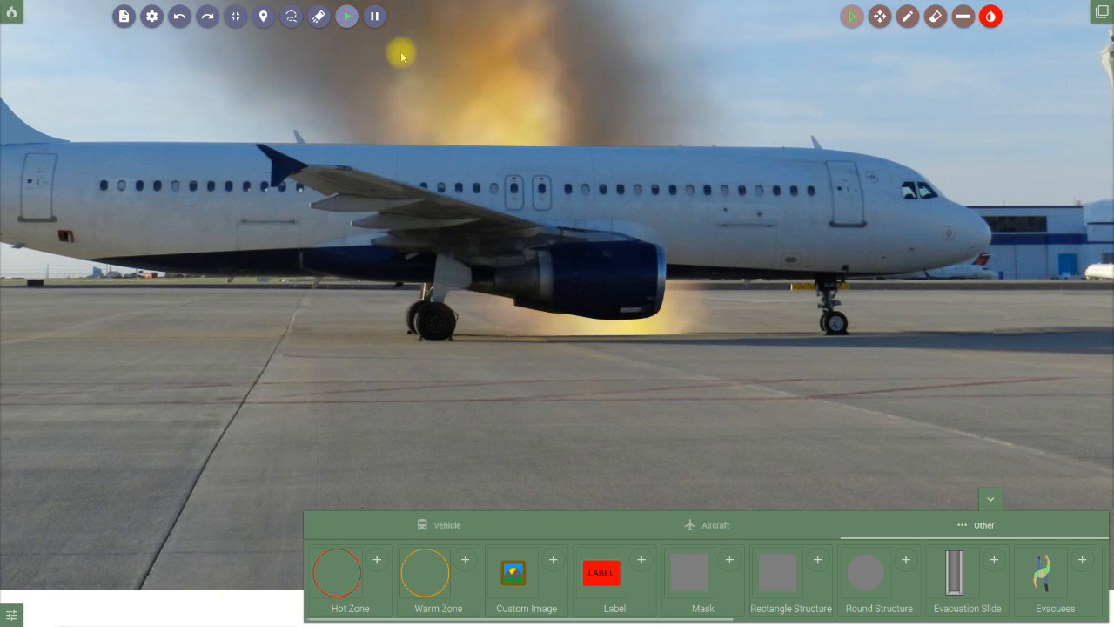
click(374, 18)
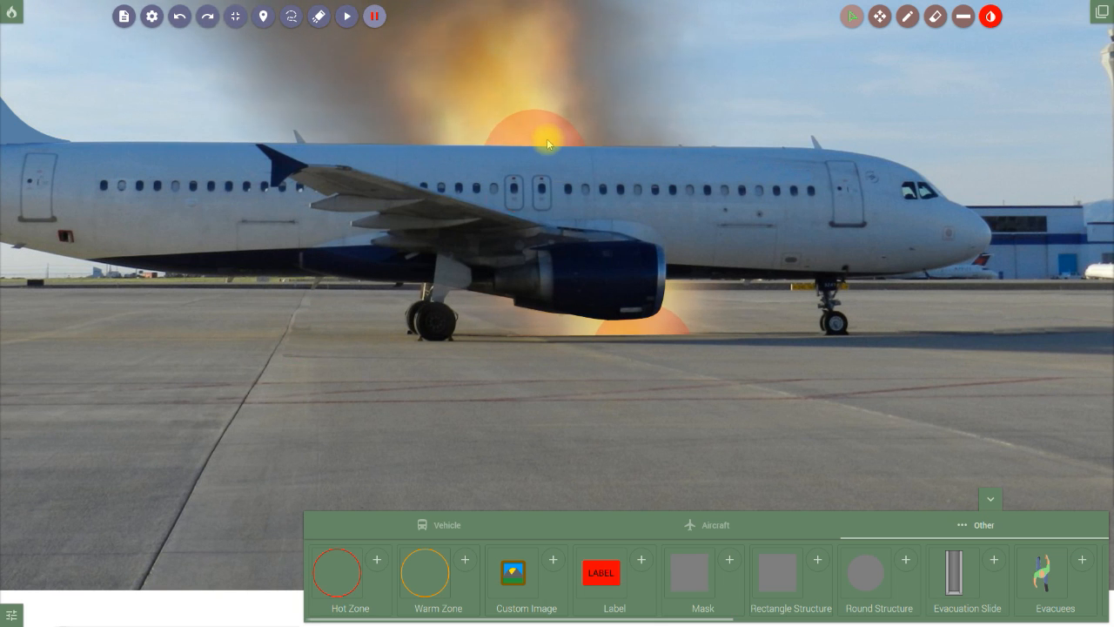
Move the fire above the fuselage slightly forward toward the nose, and deselect it.
click(545, 141)
click(535, 215)
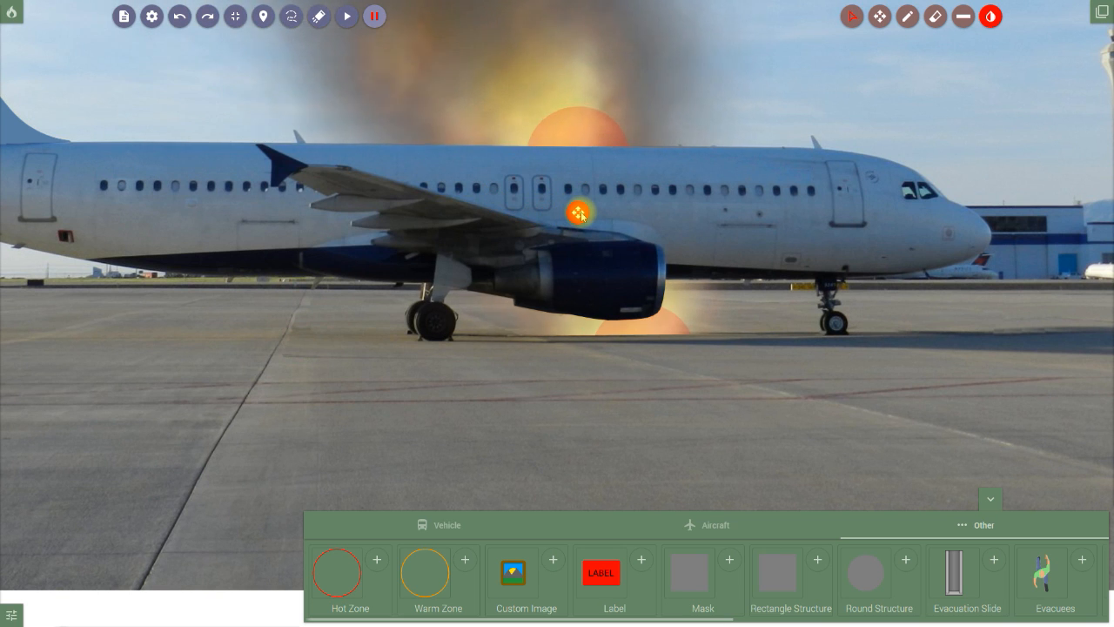
click(578, 212)
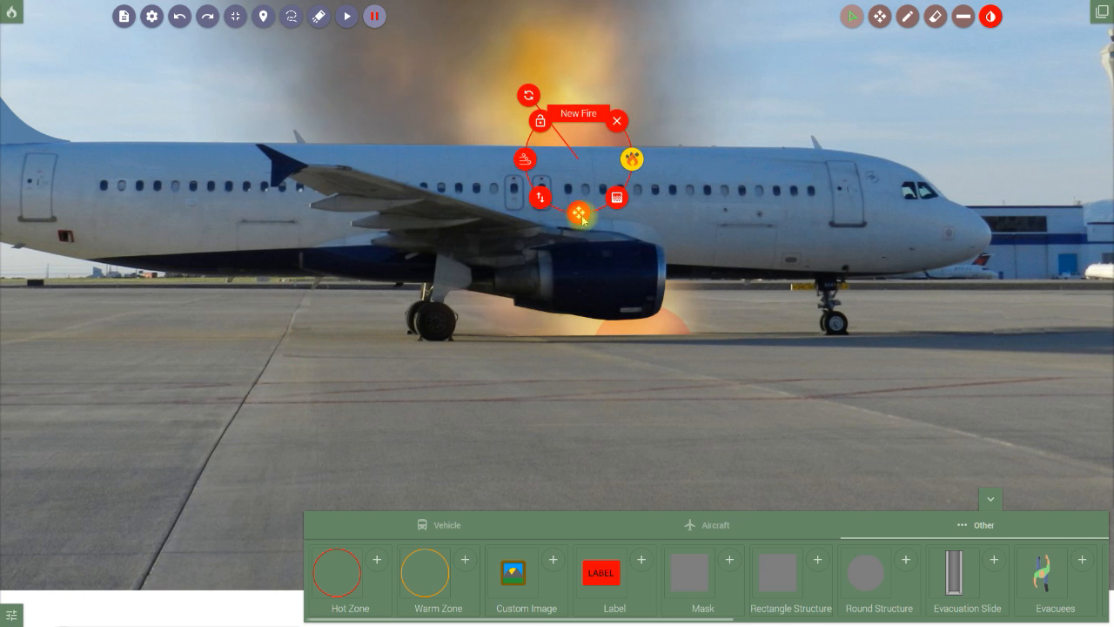
click(889, 225)
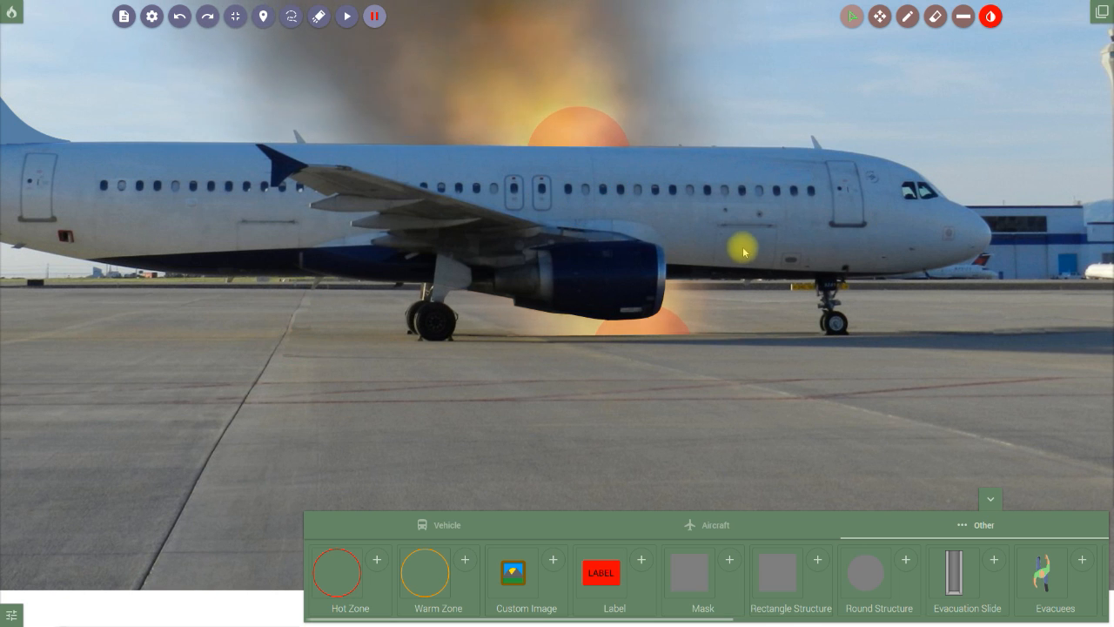
Play the simulation and examine both fires behind the fuselage and engine.
scroll(738, 245, down, 2)
click(347, 17)
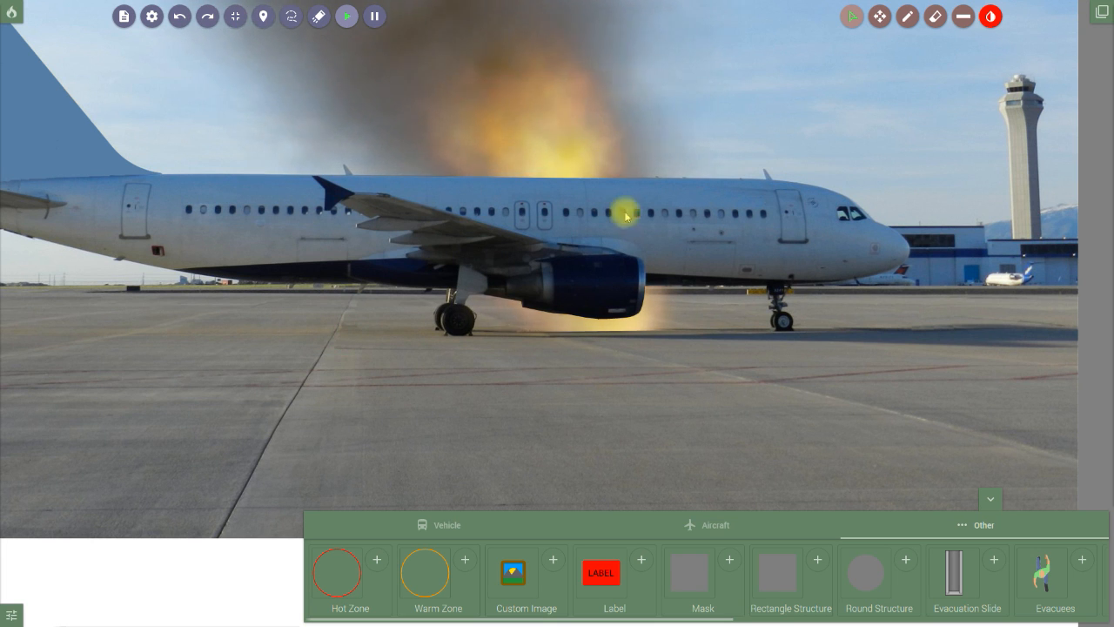
scroll(634, 264, up, 2)
scroll(663, 247, up, 3)
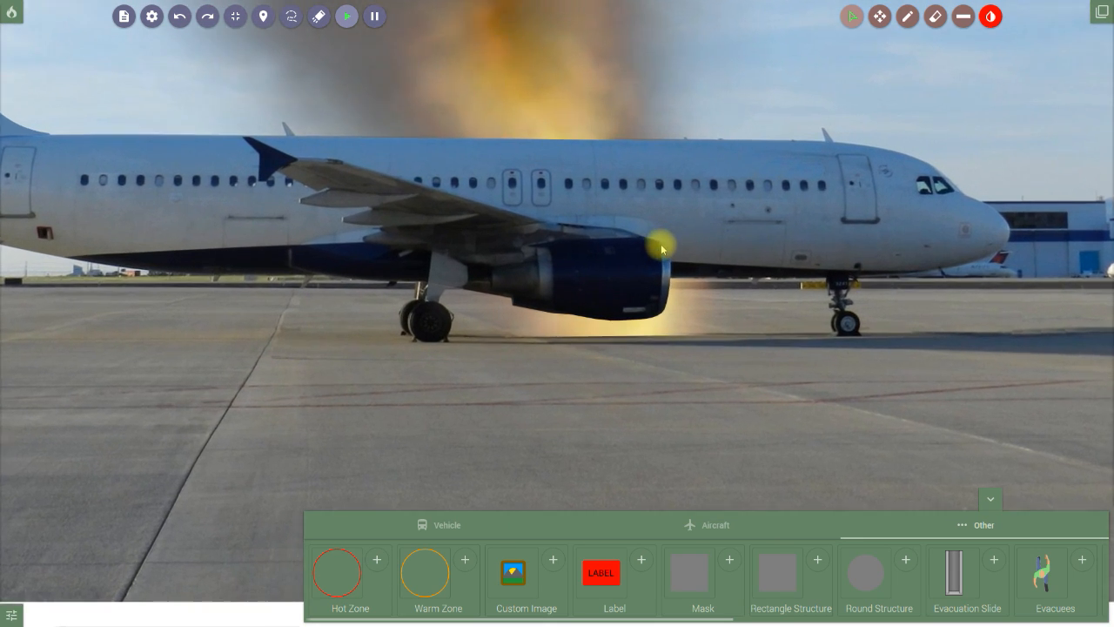
scroll(770, 240, up, 2)
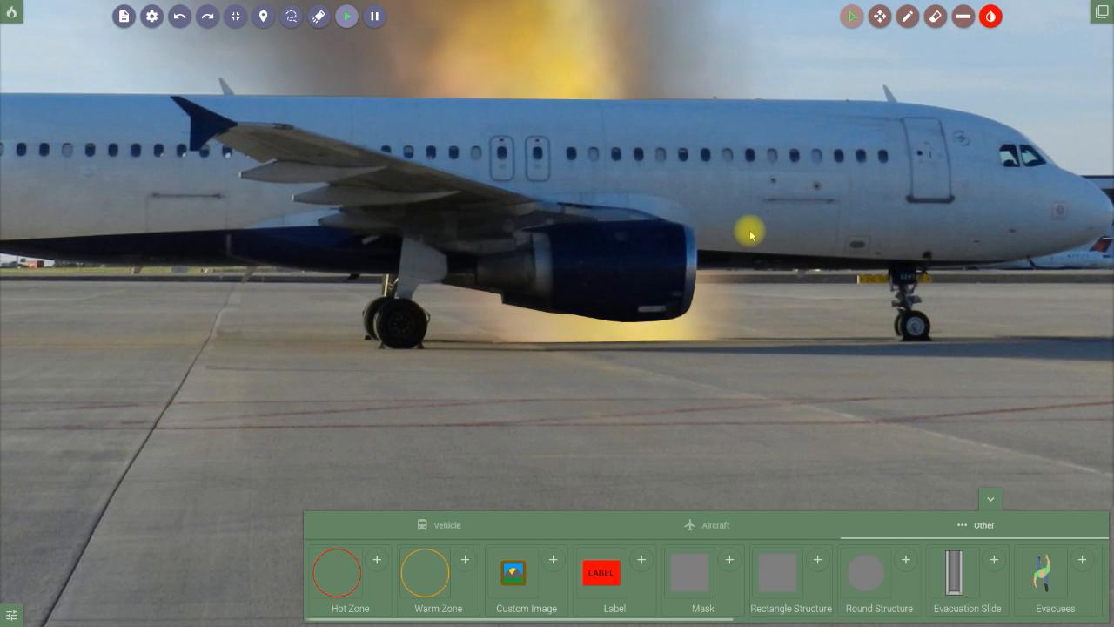
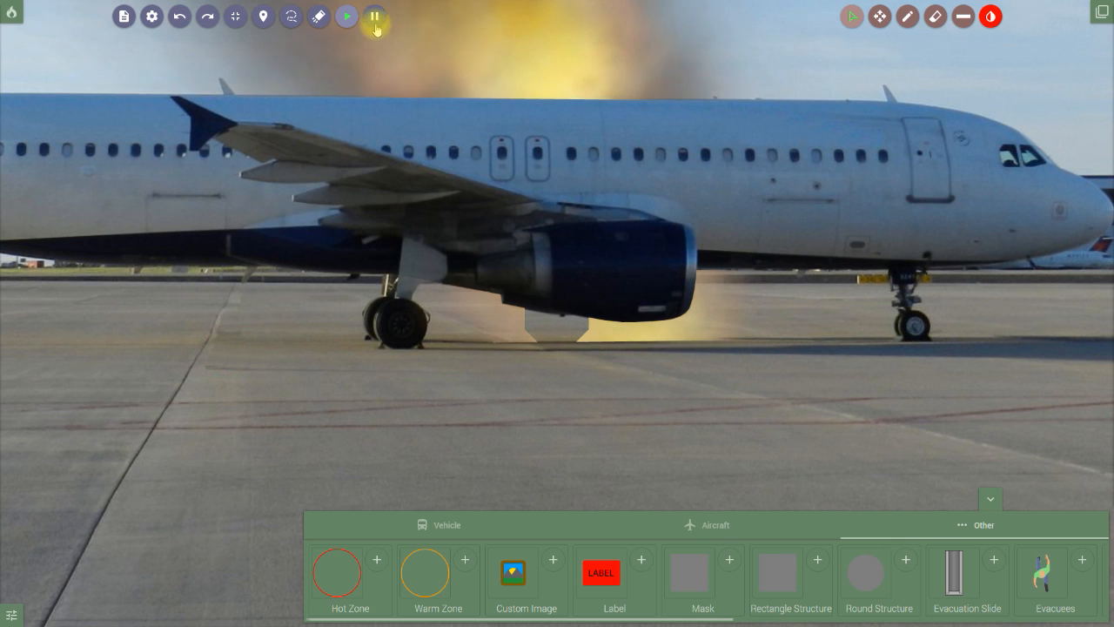
Pause the simulation, place a new mask over the engine's front, and fit its lower front point to the intake edge at the fuselage underside.
drag(557, 366, 667, 294)
scroll(692, 294, up, 3)
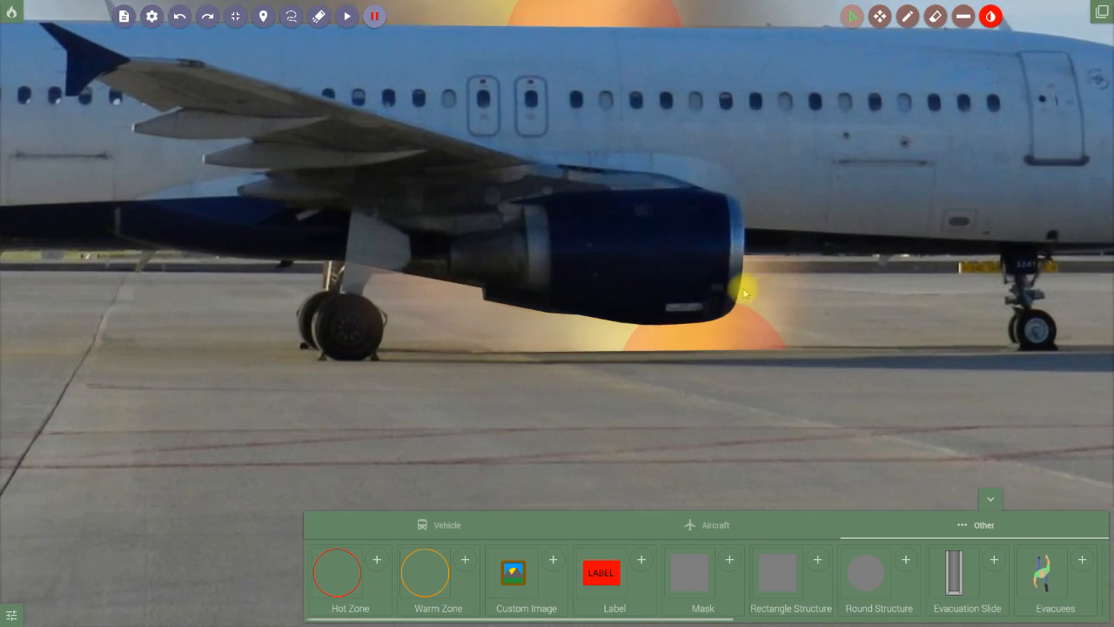
scroll(744, 294, up, 3)
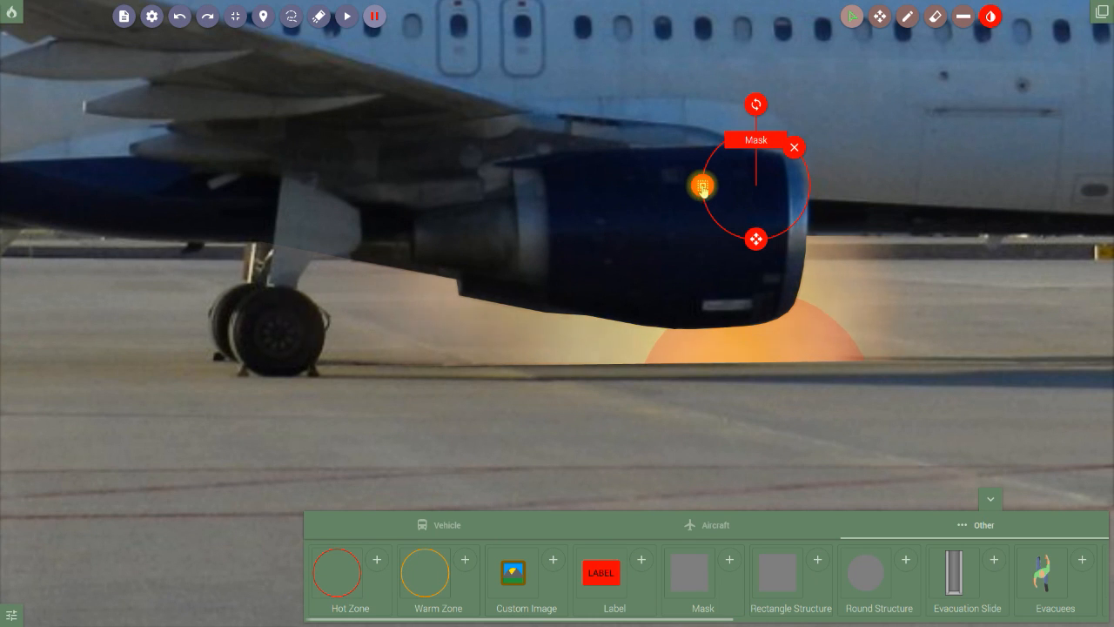
click(702, 186)
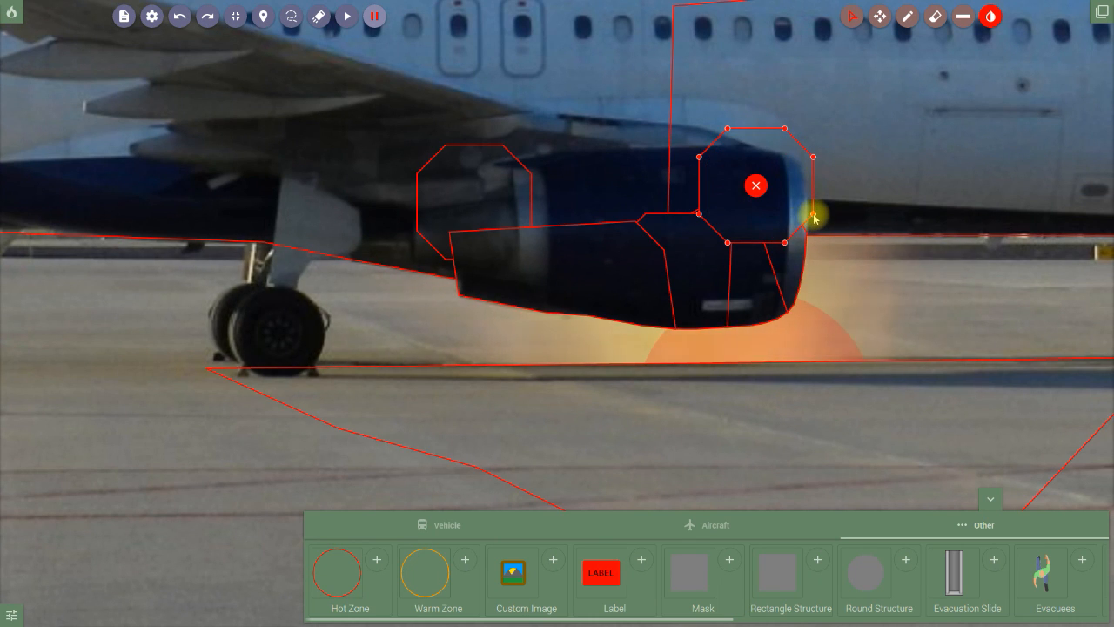
drag(811, 224, 809, 239)
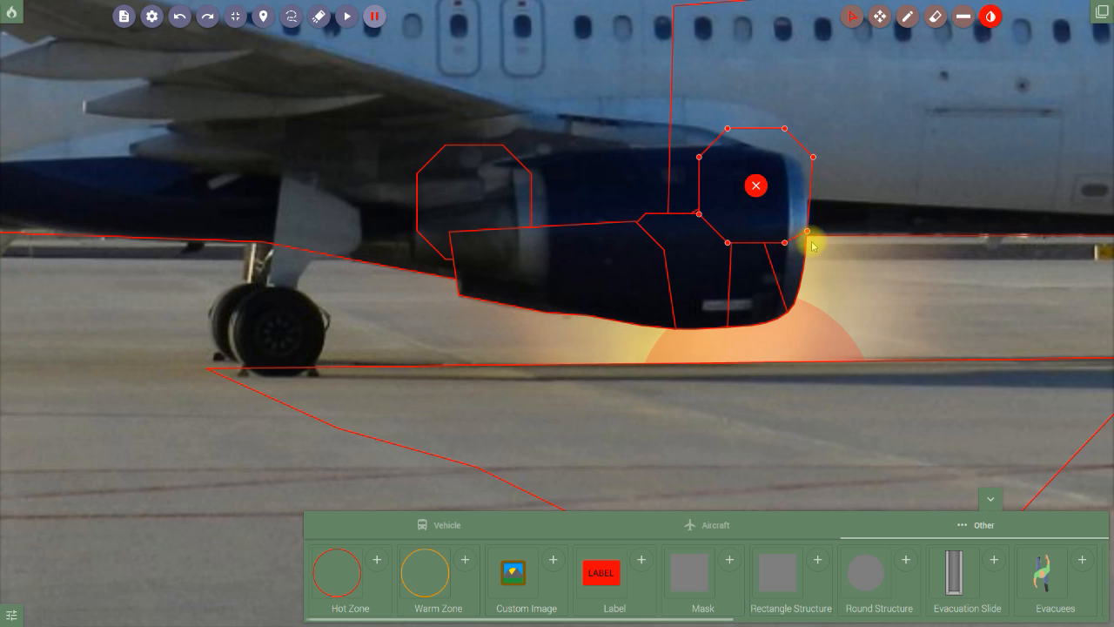
scroll(876, 246, up, 3)
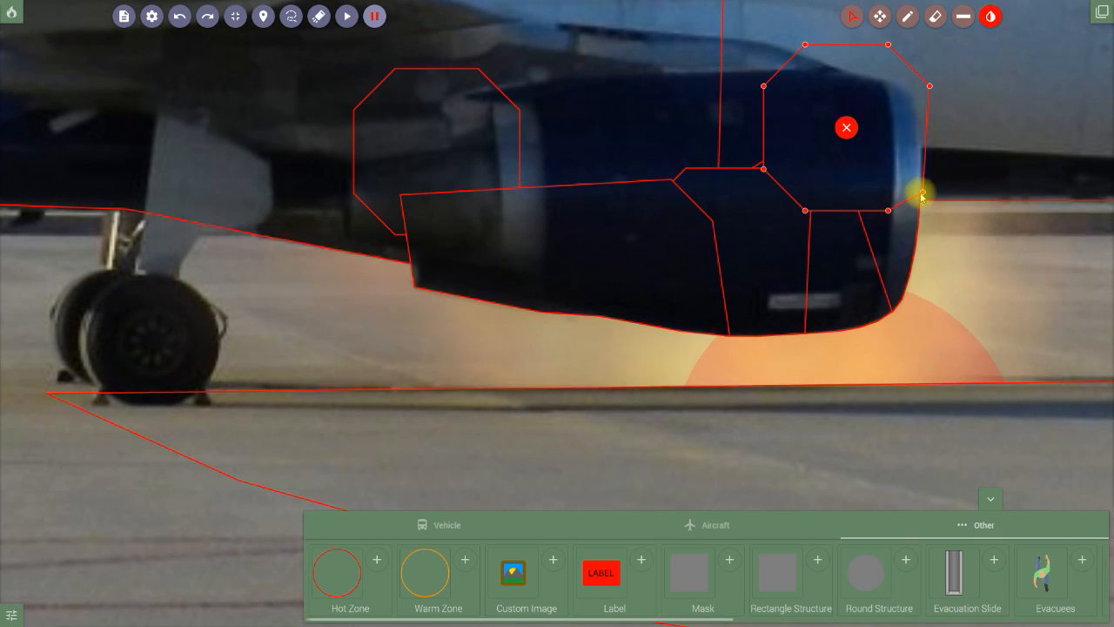
drag(920, 193, 918, 195)
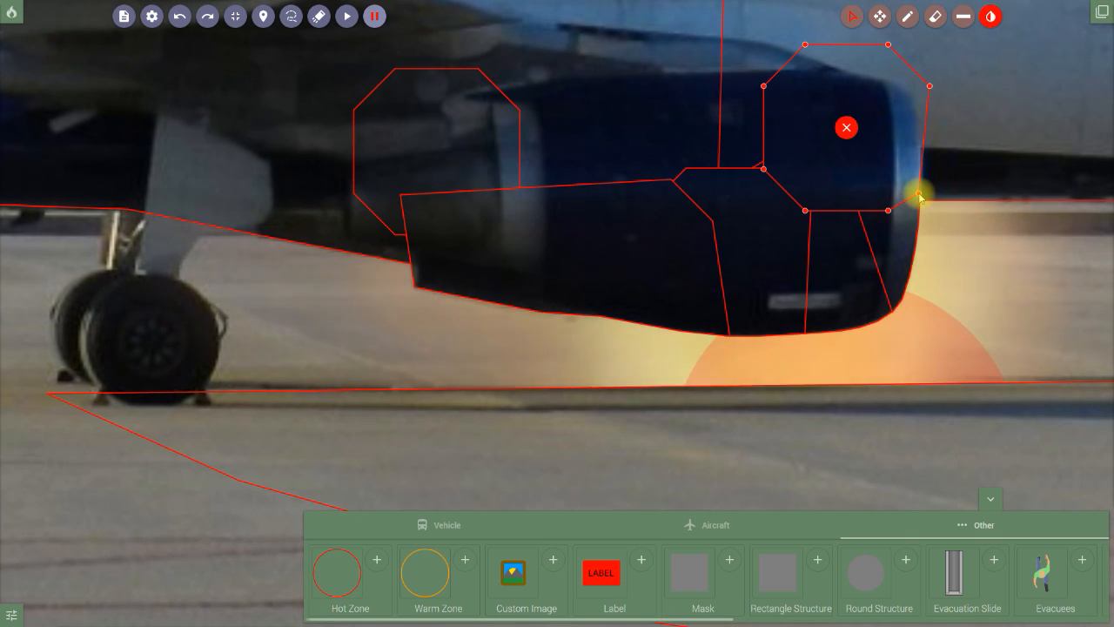
Reopen the front engine mask's outline and line up its upper points along the intake's curved front edge.
click(878, 17)
drag(947, 288, 793, 351)
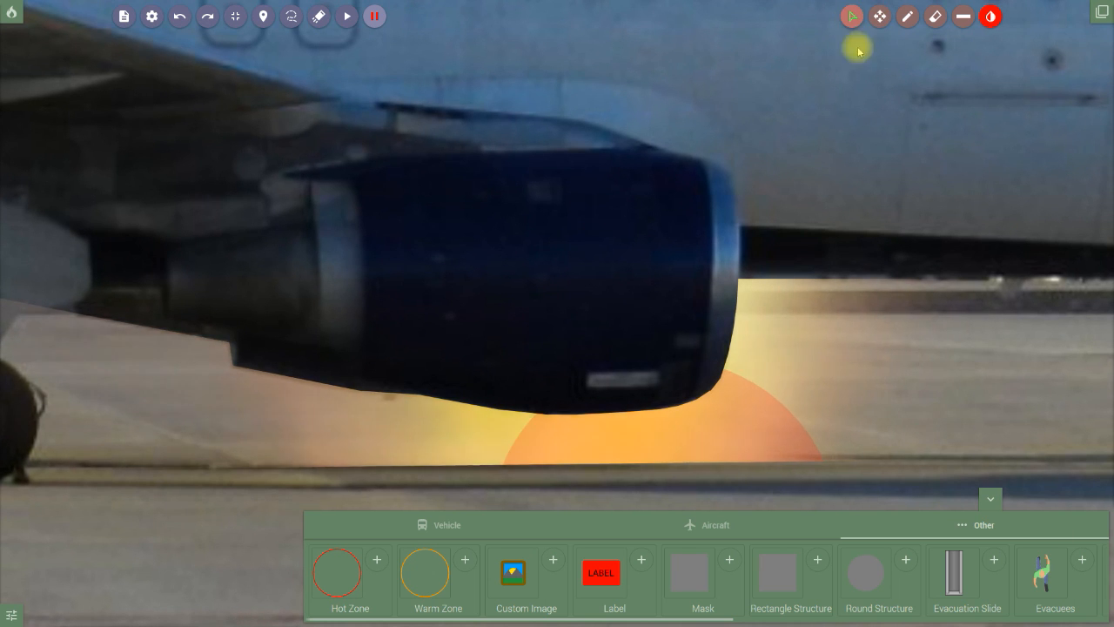
click(852, 17)
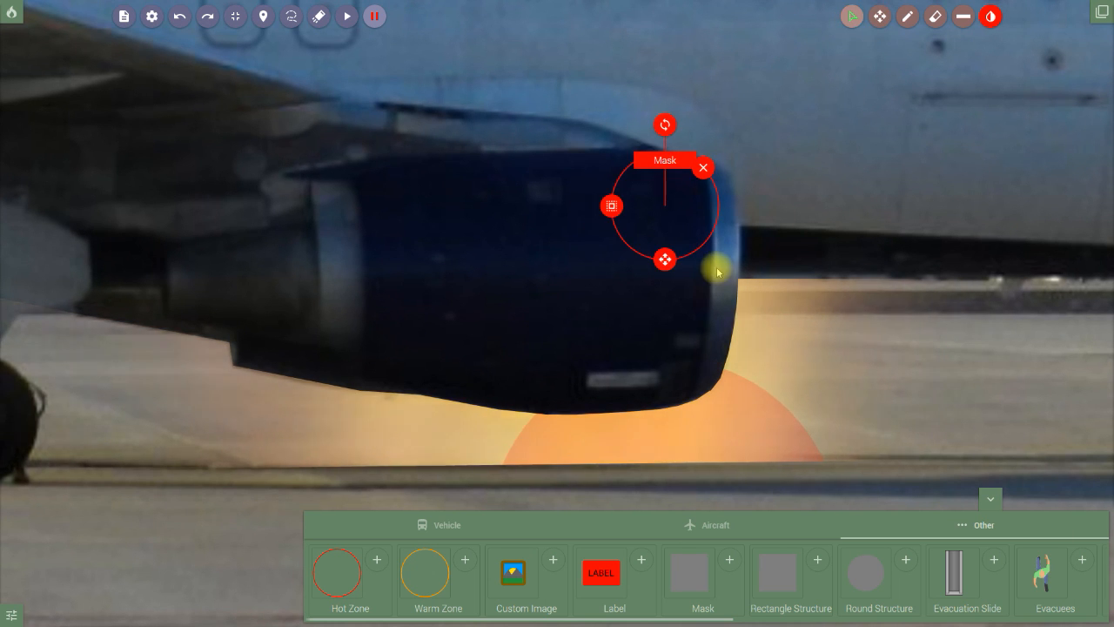
click(613, 208)
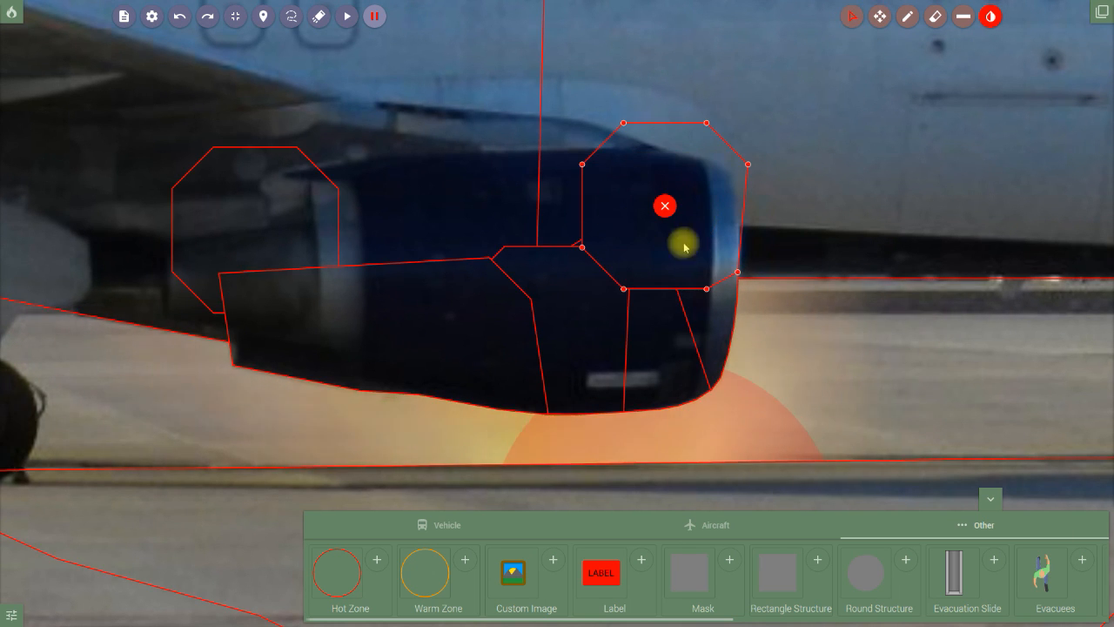
click(748, 169)
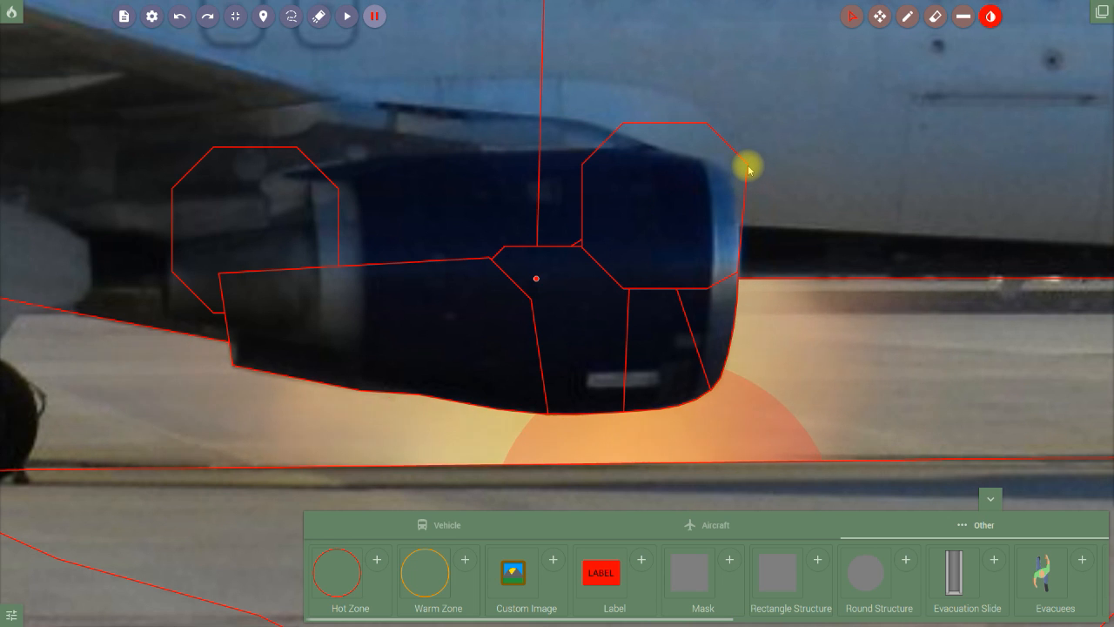
click(749, 169)
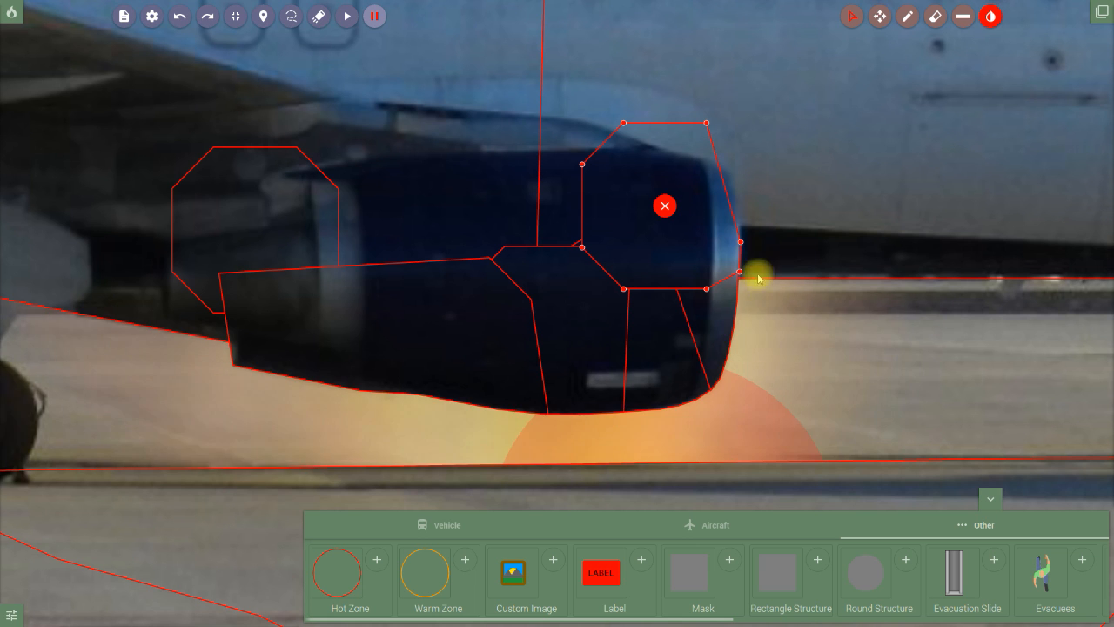
drag(706, 125, 739, 215)
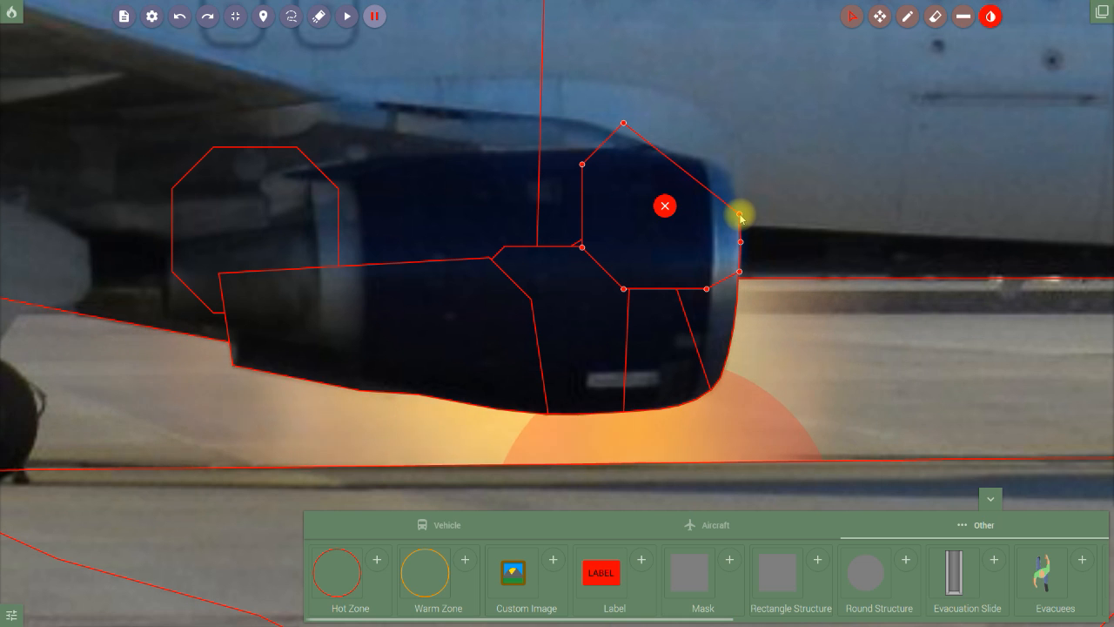
drag(624, 122, 696, 167)
drag(741, 200, 739, 198)
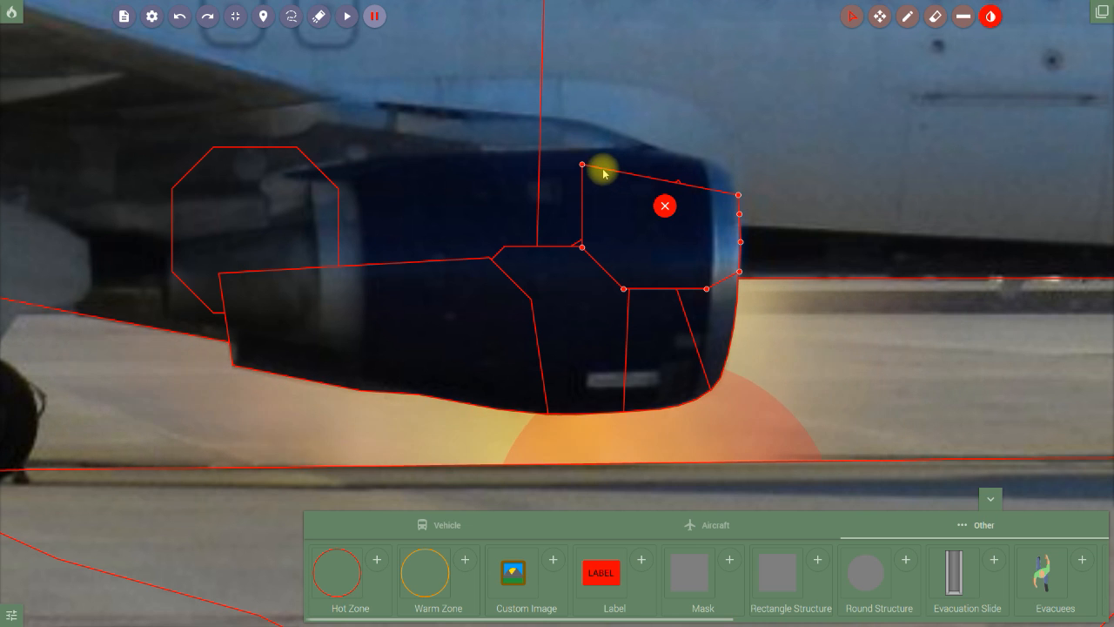
drag(583, 168, 601, 164)
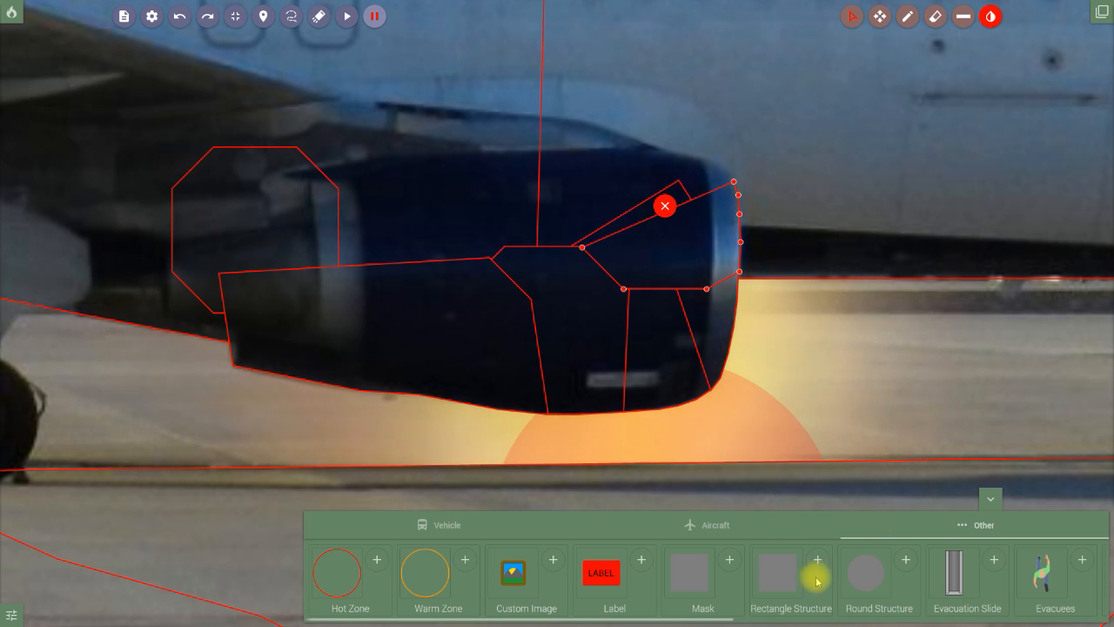
Place a new mask over the engine's upper front and fit its forward points to the intake lip, meeting the front mask's top point.
click(729, 561)
drag(561, 360, 661, 242)
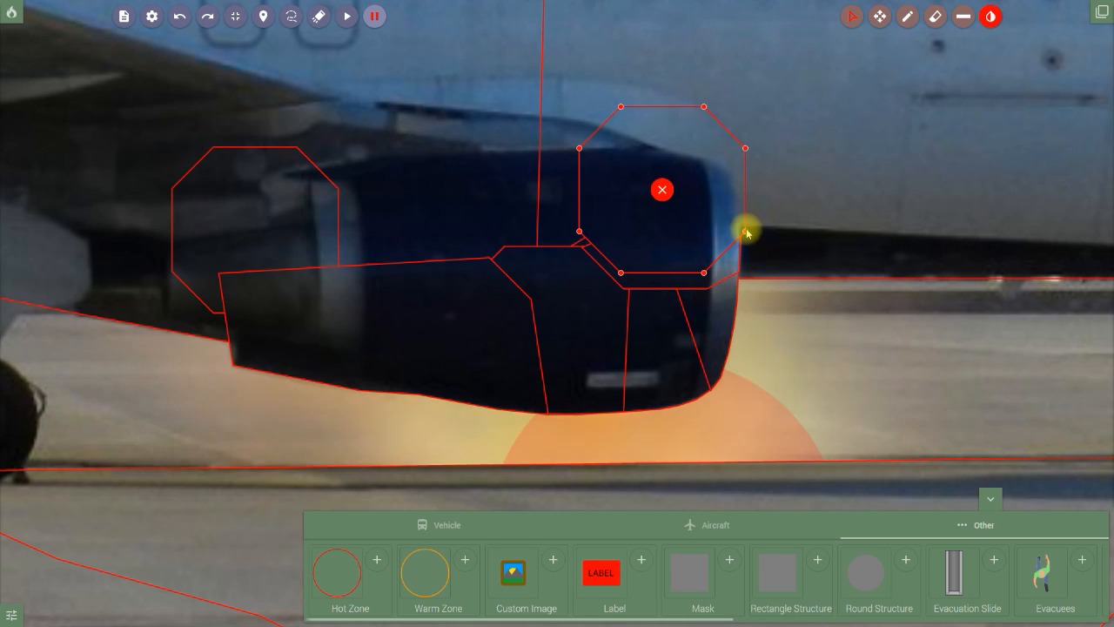
drag(744, 230, 724, 171)
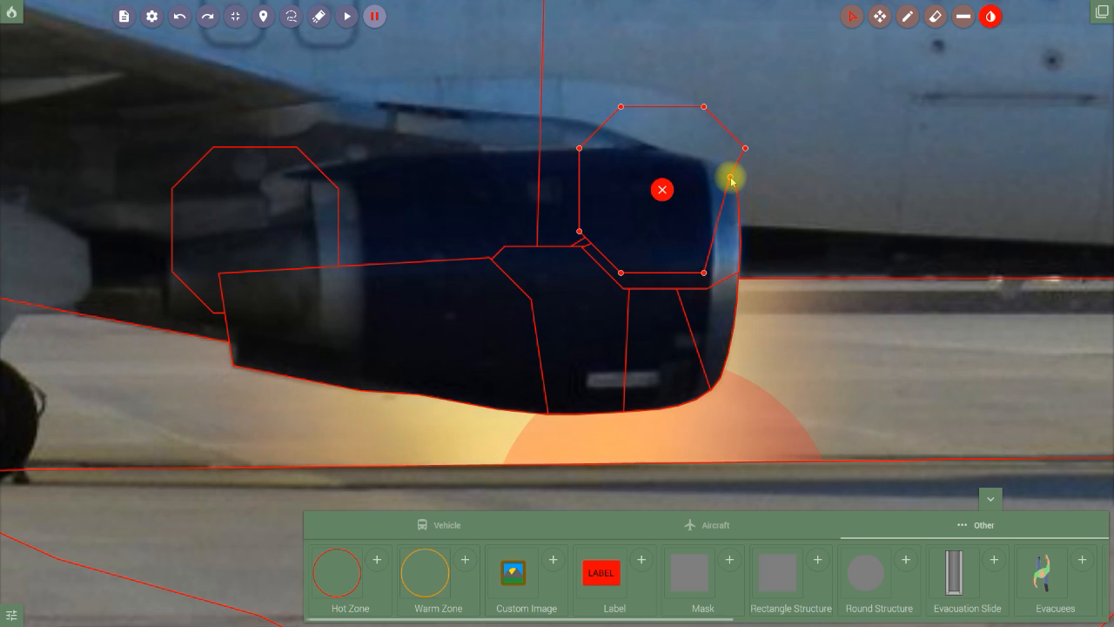
drag(730, 178, 732, 179)
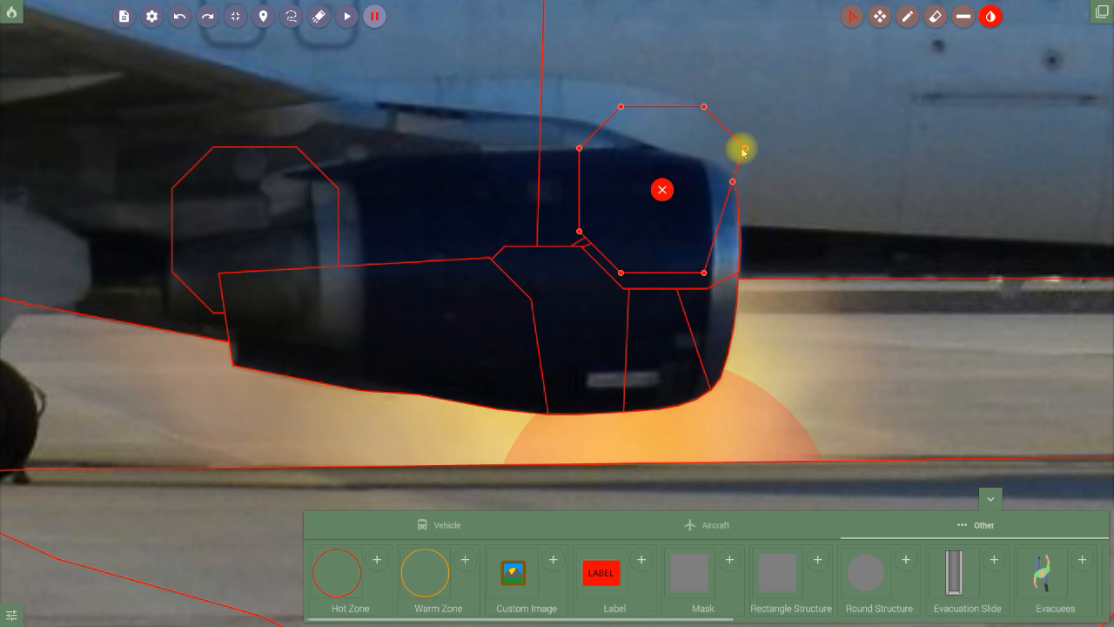
drag(742, 151, 724, 159)
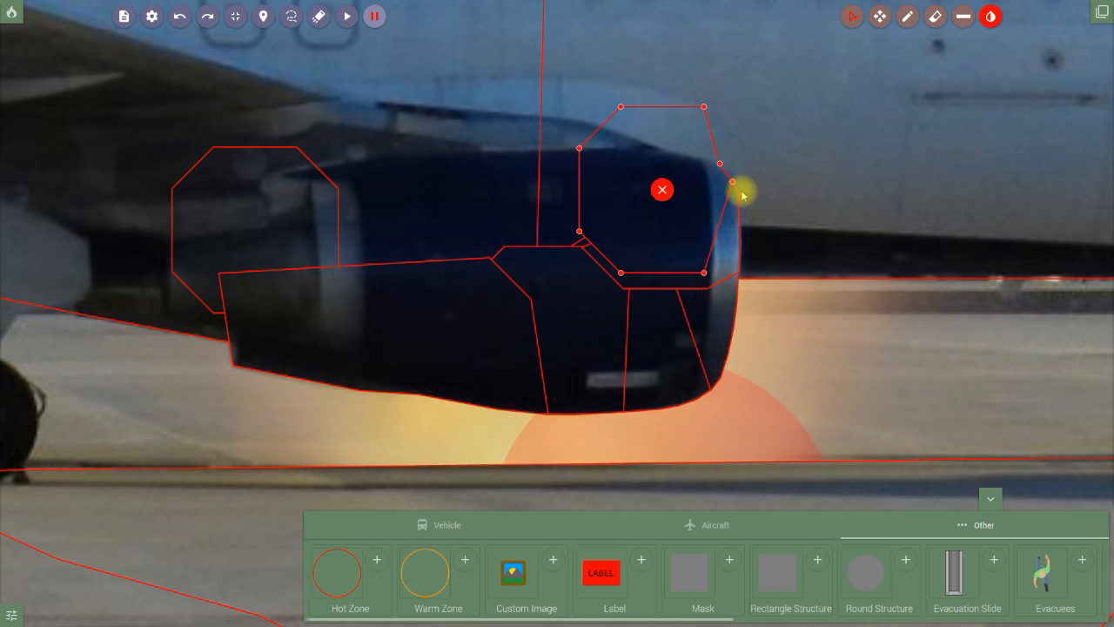
click(735, 184)
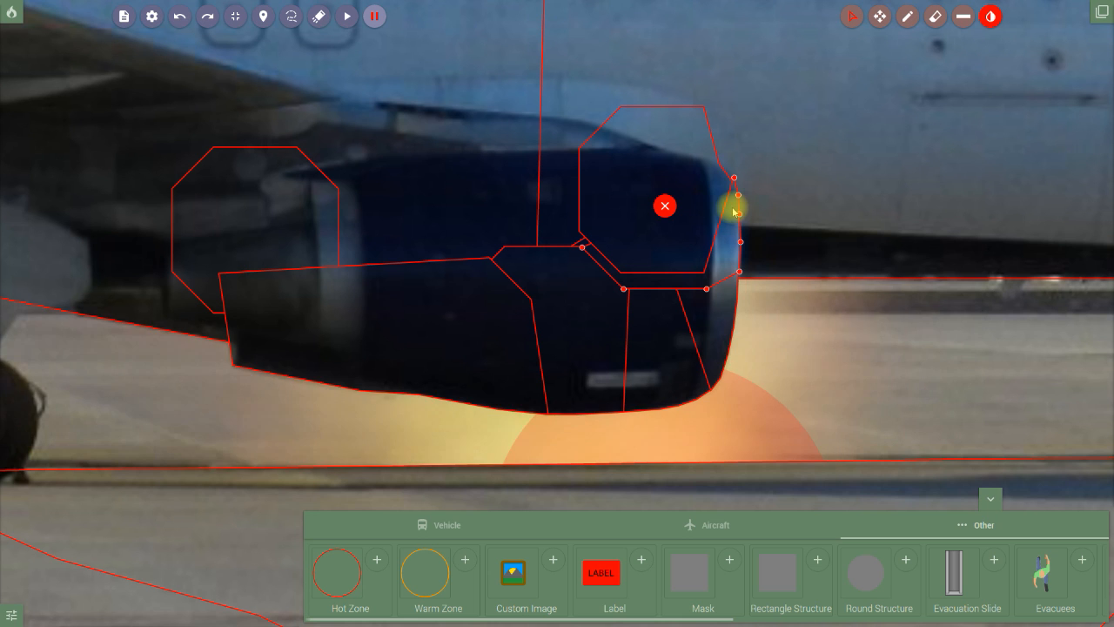
click(720, 191)
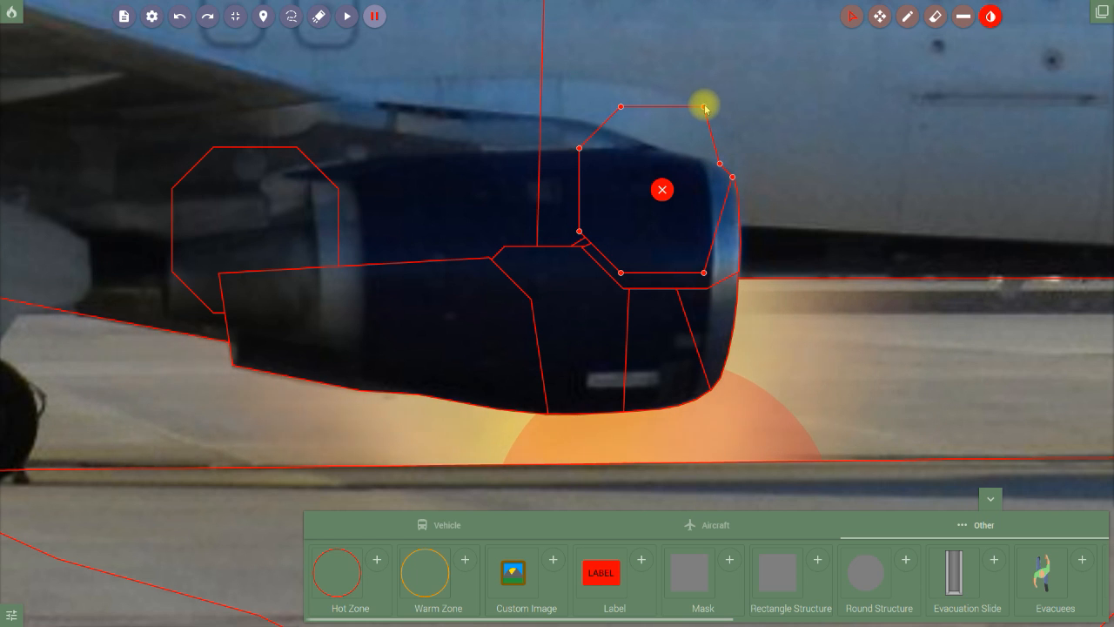
Line up the upper front mask's remaining top points along the engine's upper edge and back onto the pylon fairing.
drag(706, 153, 707, 159)
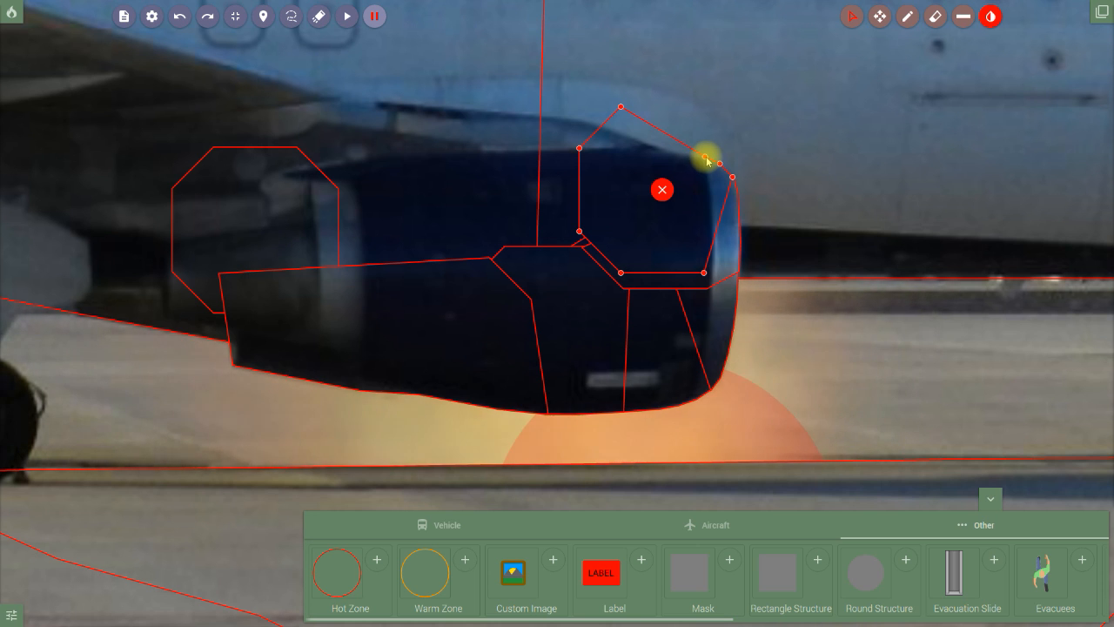
drag(641, 128, 670, 154)
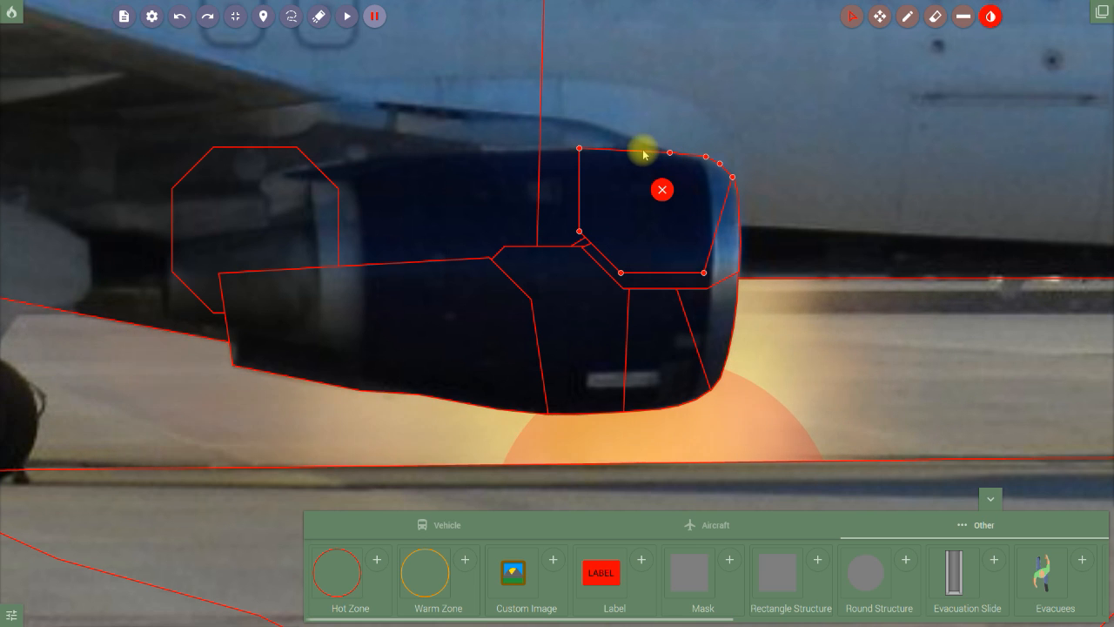
drag(580, 149, 601, 128)
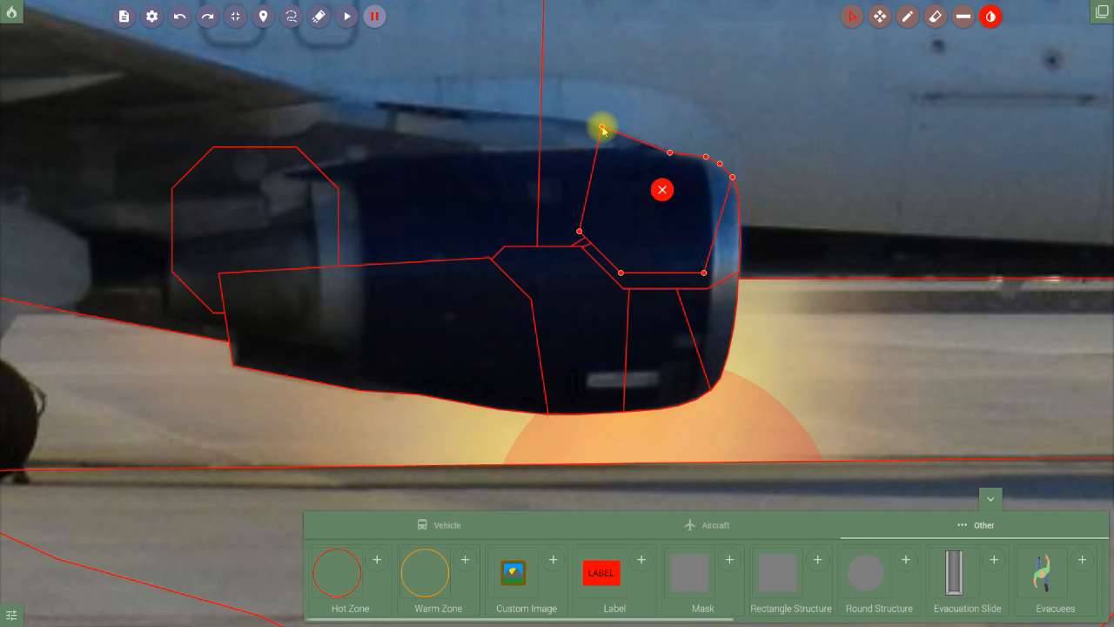
drag(579, 231, 572, 123)
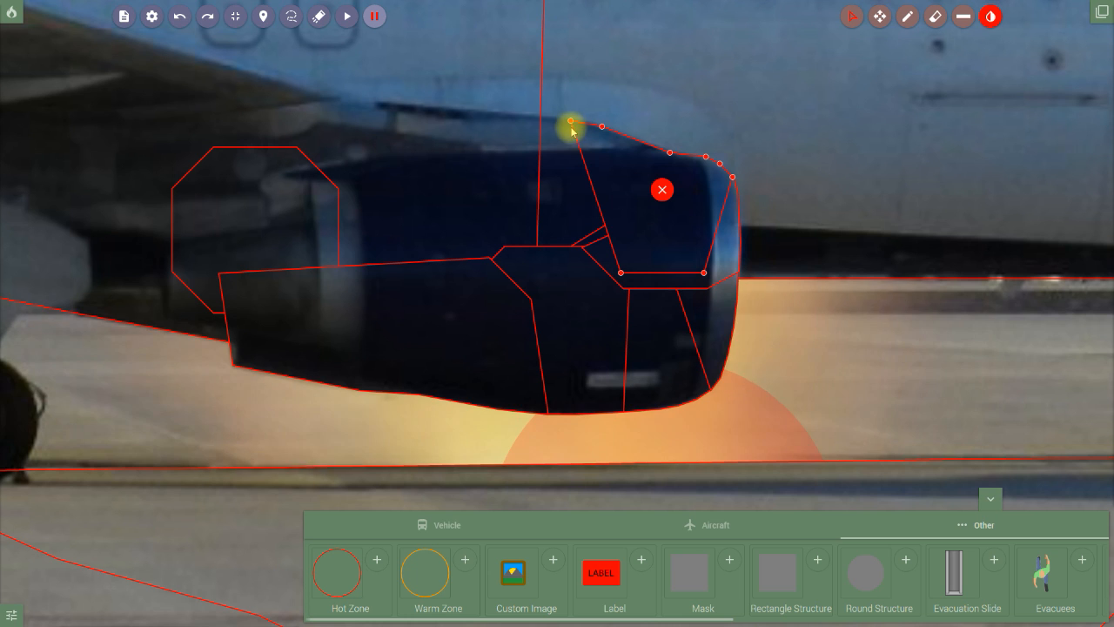
Place another mask above the engine and join its lower front point to the upper front mask's rear top corner.
click(727, 549)
drag(557, 365, 531, 131)
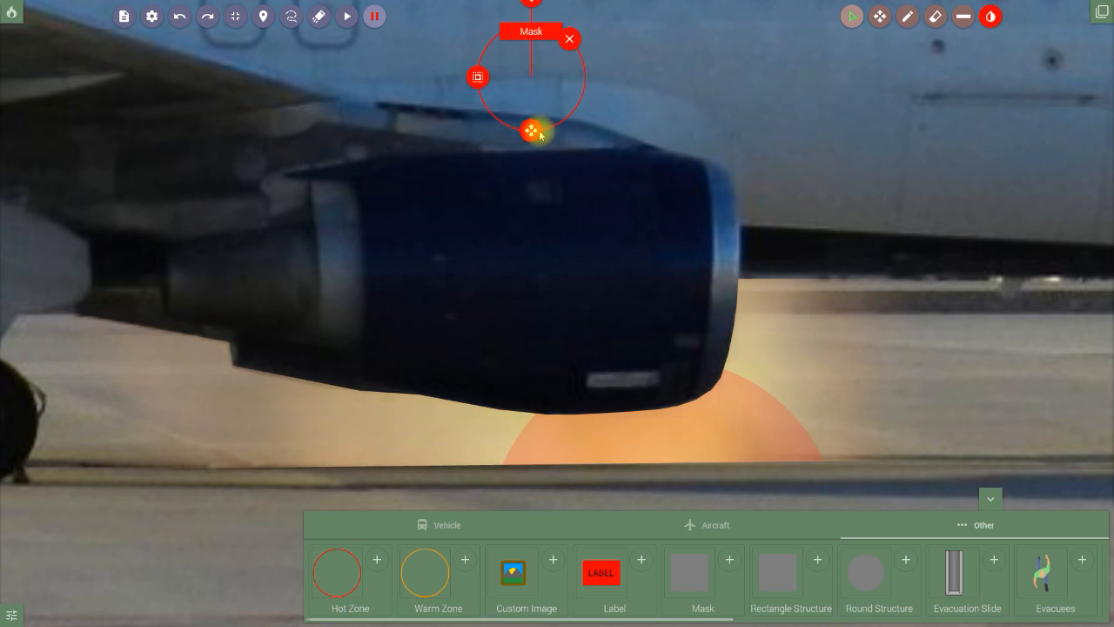
drag(529, 132, 508, 149)
click(455, 95)
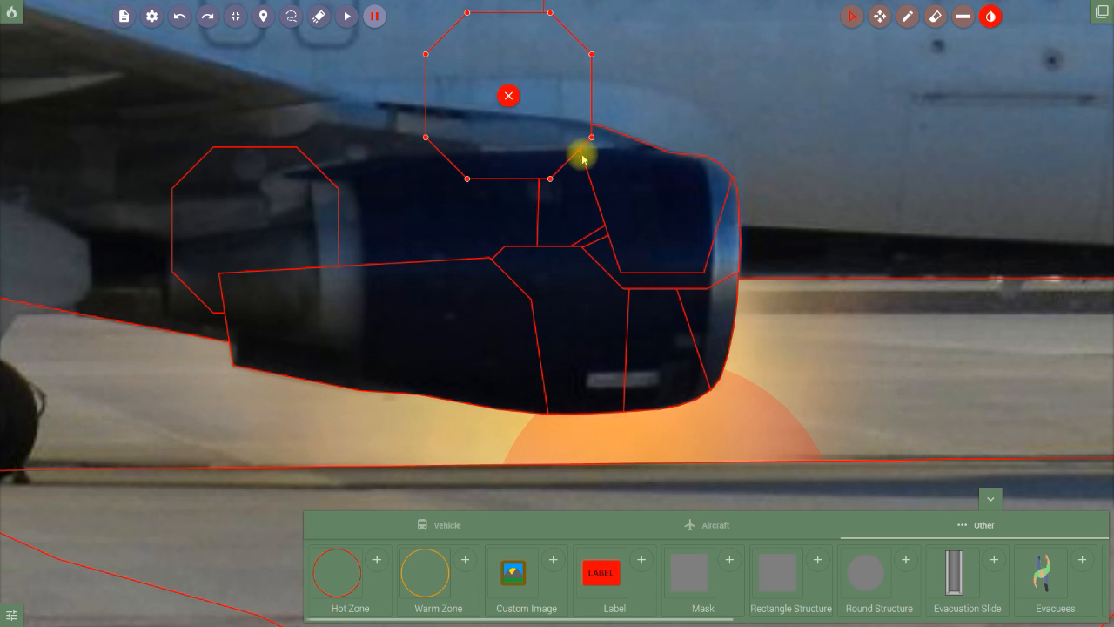
drag(591, 137, 561, 124)
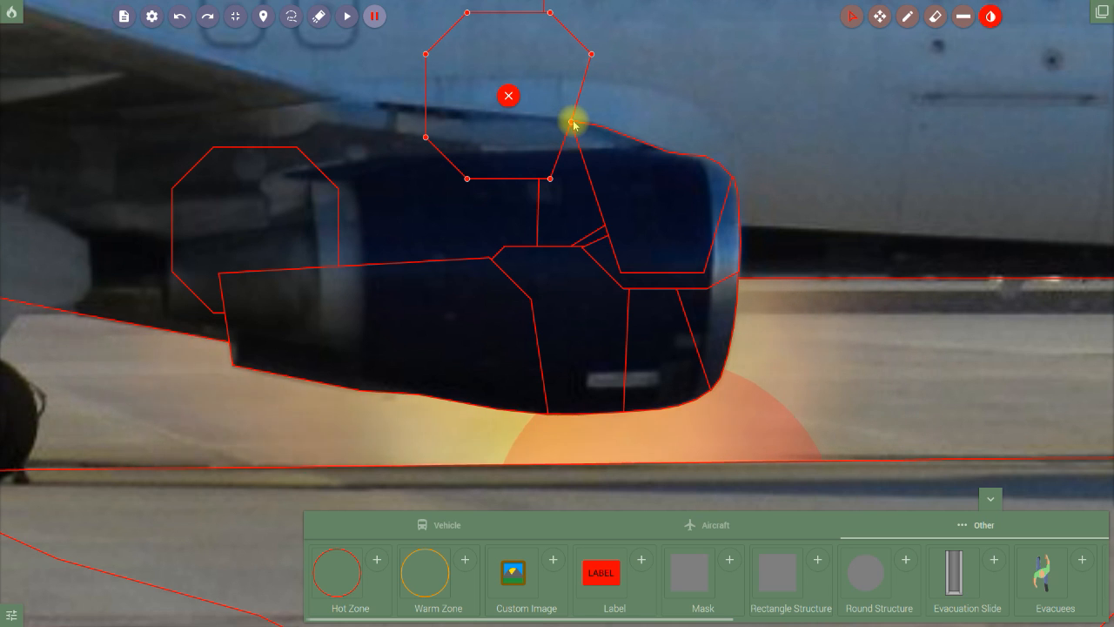
drag(572, 124, 576, 124)
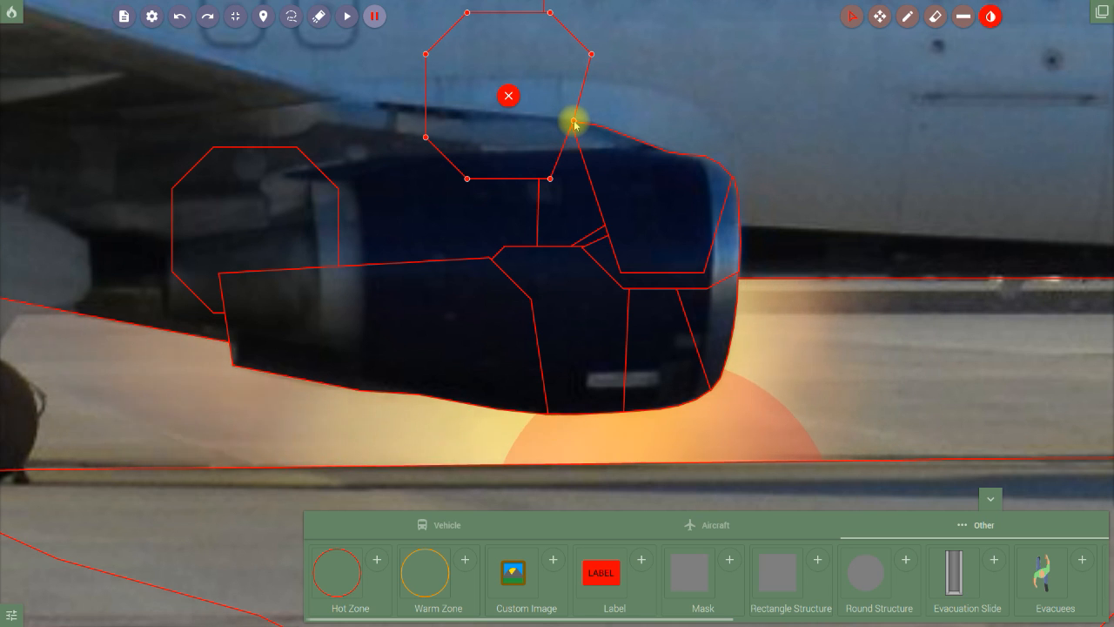
Shape the new mask's upper points along the pylon's top edge to the wing, and stretch its lower points back over the engine's rear.
drag(591, 56, 440, 109)
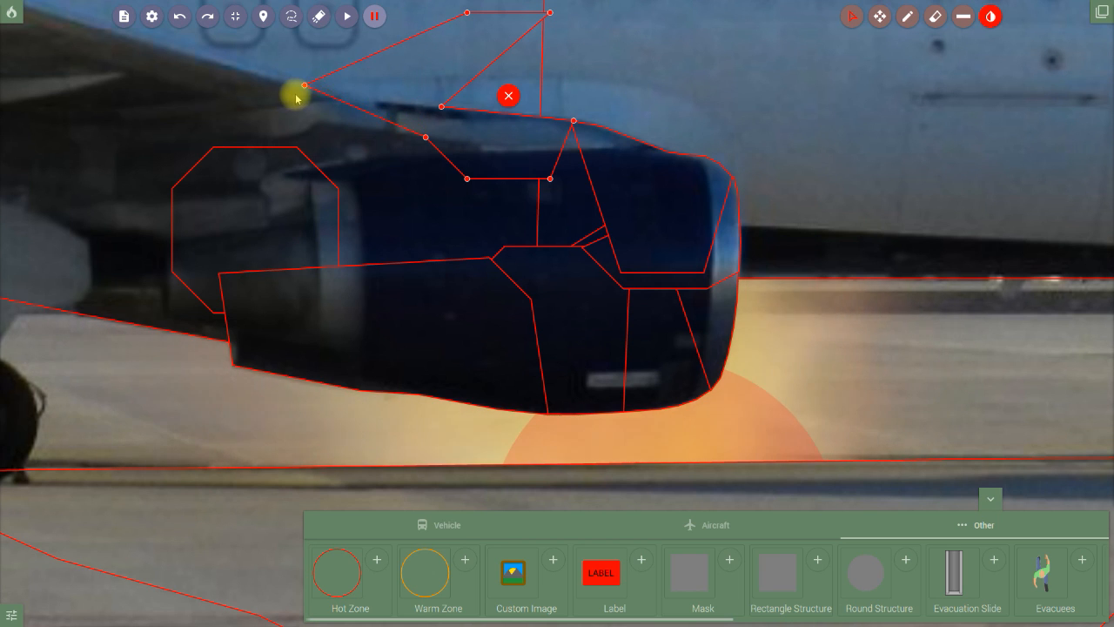
drag(413, 152, 388, 186)
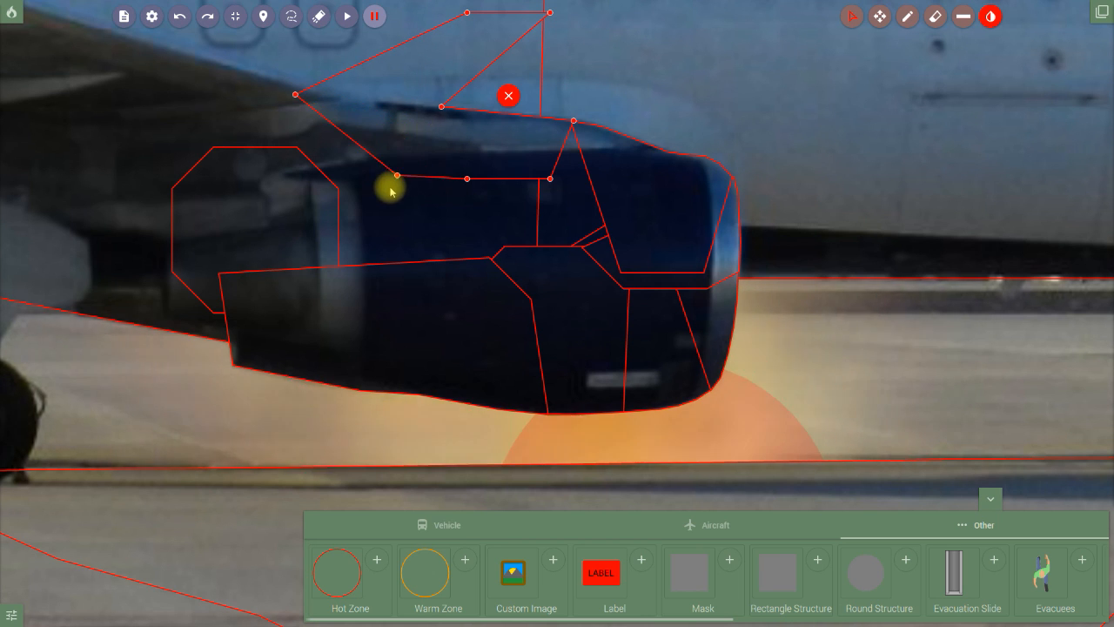
drag(549, 16, 357, 102)
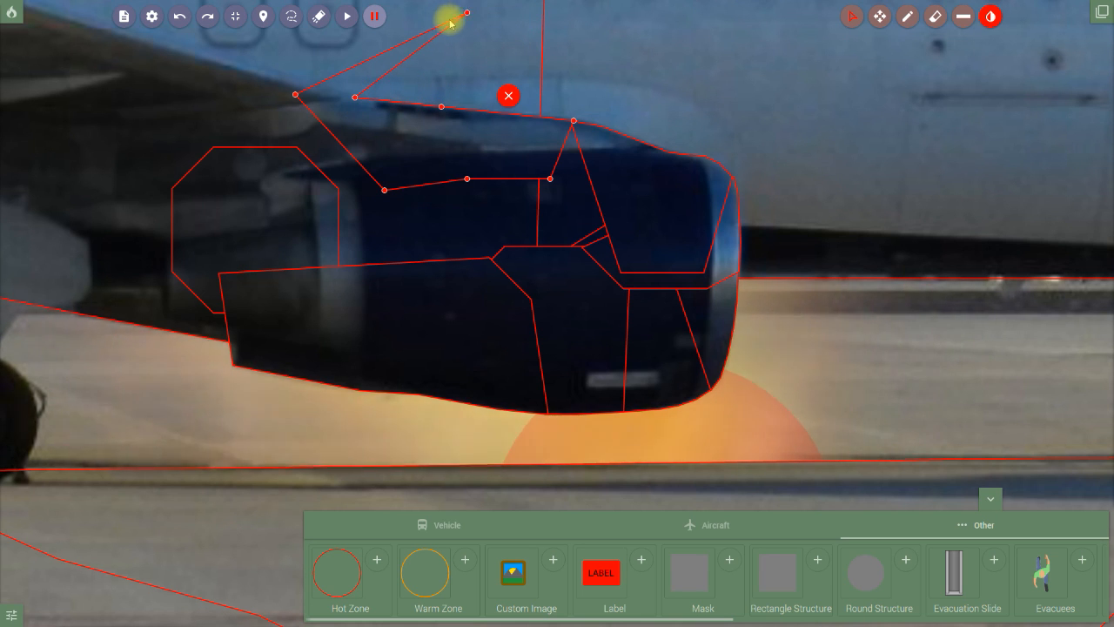
drag(450, 14, 414, 32)
drag(350, 53, 259, 73)
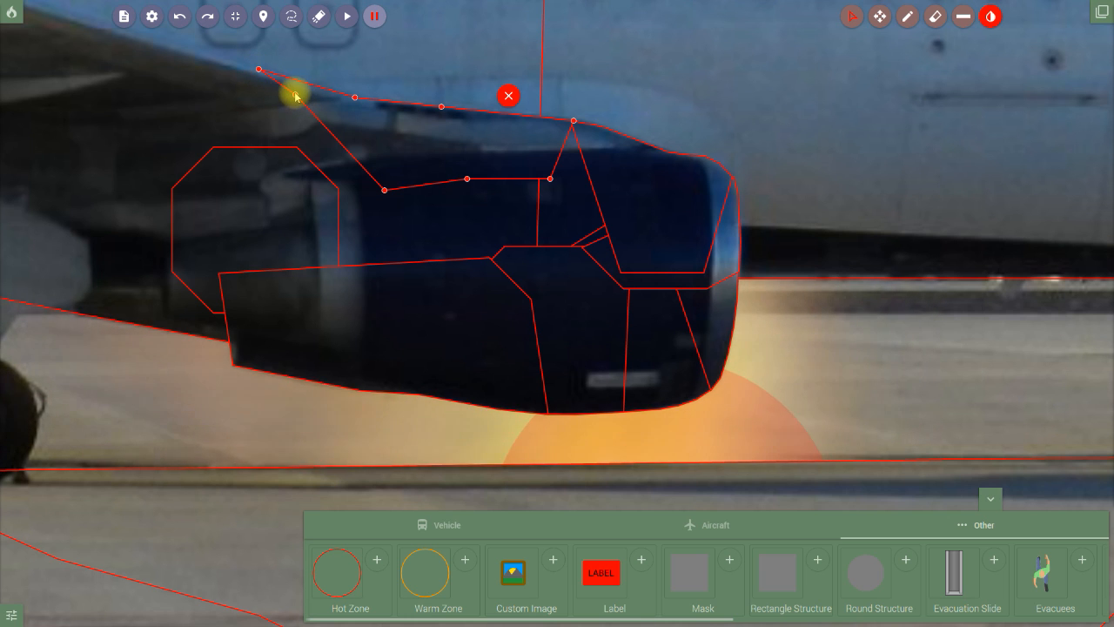
drag(294, 95, 258, 169)
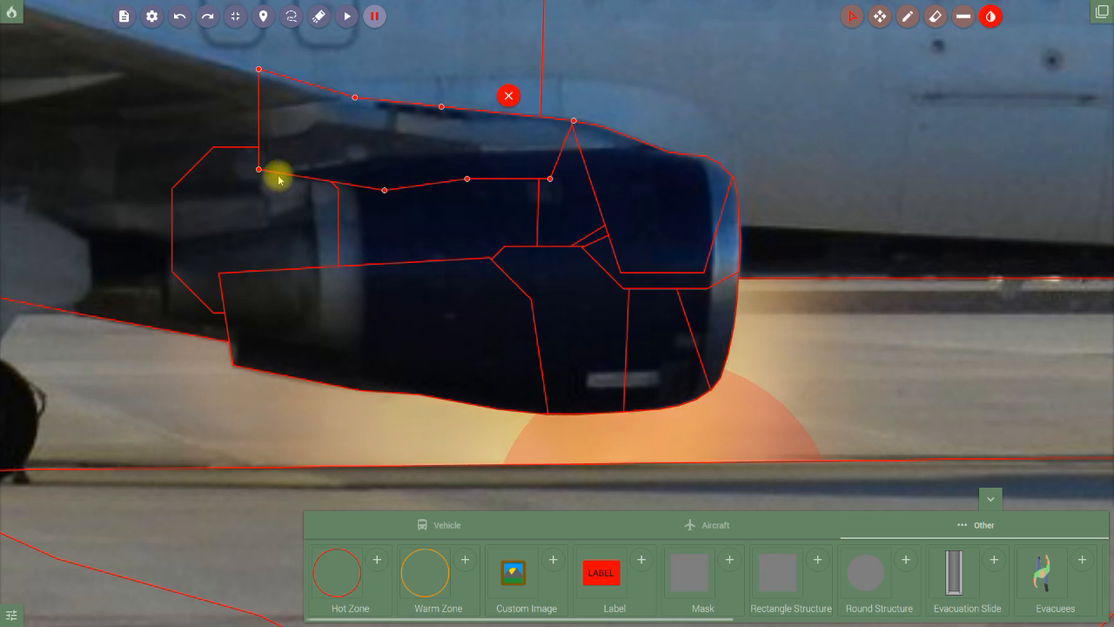
Reopen the front engine mask's outline and refine its two lowest intake-edge points, bringing the bottom one down to the fuselage underside.
click(763, 309)
scroll(818, 322, up, 3)
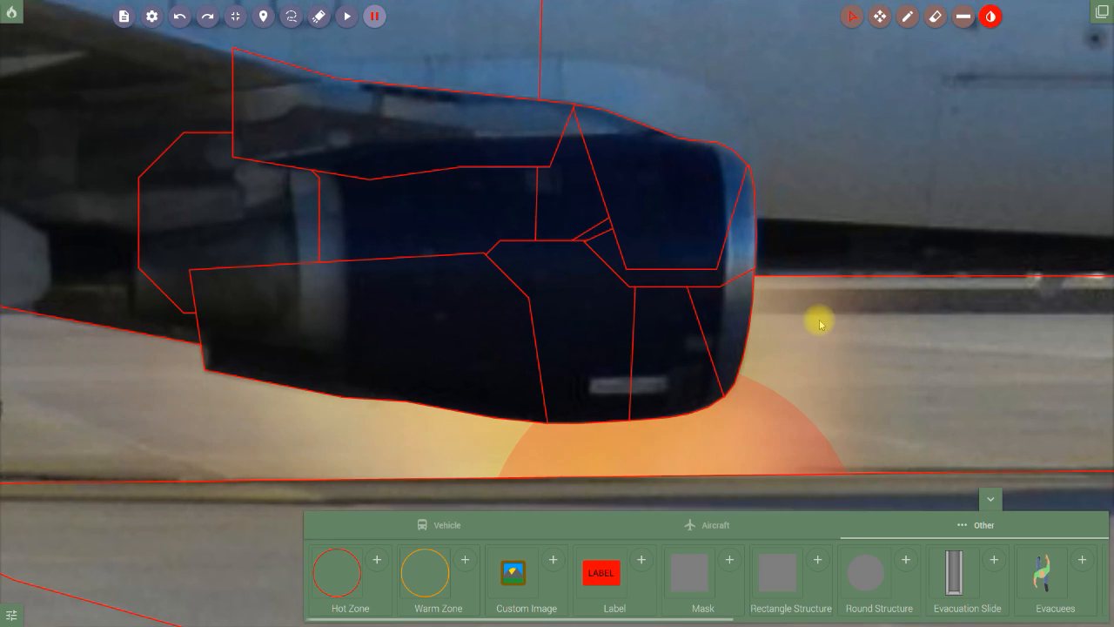
scroll(858, 290, up, 3)
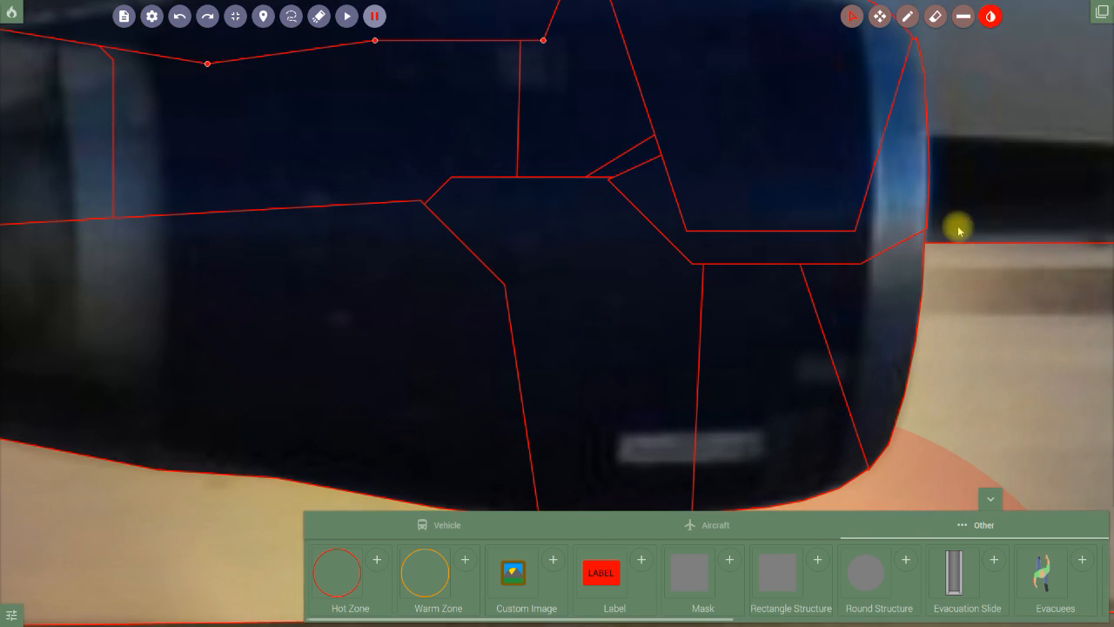
click(879, 15)
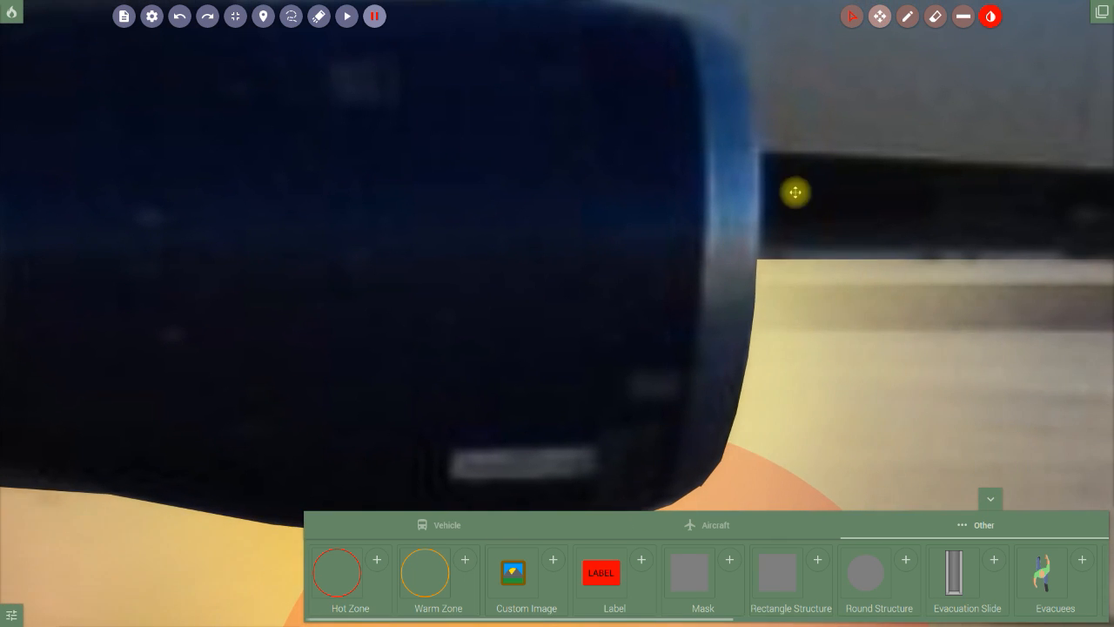
click(854, 26)
click(693, 239)
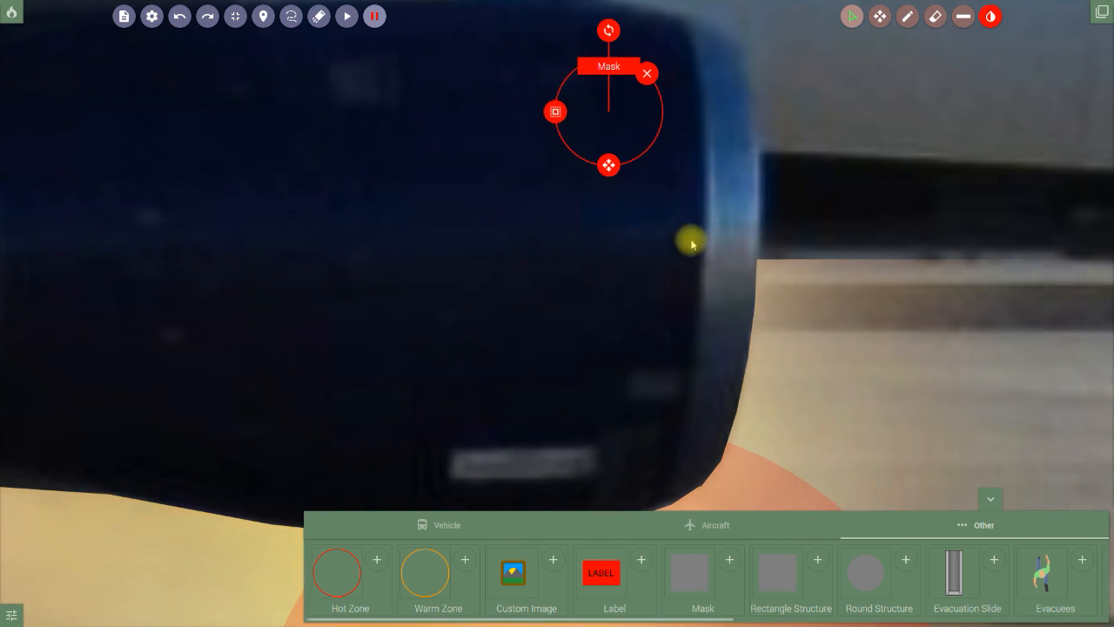
click(554, 111)
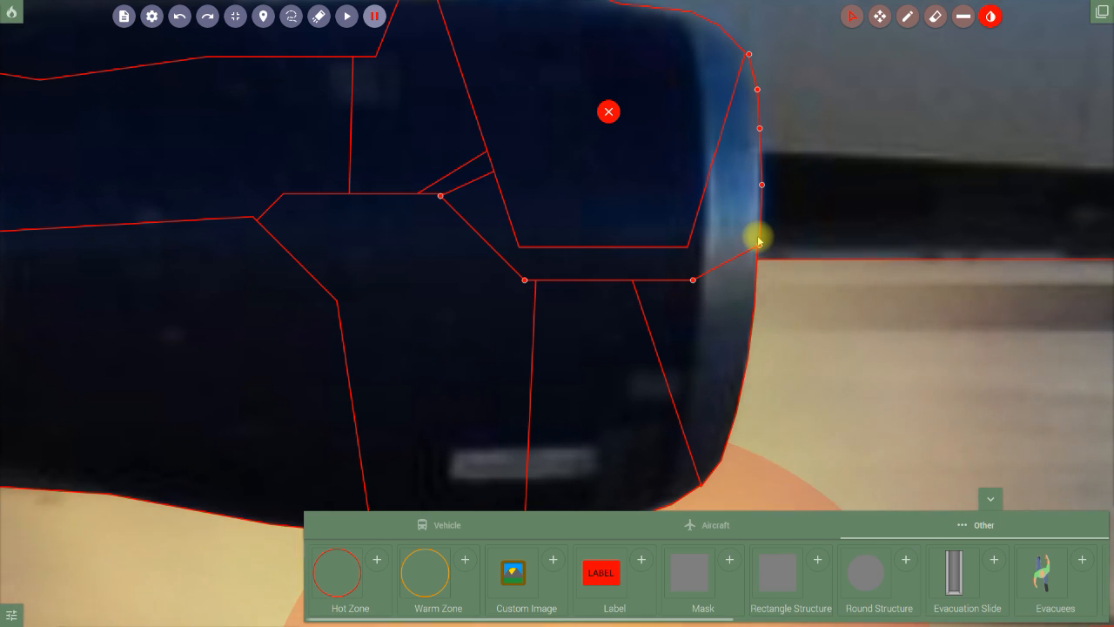
drag(757, 244, 758, 250)
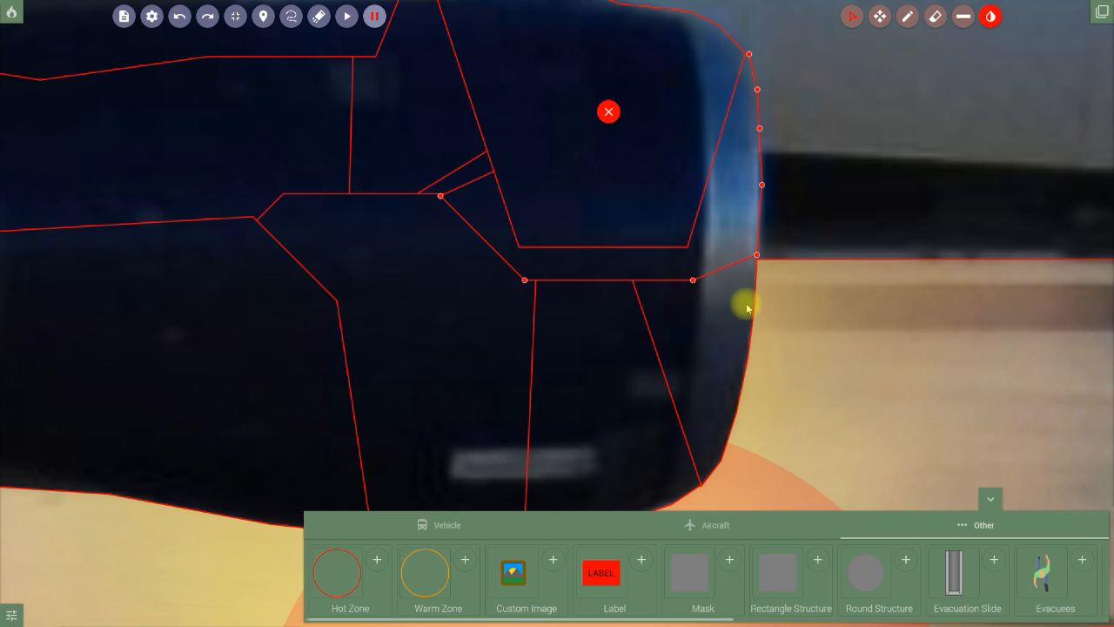
click(763, 188)
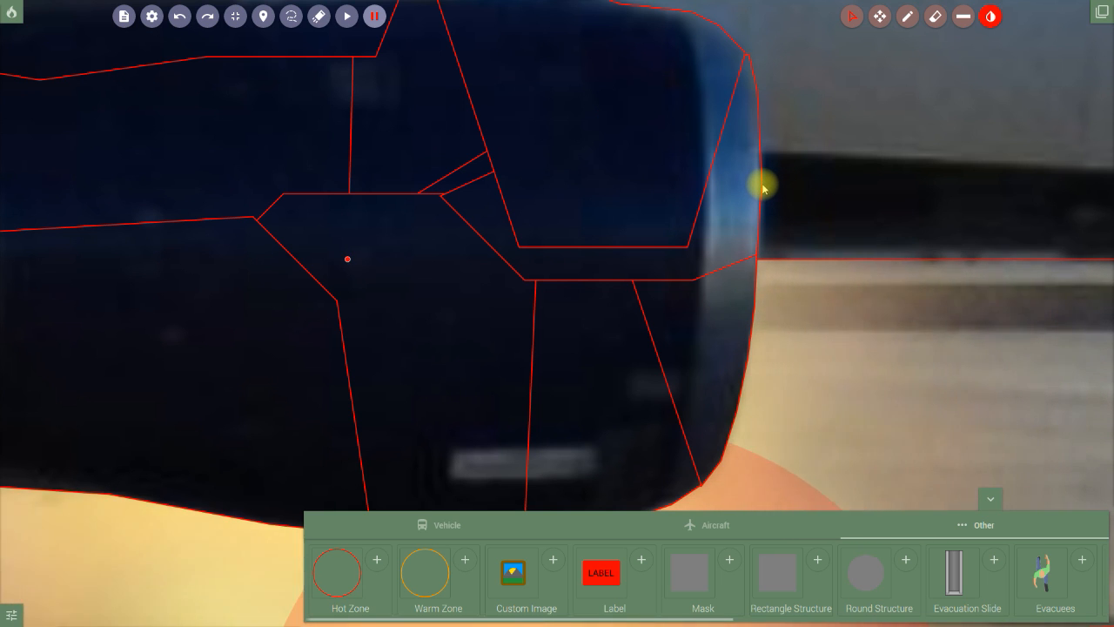
click(762, 186)
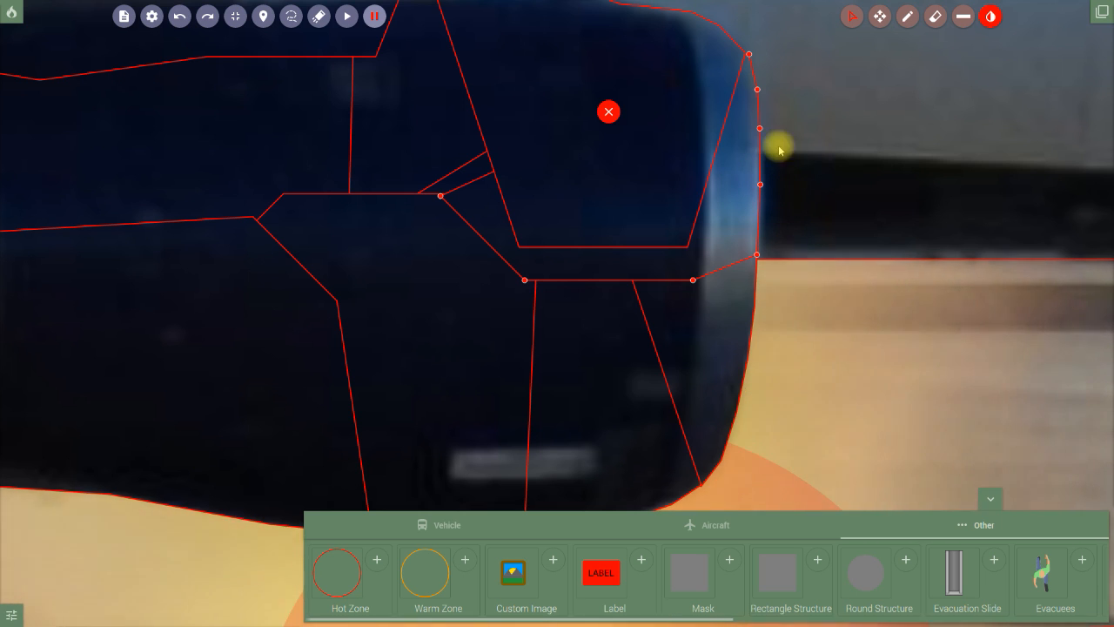
Close the mask outline, deselect the mask, and bring the whole airplane with both fires into view.
scroll(684, 164, down, 3)
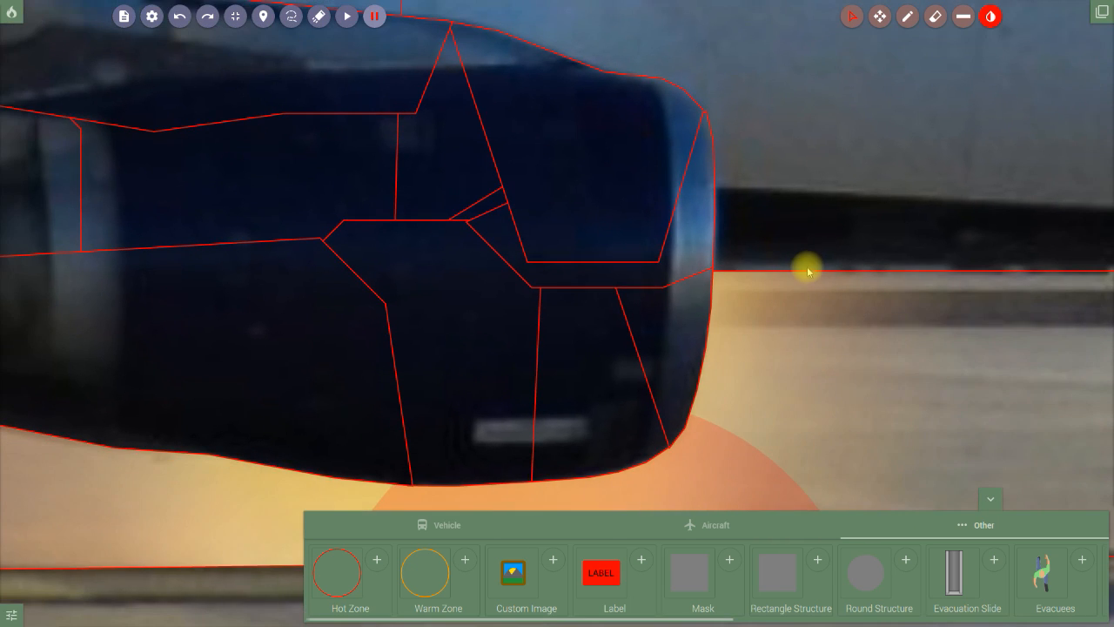
scroll(807, 265, down, 3)
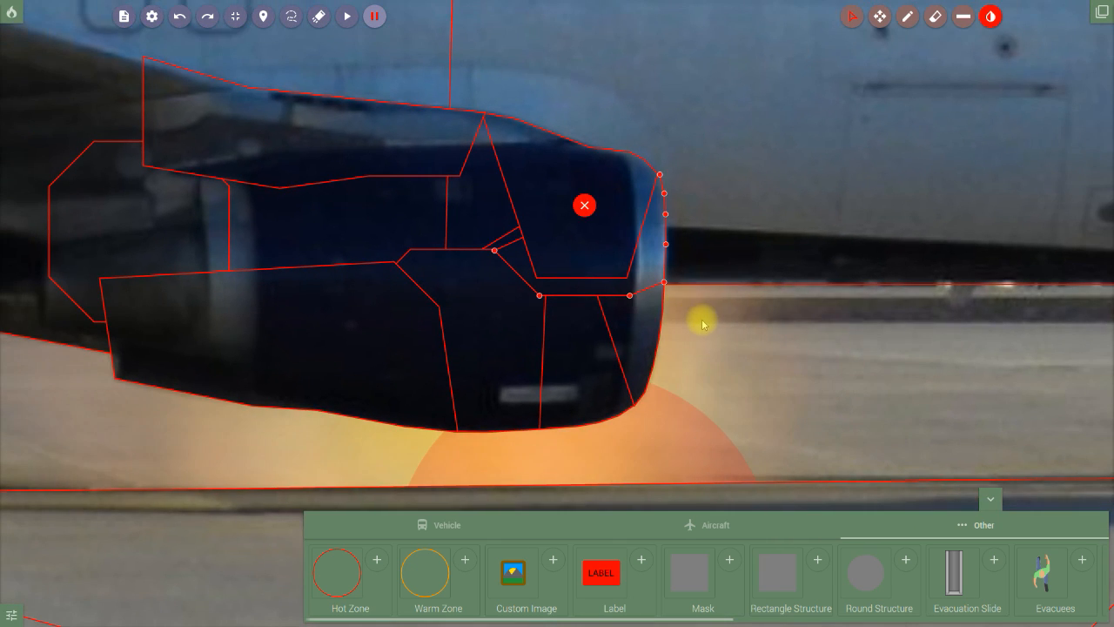
scroll(704, 323, down, 3)
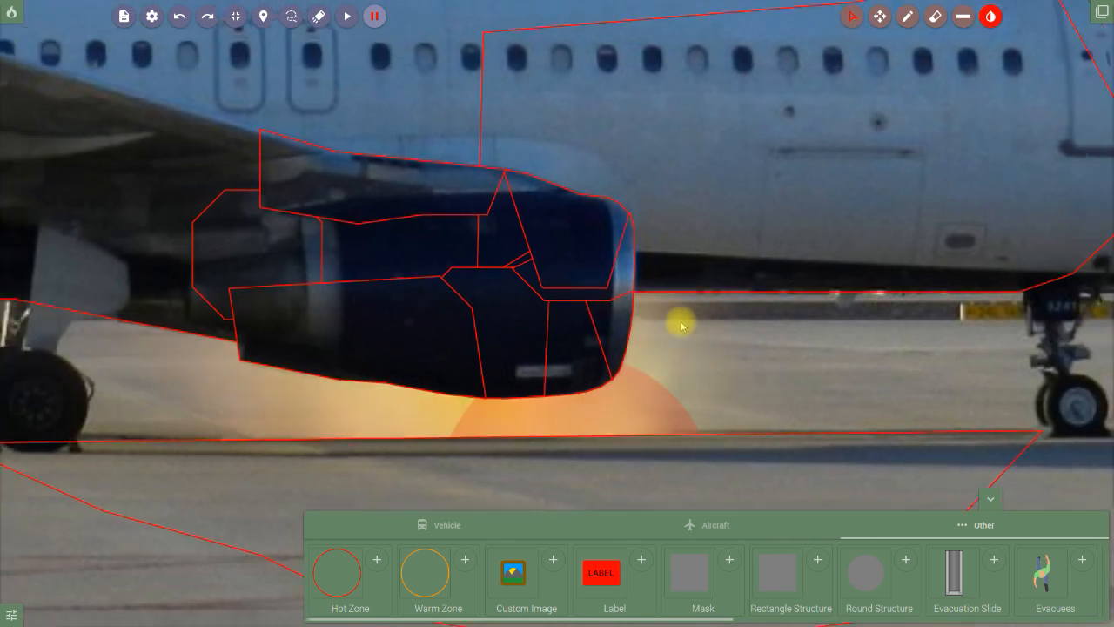
scroll(681, 325, down, 1)
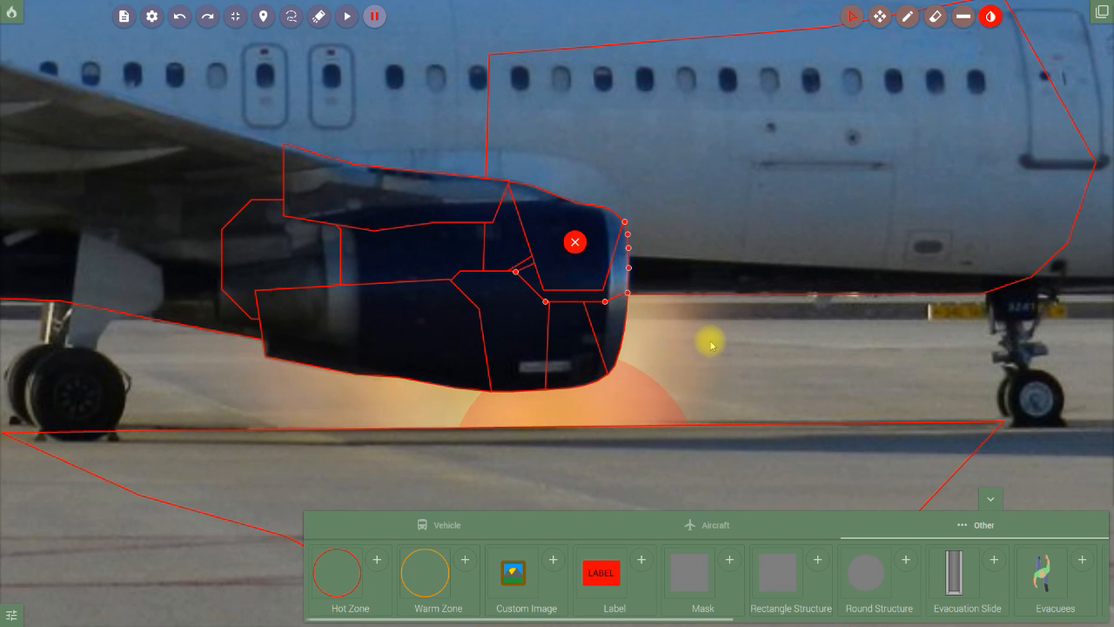
scroll(710, 345, down, 2)
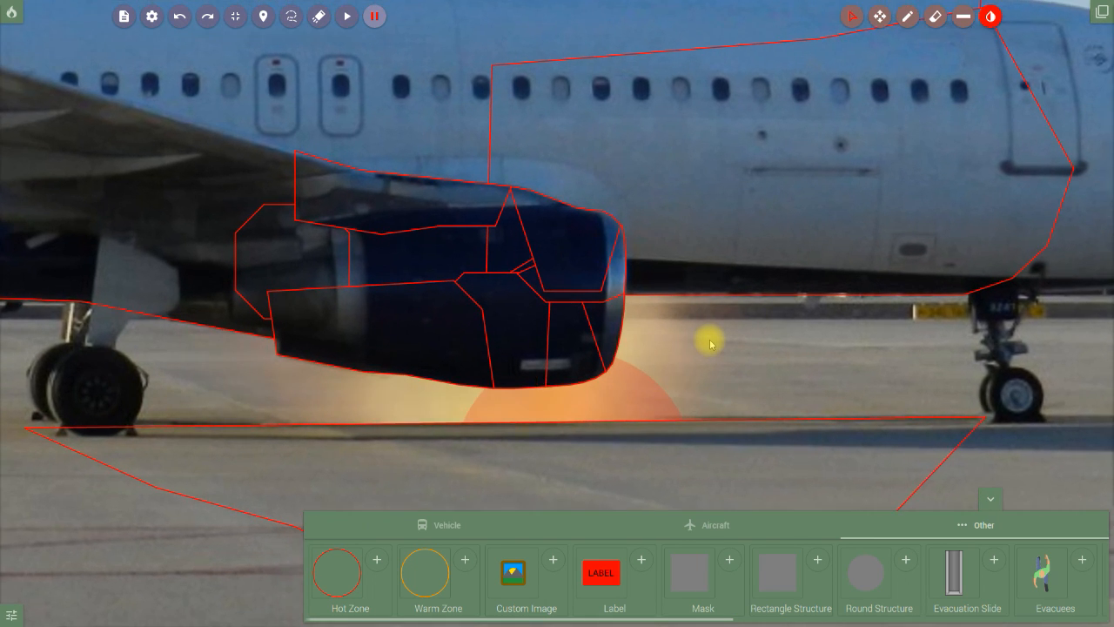
scroll(731, 352, up, 1)
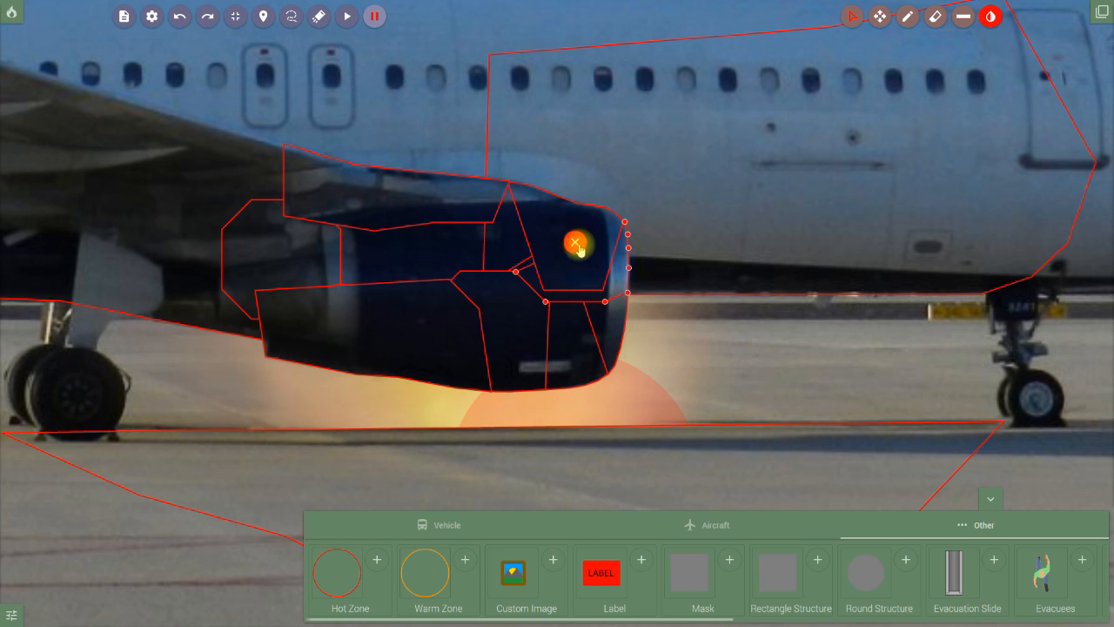
click(575, 242)
click(787, 342)
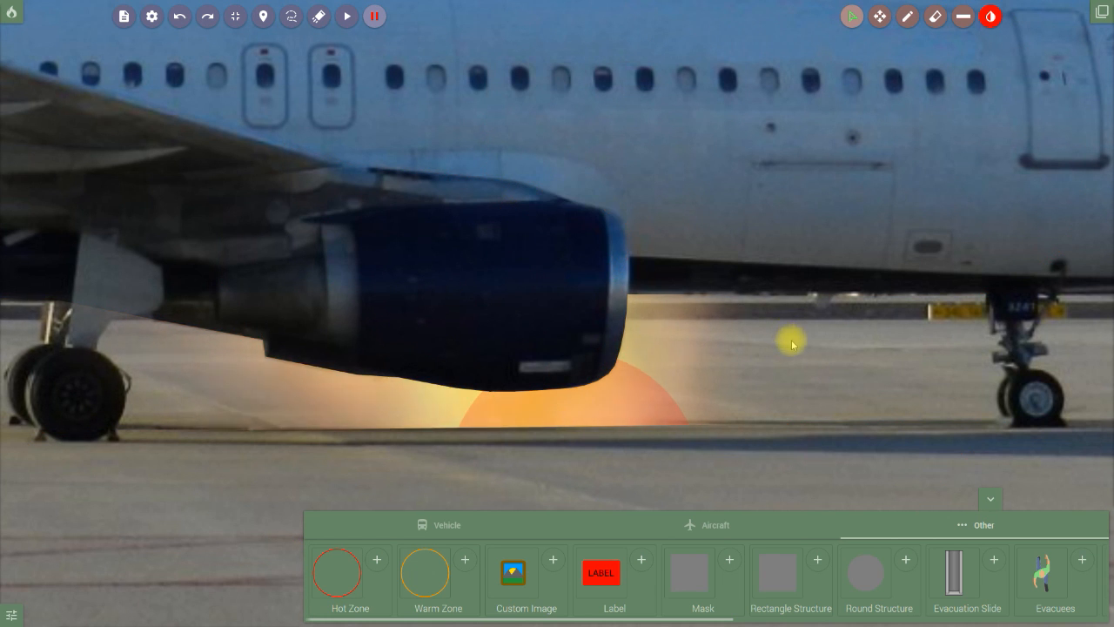
scroll(775, 363, down, 3)
scroll(775, 363, down, 4)
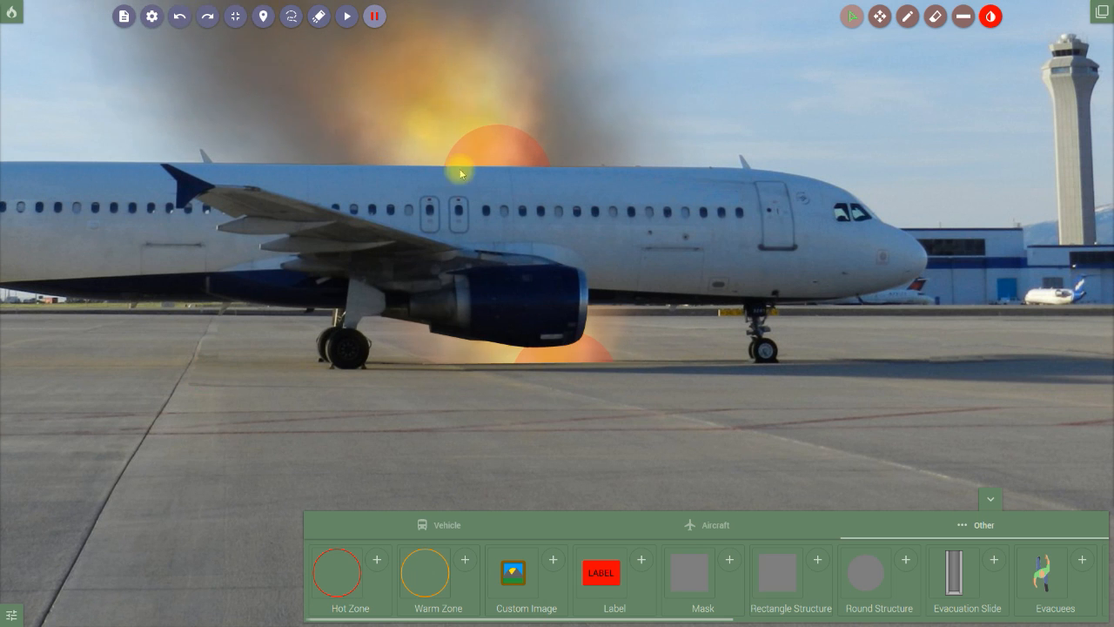
Add another fire to the scene and place it on the tarmac between the engine and the nose gear.
click(346, 16)
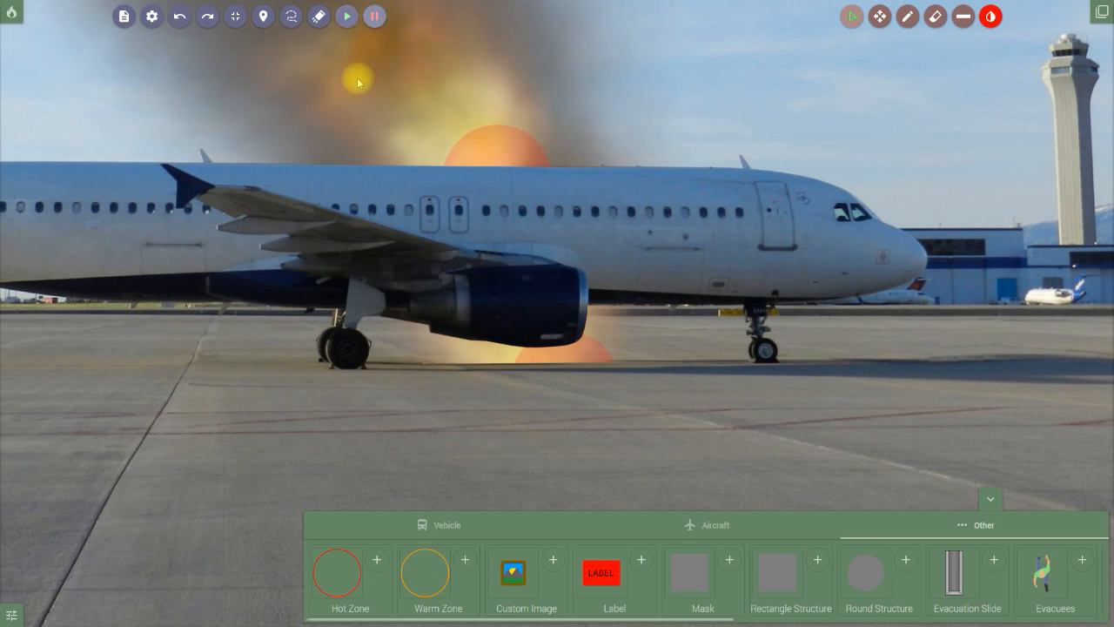
click(11, 11)
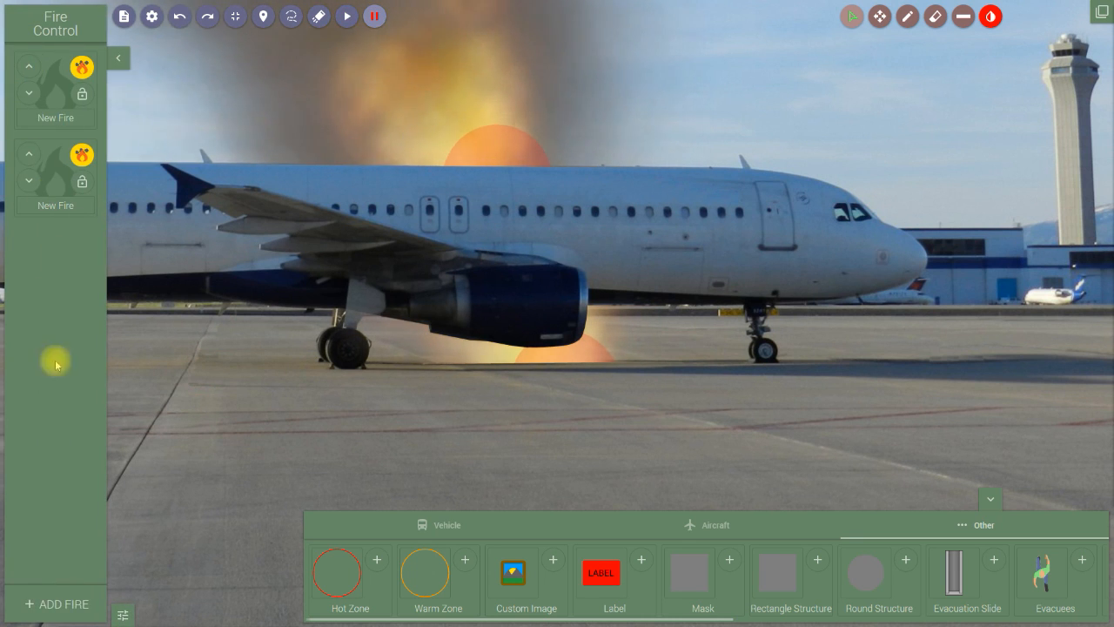
click(57, 600)
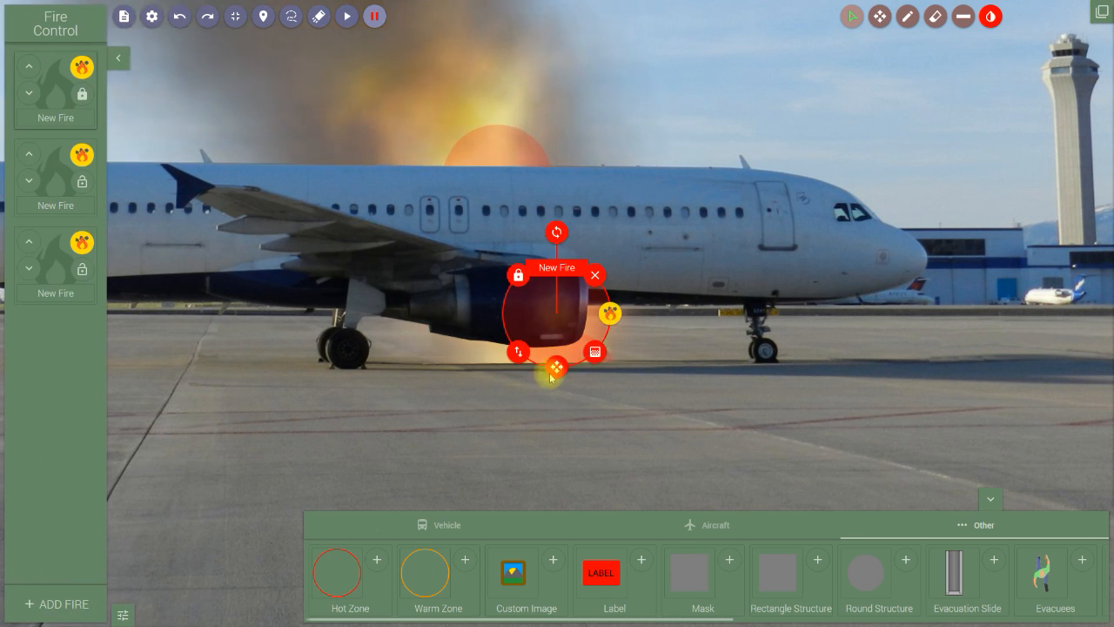
drag(554, 372, 699, 425)
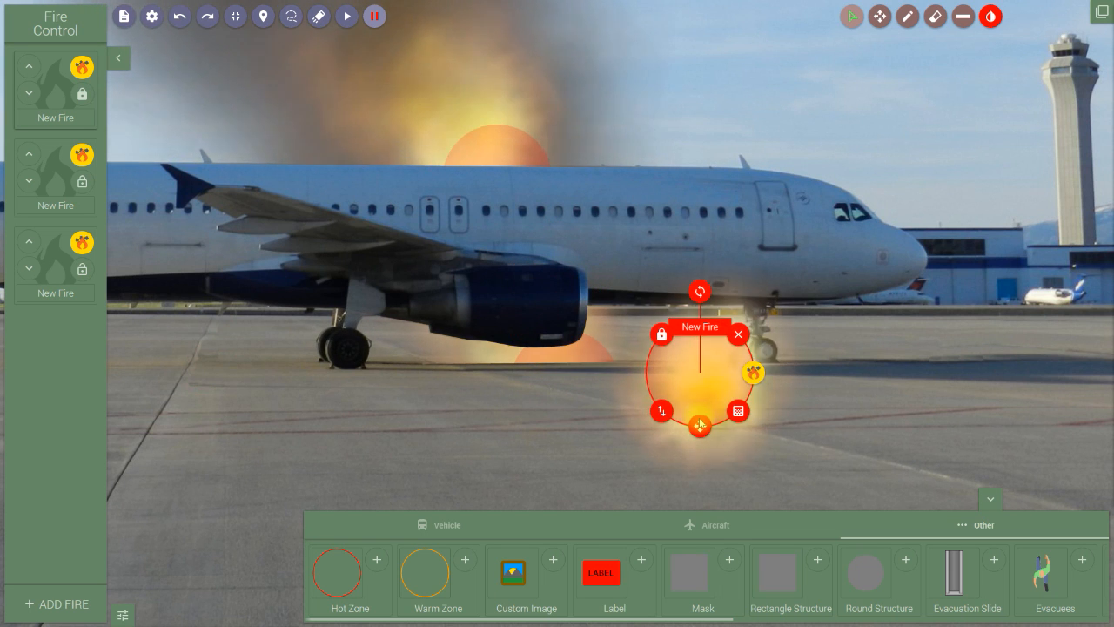
Switch the new fire to dark smoke only and reduce its size.
click(755, 380)
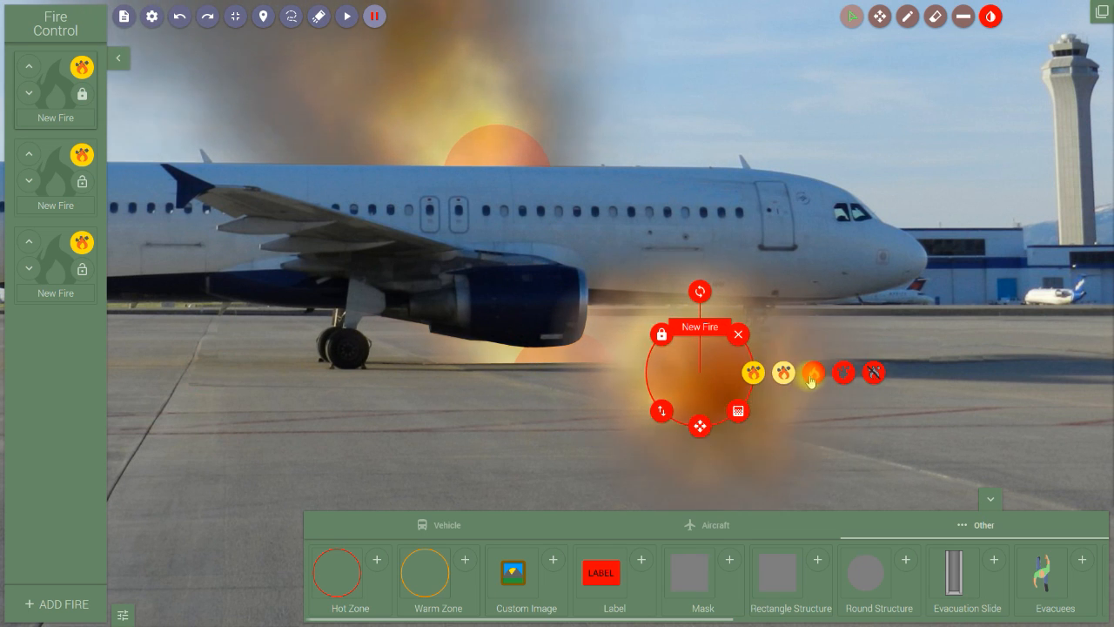
click(814, 374)
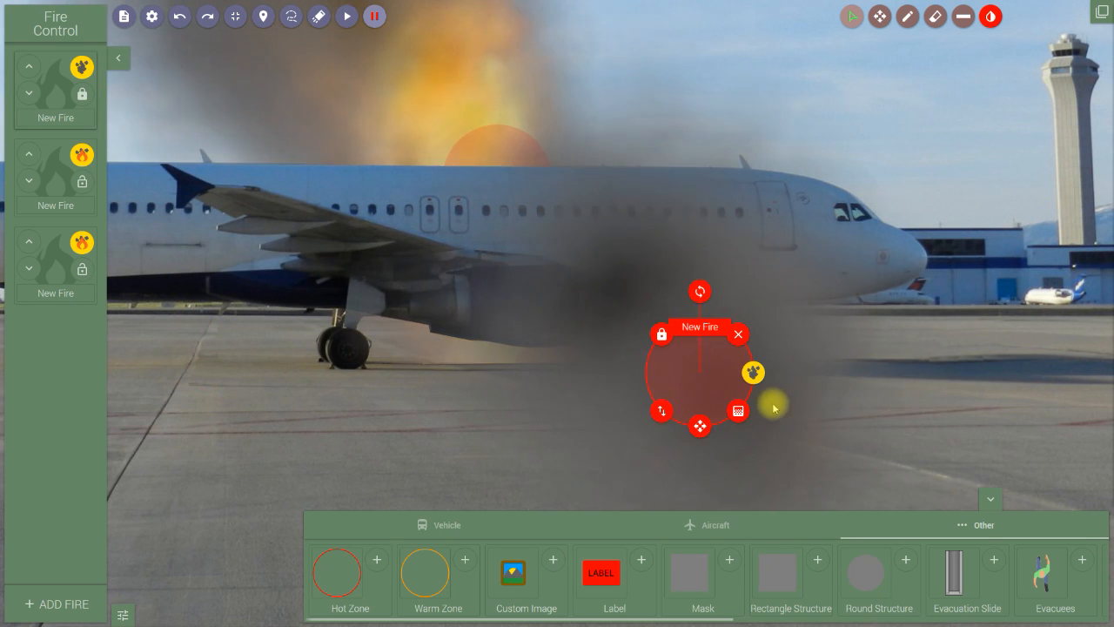
mouse_move(661, 411)
mouse_down()
mouse_move(666, 435)
mouse_move(679, 422)
mouse_up()
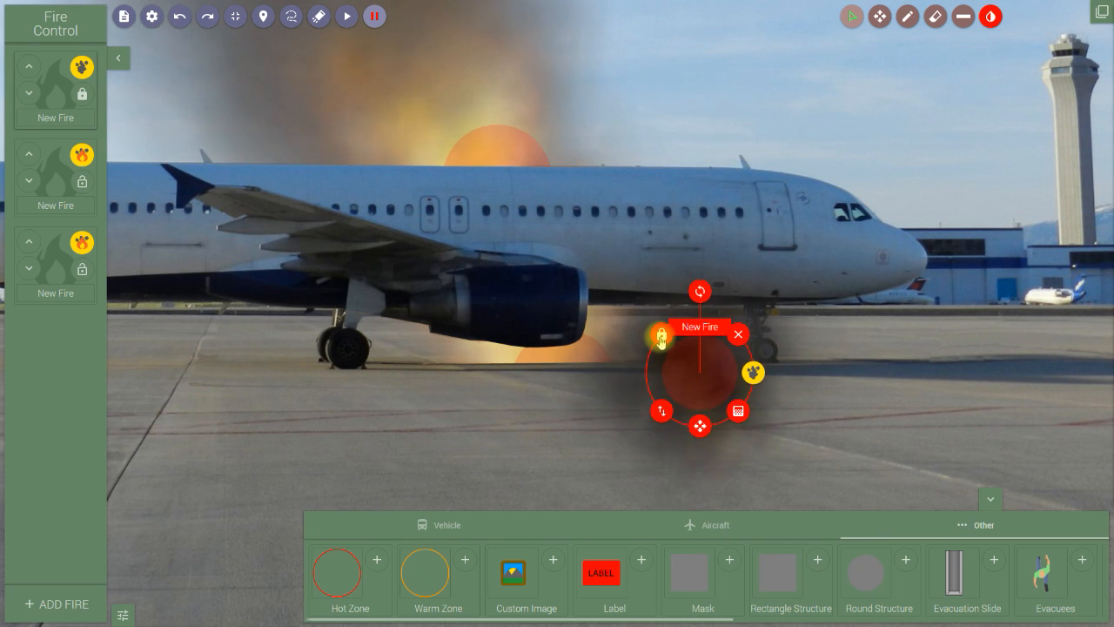
Unlock the smoke, tilt its direction up toward the rear of the aircraft, and shrink its source.
click(661, 337)
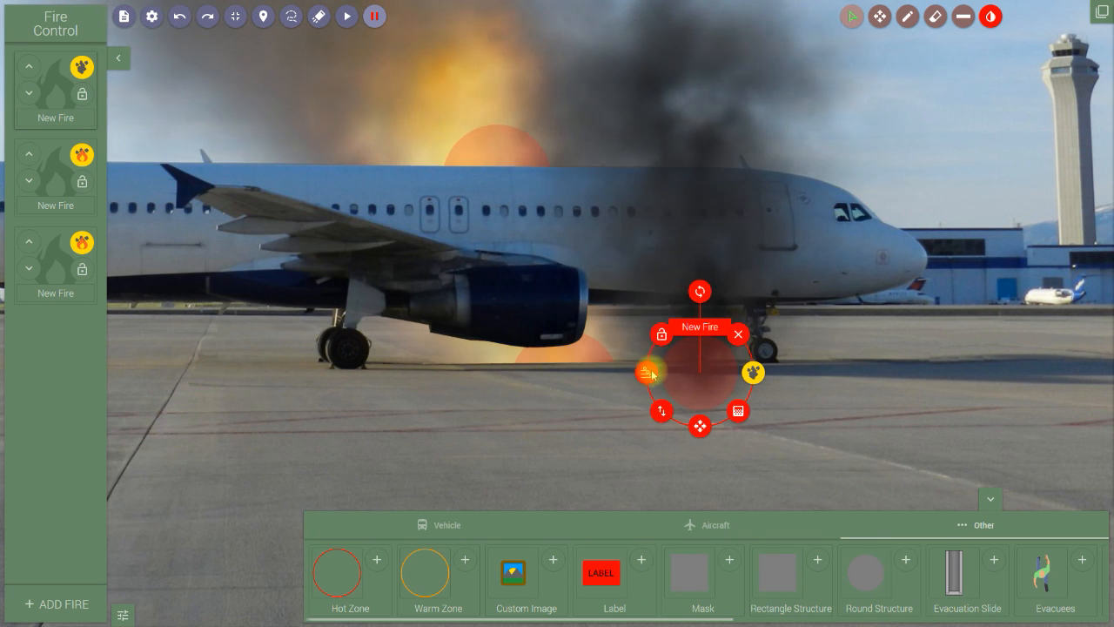
drag(691, 295, 630, 328)
drag(662, 415, 661, 444)
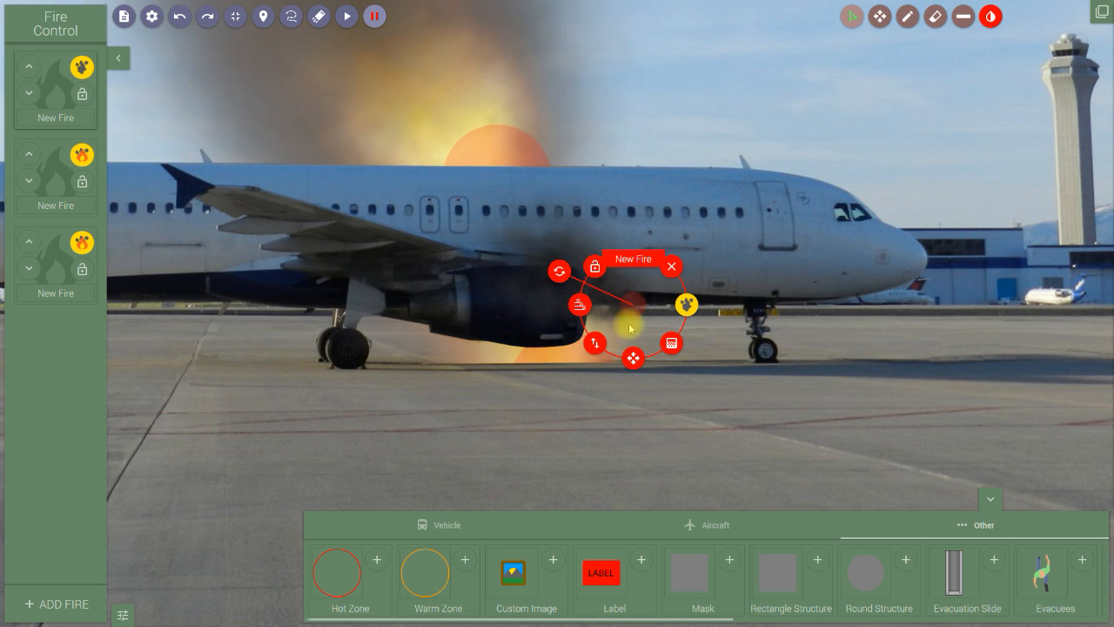
Show the wind, zoom and layer controls, close the mask outline, and move the smoke to just ahead of the engine intake.
drag(654, 363, 752, 345)
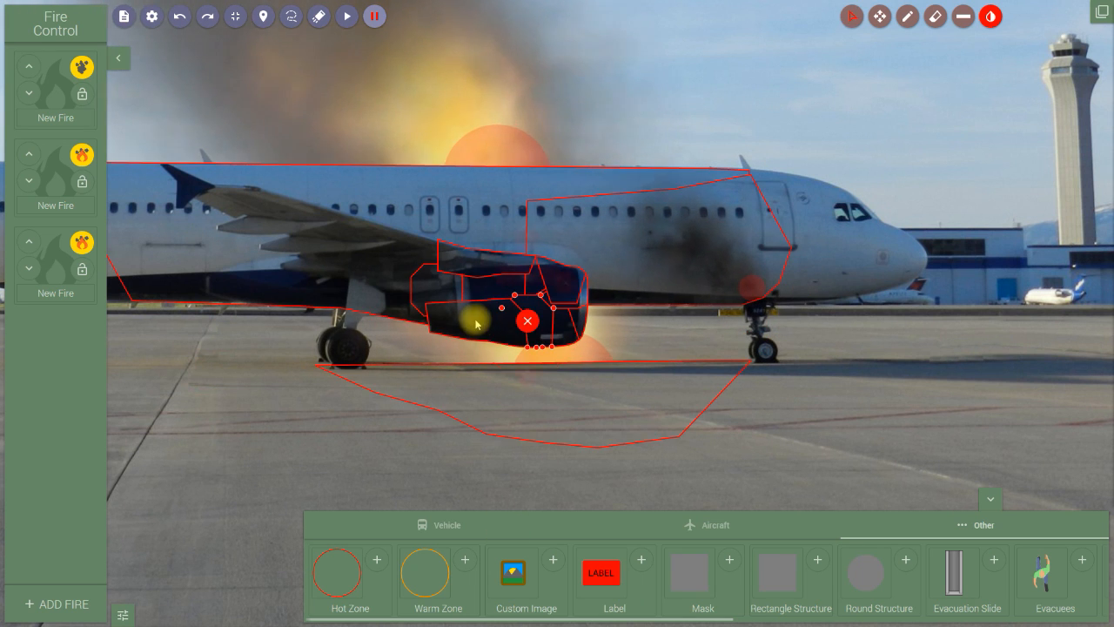
click(122, 610)
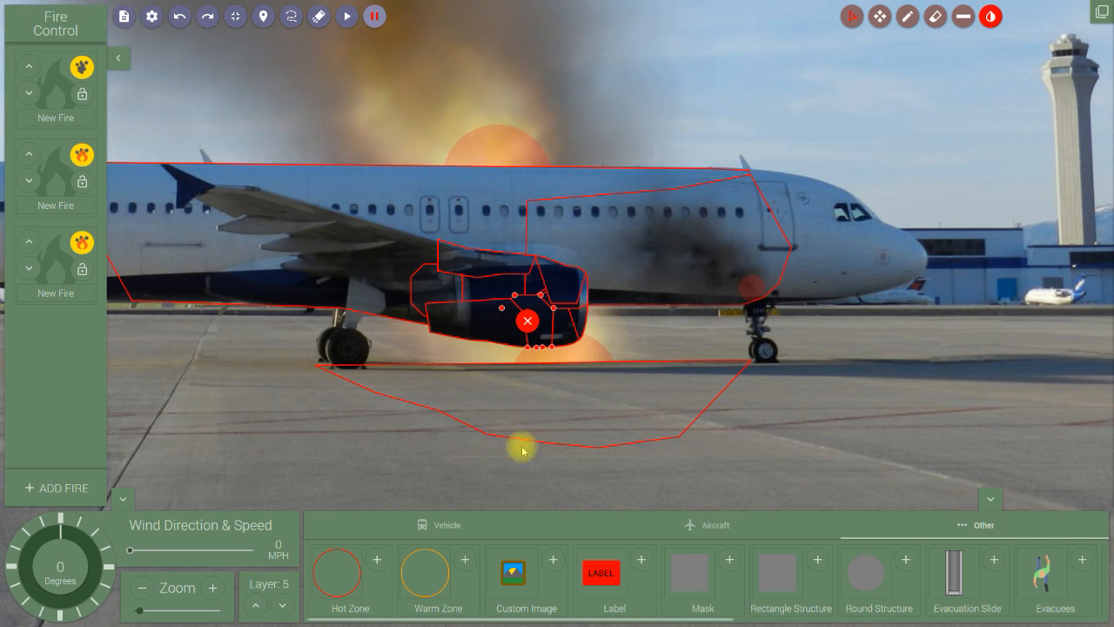
click(528, 326)
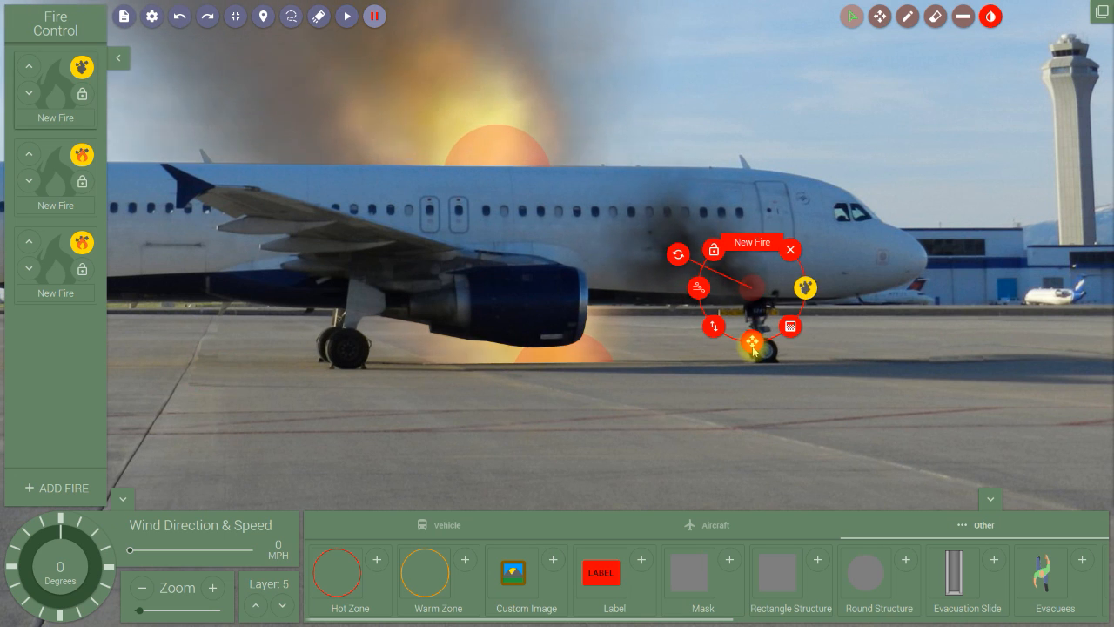
drag(741, 361, 688, 380)
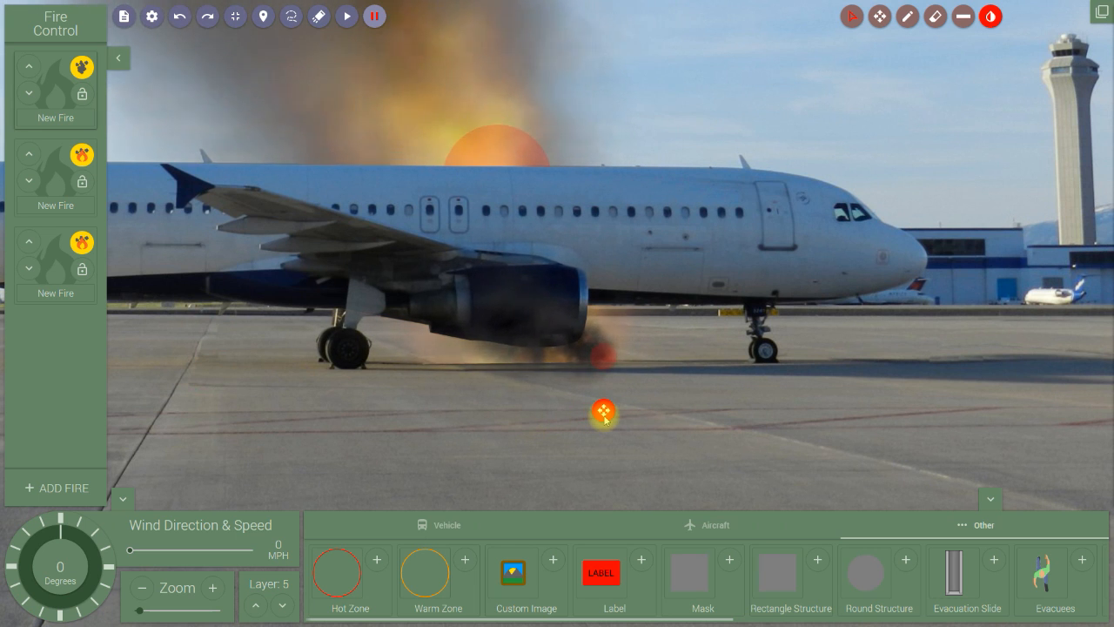
drag(605, 419, 613, 366)
click(612, 360)
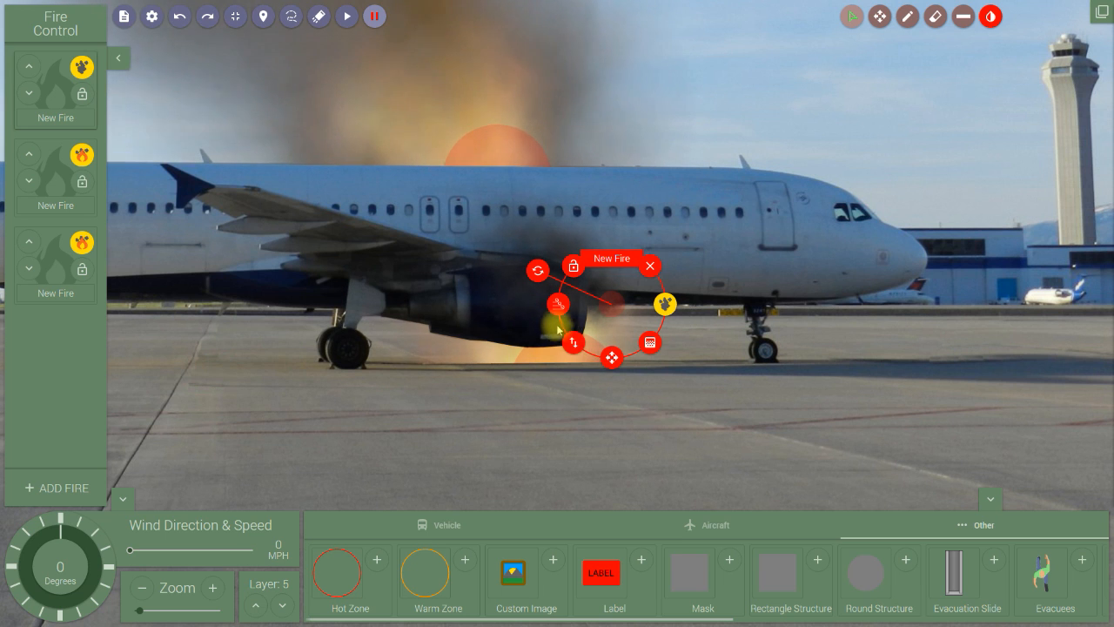
Lower the smoke to layer 4 and shift it forward and down into the gap below the fuselage.
click(282, 606)
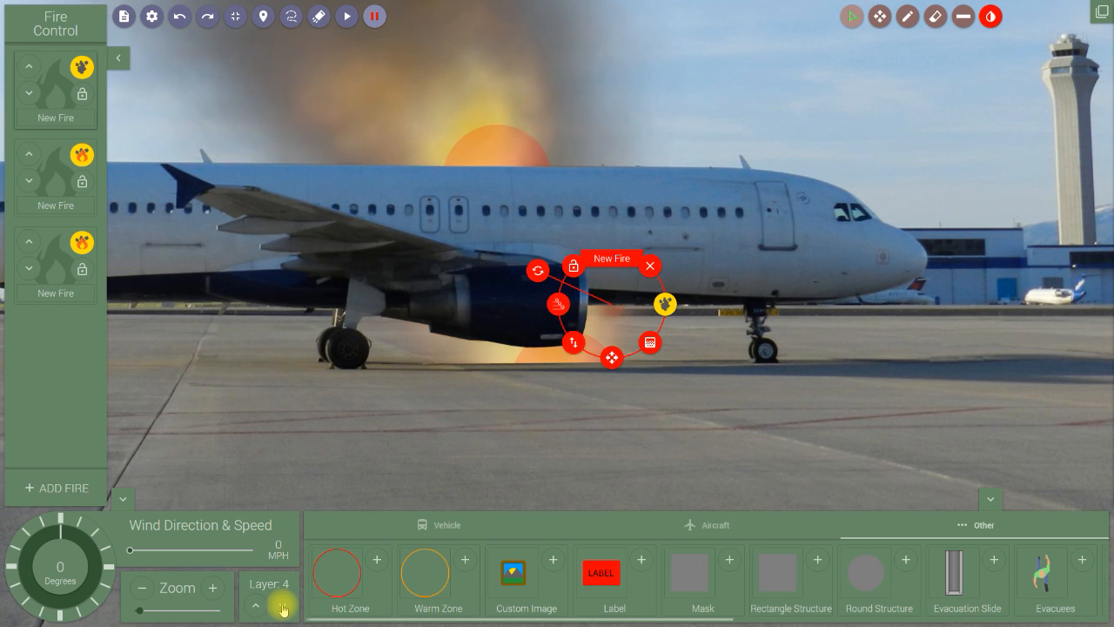
drag(612, 357, 632, 384)
drag(670, 419, 656, 401)
Lower the fire beneath the engine to layer 4 and move the smoke slightly closer to the intake, just under the fuselage.
click(559, 362)
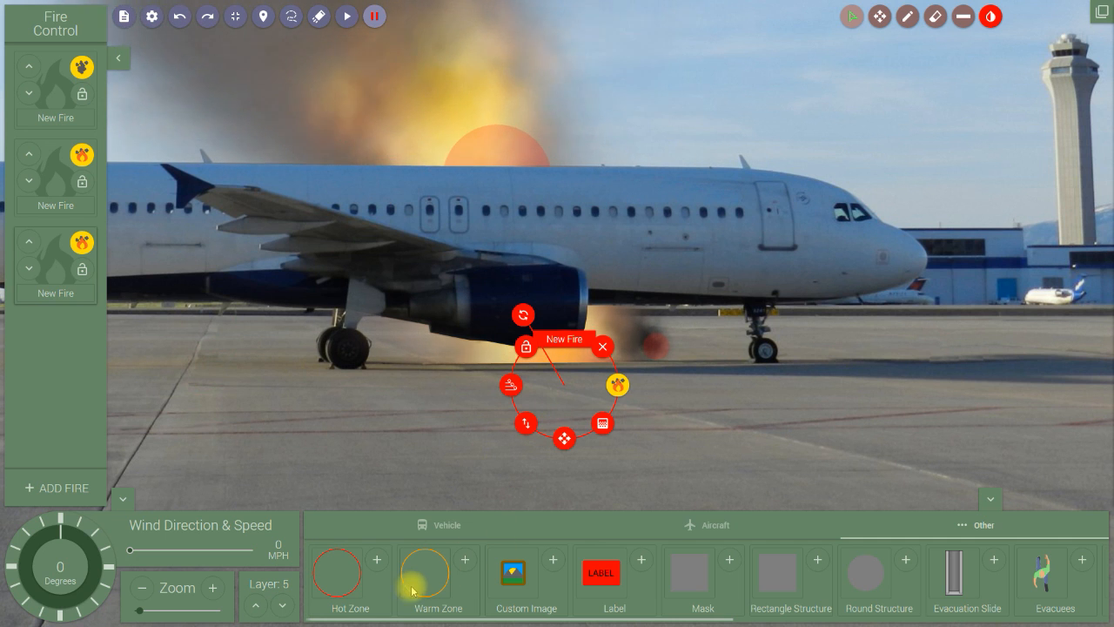
click(283, 607)
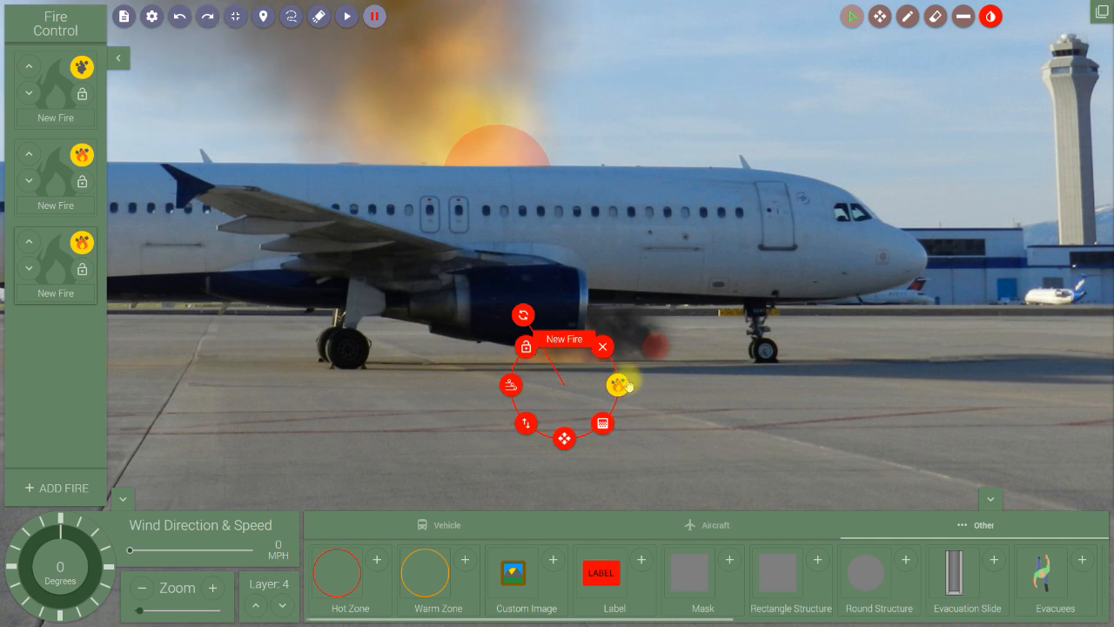
drag(564, 438, 648, 402)
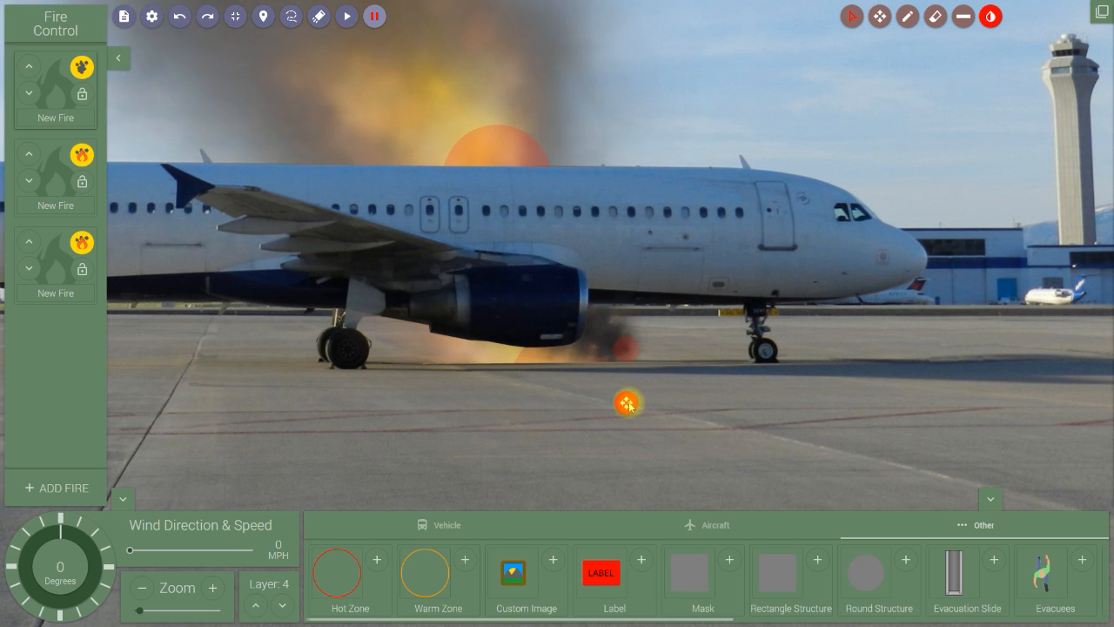
drag(628, 393, 635, 380)
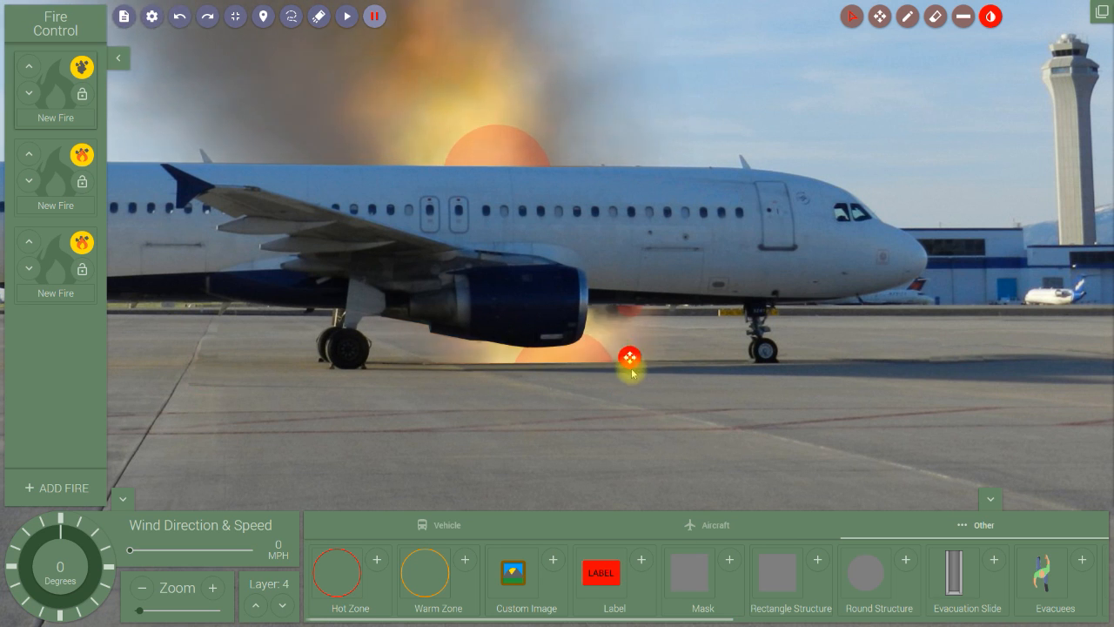
click(643, 307)
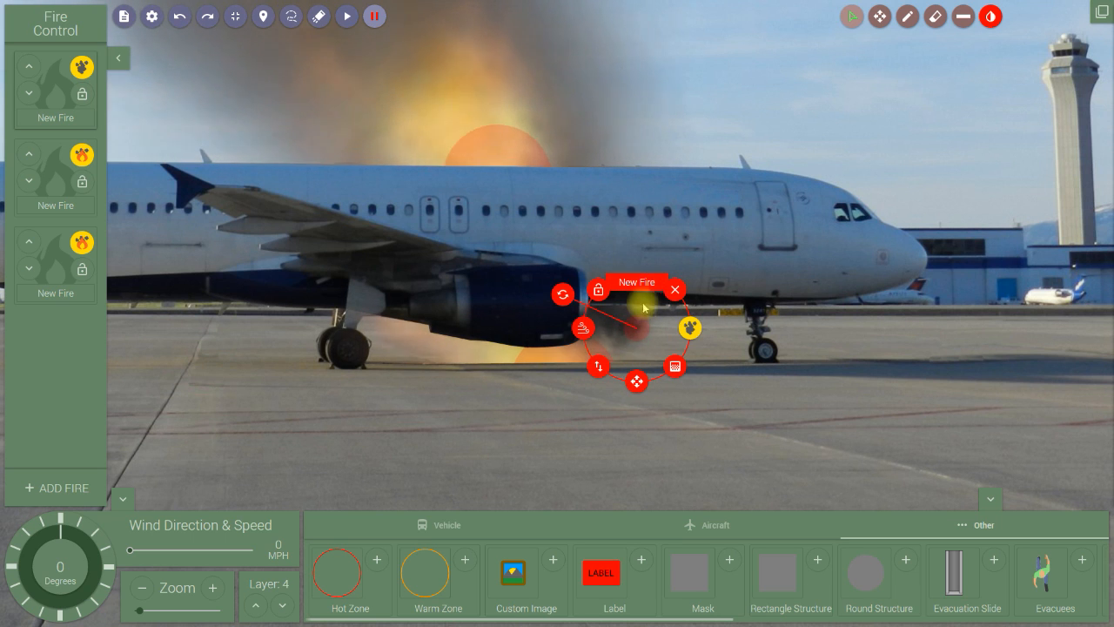
Lower the two fuselage masks and the fire above the fuselage to layer 4.
click(673, 266)
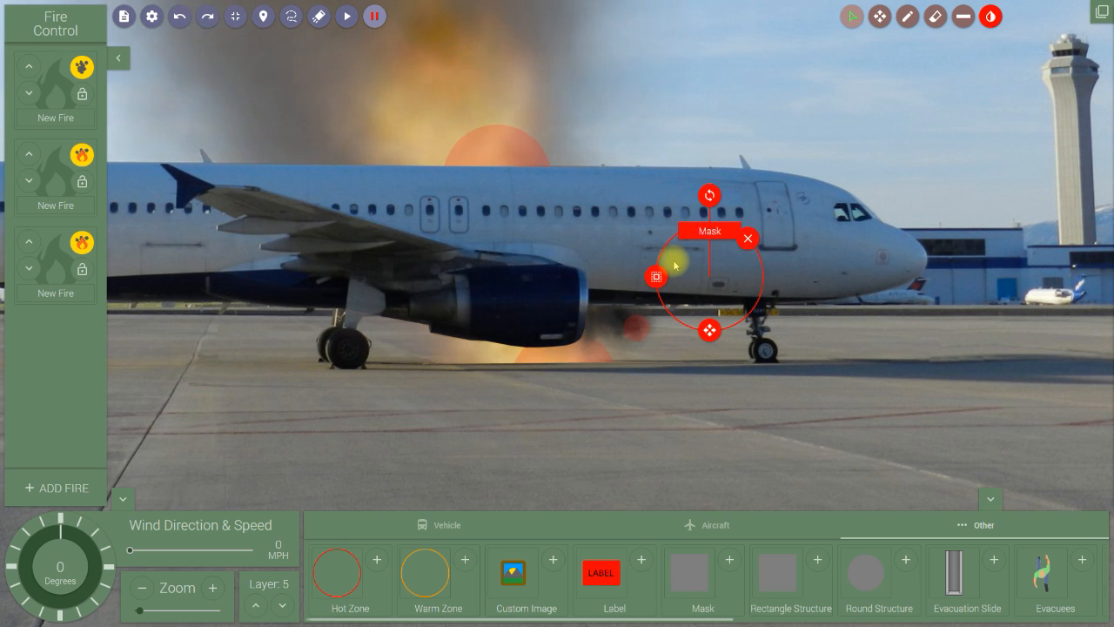
click(617, 273)
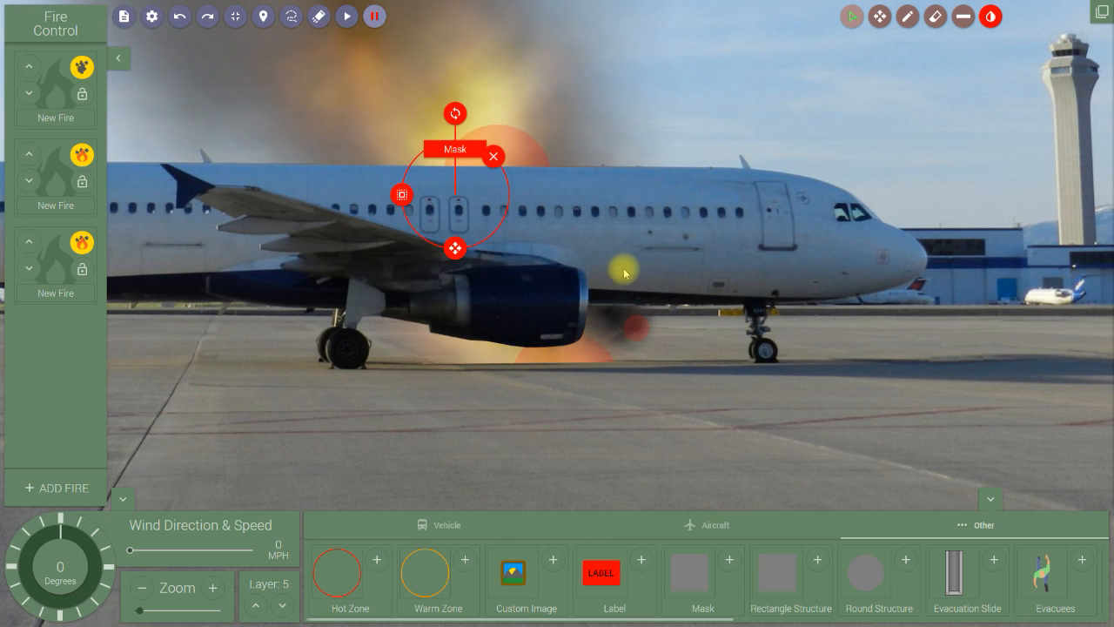
click(283, 608)
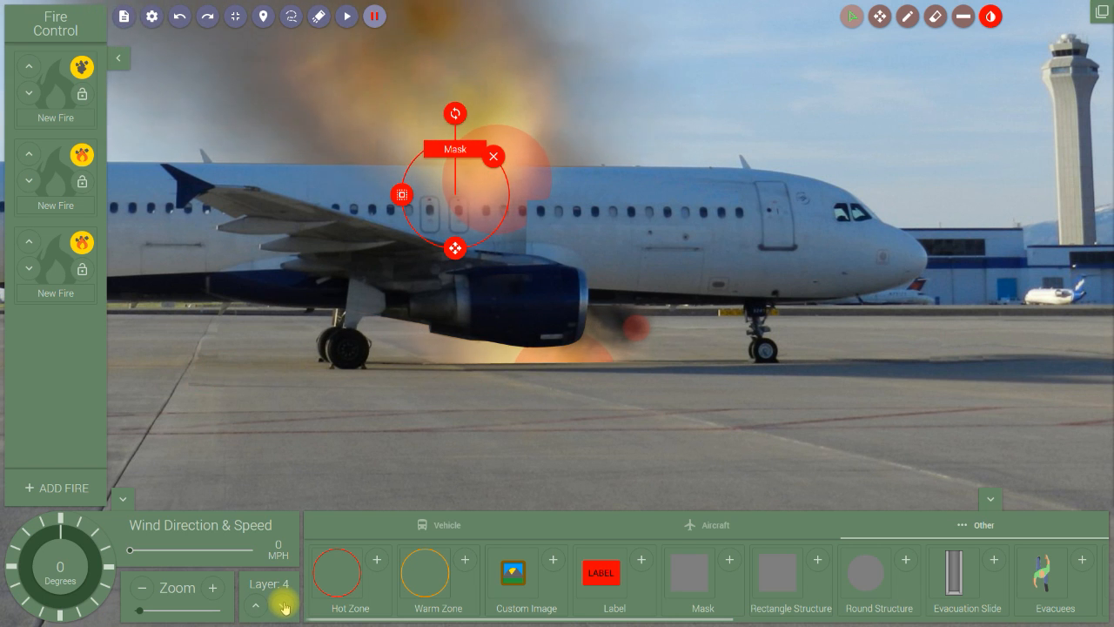
click(692, 280)
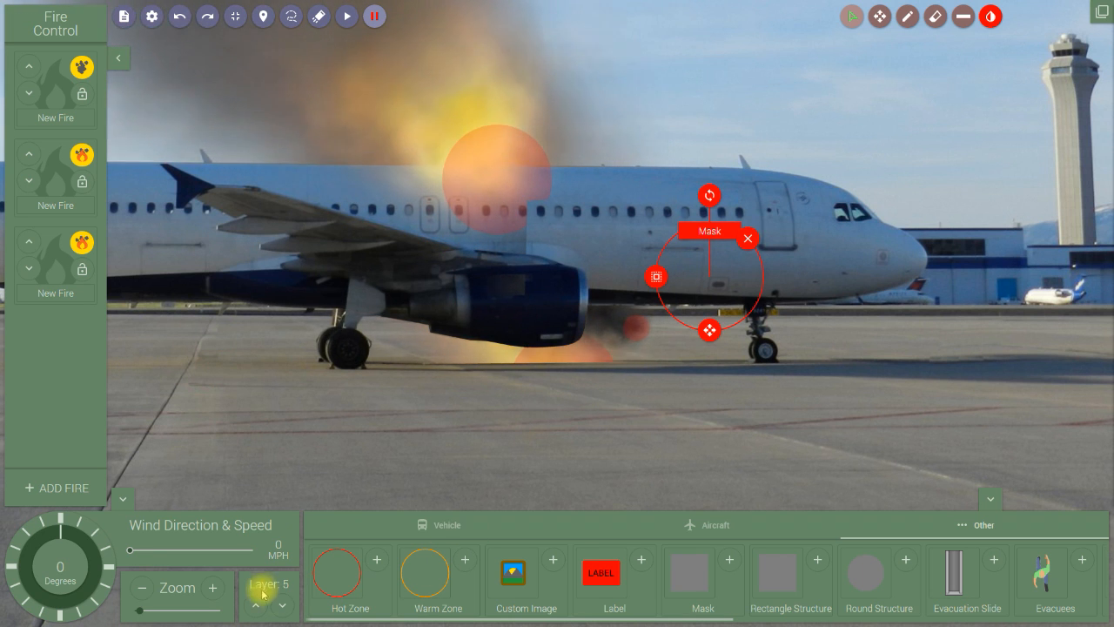
click(281, 607)
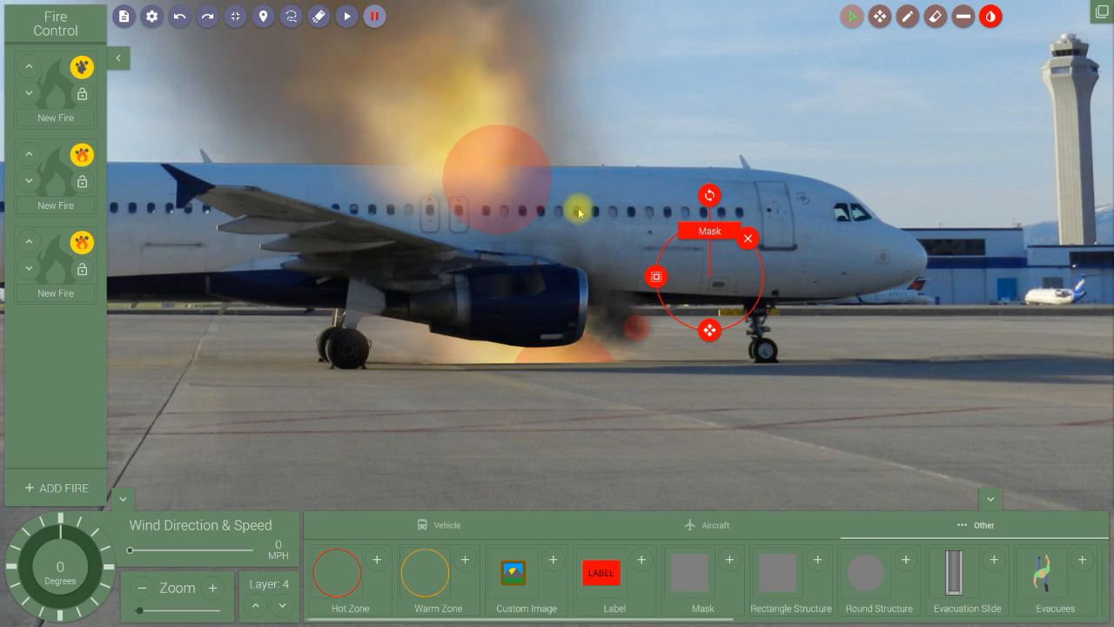
click(500, 179)
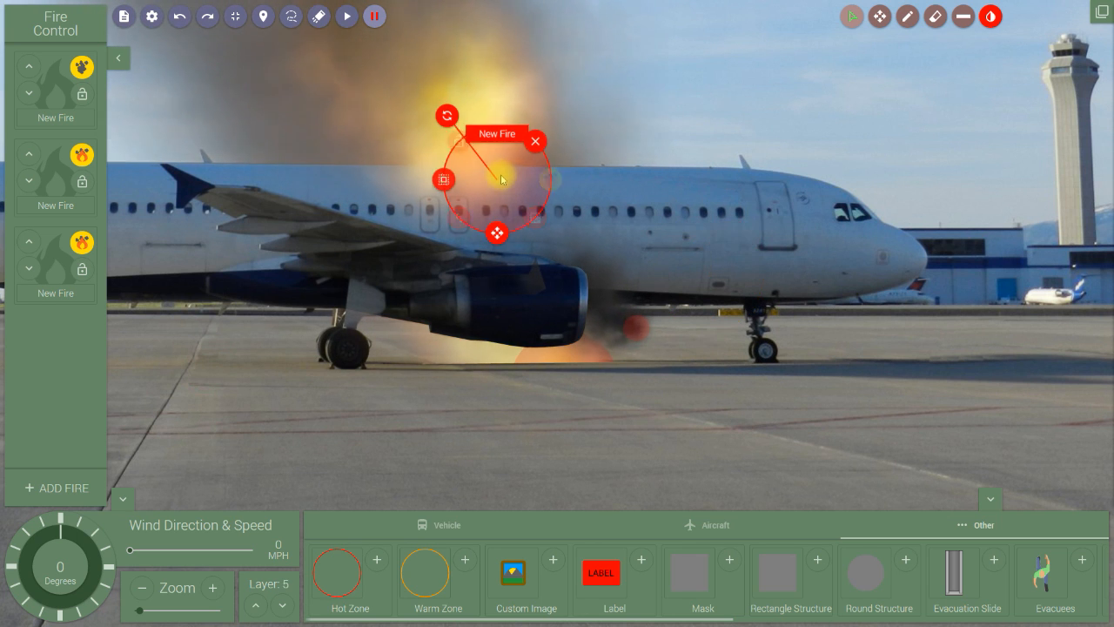
click(282, 609)
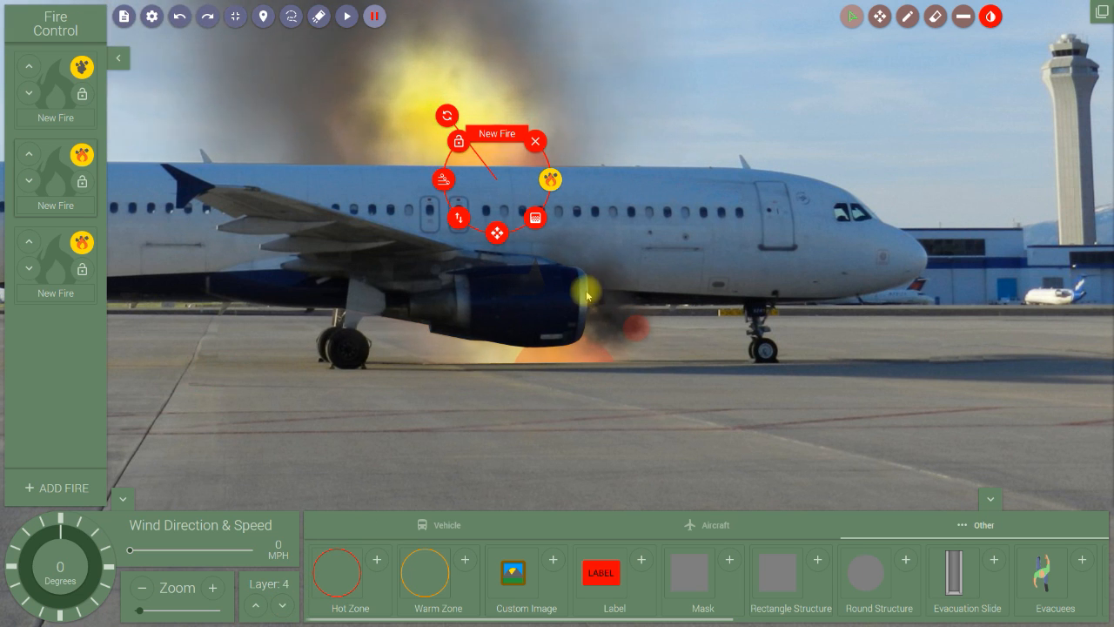
Add a mask on layer 5 over the unmasked patch at the engine's upper middle and open its outline for editing.
scroll(547, 303, up, 5)
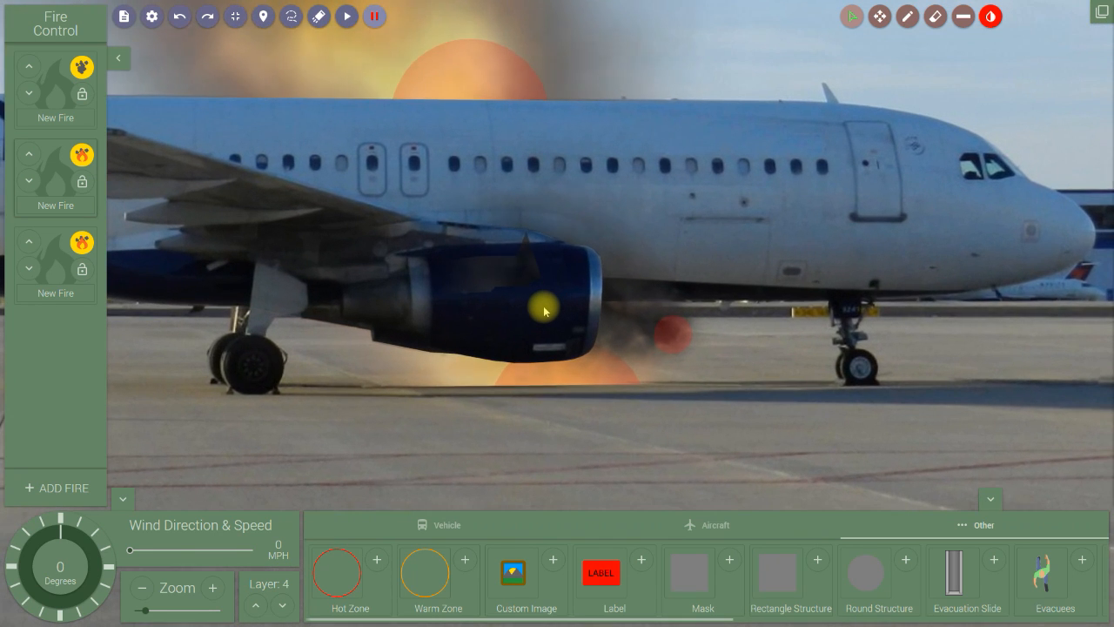
scroll(545, 311, up, 3)
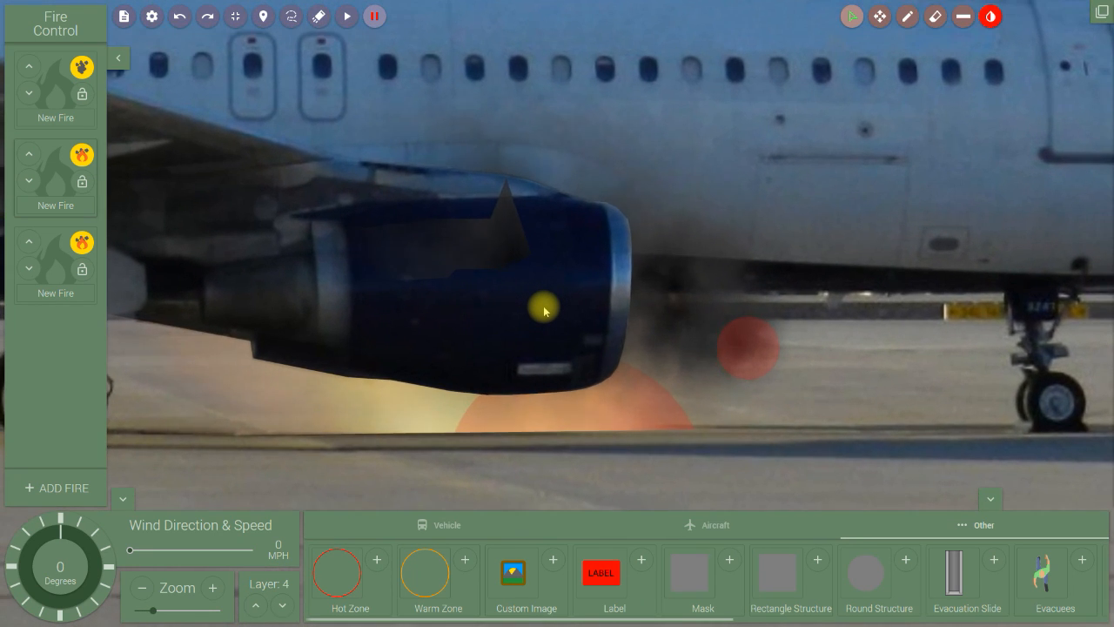
scroll(545, 310, up, 2)
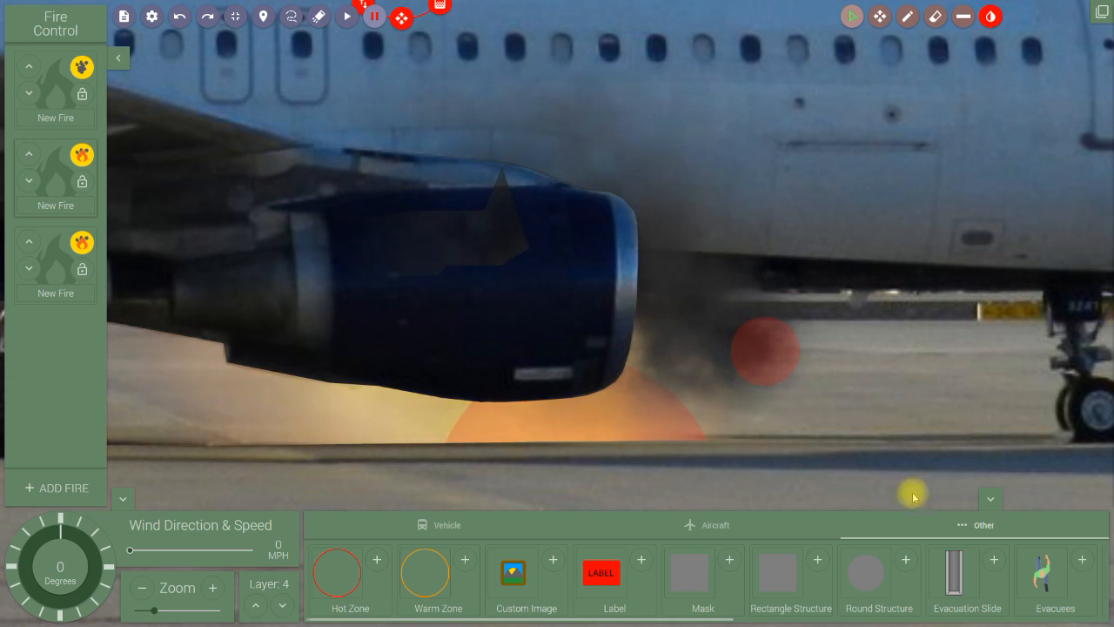
click(730, 561)
drag(557, 366, 467, 288)
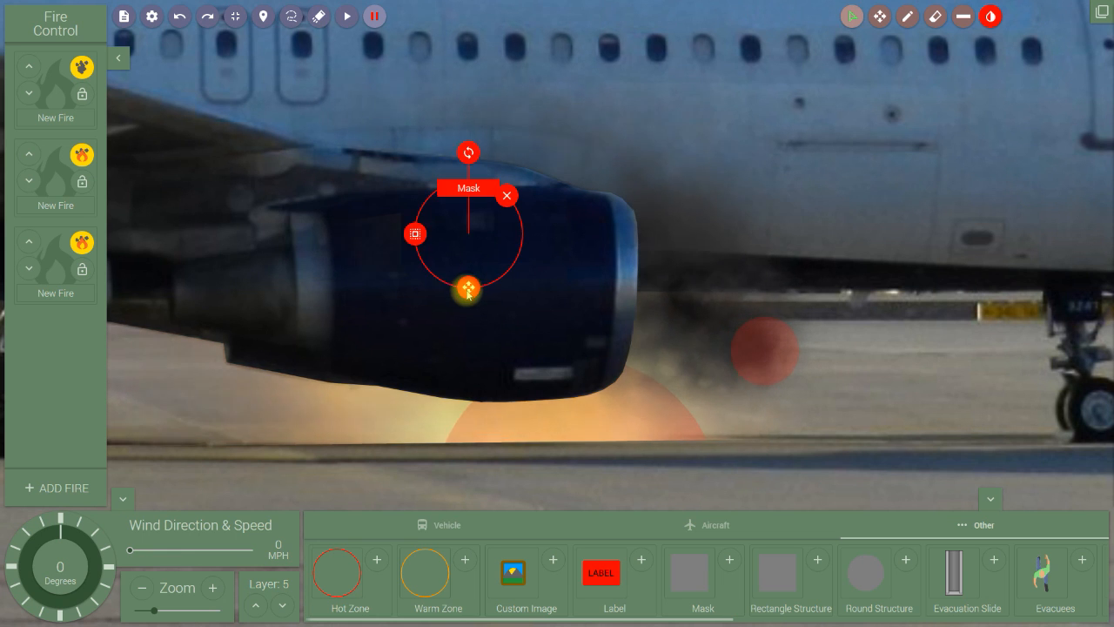
click(415, 236)
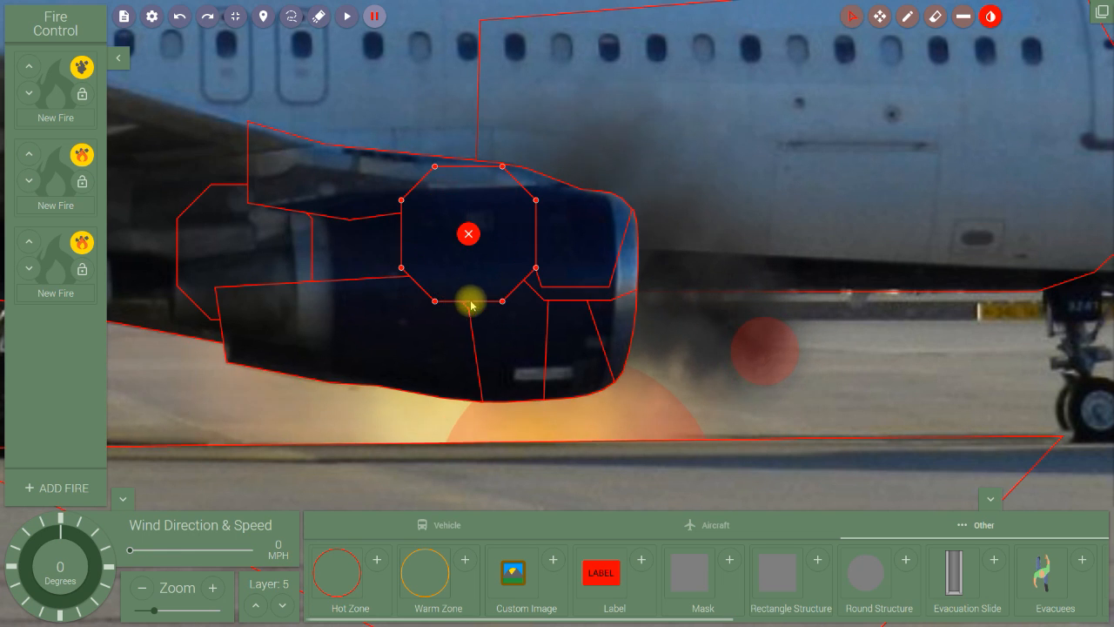
Extend the mask's rear corners back over the engine cowling and align its upper edge with the top of the engine pylon.
drag(400, 200, 322, 170)
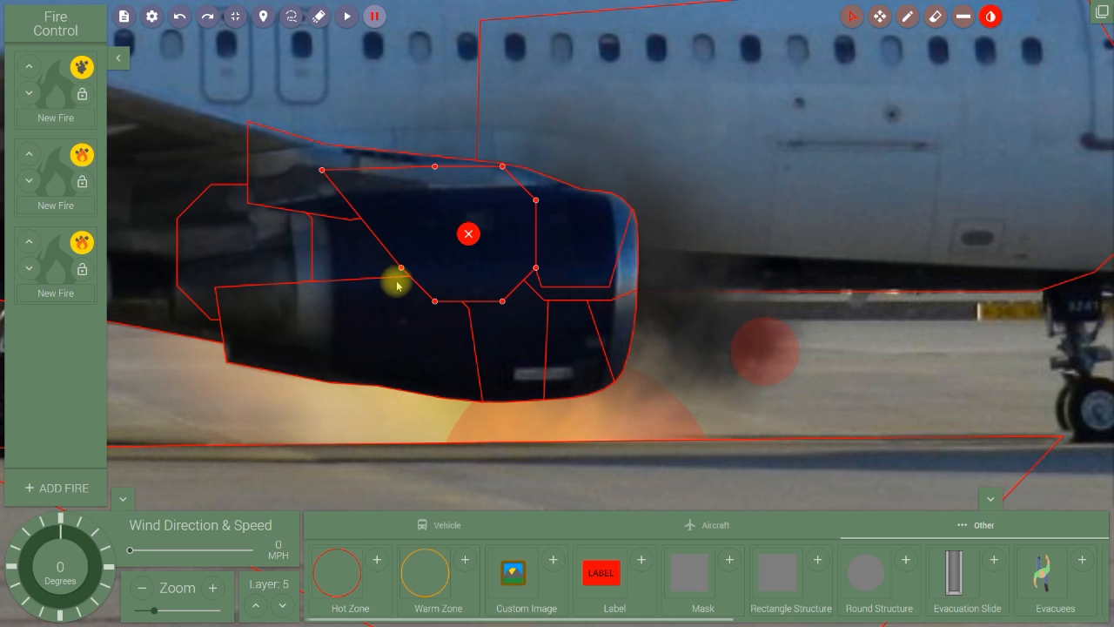
drag(401, 269, 266, 291)
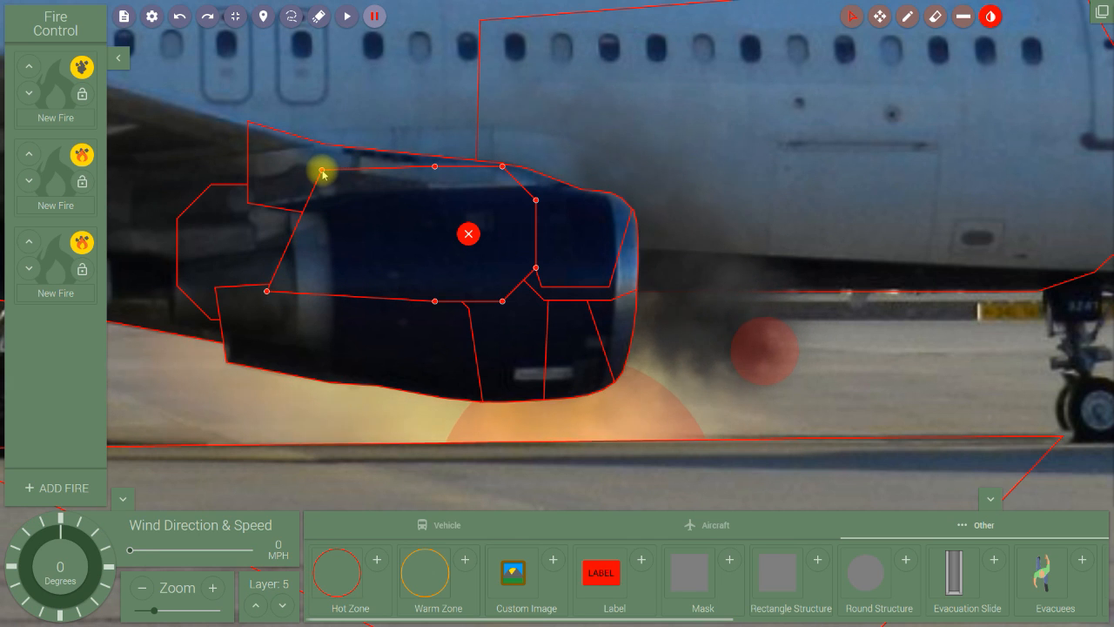
drag(315, 172, 278, 153)
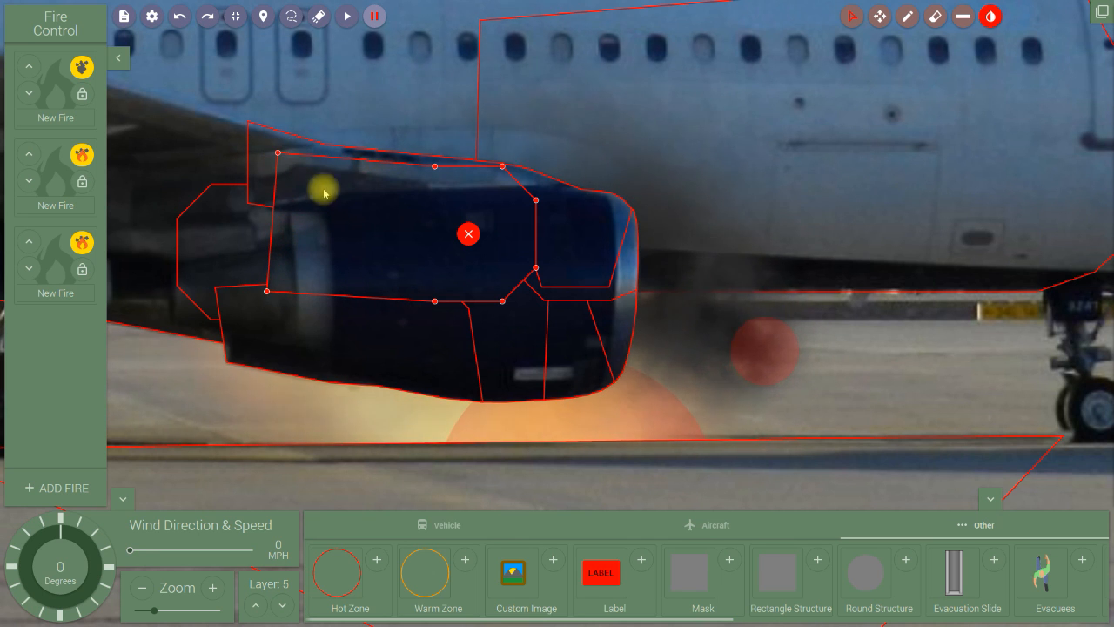
scroll(514, 189, up, 3)
click(515, 193)
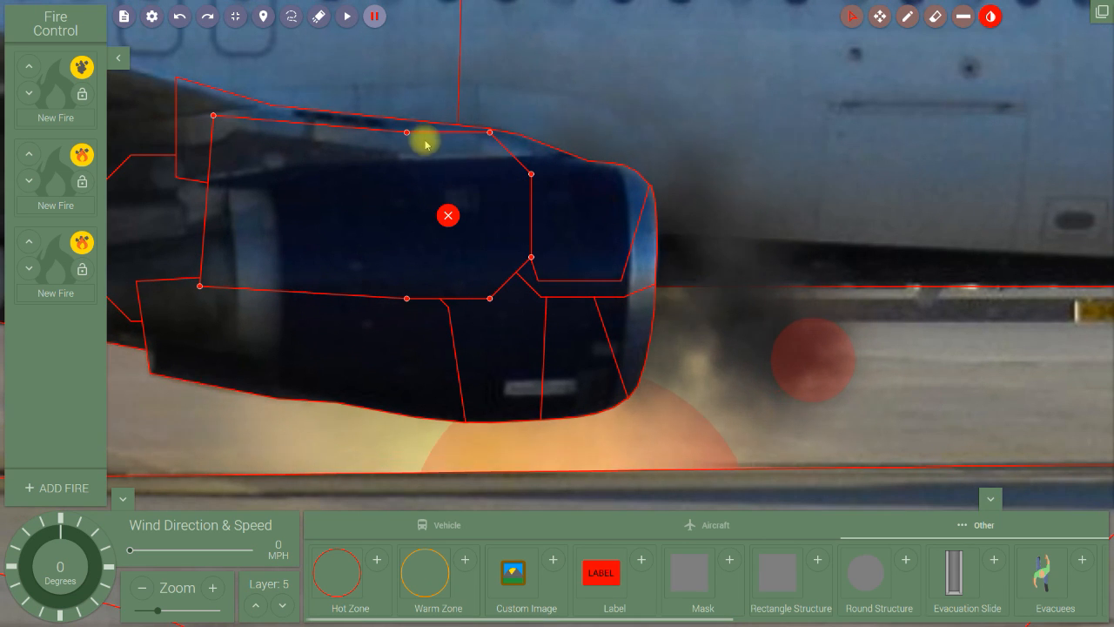
drag(405, 135, 406, 128)
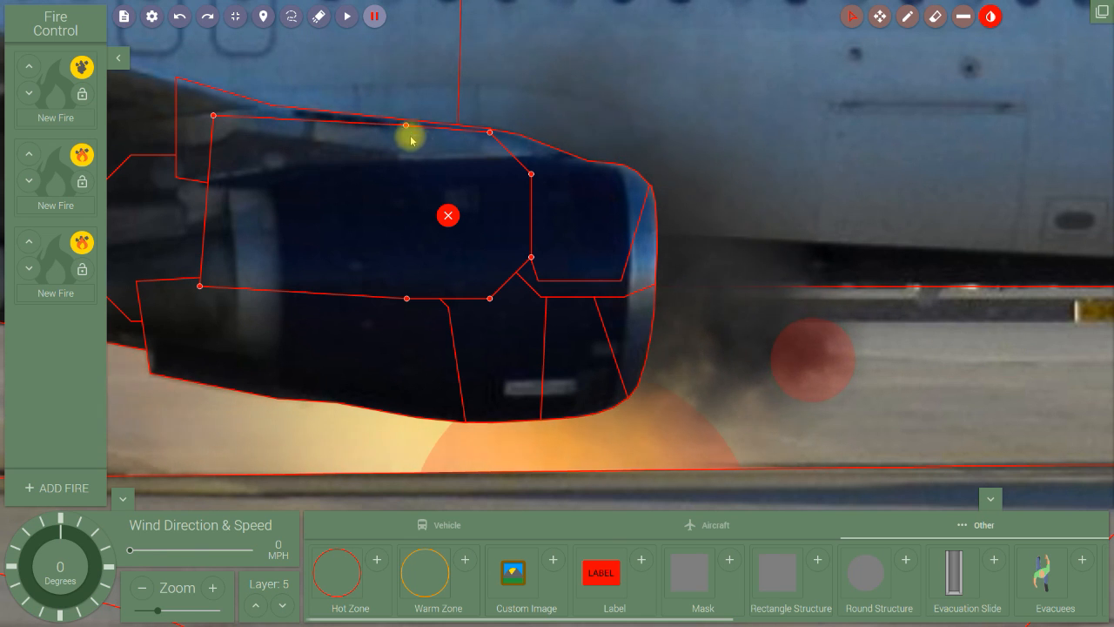
Hide the Fire Control panel and deselect the mask so its outline no longer covers the engine.
scroll(522, 308, down, 1)
scroll(522, 311, down, 3)
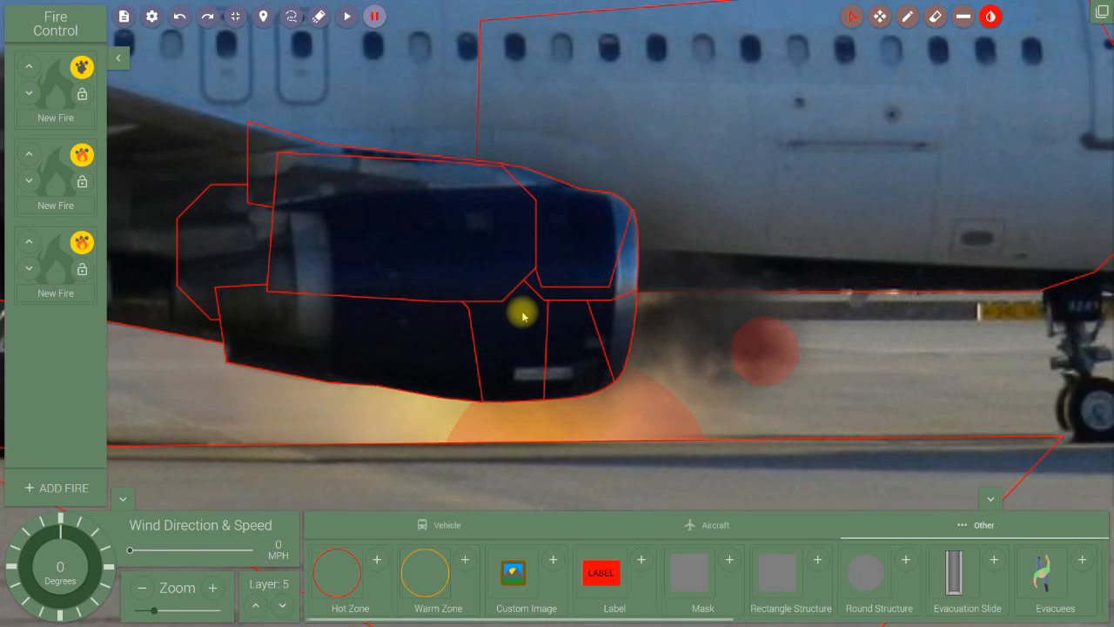
scroll(522, 315, down, 3)
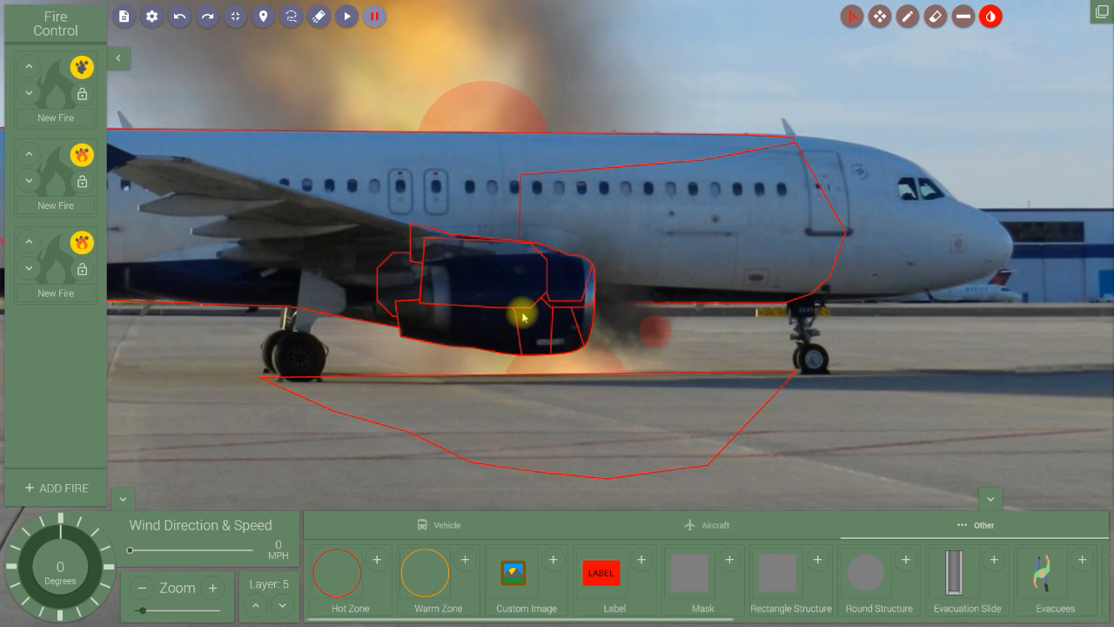
click(522, 315)
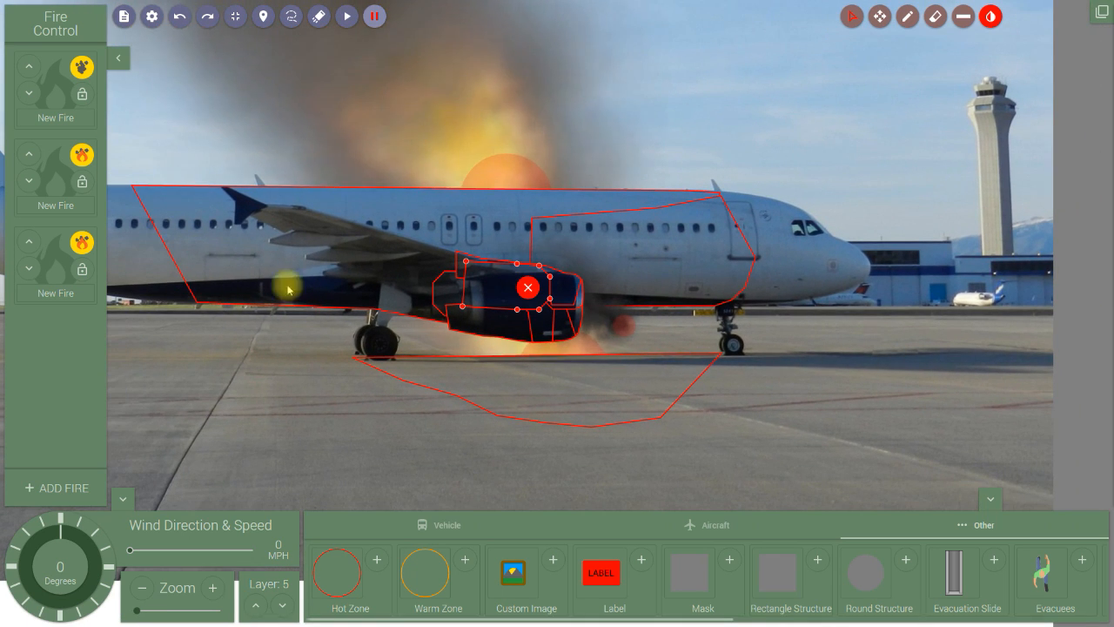
click(117, 58)
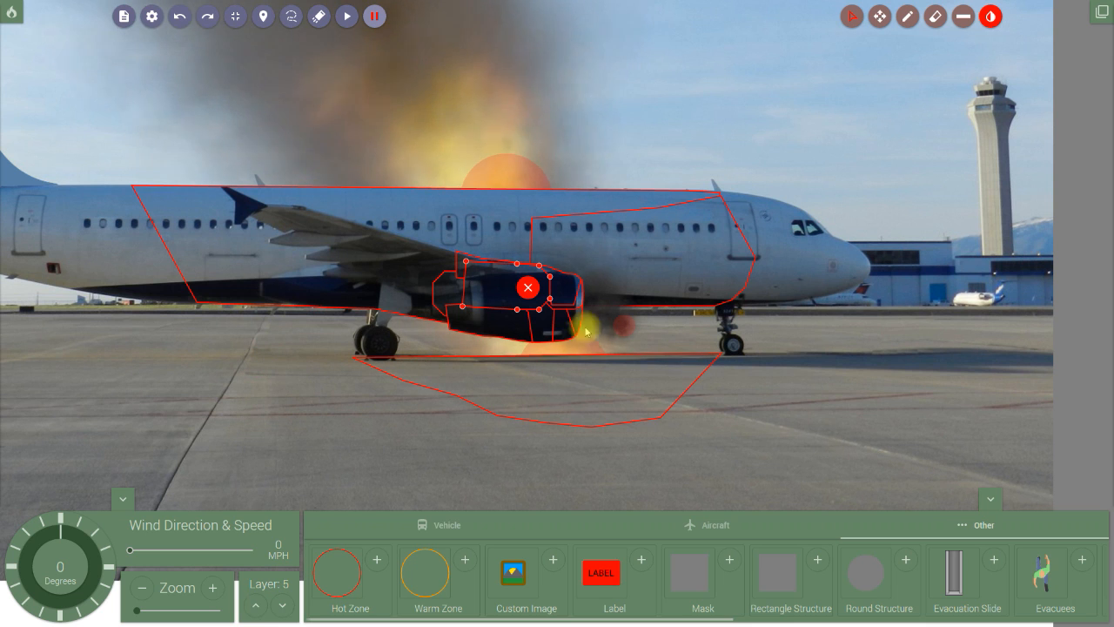
click(528, 290)
click(818, 395)
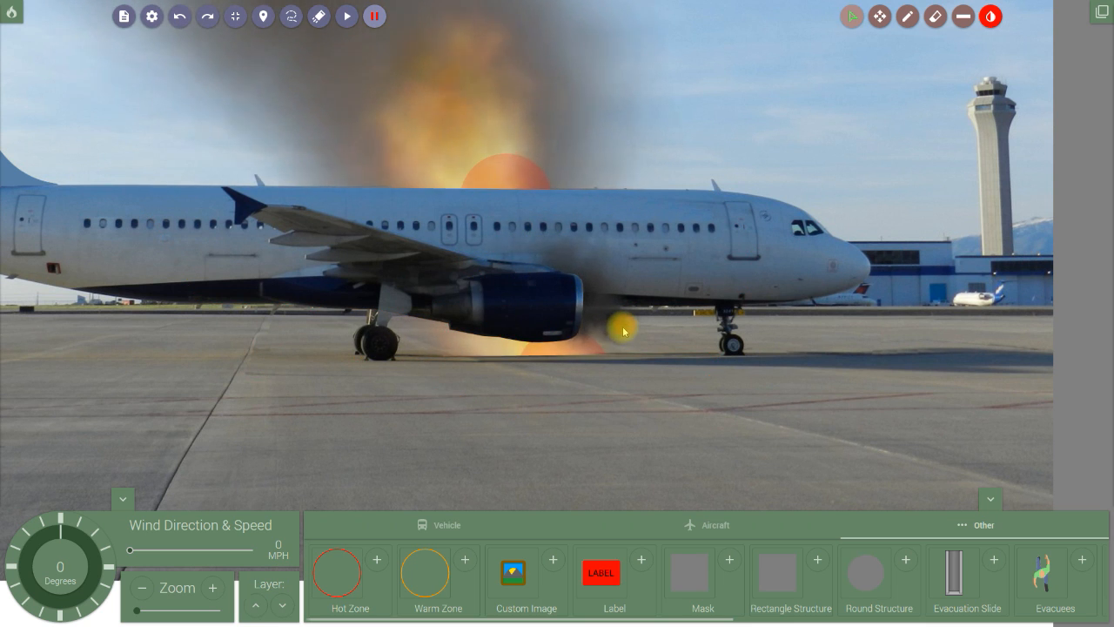
Move the dark smoke back against the engine intake and enlarge it slightly.
click(623, 332)
scroll(548, 337, up, 1)
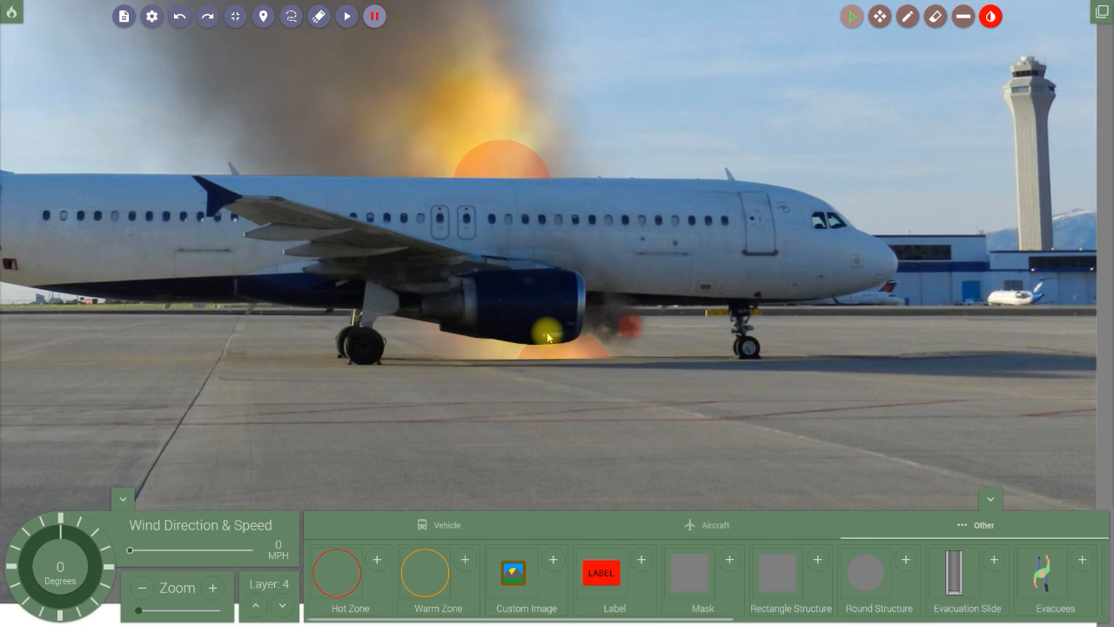
scroll(547, 337, up, 3)
click(659, 344)
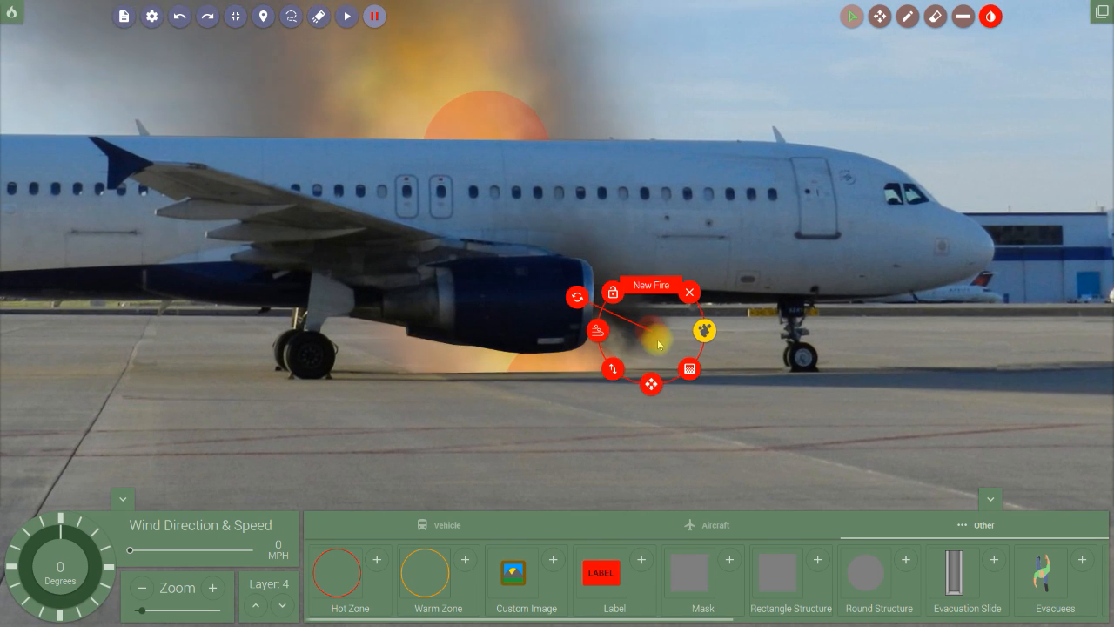
mouse_move(655, 393)
mouse_down()
mouse_move(652, 378)
mouse_move(625, 373)
mouse_move(643, 366)
mouse_move(598, 348)
mouse_move(584, 305)
mouse_move(595, 313)
mouse_up()
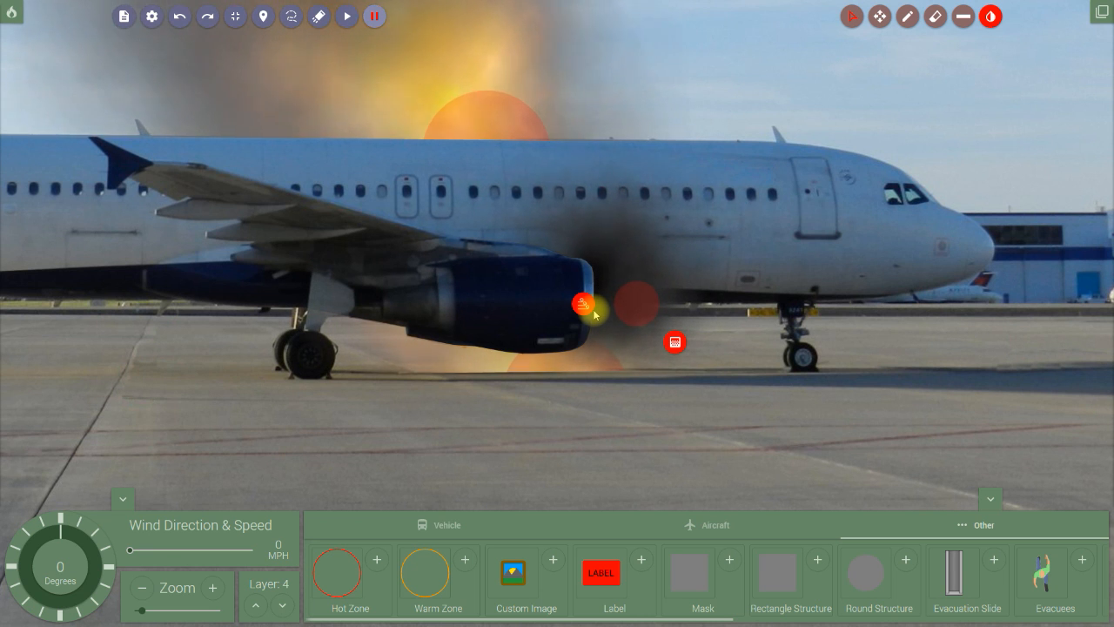
drag(592, 312, 593, 312)
drag(637, 356, 628, 352)
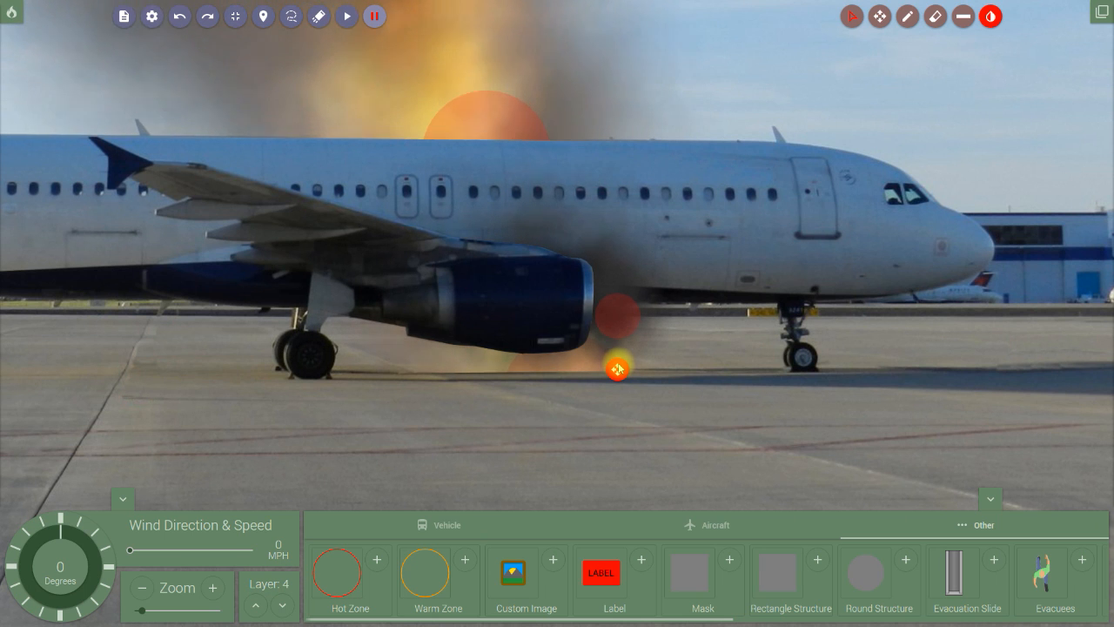
click(618, 371)
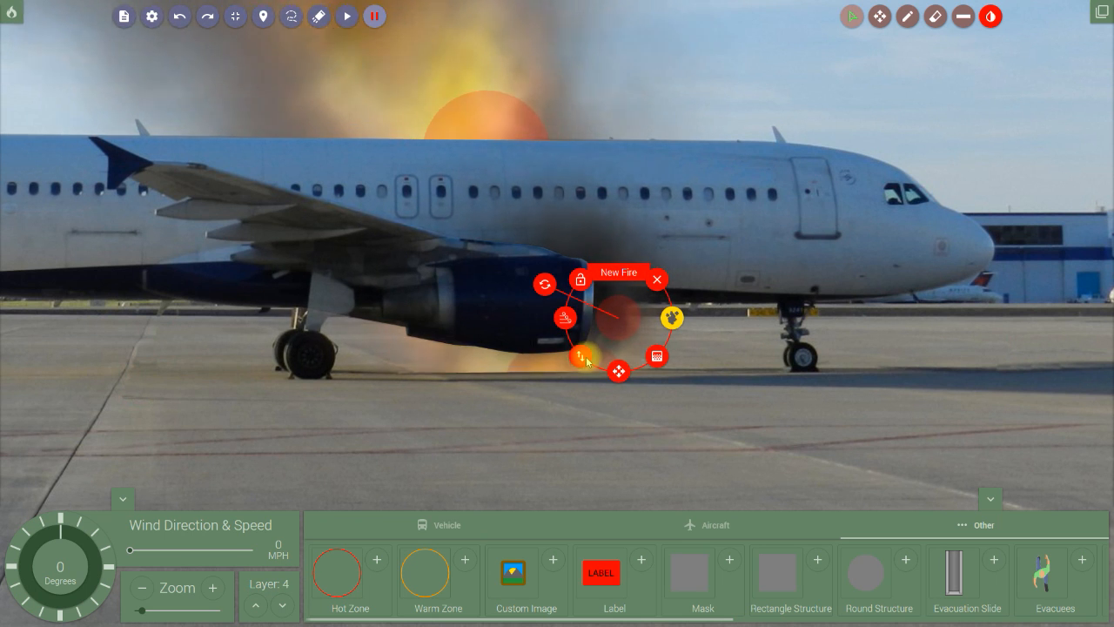
drag(585, 360, 586, 361)
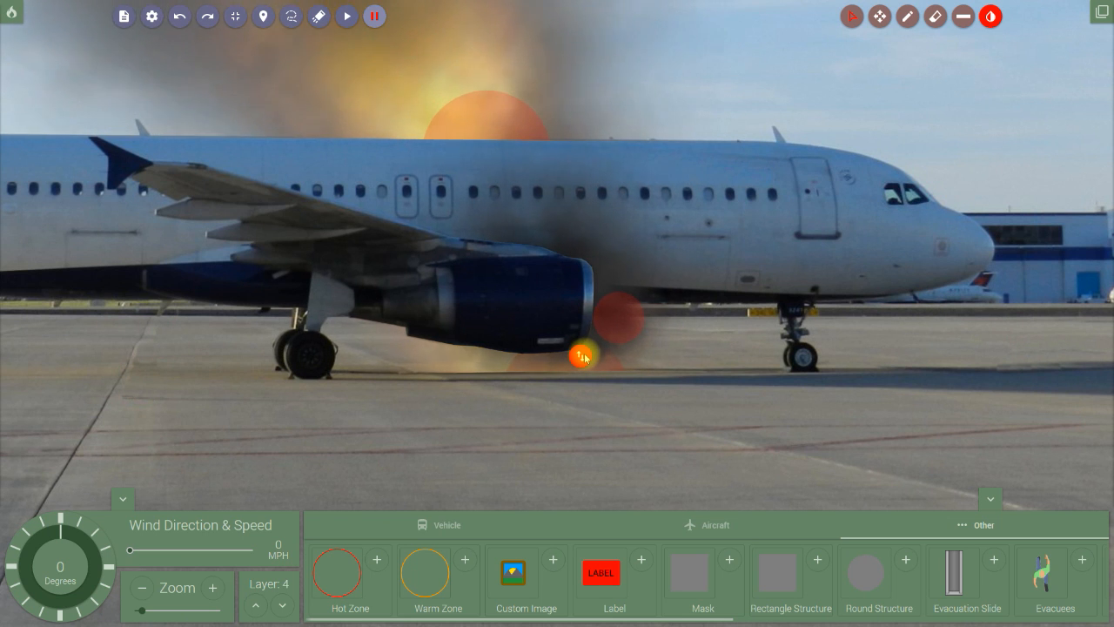
drag(588, 360, 615, 372)
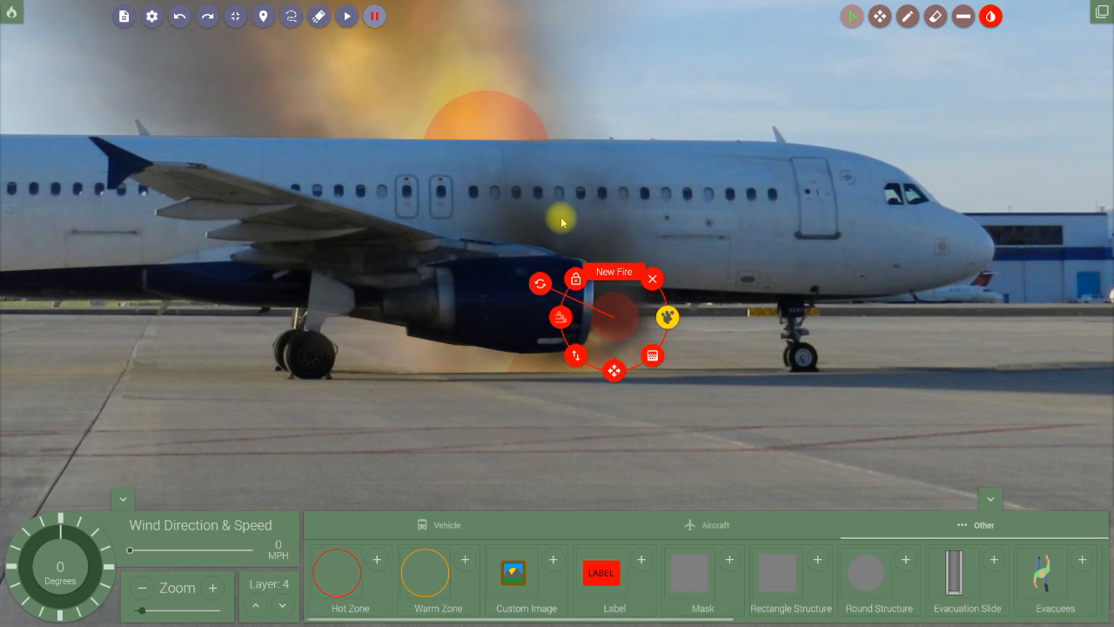
Adjust the engine smoke's output and rotate its direction to rise more steeply, then deselect it.
click(561, 321)
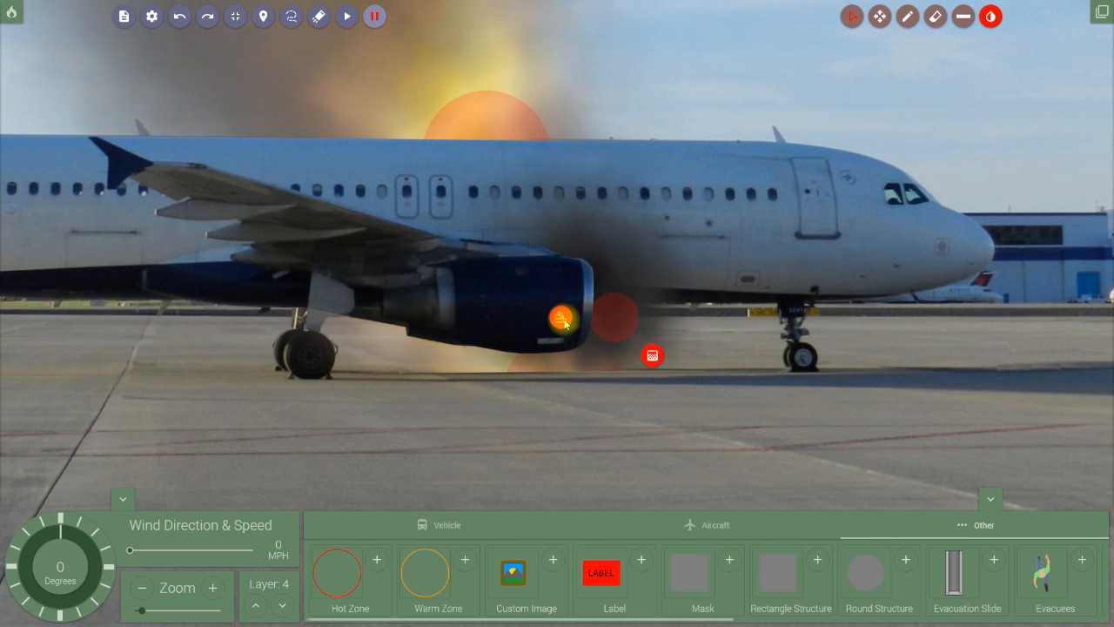
click(562, 319)
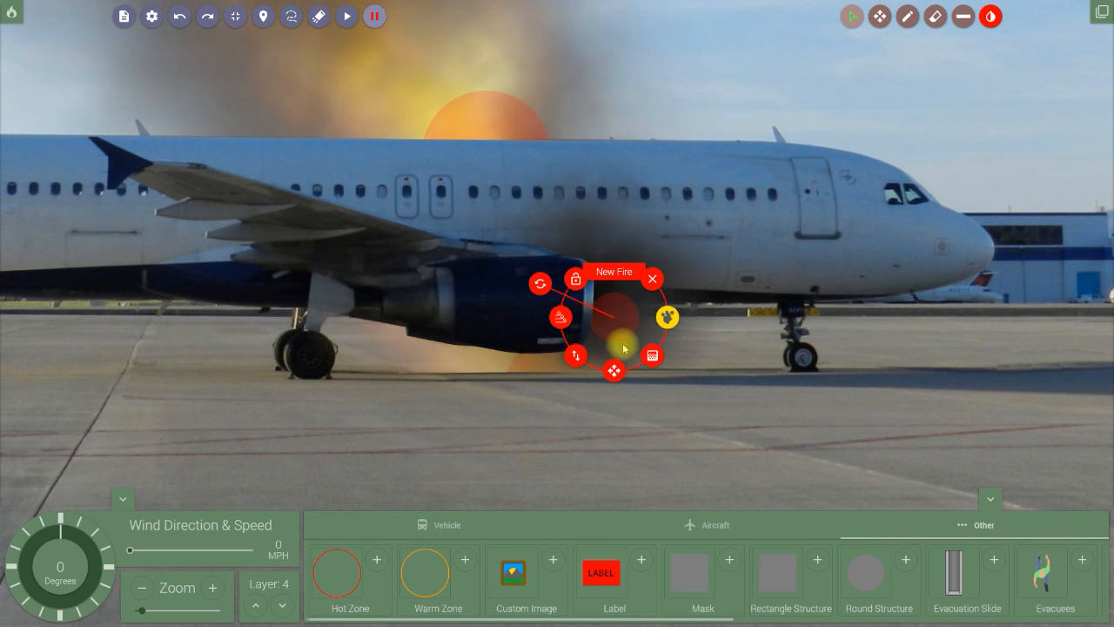
click(540, 287)
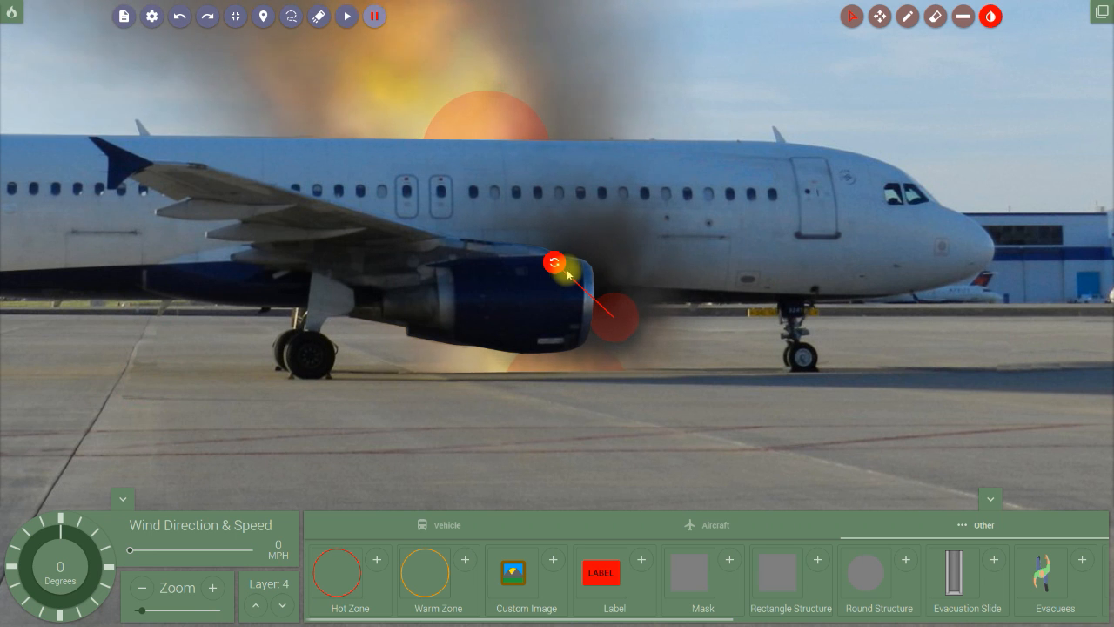
click(569, 272)
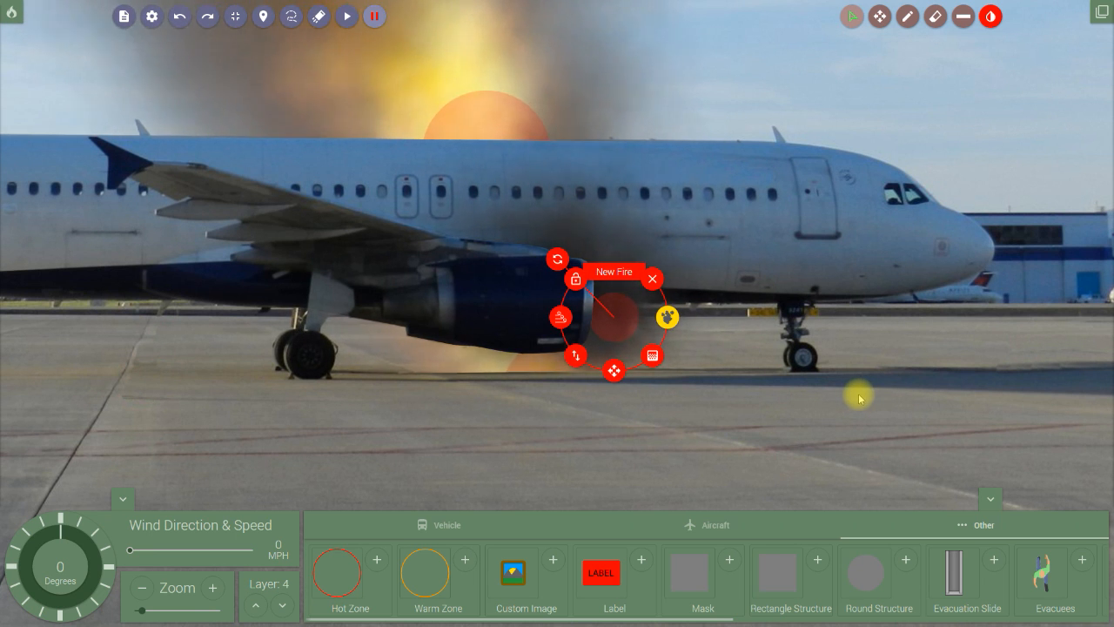
click(871, 433)
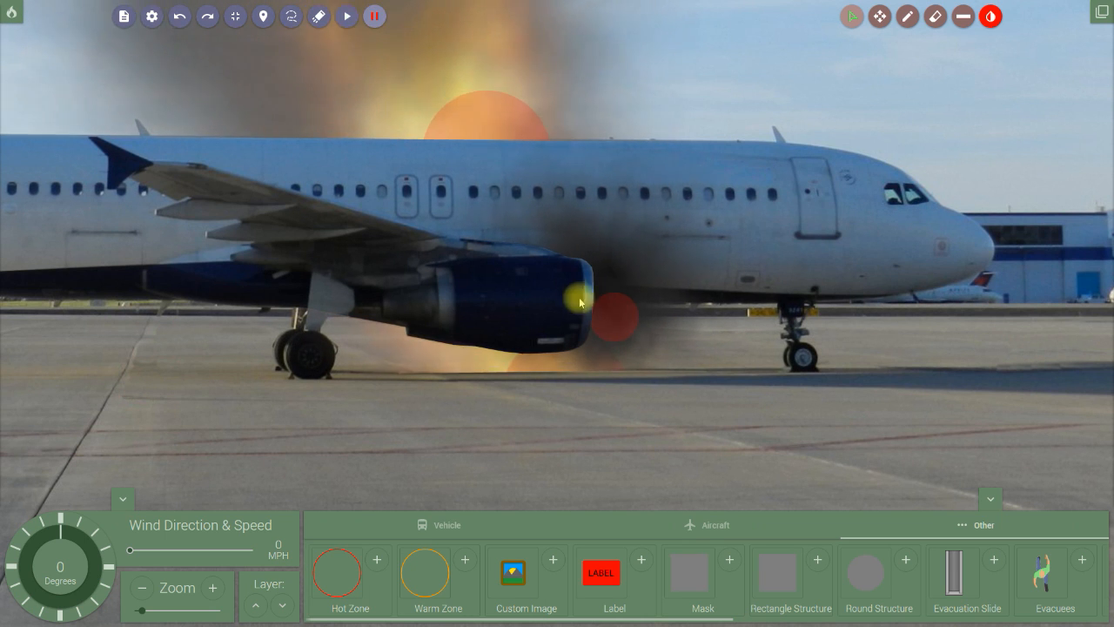
Fine-tune the engine smoke's density and increase its size at the intake.
click(614, 328)
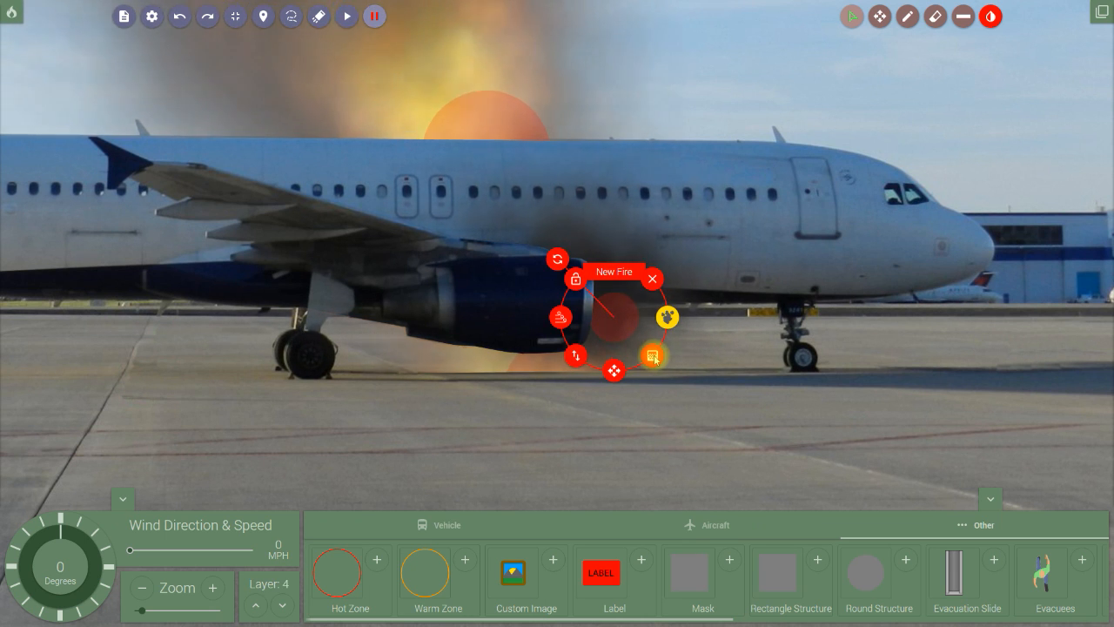
click(652, 356)
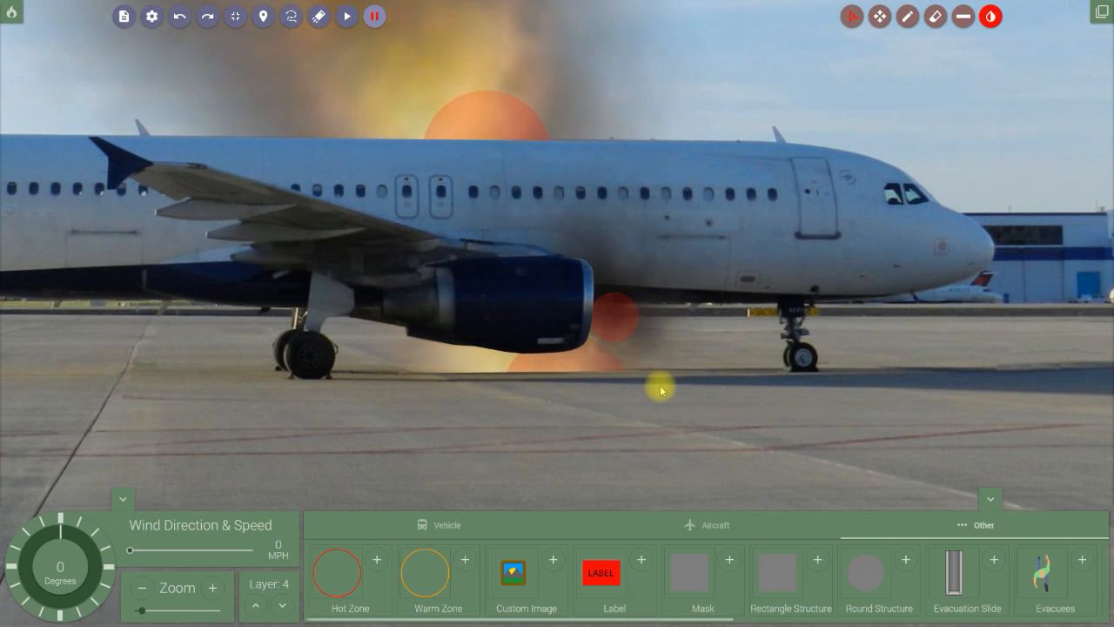
click(613, 357)
click(575, 355)
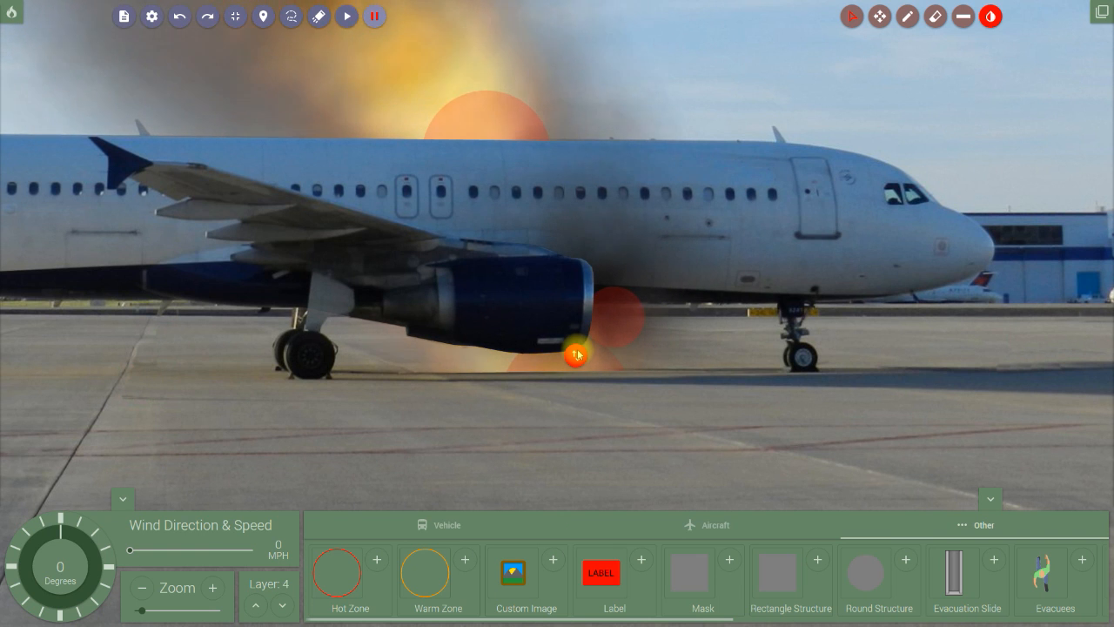
click(576, 355)
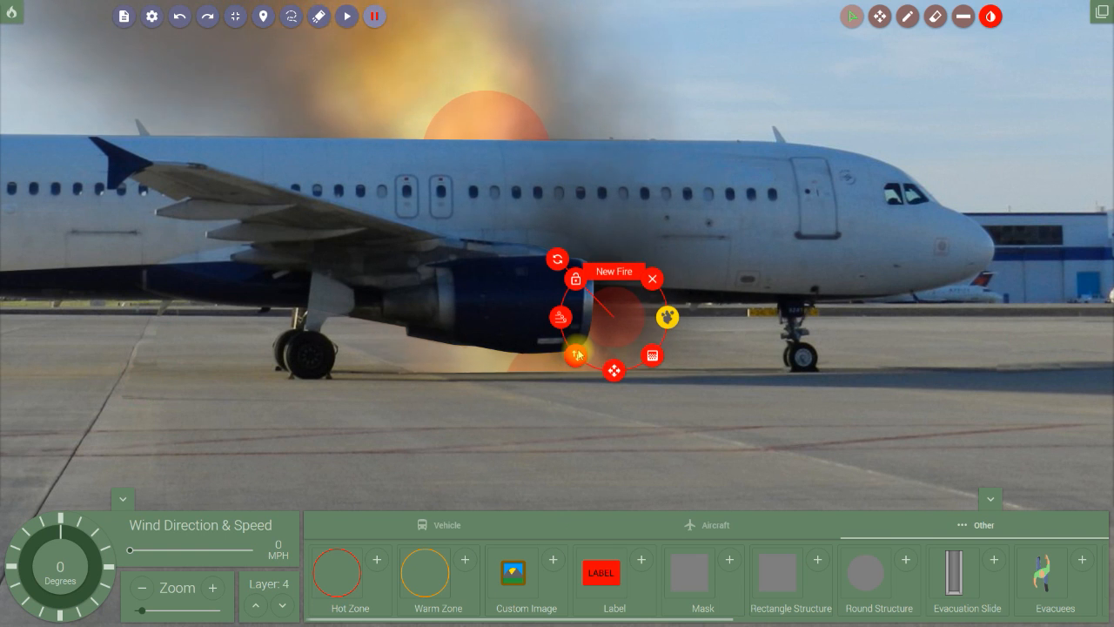
click(753, 434)
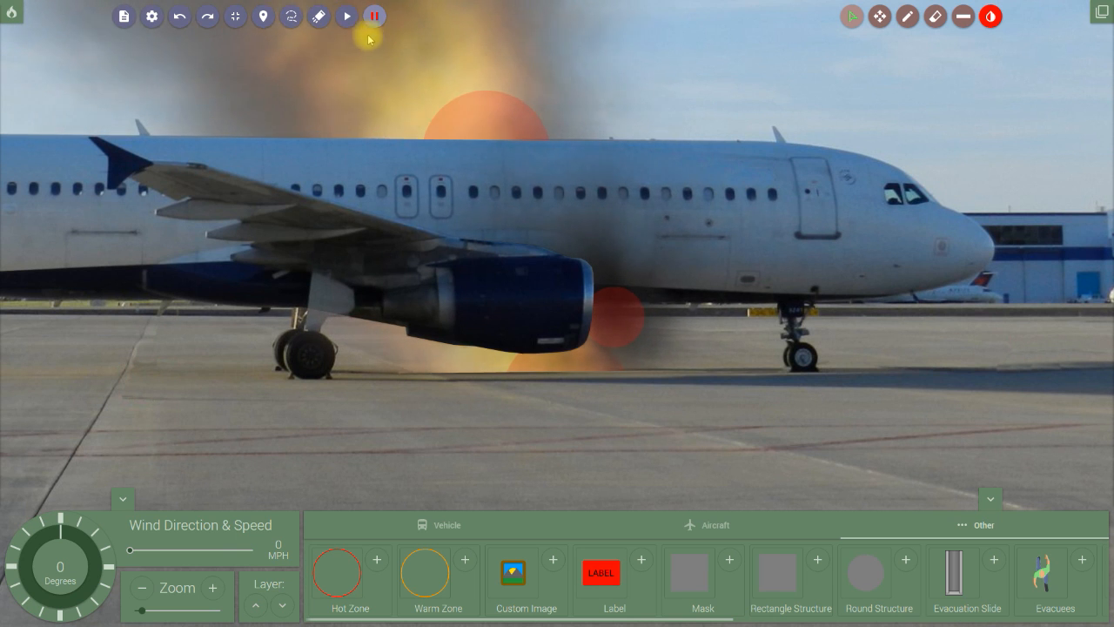
Preview the simulation, pause it, and shift the smoke slightly farther back into the engine intake.
click(345, 19)
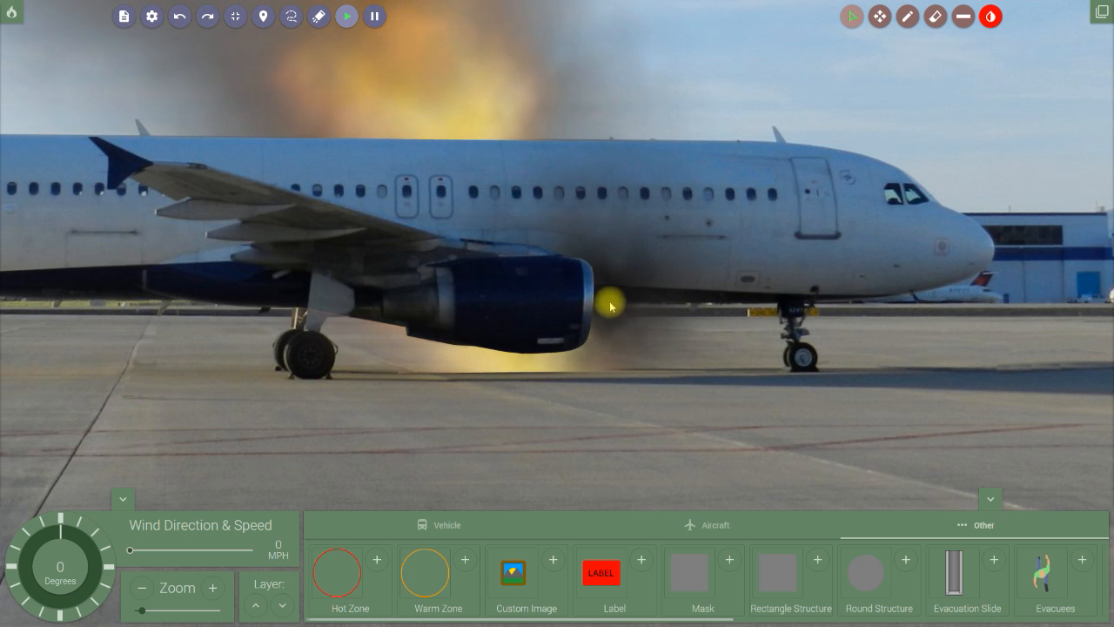
click(374, 16)
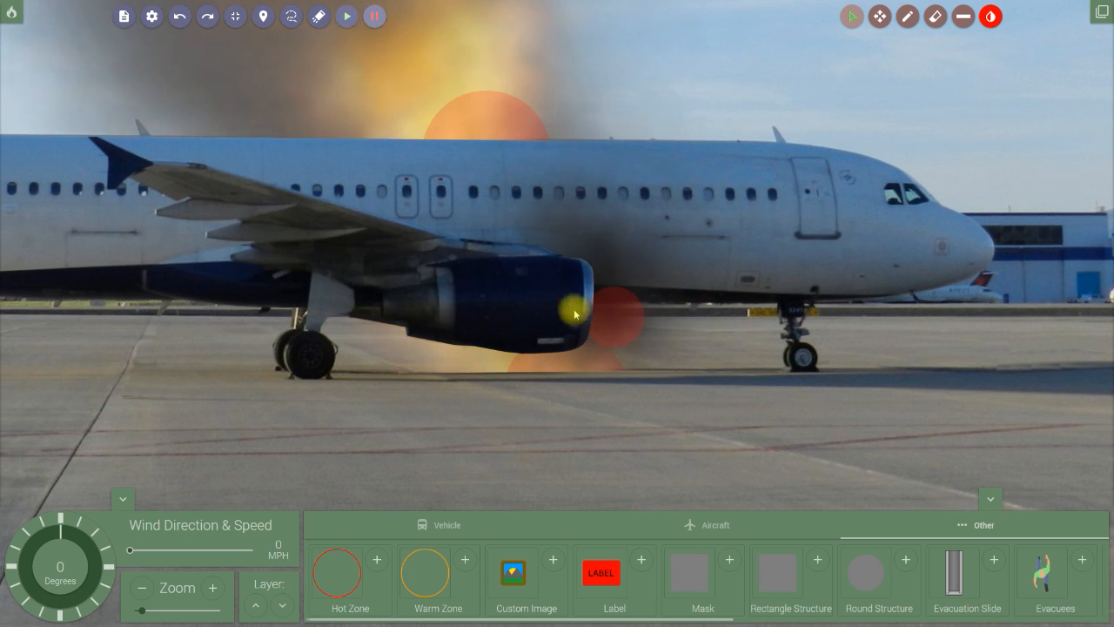
click(616, 327)
drag(615, 376, 607, 380)
click(772, 481)
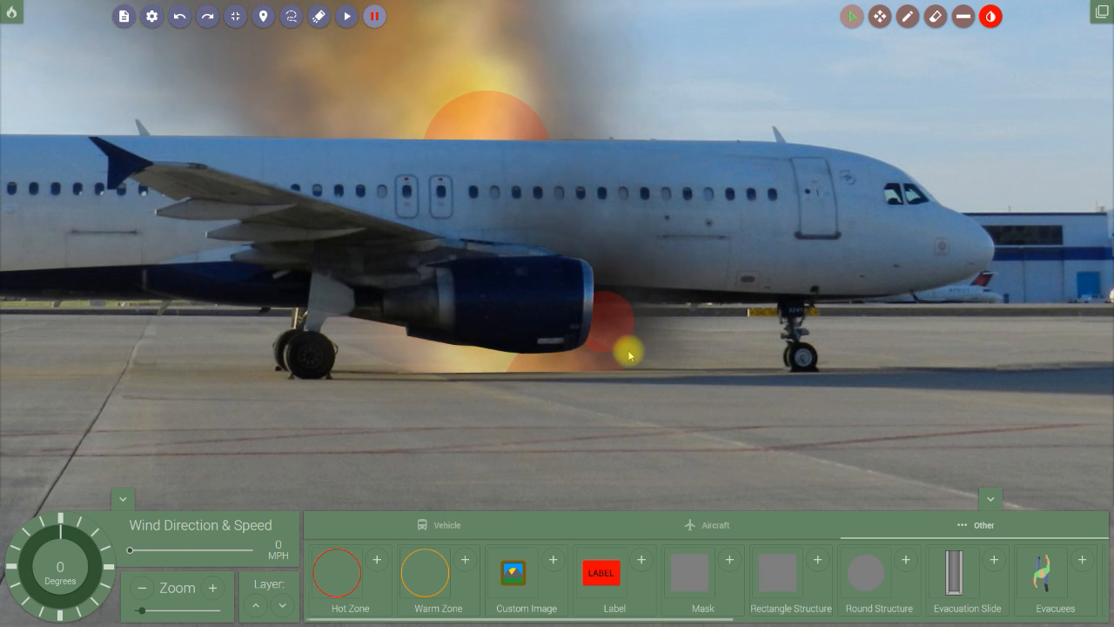
Play the simulation, hide the control and object panels, and frame the whole airplane with its fire and smoke.
click(376, 19)
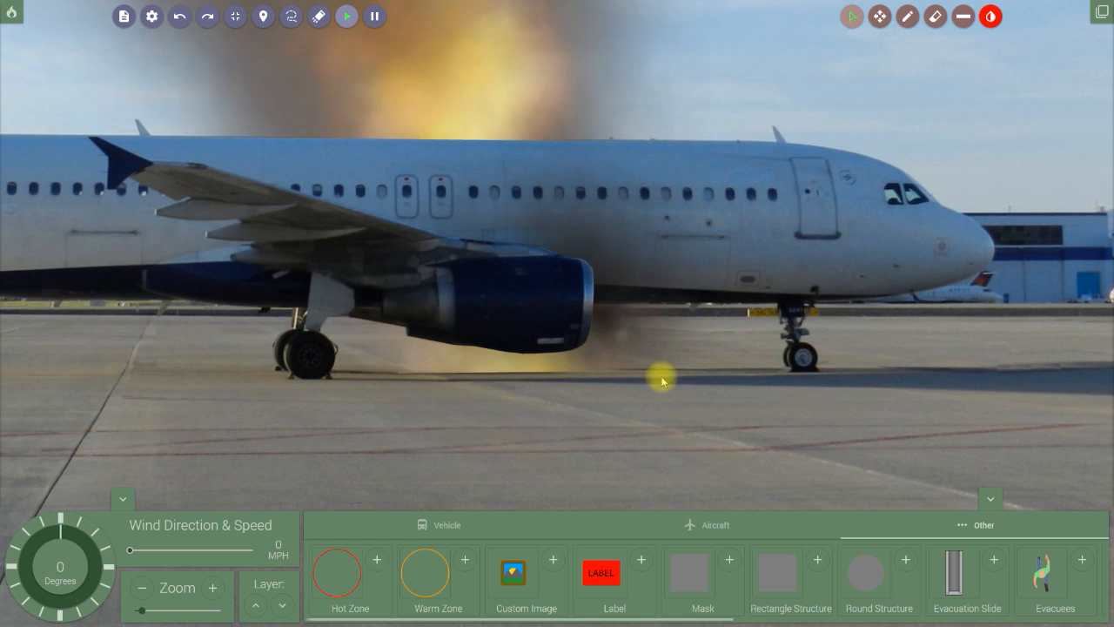
scroll(656, 393, down, 3)
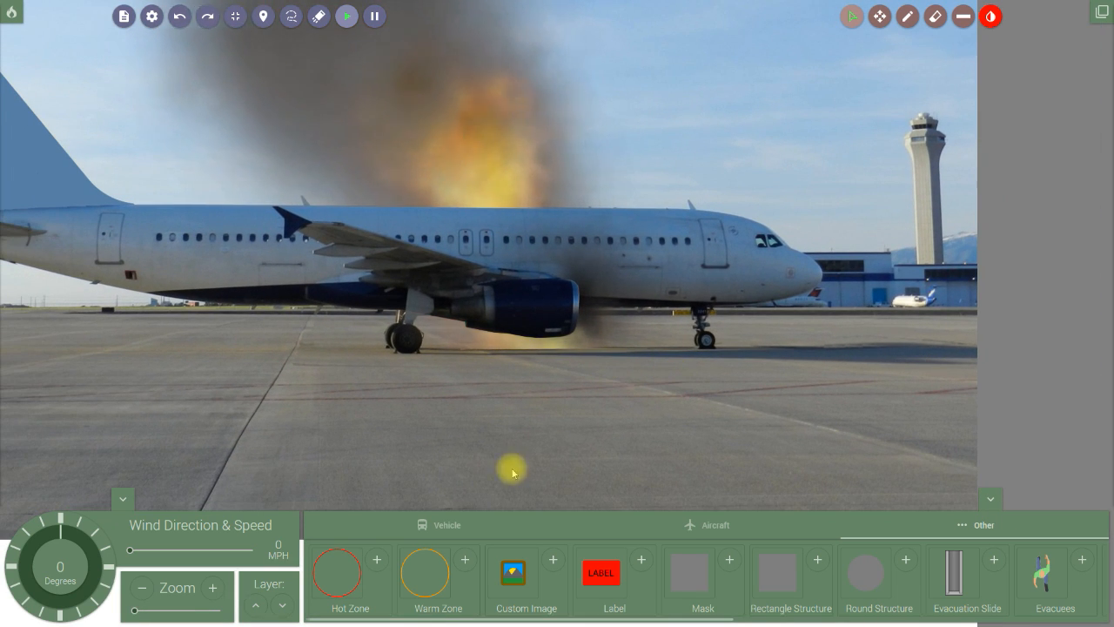
click(120, 501)
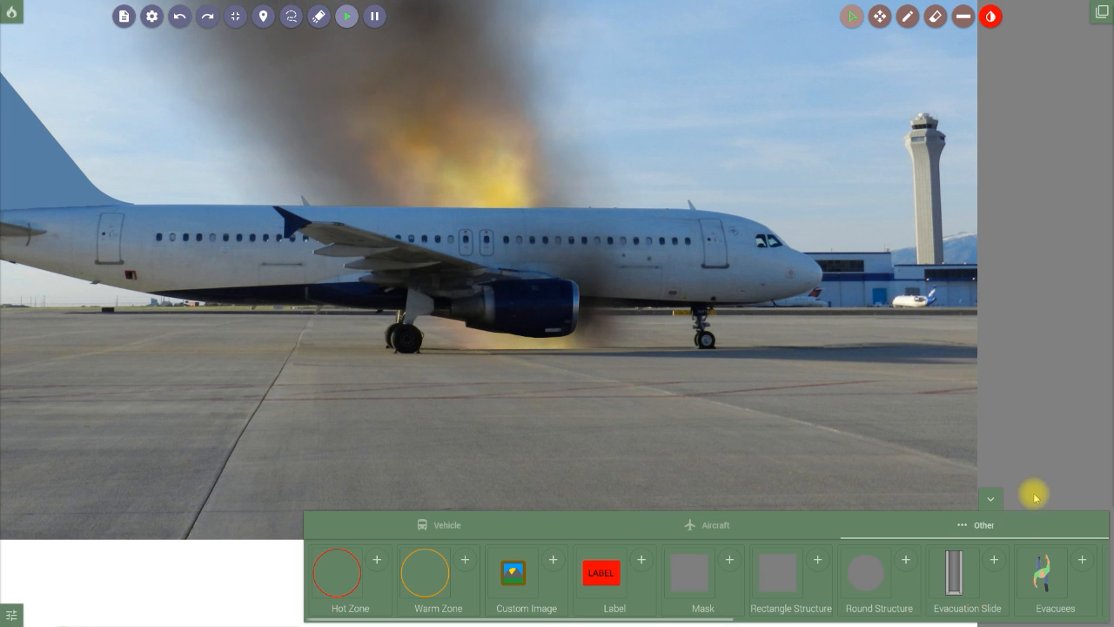
click(879, 16)
drag(694, 261, 799, 356)
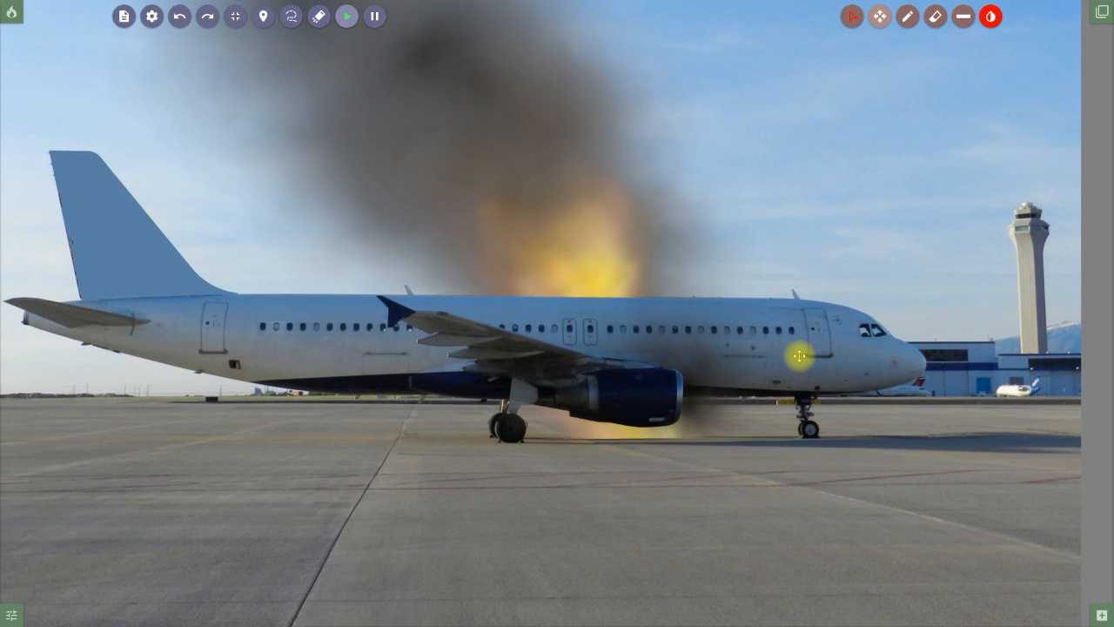
drag(917, 418, 955, 428)
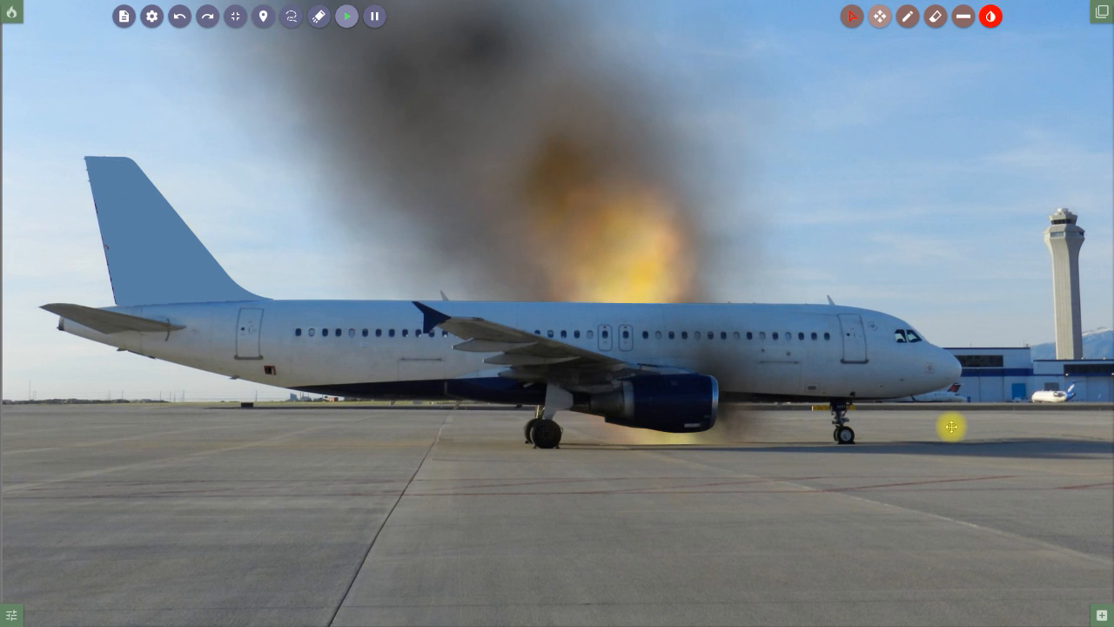
Switch back to the selection tool, and briefly show and hide the wind, zoom and layer controls.
click(853, 16)
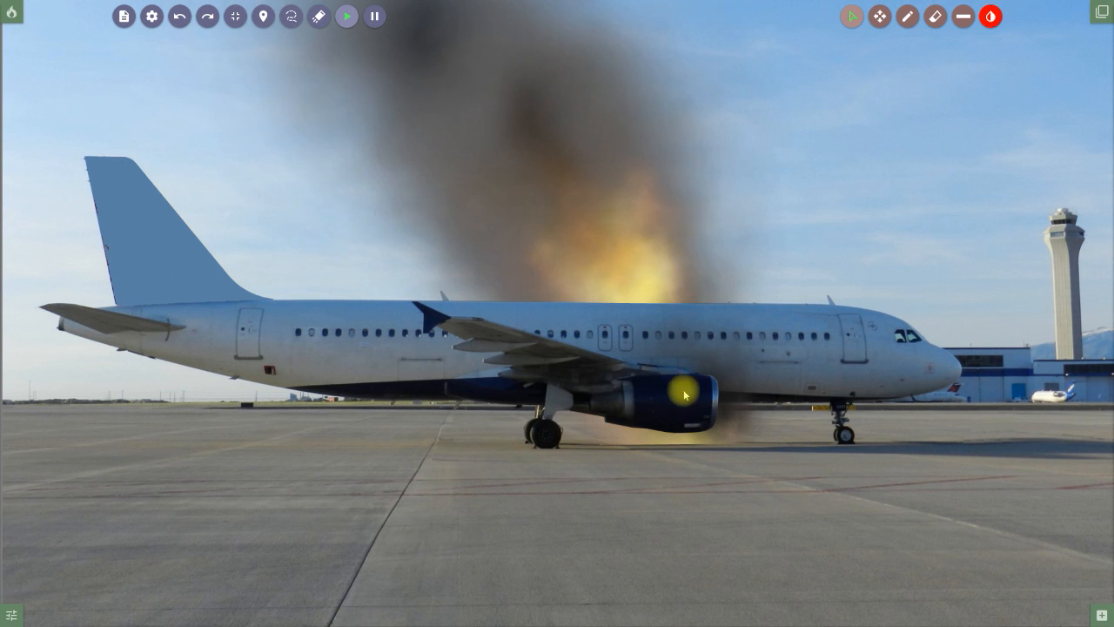
click(11, 615)
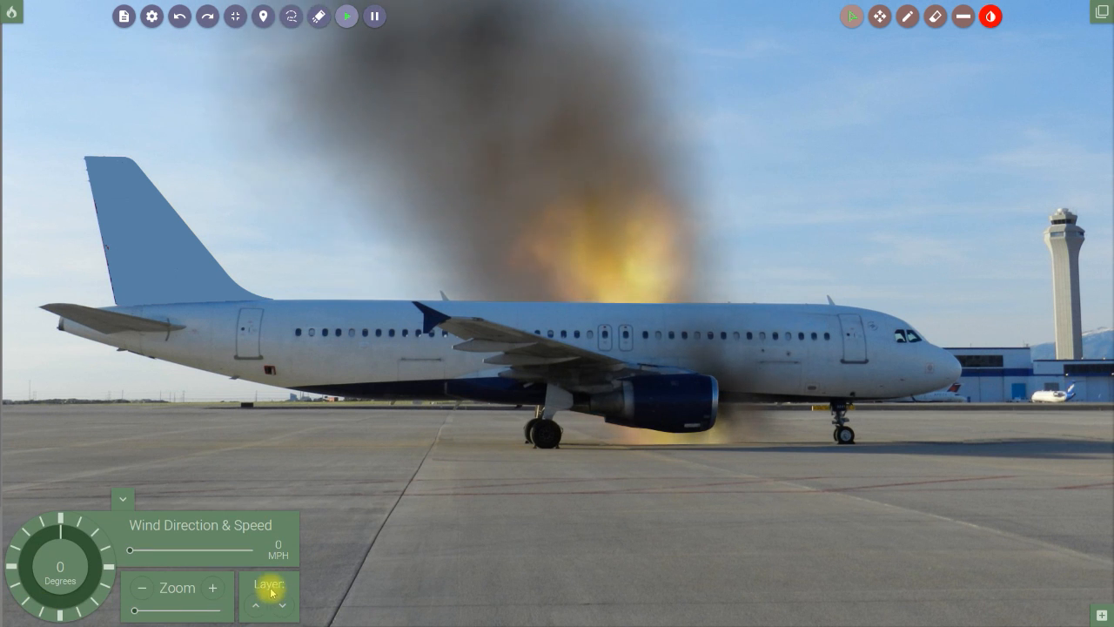
click(123, 499)
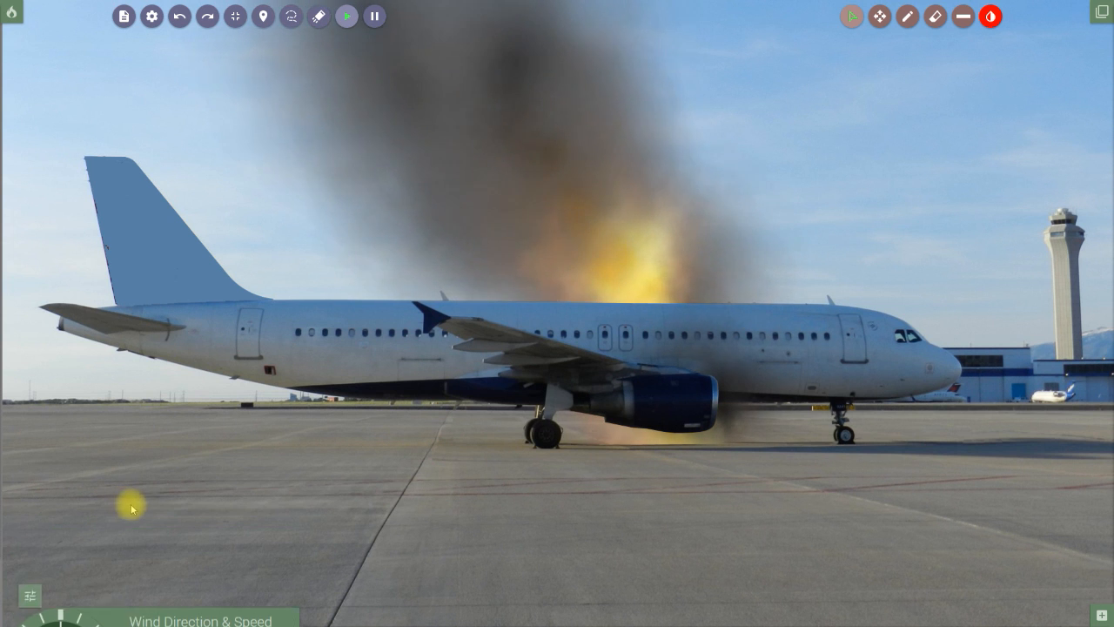